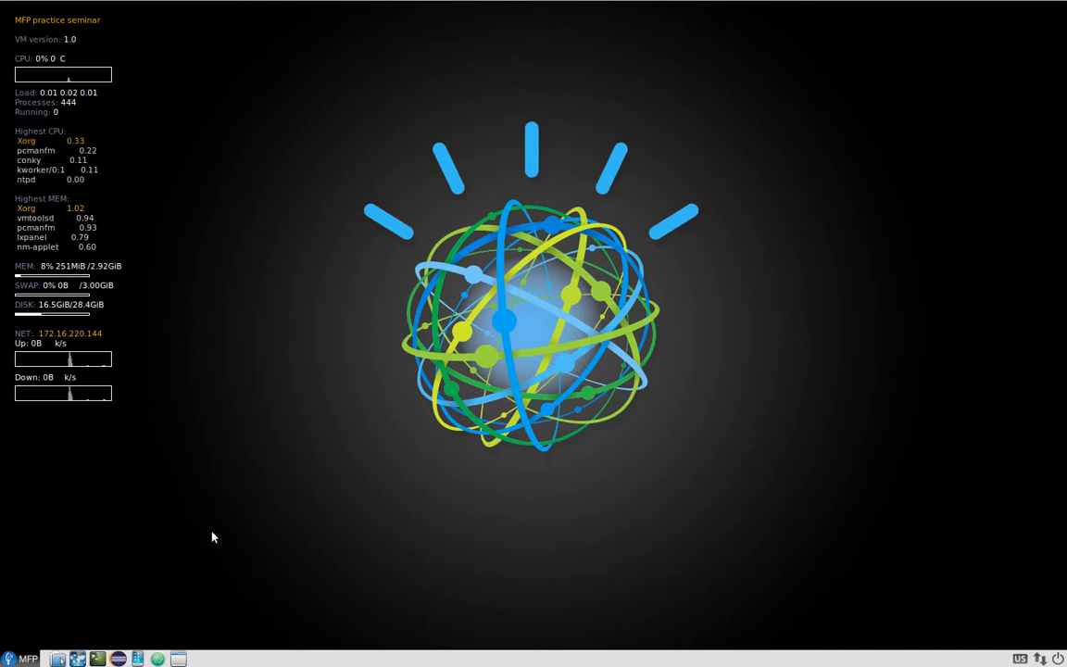
# - Open the web browser, maximize its window without the API keys notice, and search Google for "ninja mock"
pyautogui.click(82, 657)
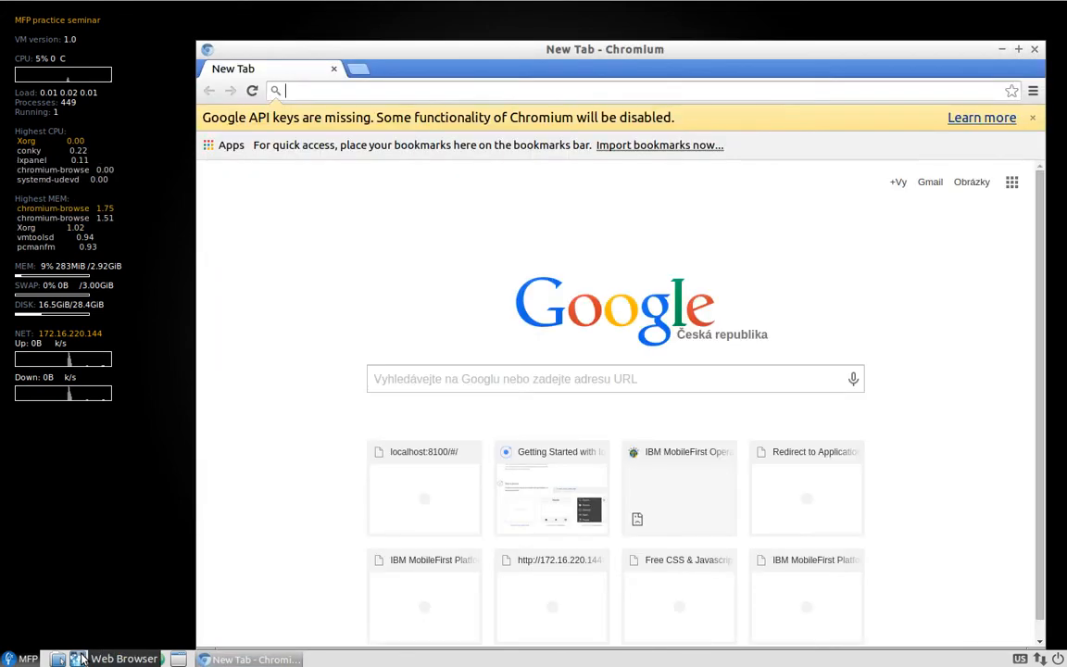
pyautogui.click(1032, 117)
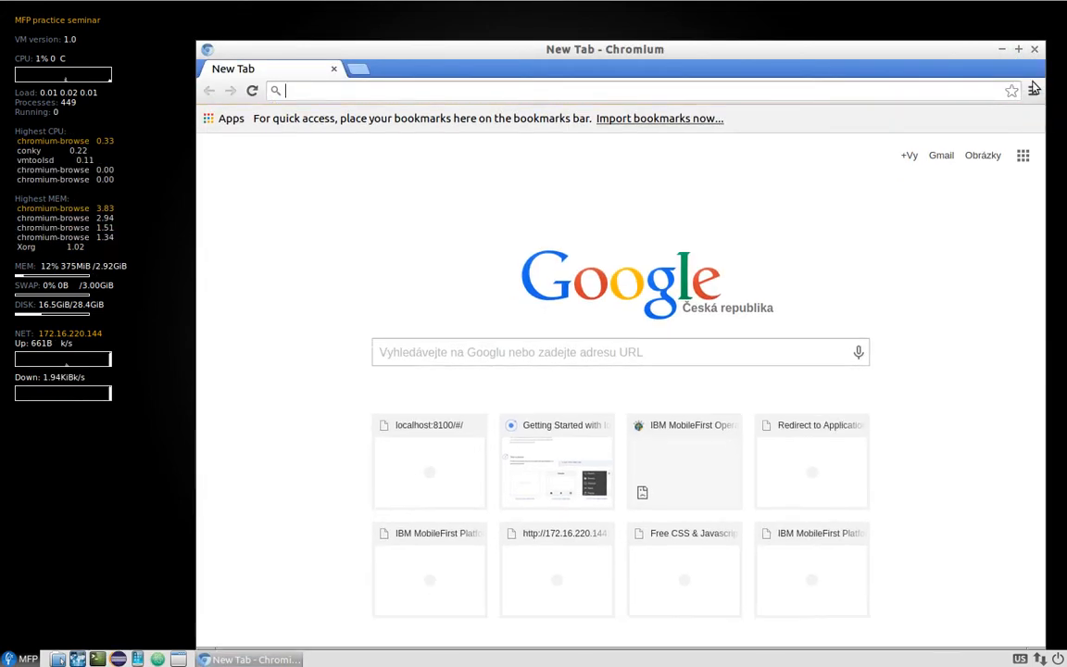
pyautogui.click(1018, 48)
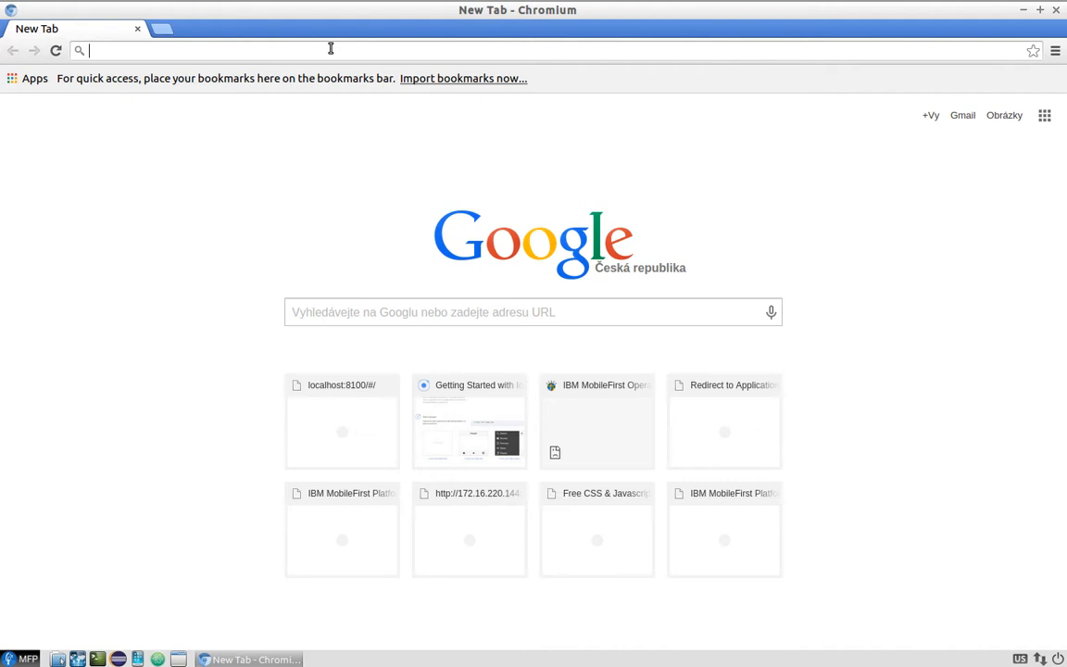
pyautogui.write('nin')
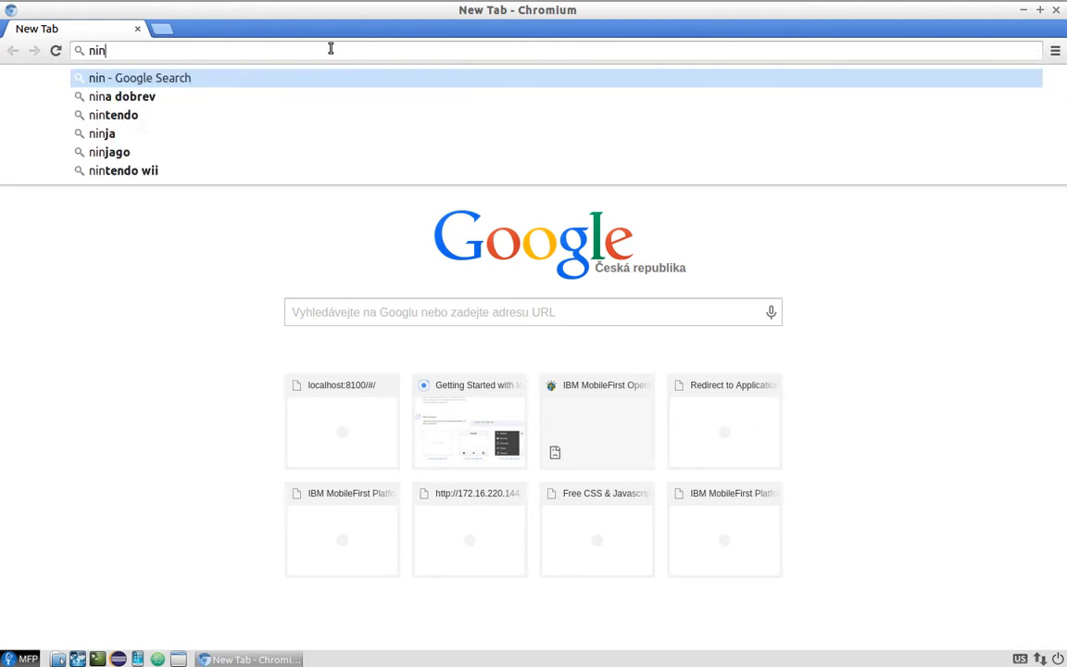
pyautogui.write('ja m')
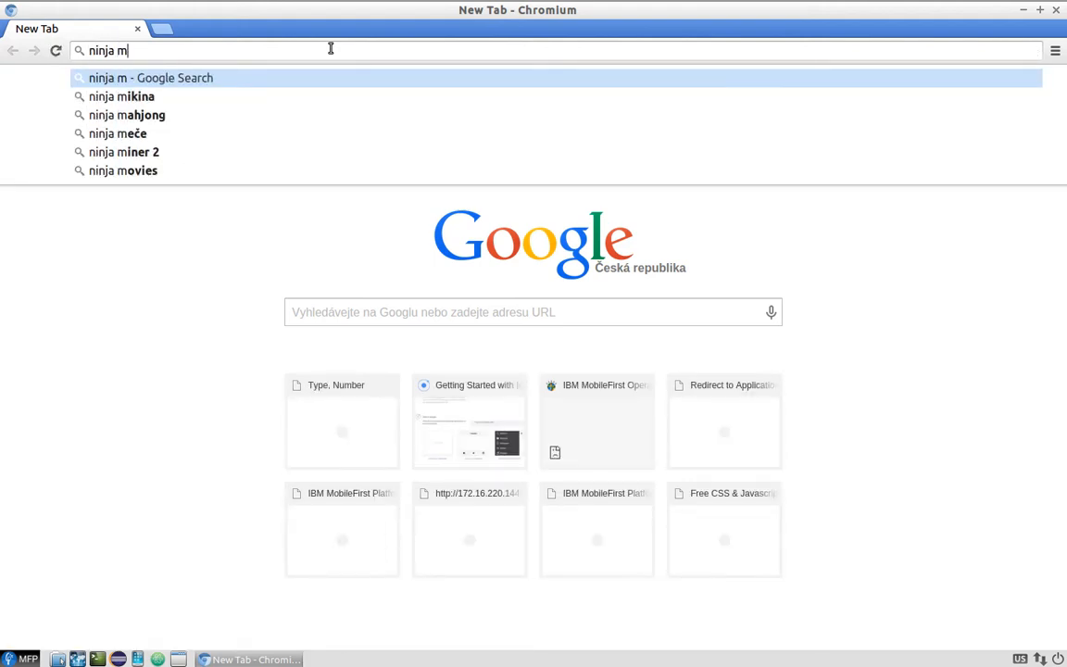
pyautogui.write('ock')
pyautogui.press('Return')
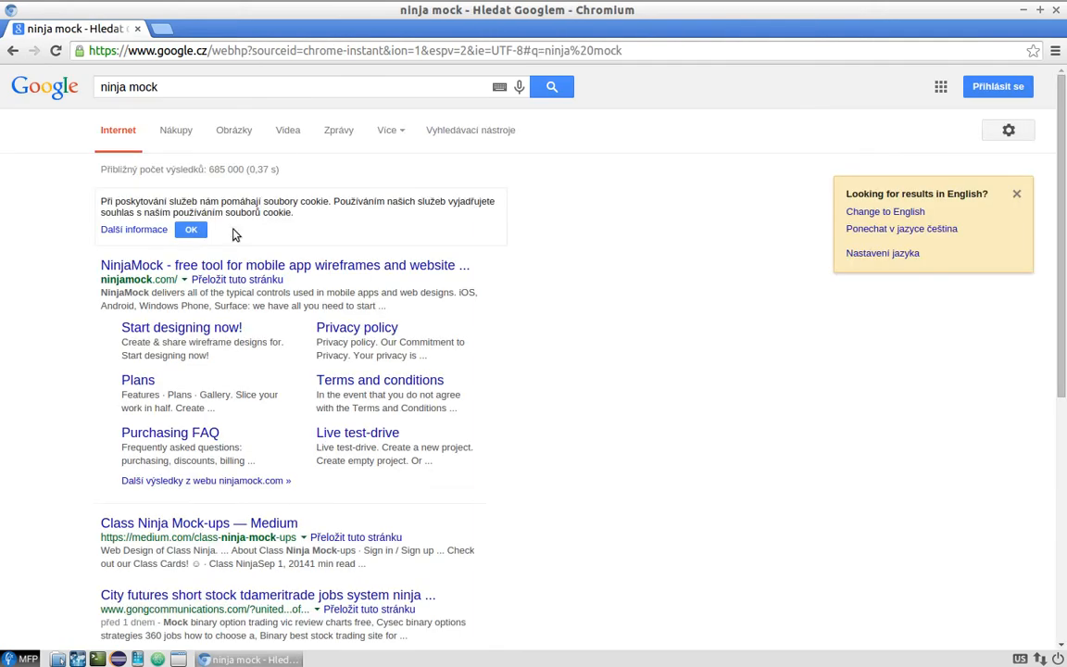
# - Open the NinjaMock website from the search results and create a new iPhone project
pyautogui.click(149, 266)
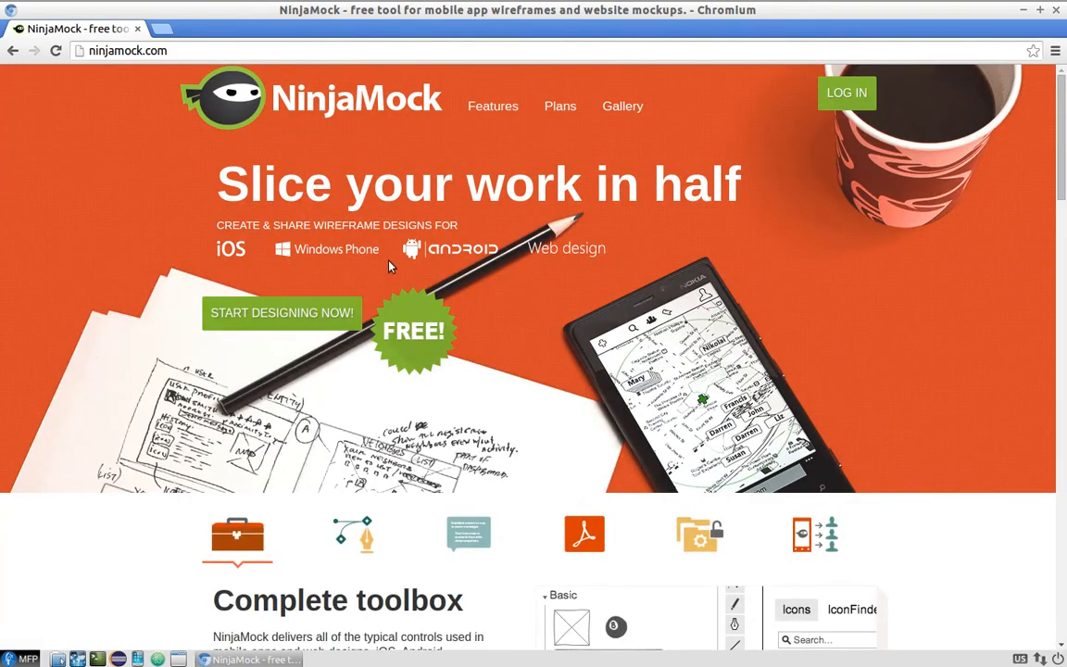
pyautogui.click(262, 315)
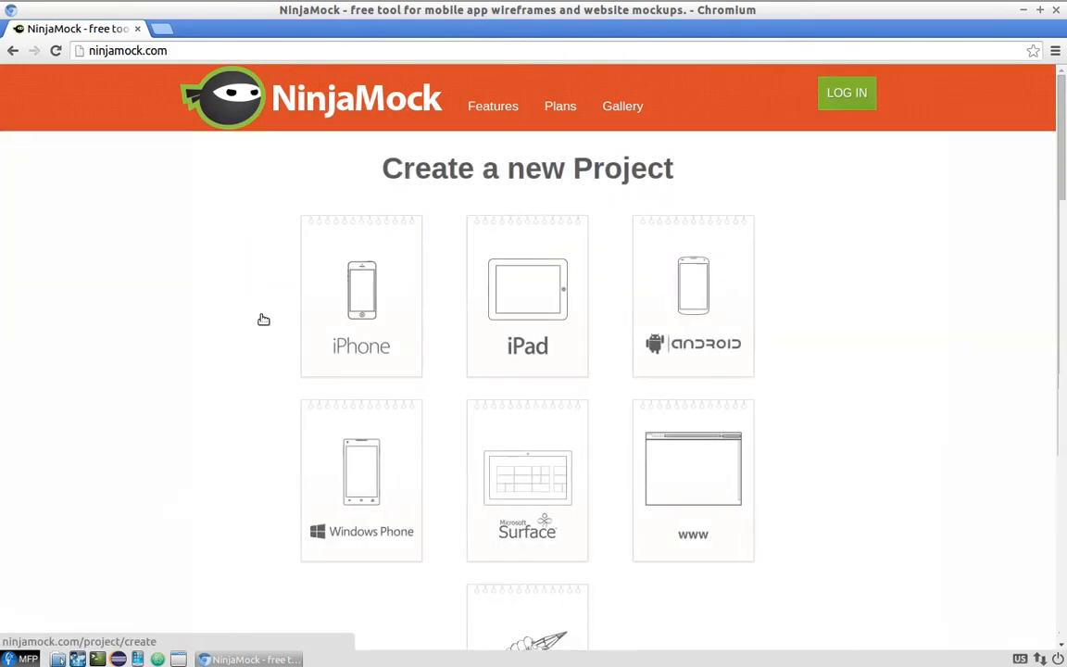
pyautogui.click(378, 294)
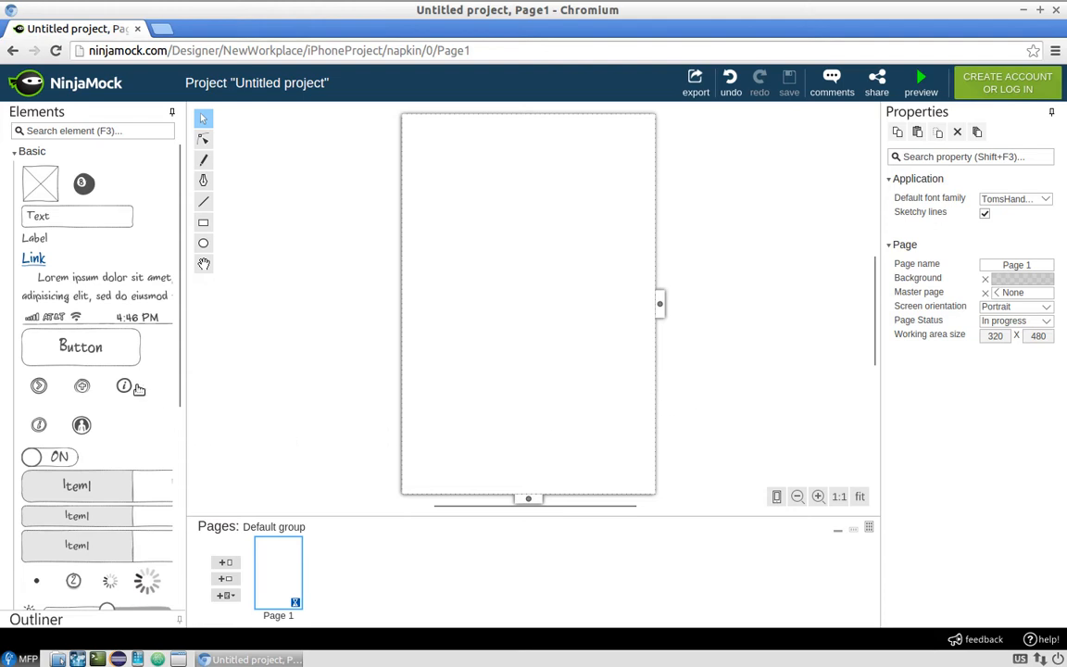
# - Place a status bar along the page's upper edge and an image placeholder about 145 by 132 centred below it
pyautogui.moveTo(85, 321); pyautogui.dragTo(477, 128)
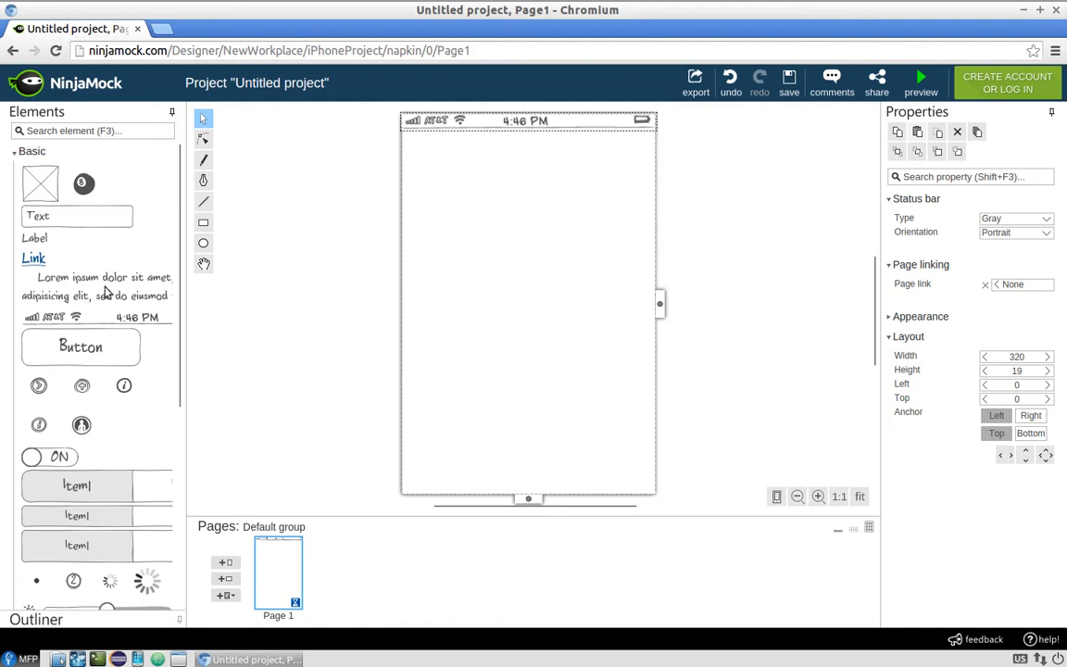
pyautogui.moveTo(41, 176); pyautogui.dragTo(565, 248)
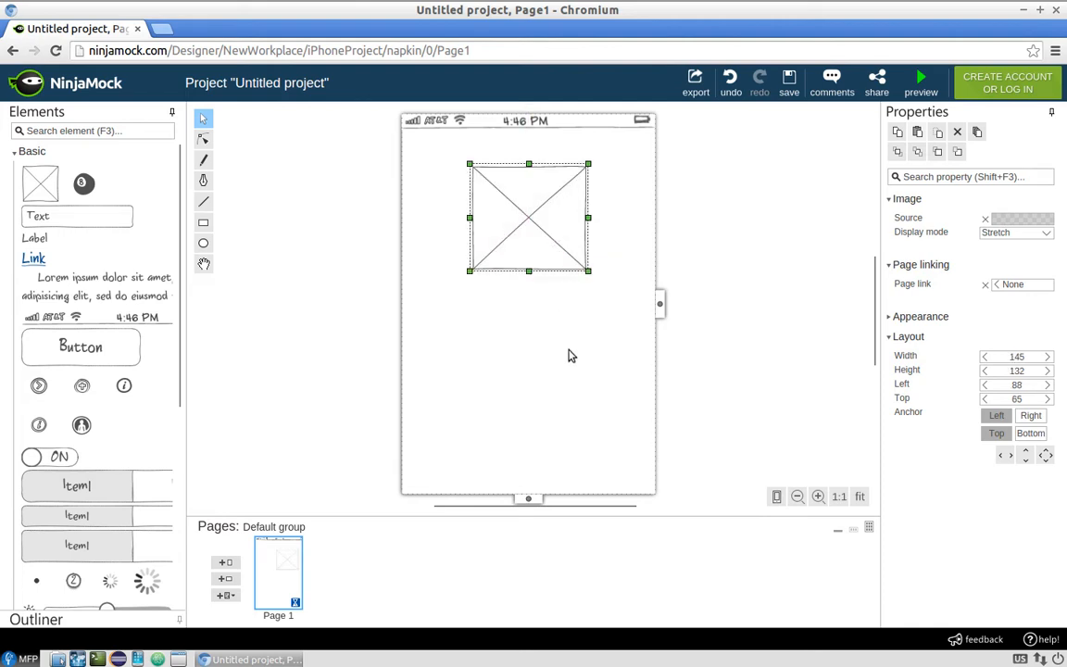
# - Add a text box just below the image placeholder, at about left 85, top 218, and set its text to Username
pyautogui.moveTo(119, 215); pyautogui.dragTo(541, 300)
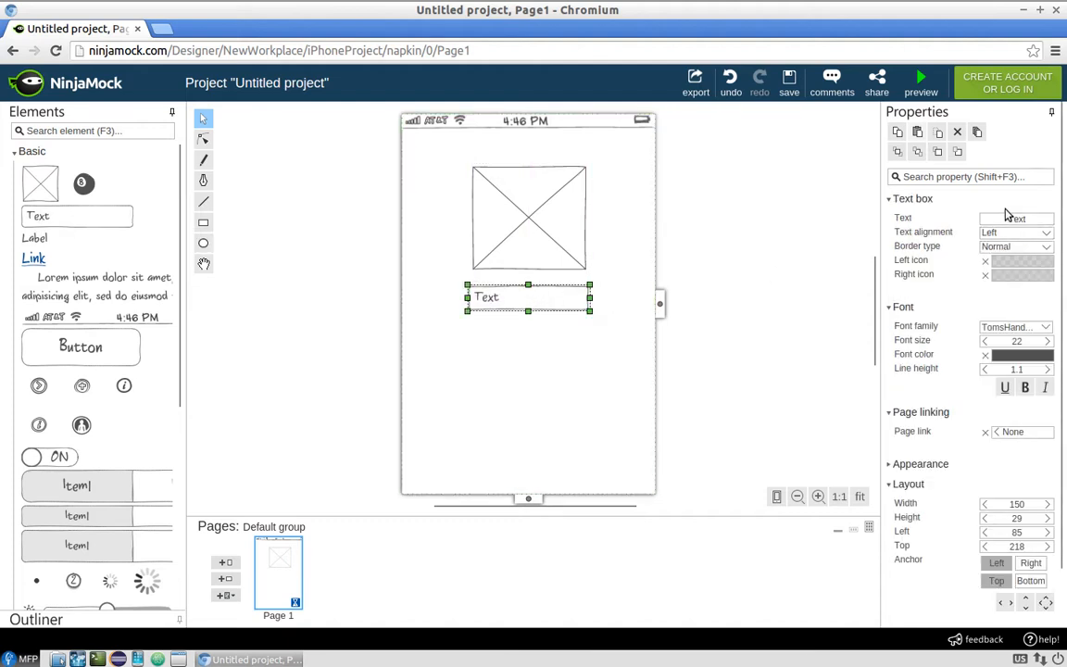
pyautogui.moveTo(1030, 220); pyautogui.dragTo(972, 216)
pyautogui.write('Username')
pyautogui.click(776, 300)
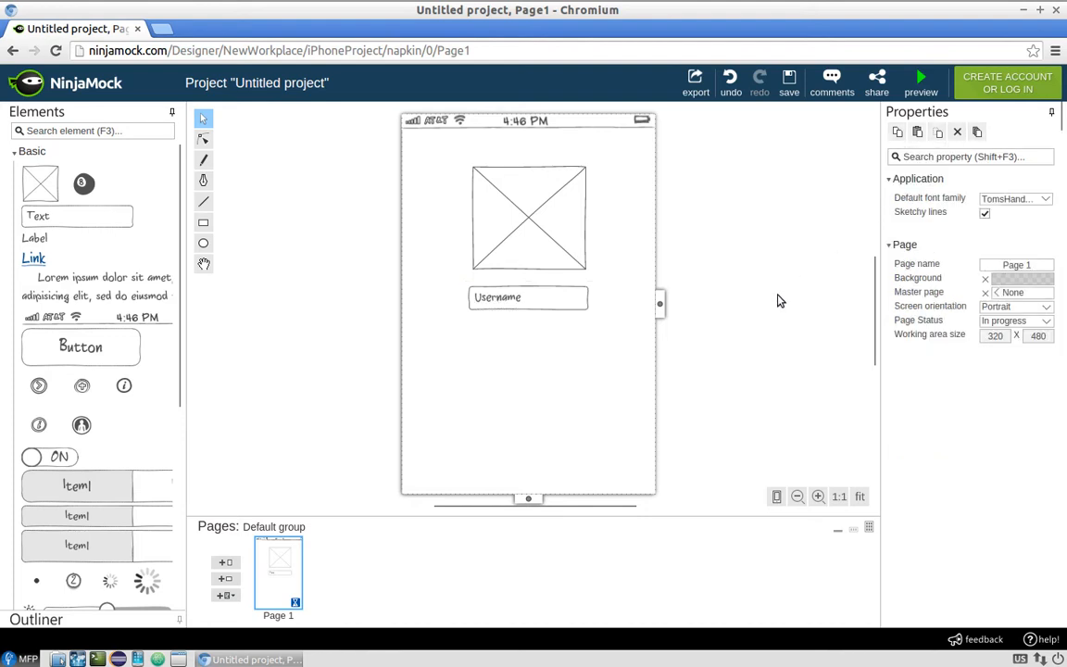
# - Add a second text box below the Username box, at about left 85, top 258, and set its text to Password
pyautogui.moveTo(81, 214); pyautogui.dragTo(544, 340)
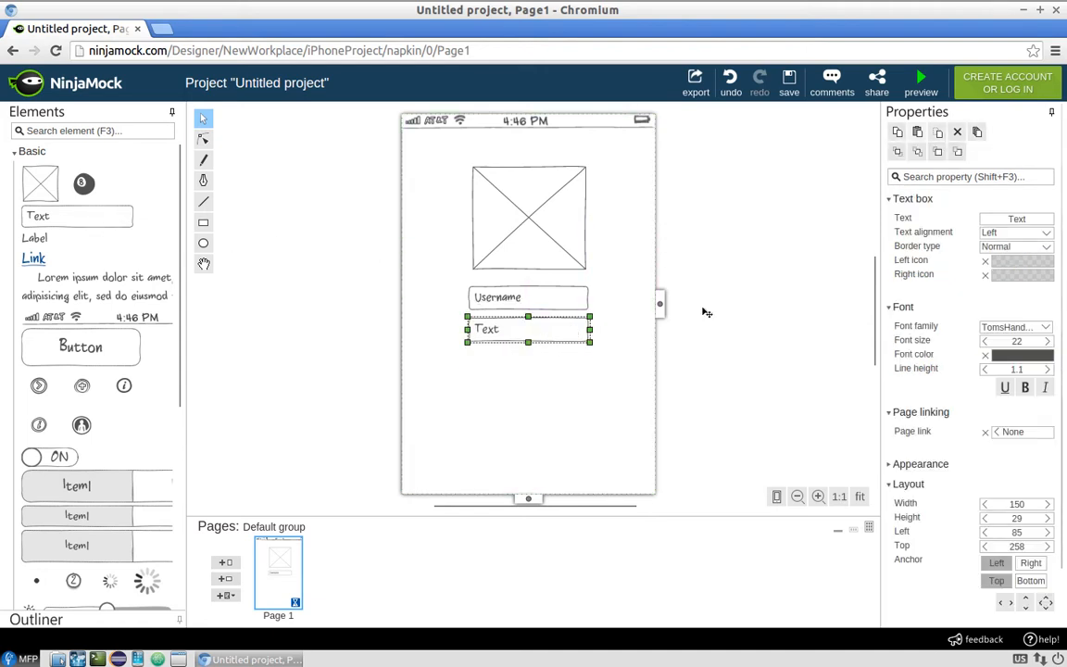
pyautogui.click(1036, 220)
pyautogui.write('Password')
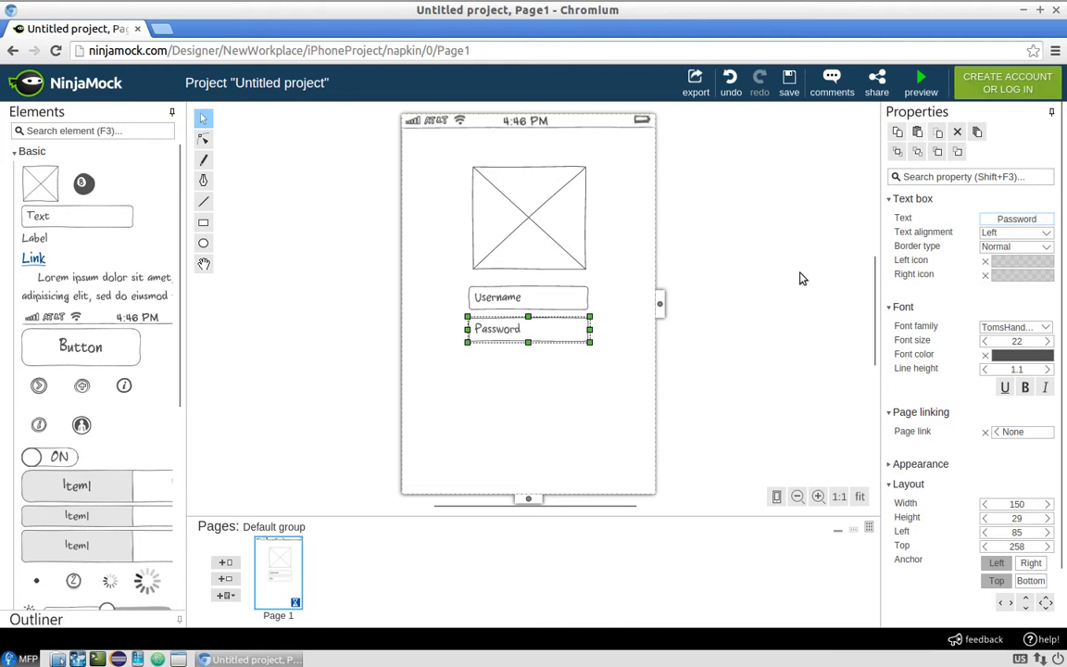
pyautogui.click(768, 259)
# - Add a button about 150 by 27 below the Password box and label it Sign In
pyautogui.moveTo(81, 348); pyautogui.dragTo(582, 360)
pyautogui.click(612, 356)
pyautogui.click(548, 358)
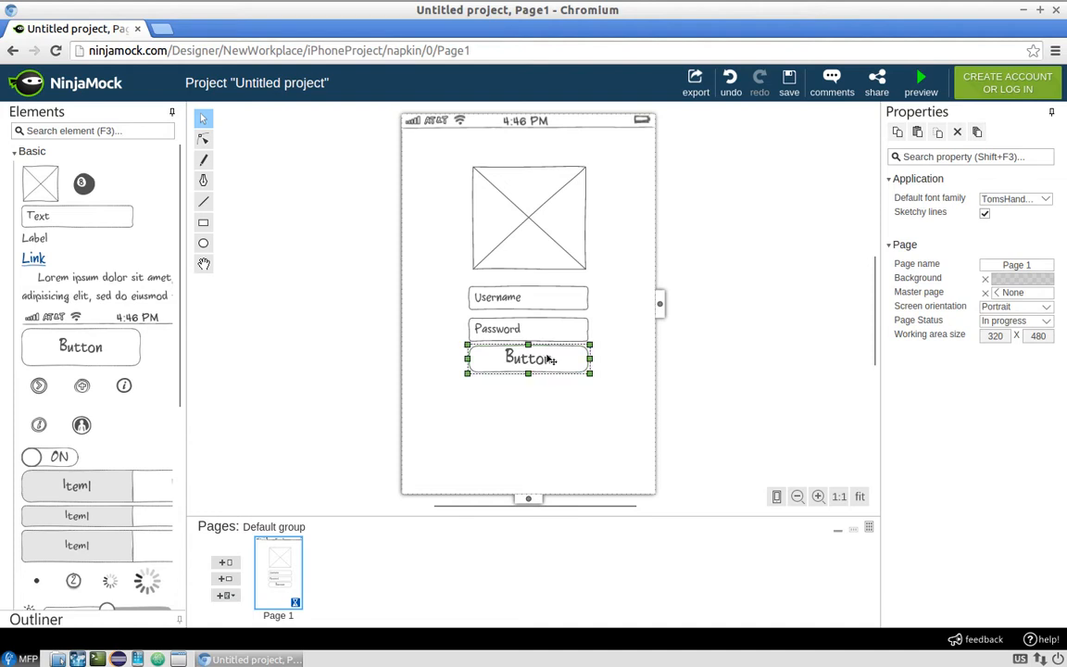
pyautogui.moveTo(528, 346); pyautogui.dragTo(528, 354)
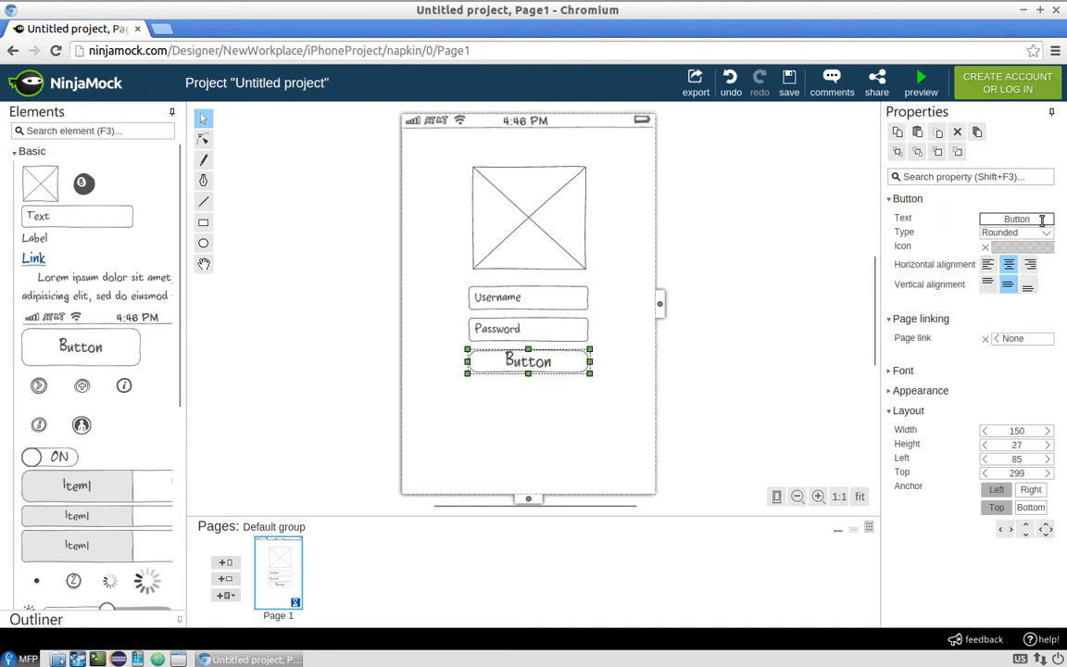
pyautogui.click(1003, 220)
pyautogui.write('Sign I')
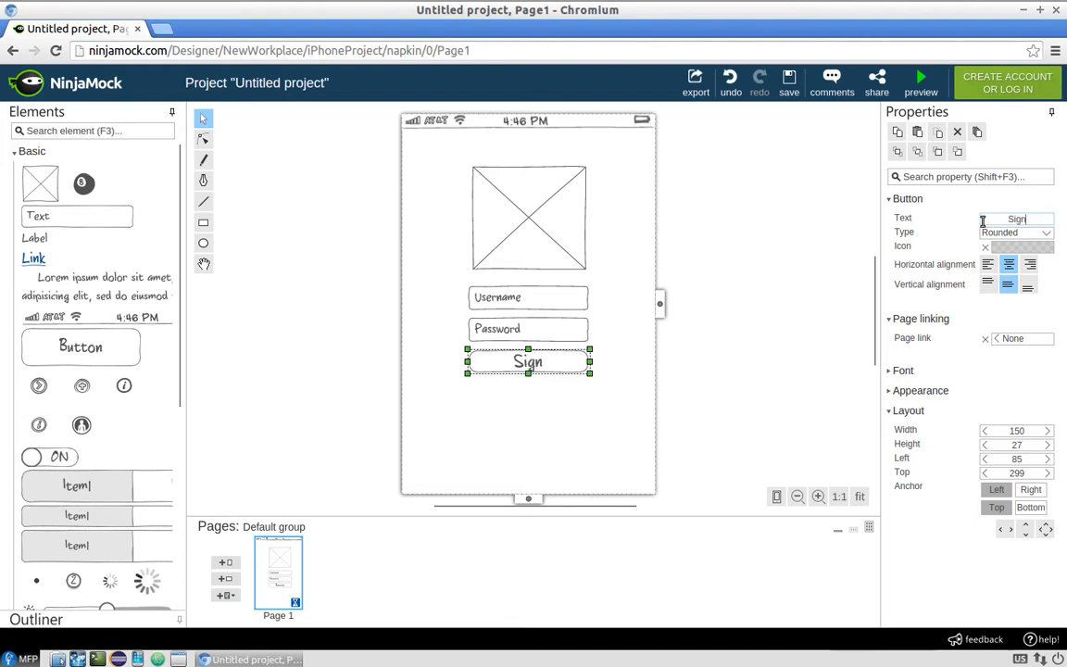
pyautogui.write('n')
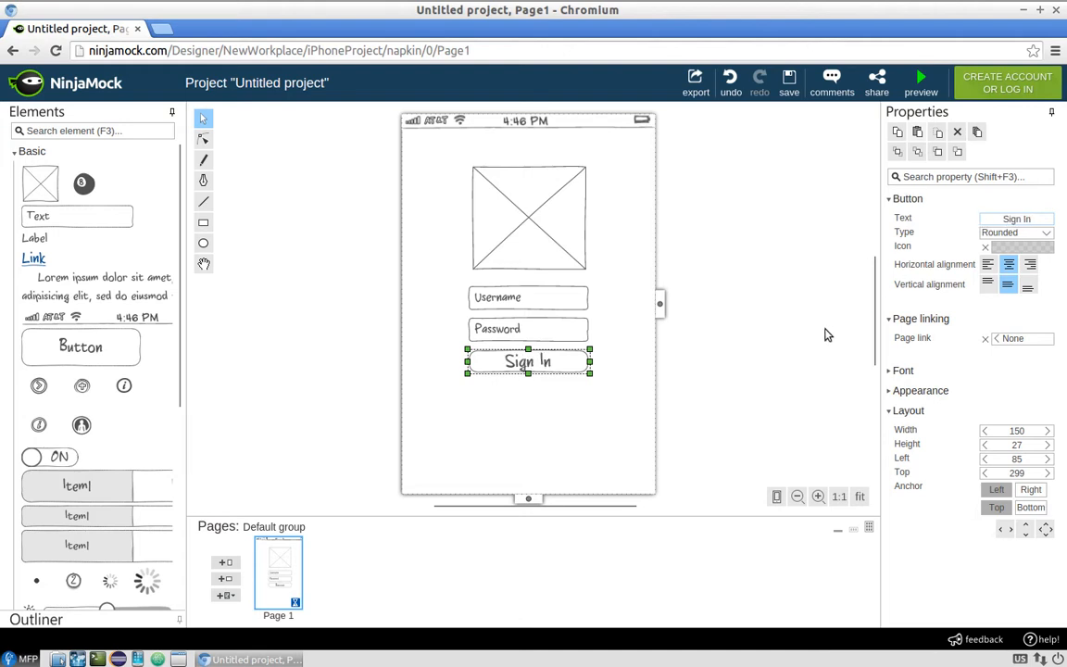
# - Give the Sign In button a solid right-pointing triangle icon
pyautogui.click(1027, 251)
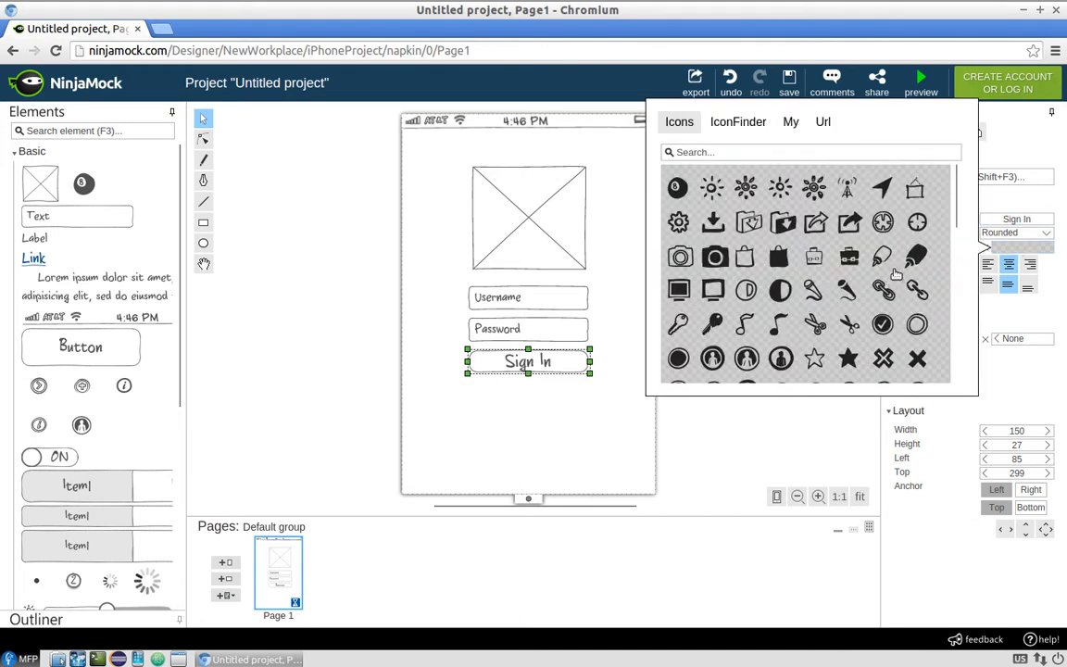
pyautogui.scroll(-2, 824, 263)
pyautogui.scroll(-10, 826, 263)
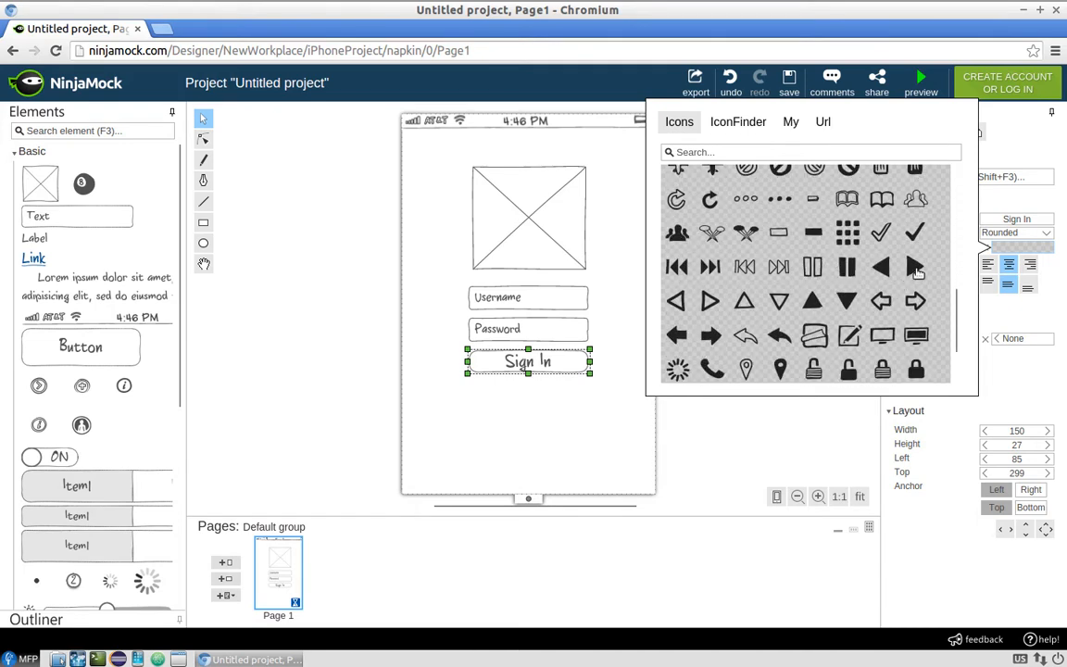
pyautogui.click(917, 269)
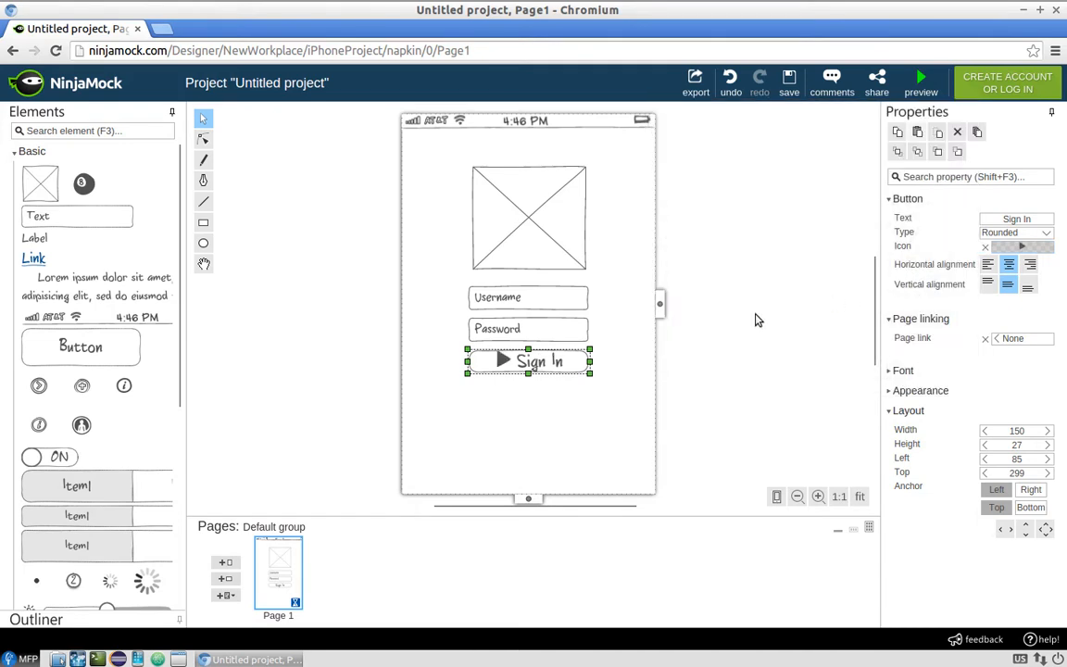
# - Set the Sign In button's icon to the outlined right-pointing arrow
pyautogui.click(1049, 249)
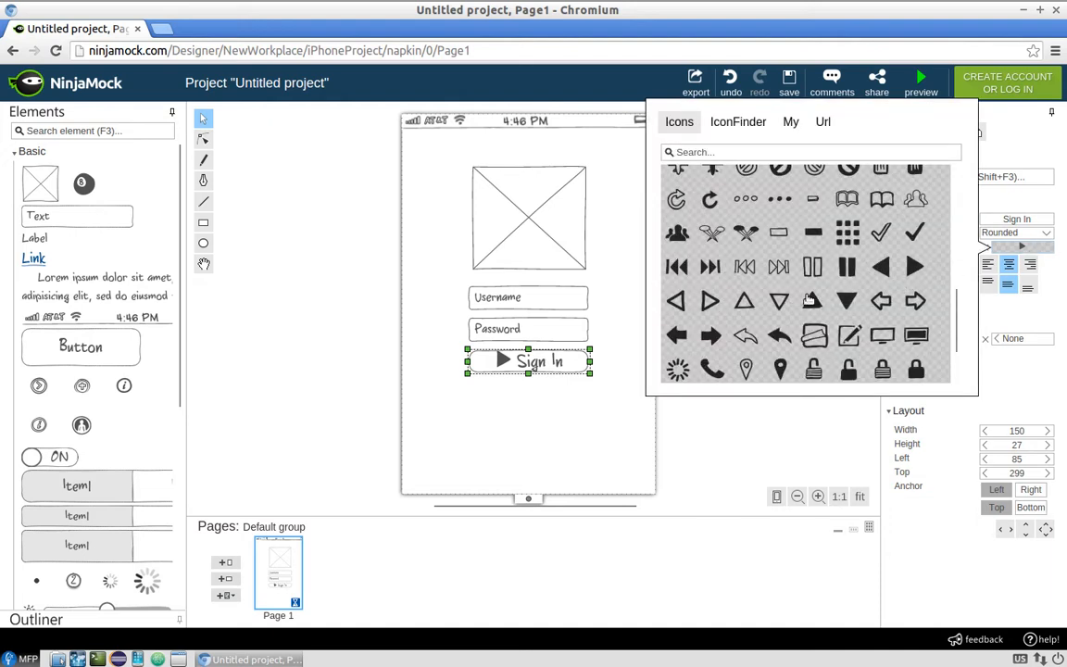
pyautogui.click(914, 299)
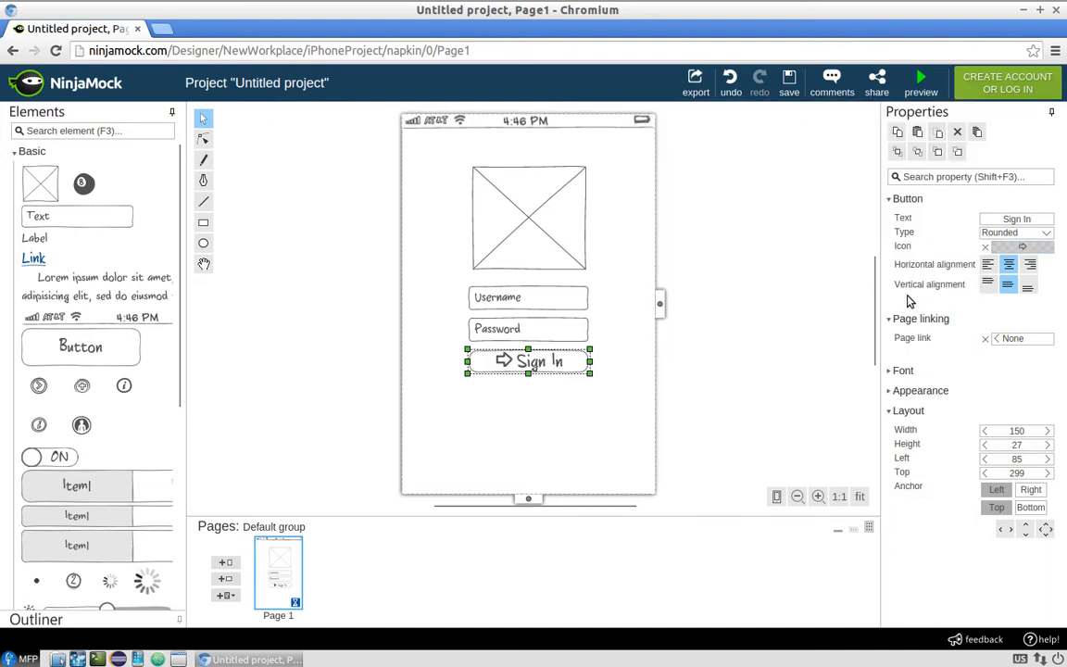
pyautogui.click(832, 290)
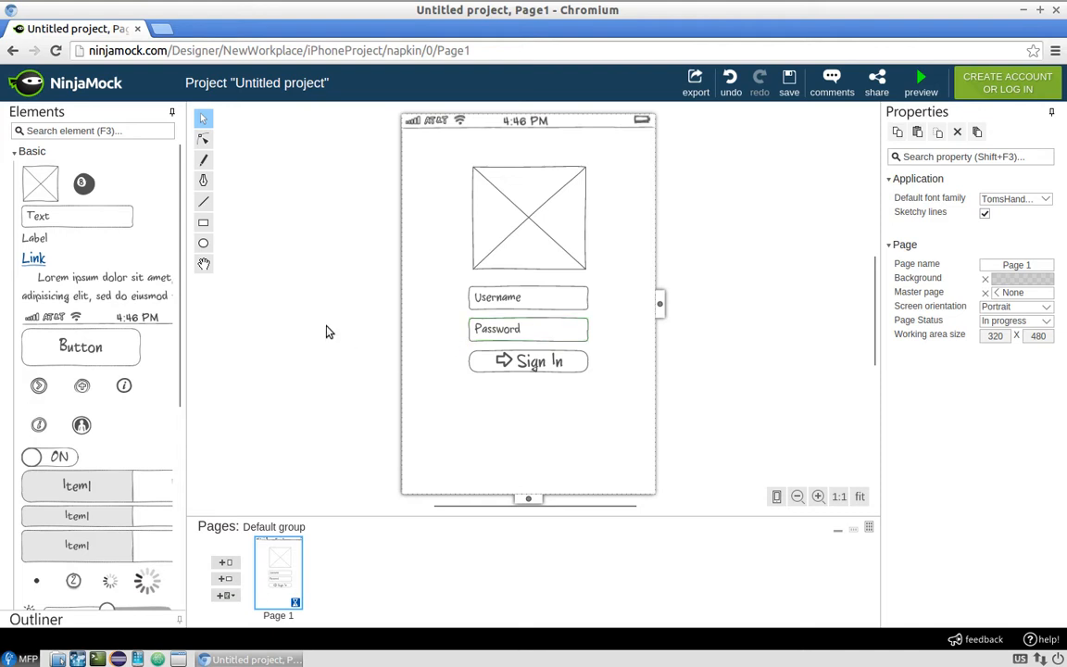
# - Place a back-pointing bar item from the Toolbars elements just below the status bar, at about left 10, top 19
pyautogui.scroll(-6, 148, 305)
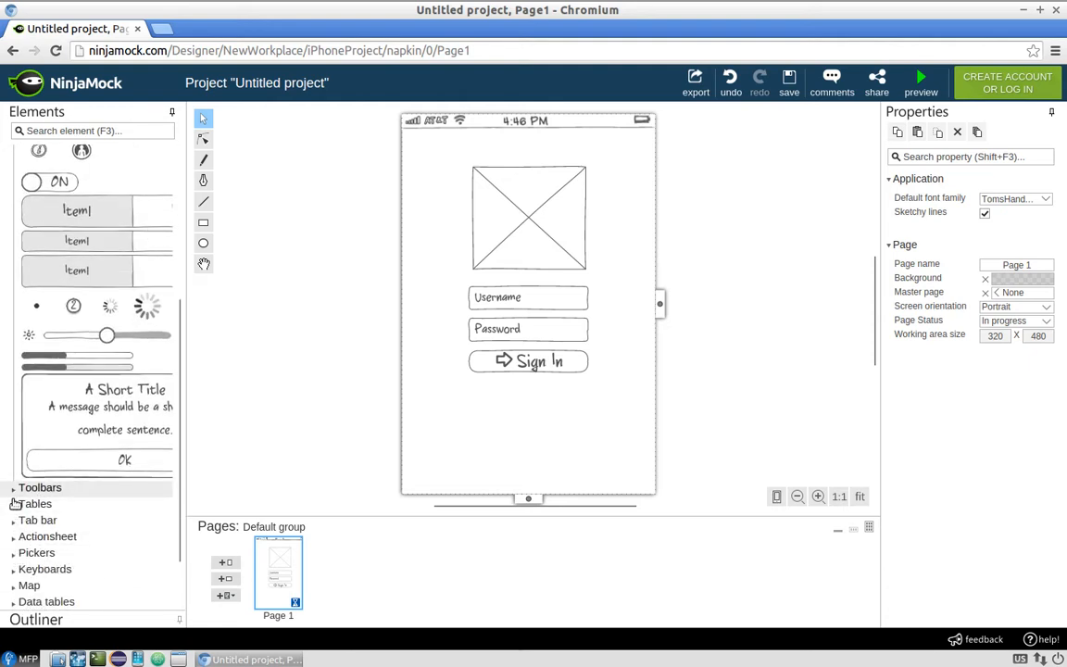
pyautogui.click(19, 490)
pyautogui.scroll(-3, 55, 510)
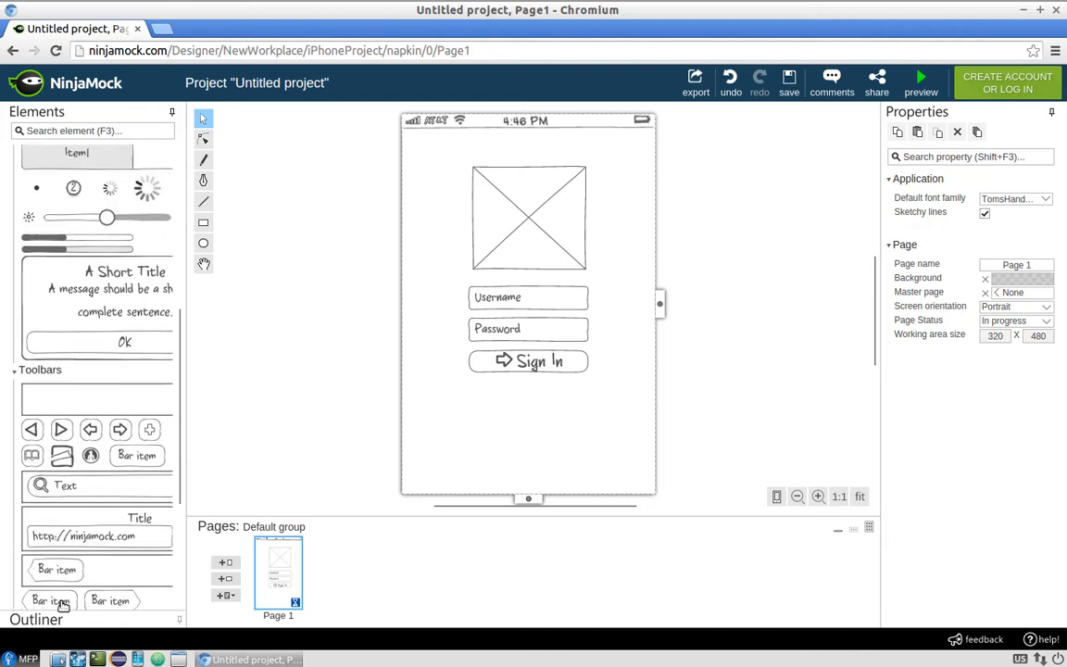
pyautogui.scroll(-1, 79, 562)
pyautogui.scroll(-2, 91, 560)
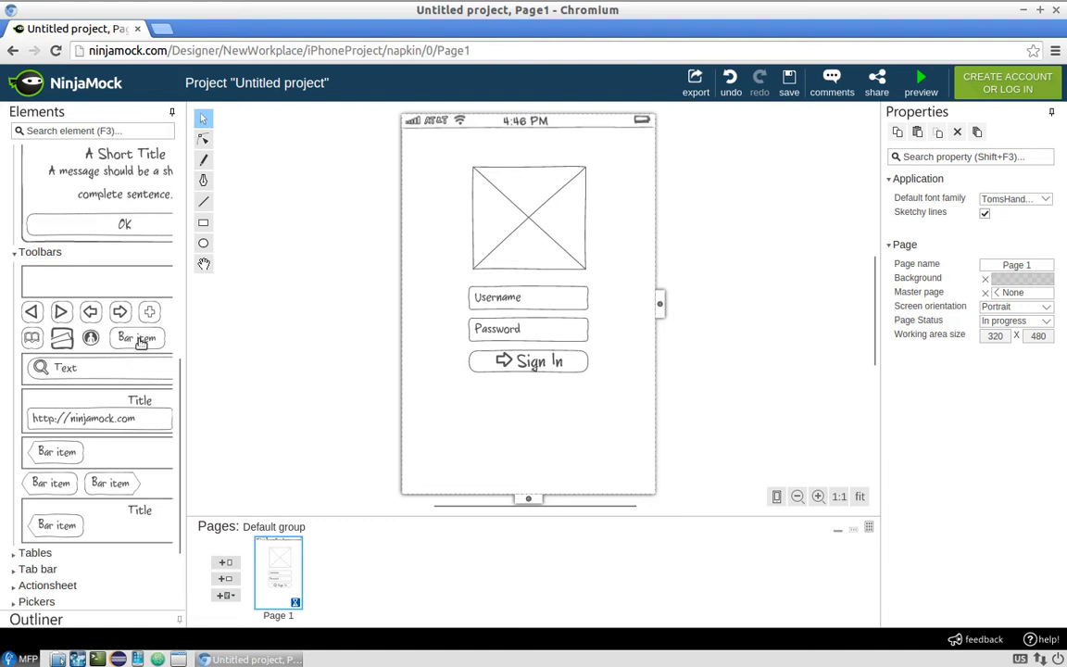
pyautogui.moveTo(53, 482); pyautogui.dragTo(439, 149)
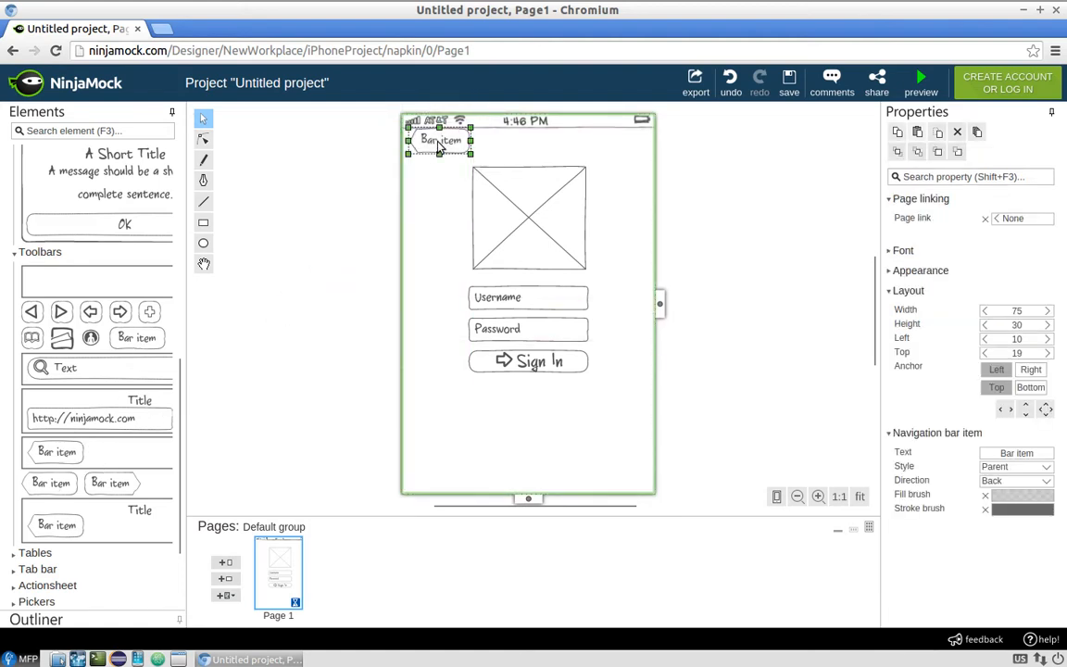
# - Label the bar item Demo and remove its outline
pyautogui.doubleClick(456, 143)
pyautogui.write('Demo')
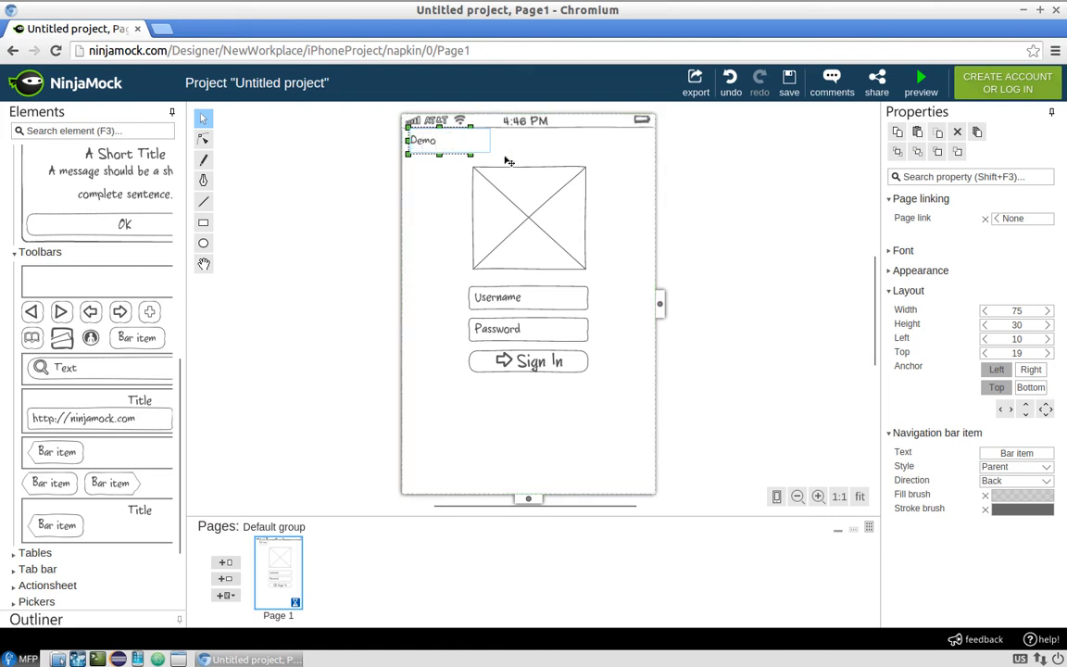
pyautogui.press('Return')
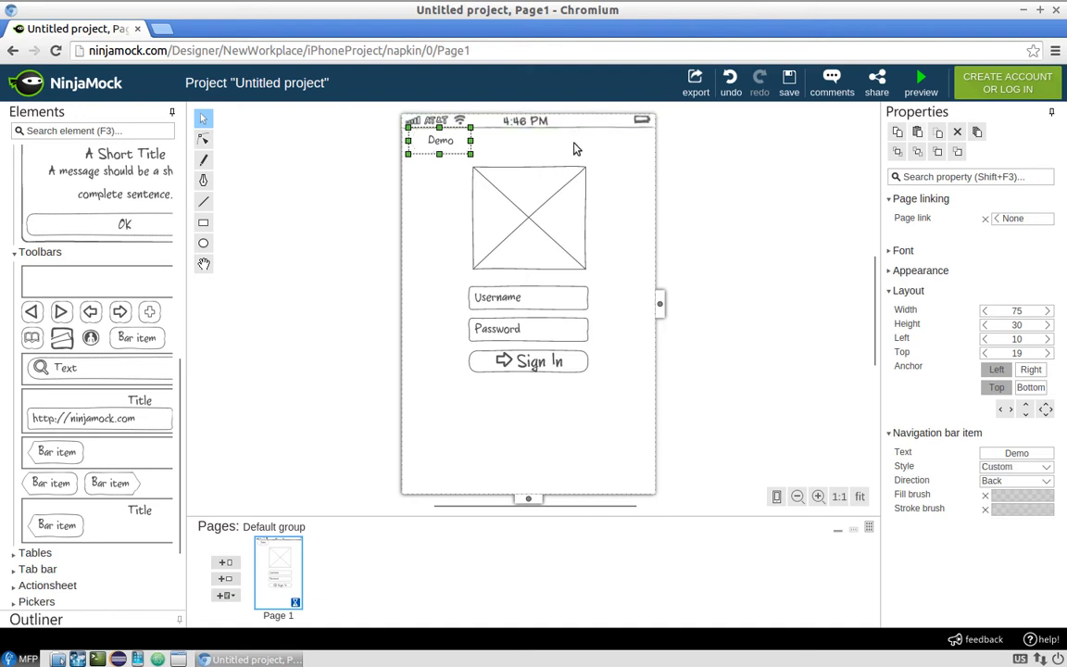
pyautogui.click(772, 158)
# - Move the Demo item to left -10 and place a pasted copy of it at left 245, both at top 19
pyautogui.moveTo(456, 146); pyautogui.dragTo(447, 144)
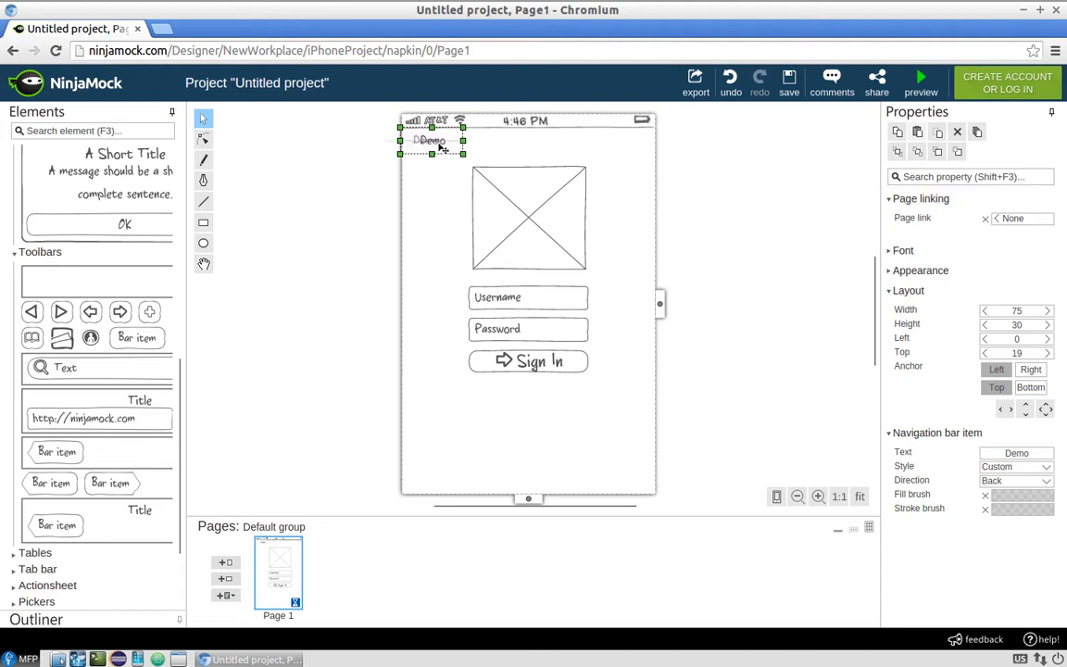
pyautogui.click(511, 145)
pyautogui.moveTo(455, 145); pyautogui.dragTo(446, 148)
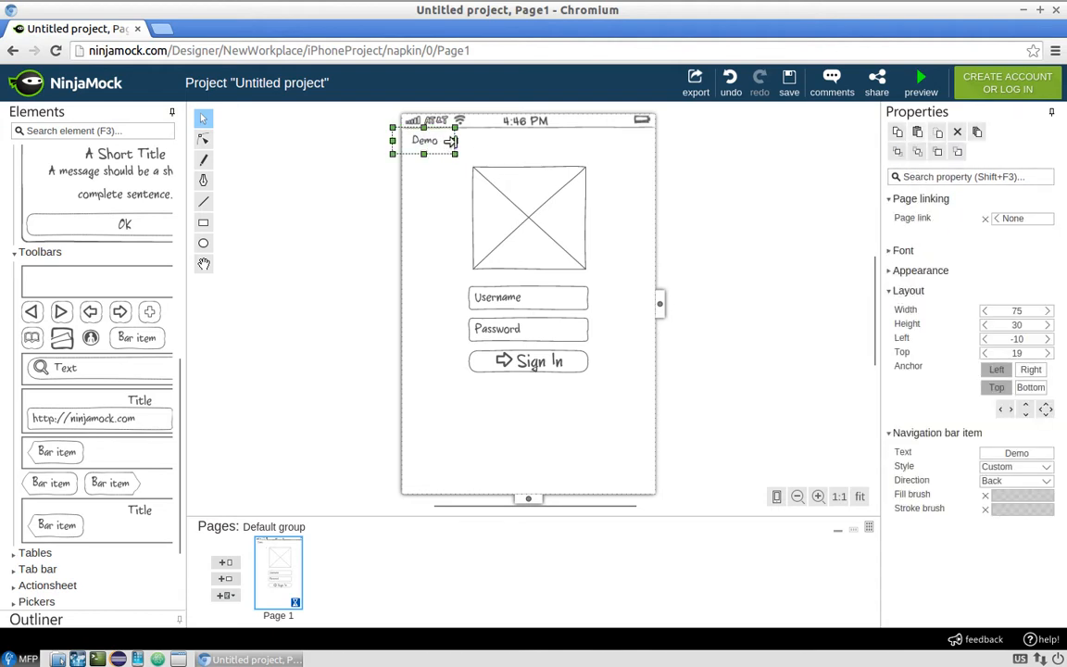
pyautogui.hotkey('ctrl', 'v')
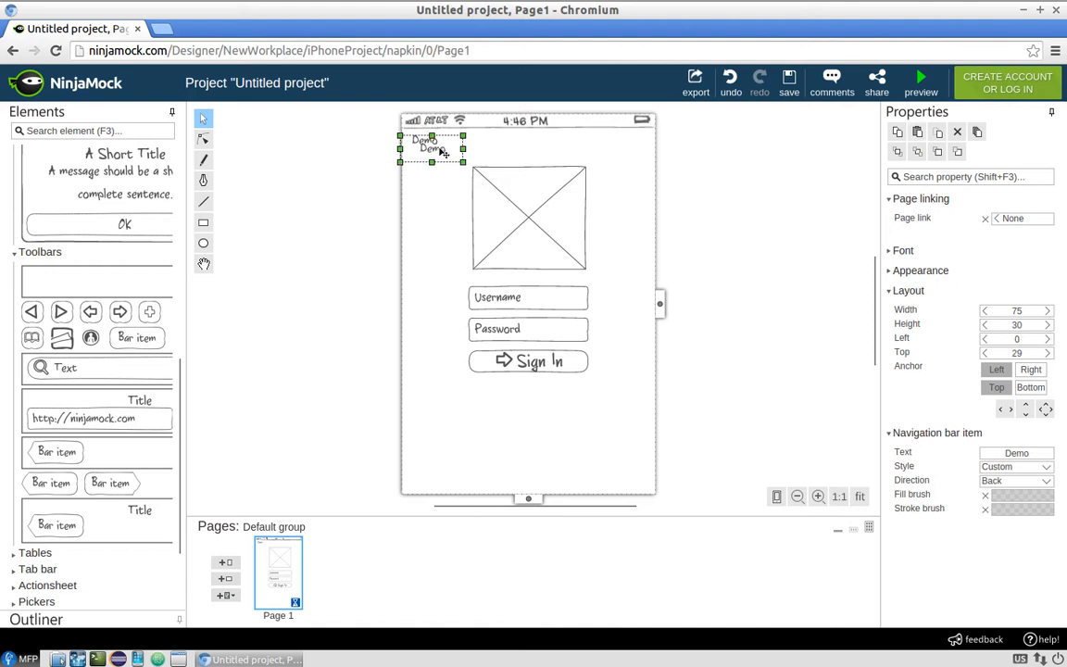
pyautogui.moveTo(441, 150); pyautogui.dragTo(637, 149)
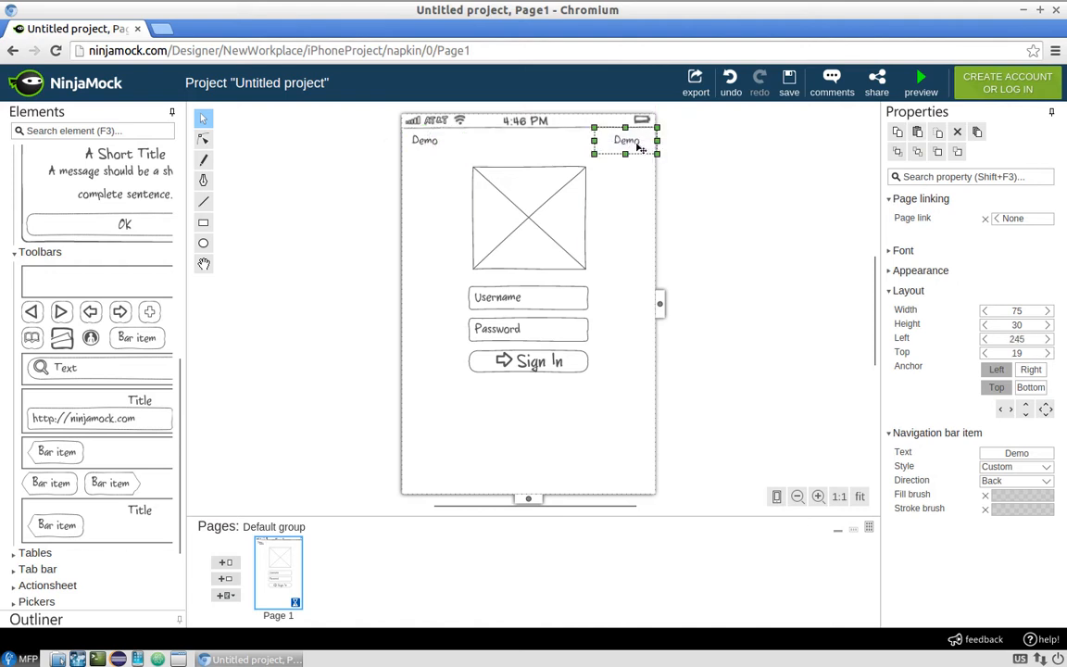
# - Relabel the copied Demo bar item at the right end of the header as English
pyautogui.doubleClick(629, 144)
pyautogui.write('English')
pyautogui.click(741, 178)
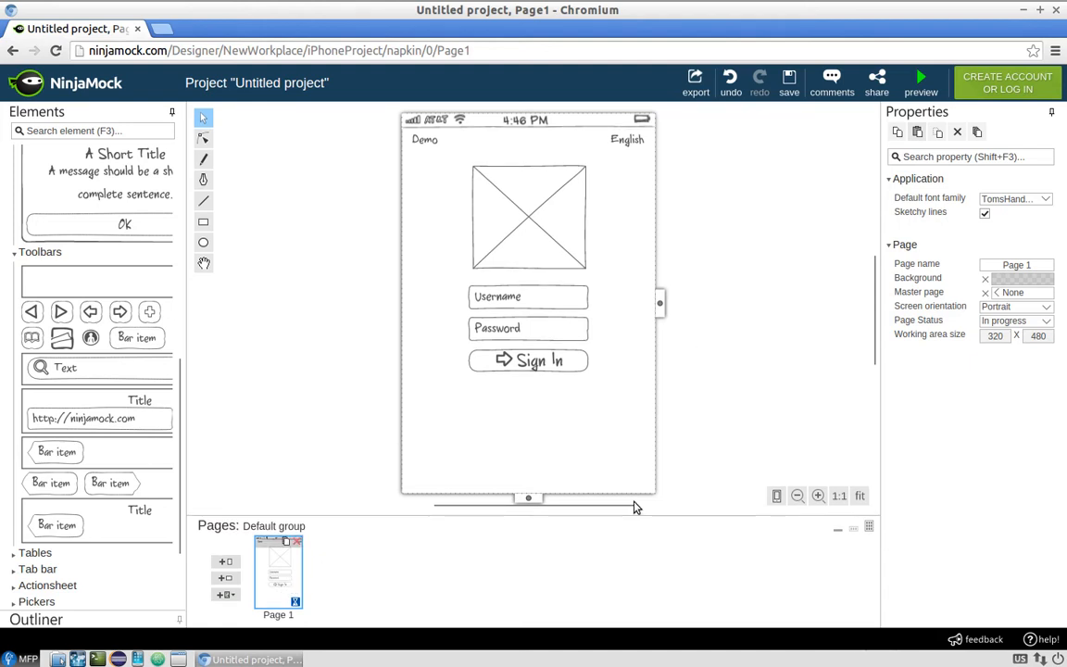
# - Rename the sign-in page as Login
pyautogui.click(1038, 265)
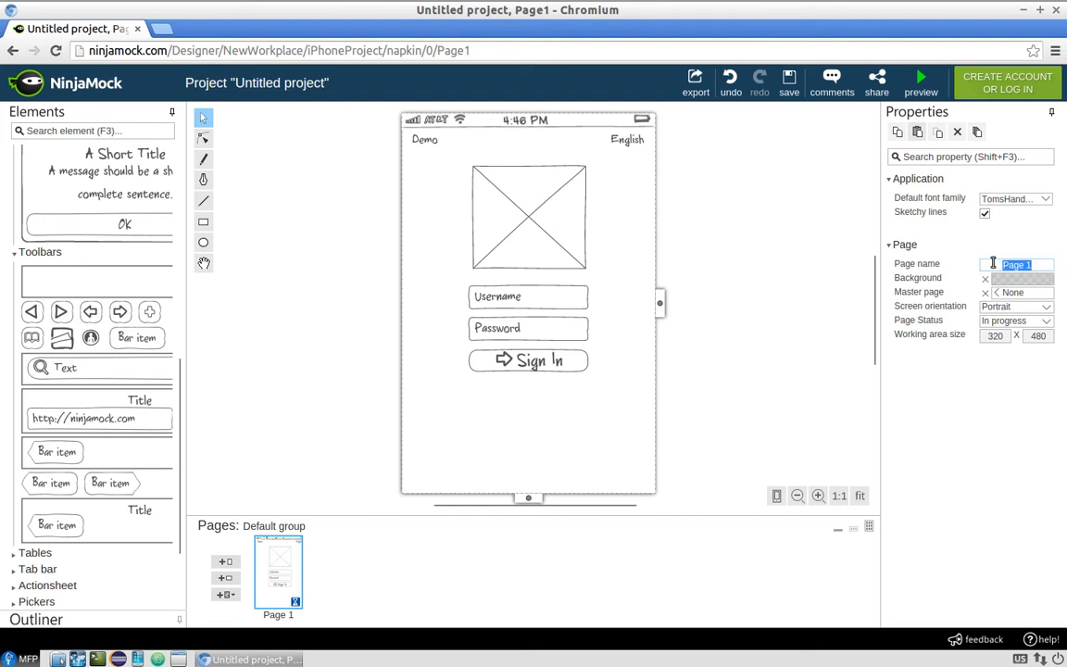
pyautogui.write('Login')
pyautogui.press('Return')
# - Add a new iPhone page and place a status bar along its upper edge
pyautogui.click(225, 561)
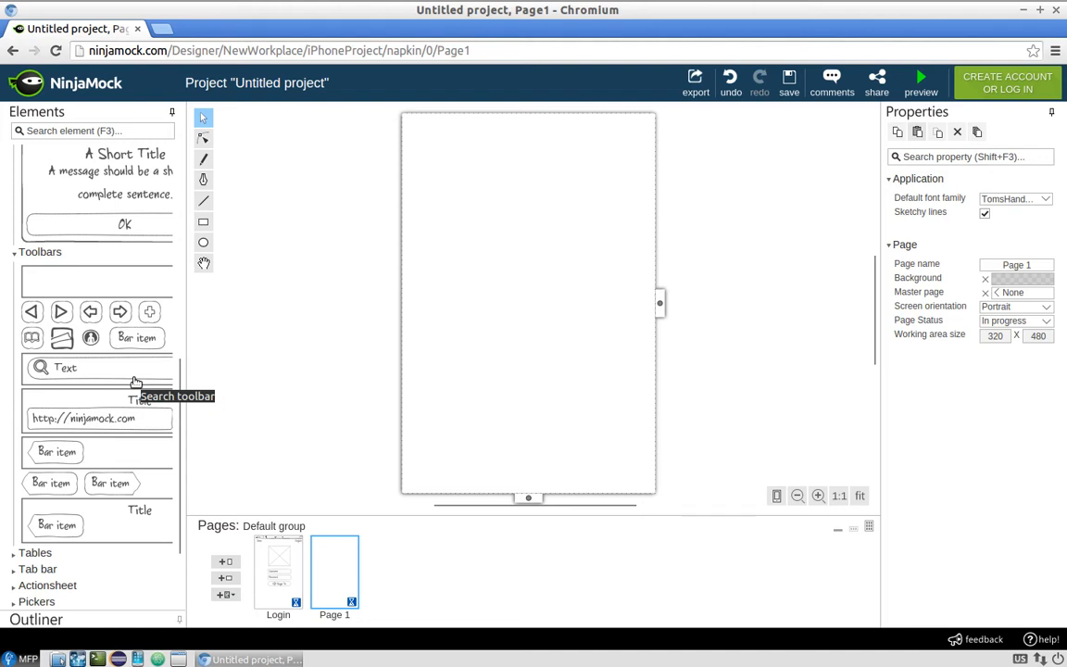
pyautogui.scroll(5, 130, 370)
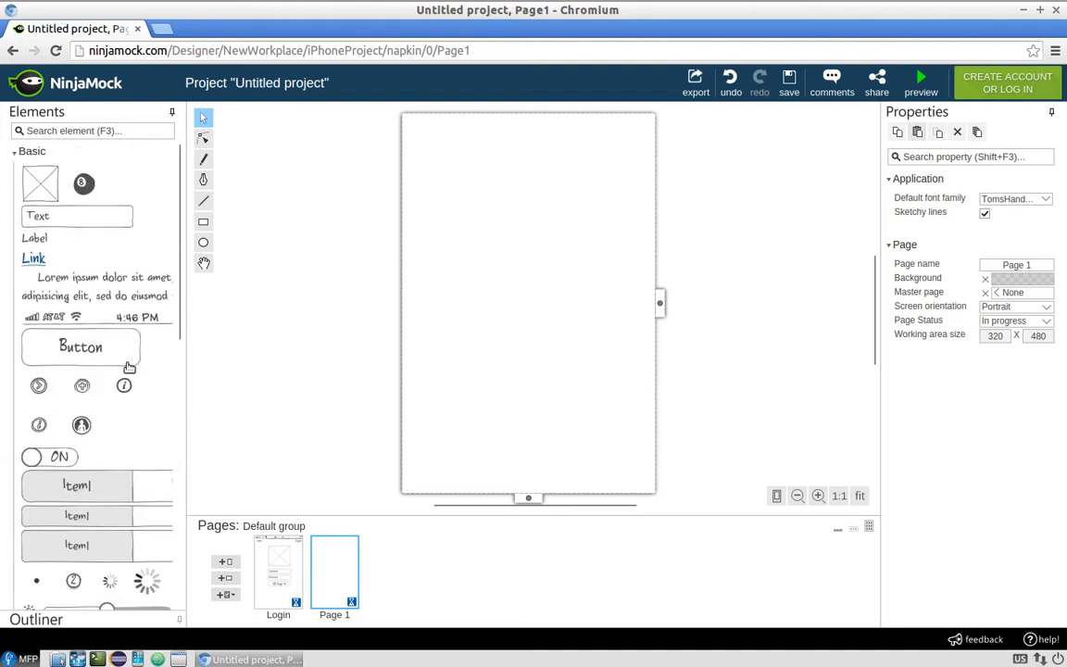
pyautogui.moveTo(116, 324); pyautogui.dragTo(532, 128)
pyautogui.click(742, 141)
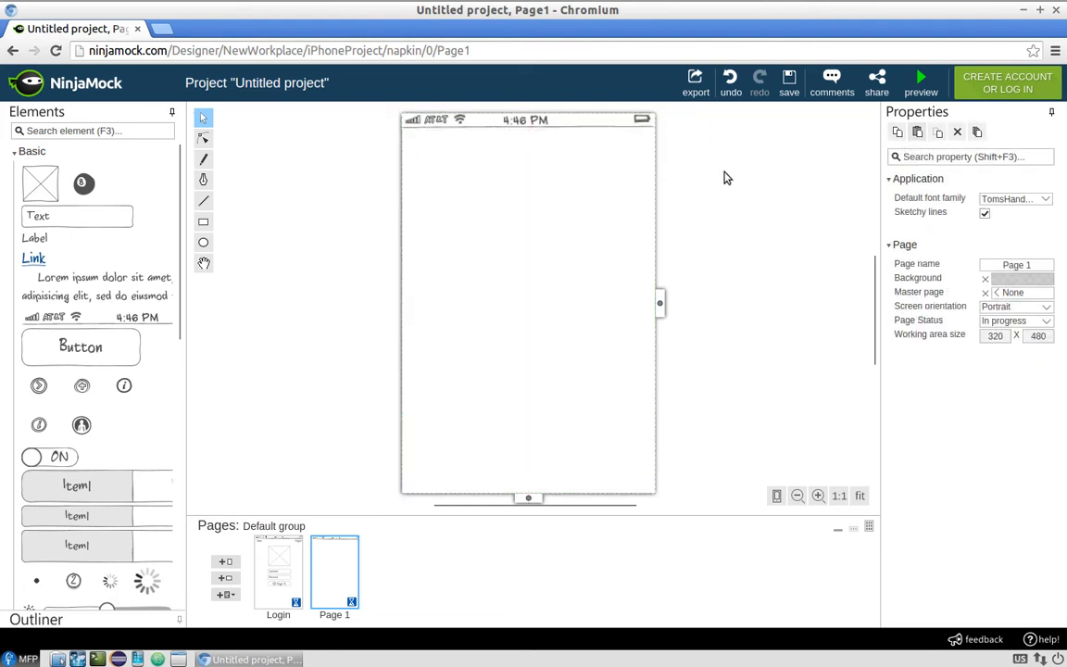
# - Place the four-item tab bar from the Tab bar elements along the lower edge of the new page
pyautogui.scroll(-10, 86, 417)
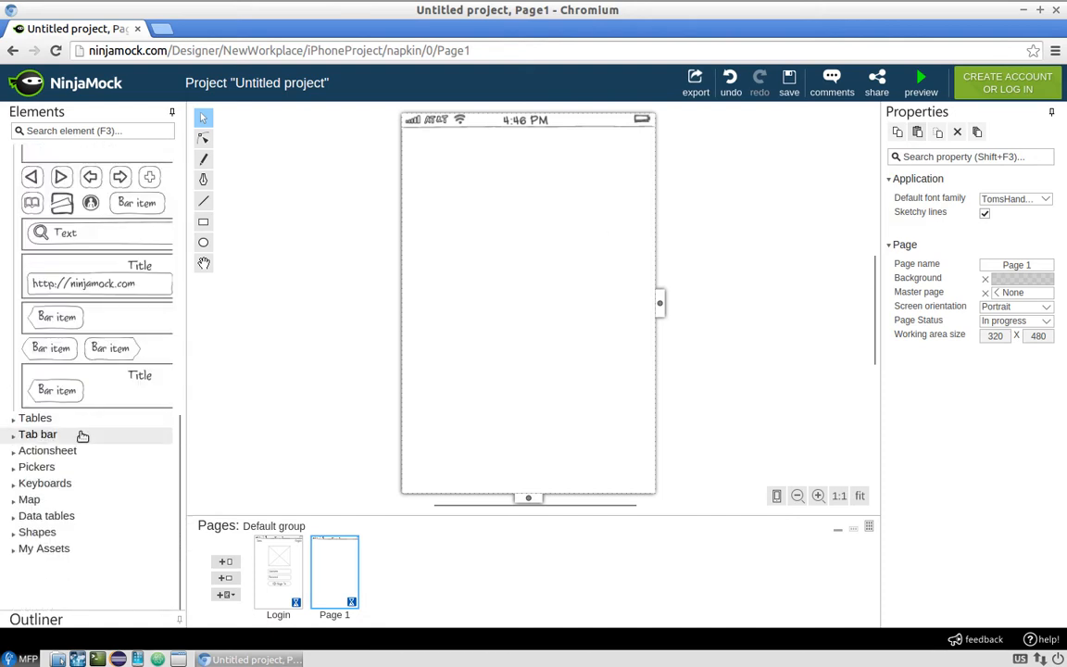
pyautogui.click(14, 434)
pyautogui.moveTo(100, 463); pyautogui.dragTo(496, 476)
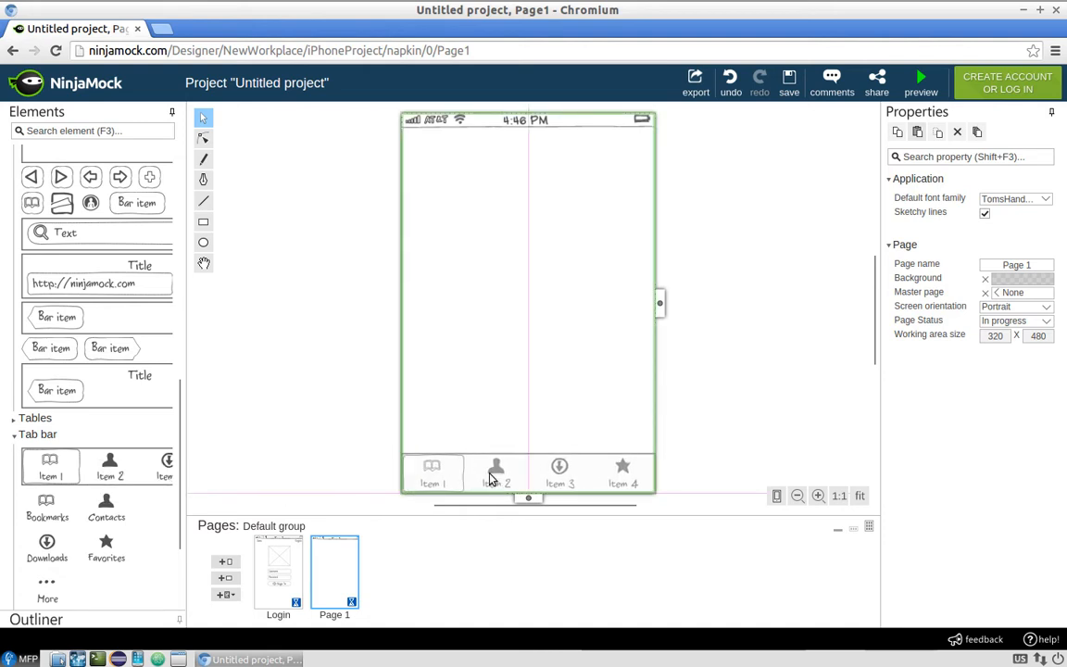
# - Label the first tab bar item My tasks and the second one Available tasks
pyautogui.click(439, 485)
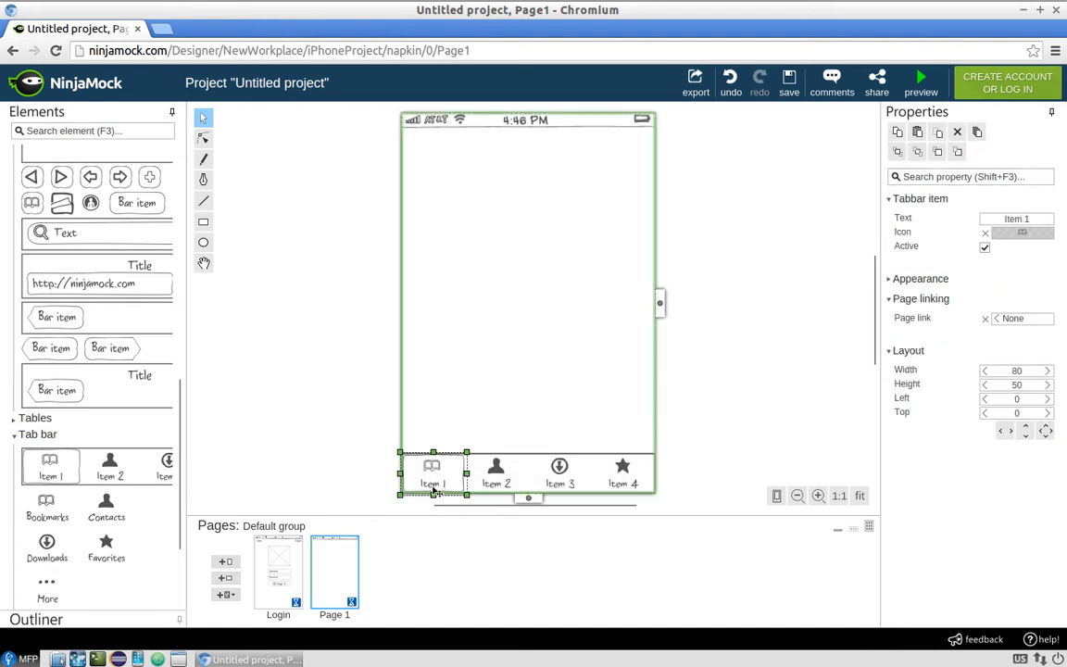
pyautogui.doubleClick(435, 492)
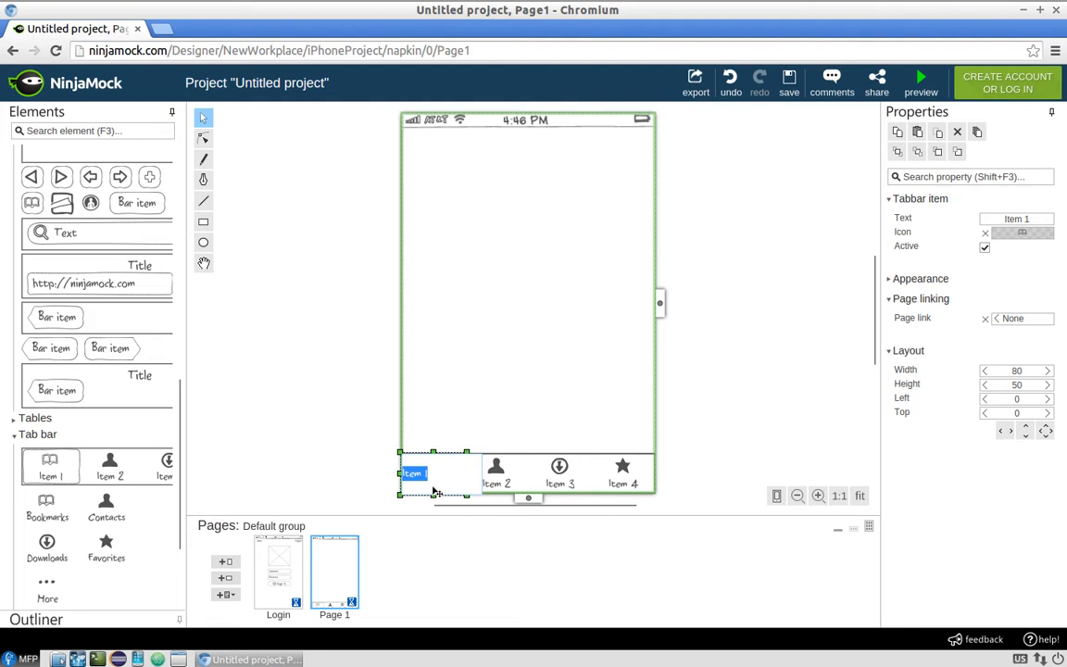
pyautogui.write('My tasks')
pyautogui.click(498, 488)
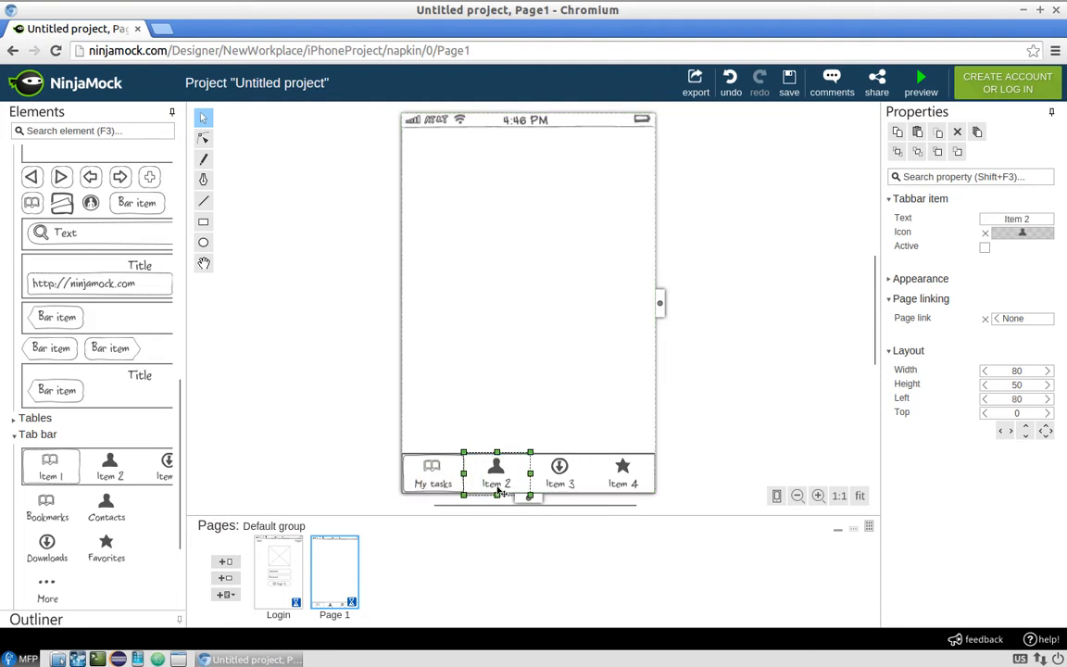
pyautogui.doubleClick(500, 491)
pyautogui.write('Ava')
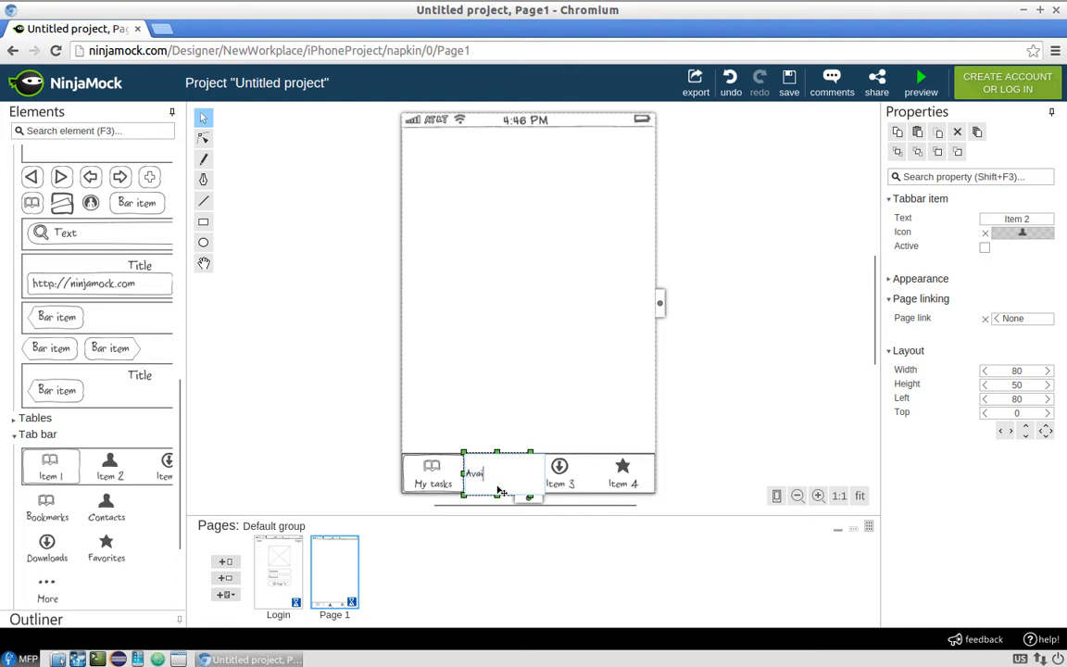
pyautogui.write('ilable tasks')
pyautogui.press('Return')
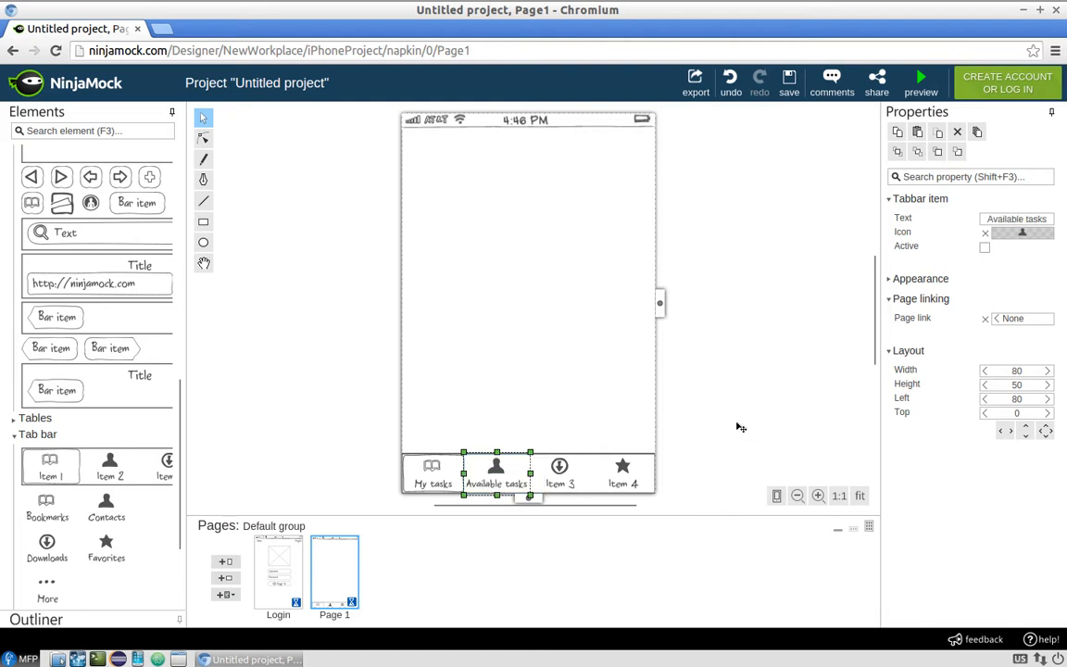
# - Label the third tab bar item Exit
pyautogui.doubleClick(573, 486)
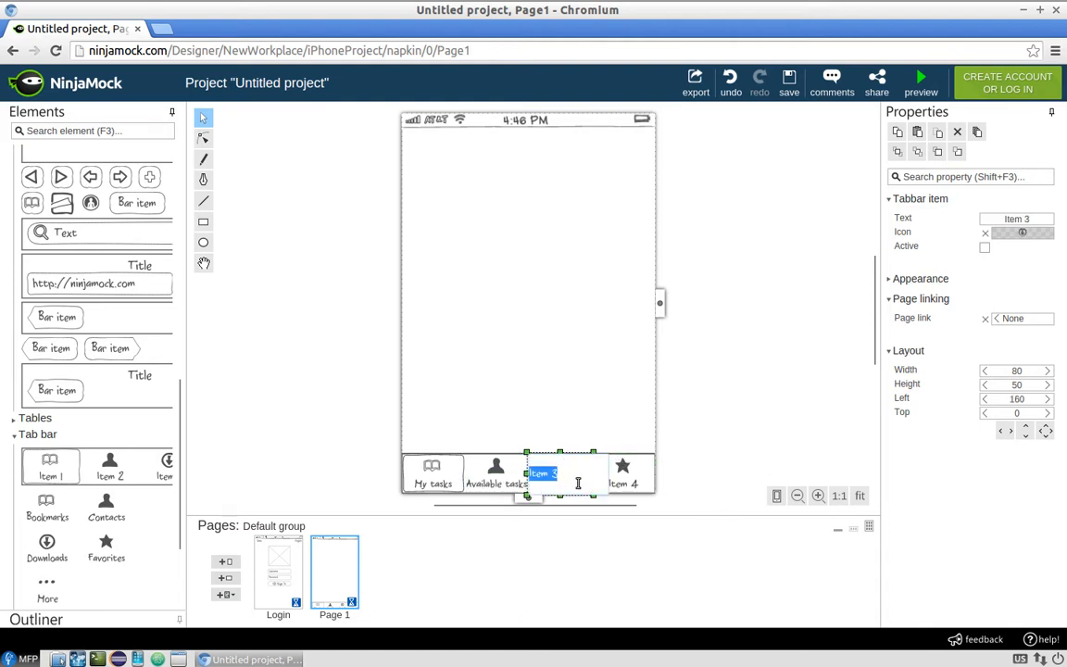
pyautogui.write('Exit')
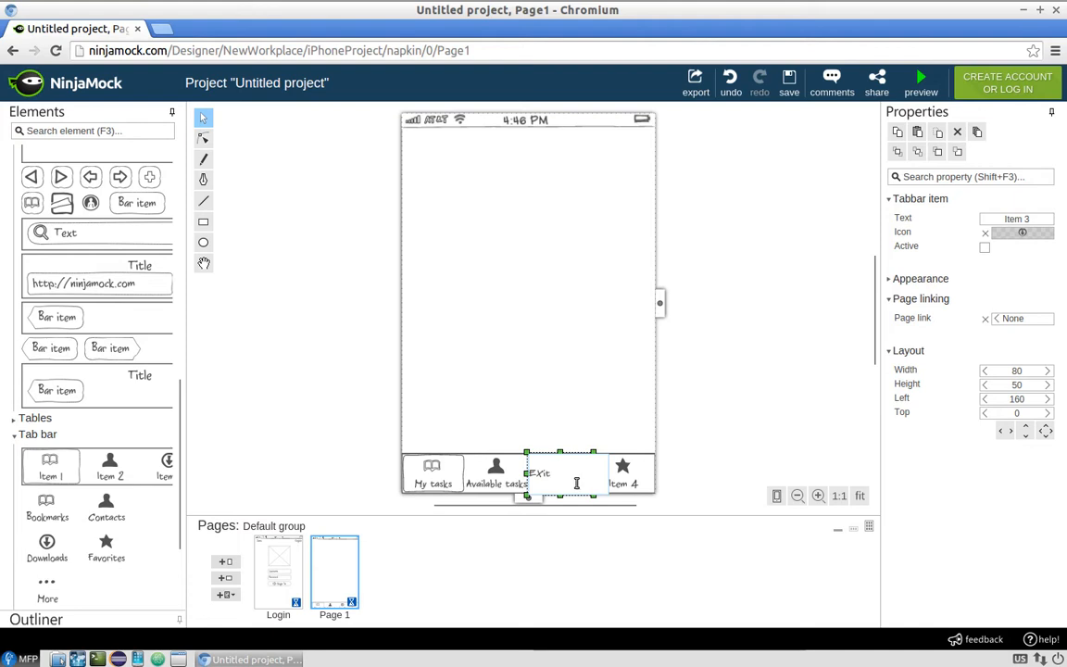
pyautogui.press('Left')
pyautogui.press('Left')
pyautogui.press('BackSpace')
pyautogui.write('x')
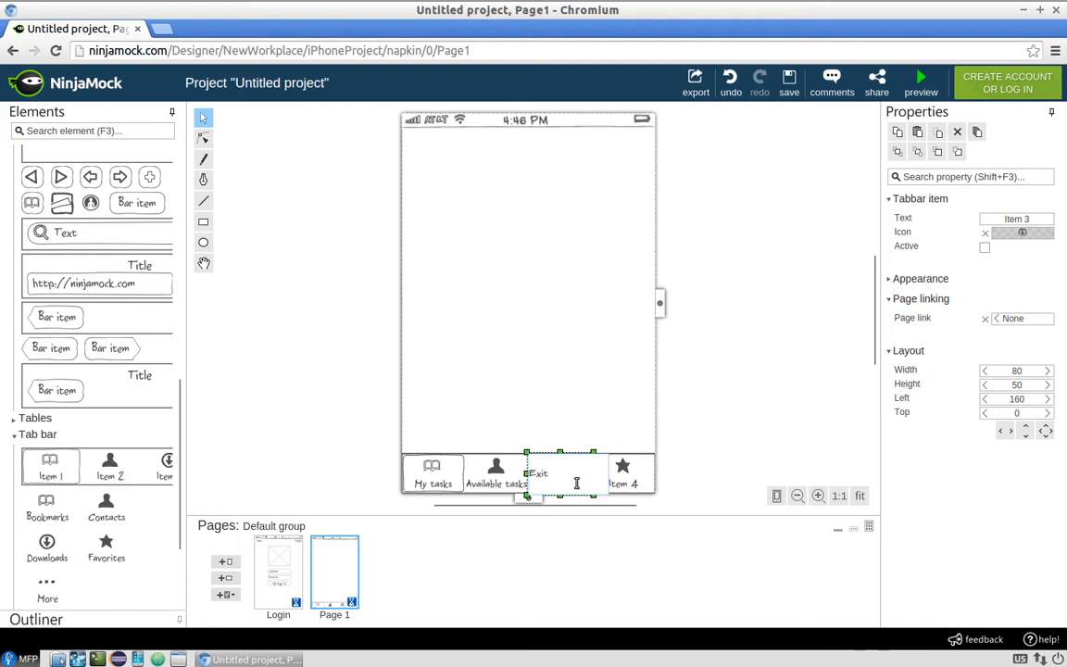
pyautogui.press('Return')
# - Reduce the tab bar's number of items to 3, dropping Item 4
pyautogui.click(624, 468)
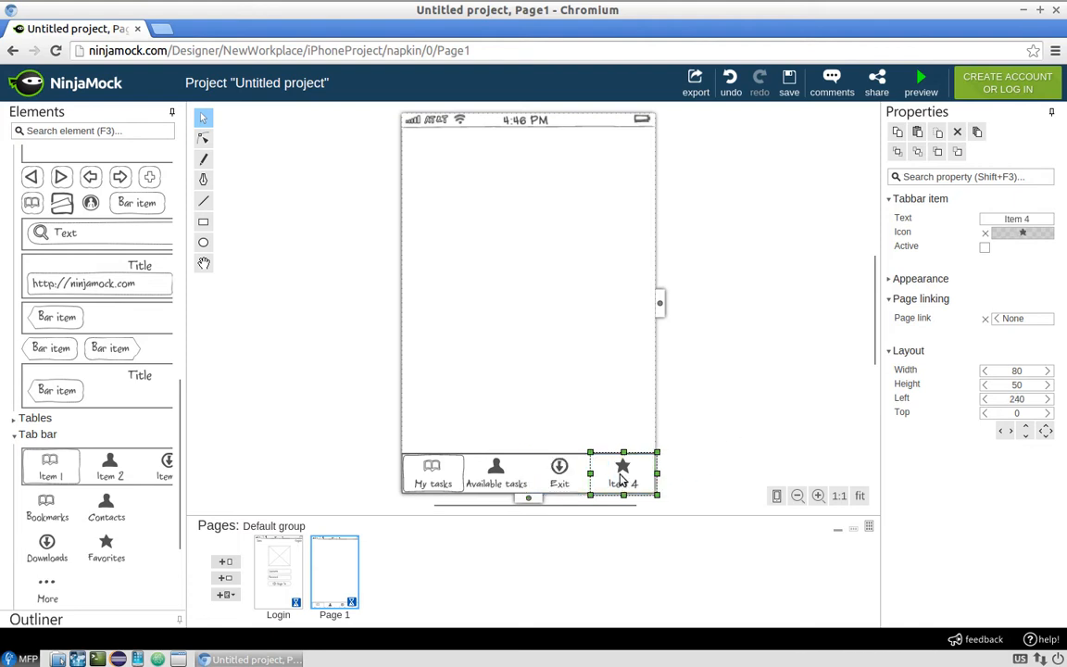
pyautogui.click(560, 469)
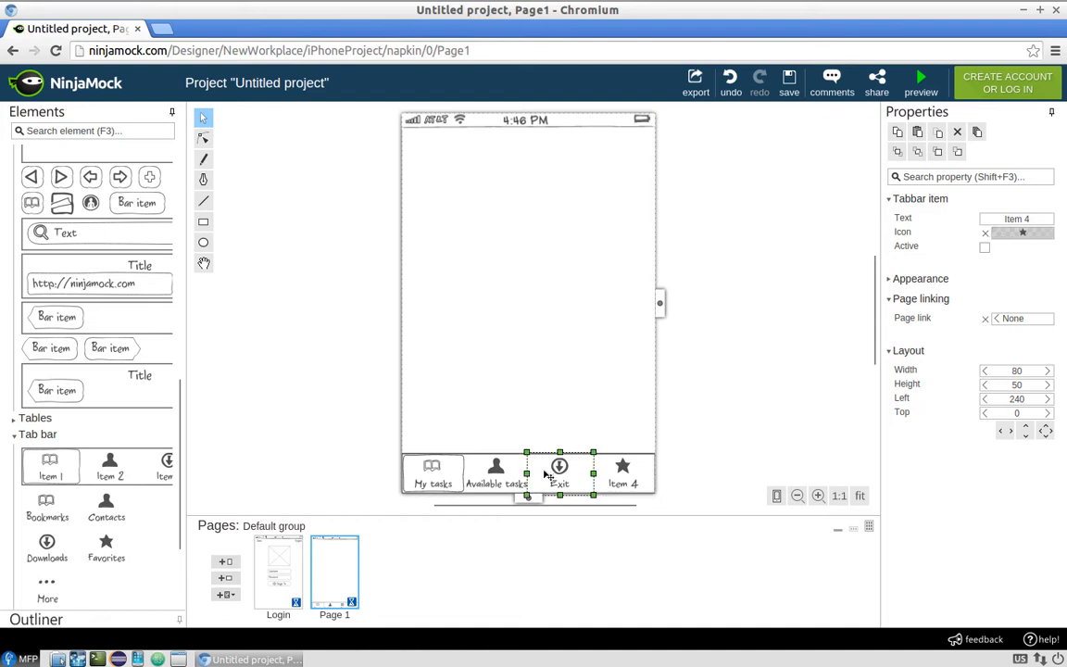
pyautogui.click(517, 381)
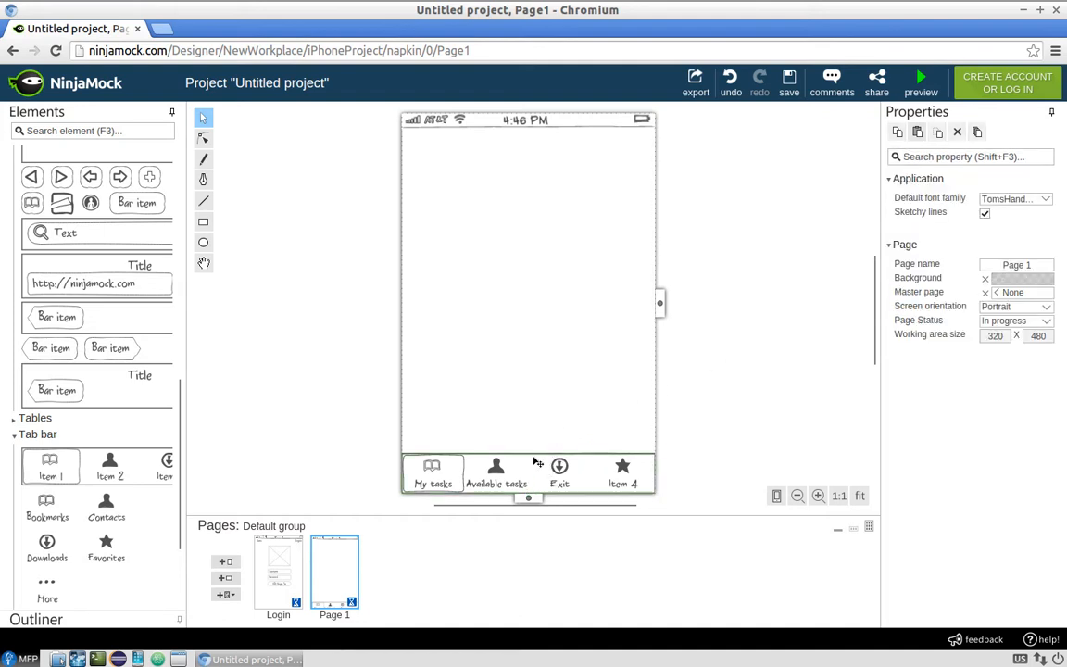
pyautogui.click(535, 461)
pyautogui.click(985, 219)
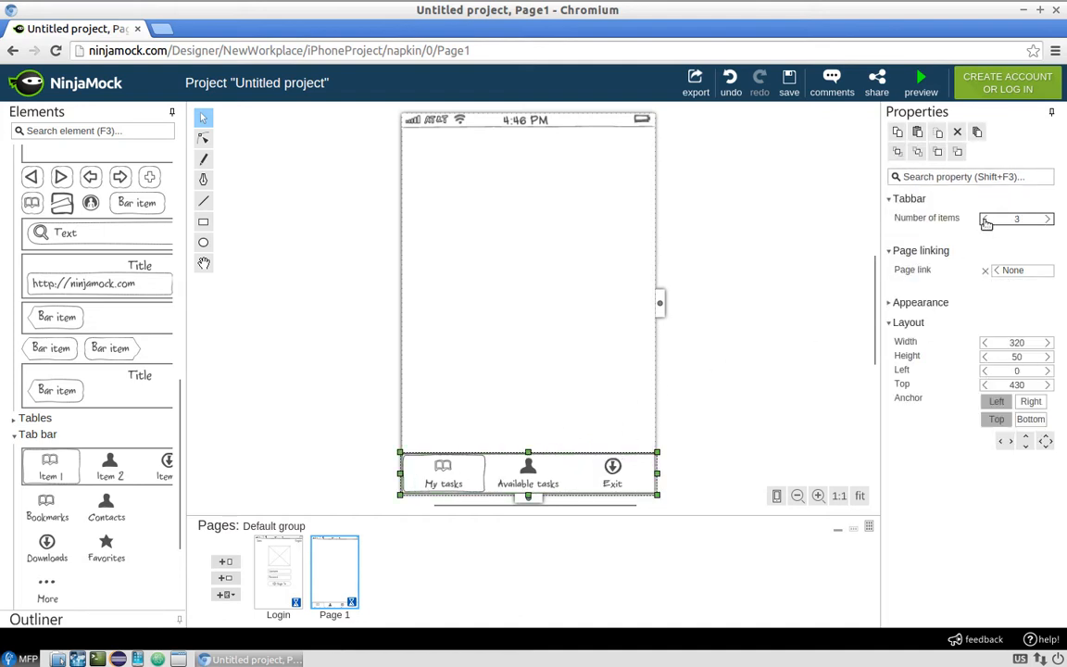
pyautogui.click(764, 335)
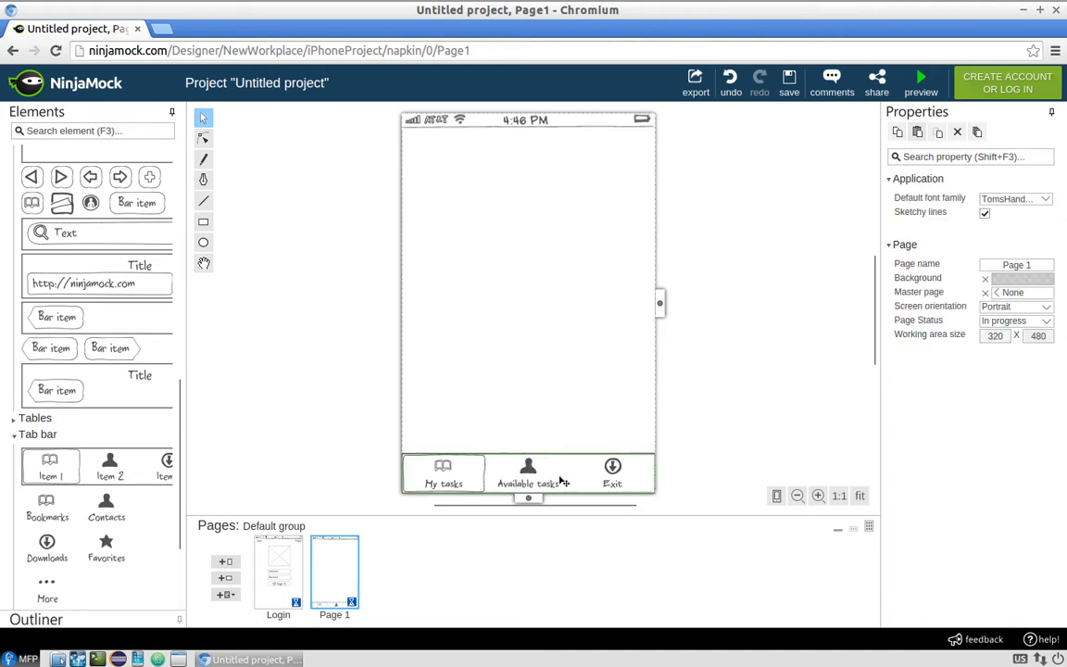
# - Set the My tasks item's icon to the two overlapping checkboxes from an IconFinder search for "task"
pyautogui.click(444, 479)
pyautogui.click(528, 469)
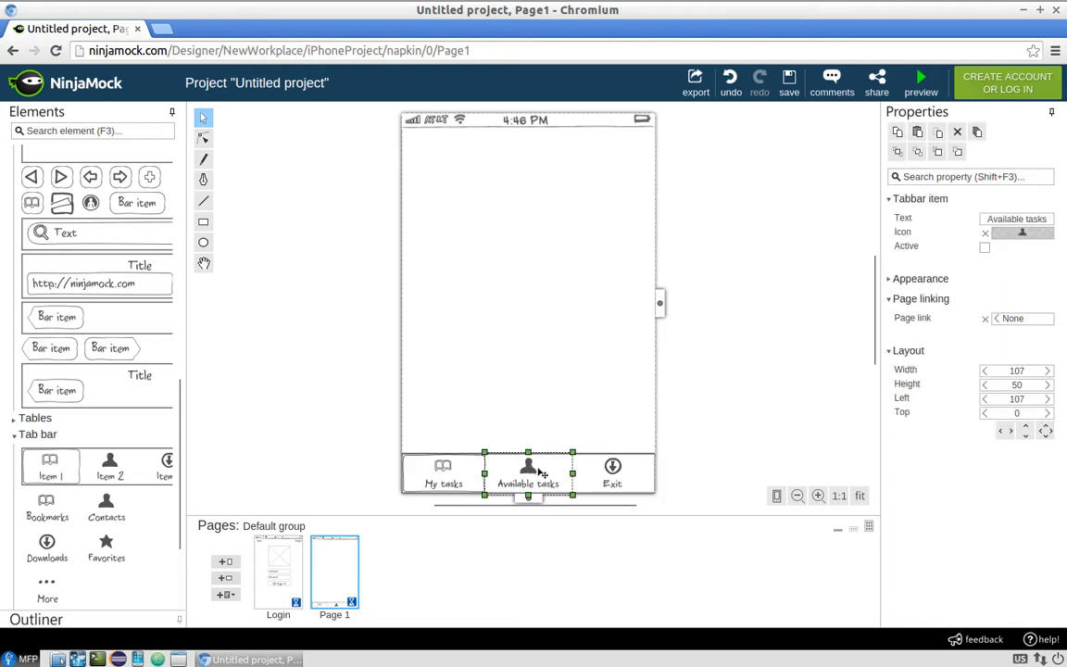
pyautogui.click(615, 467)
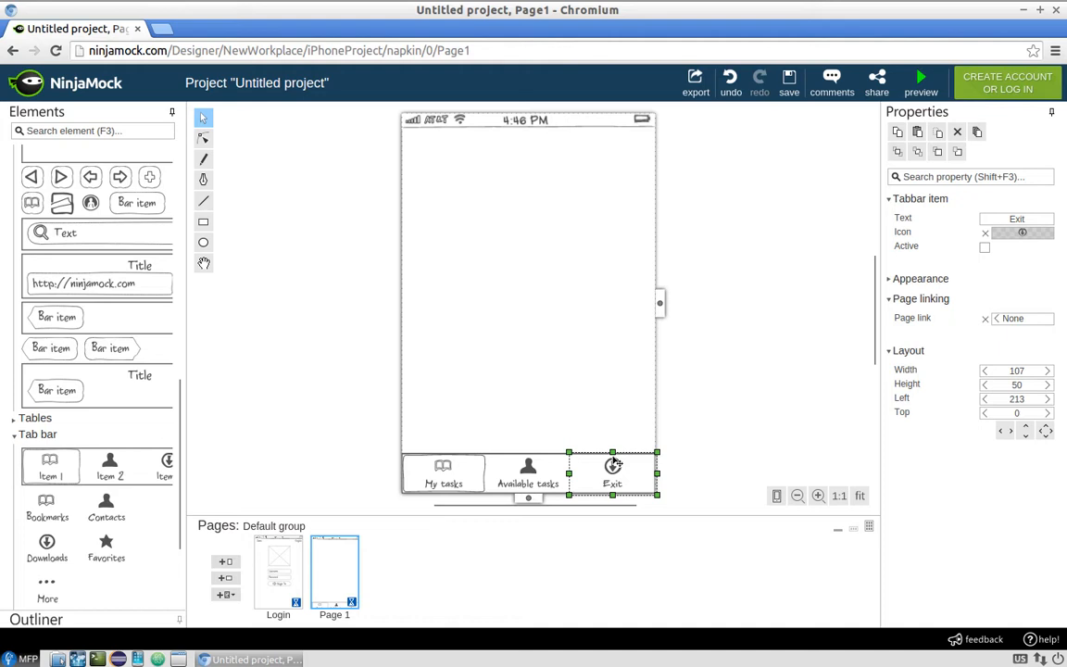
pyautogui.click(445, 470)
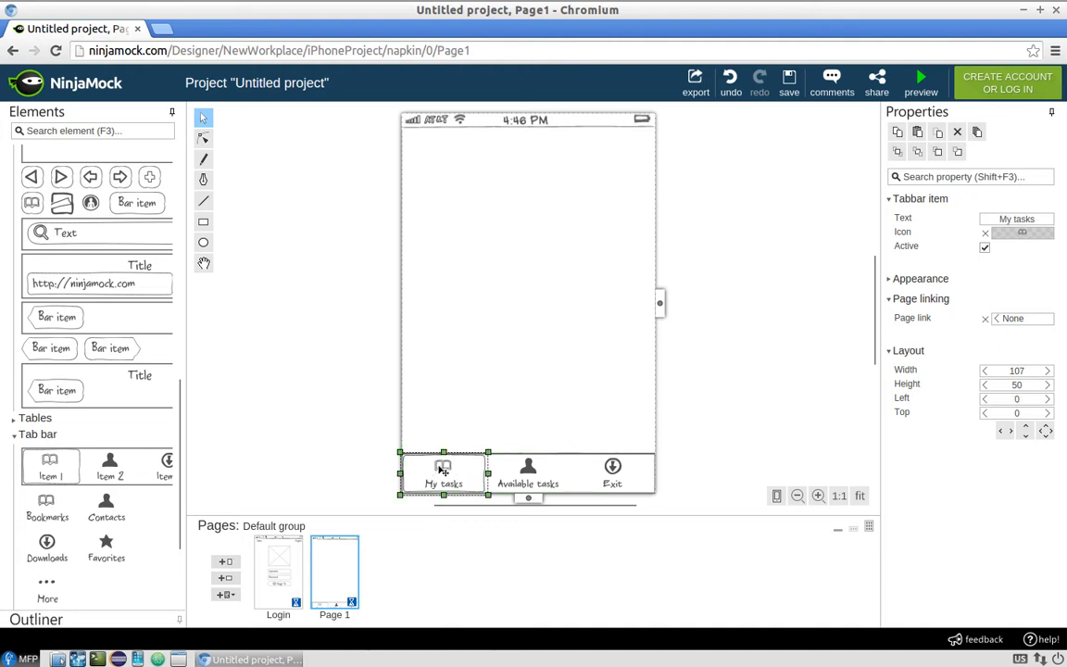
pyautogui.click(1030, 238)
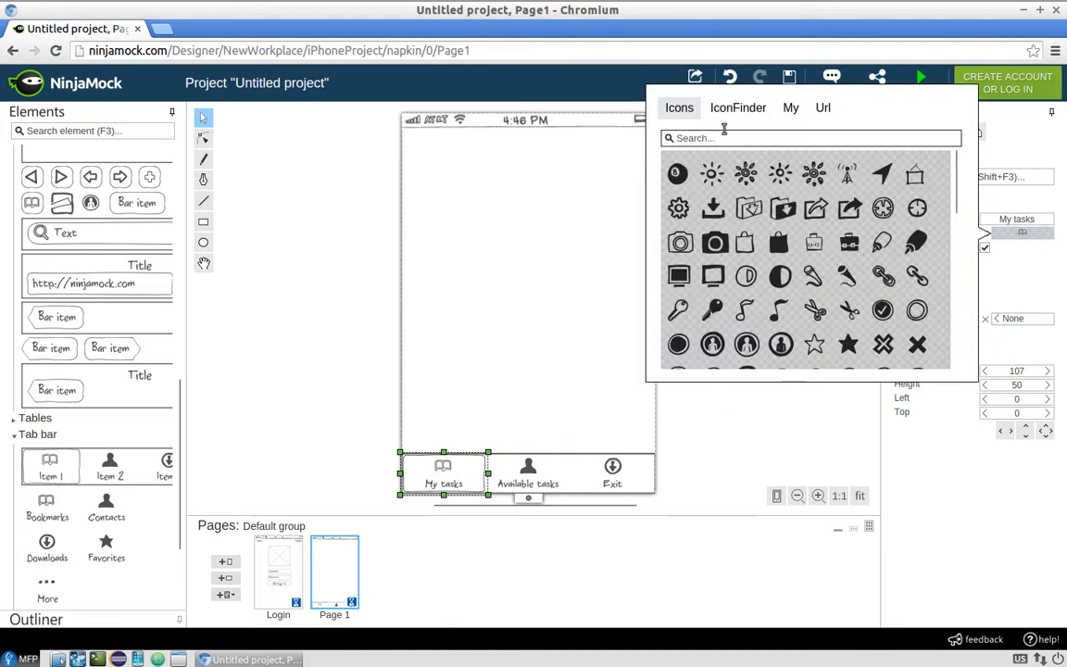
pyautogui.click(746, 107)
pyautogui.moveTo(730, 139); pyautogui.dragTo(592, 121)
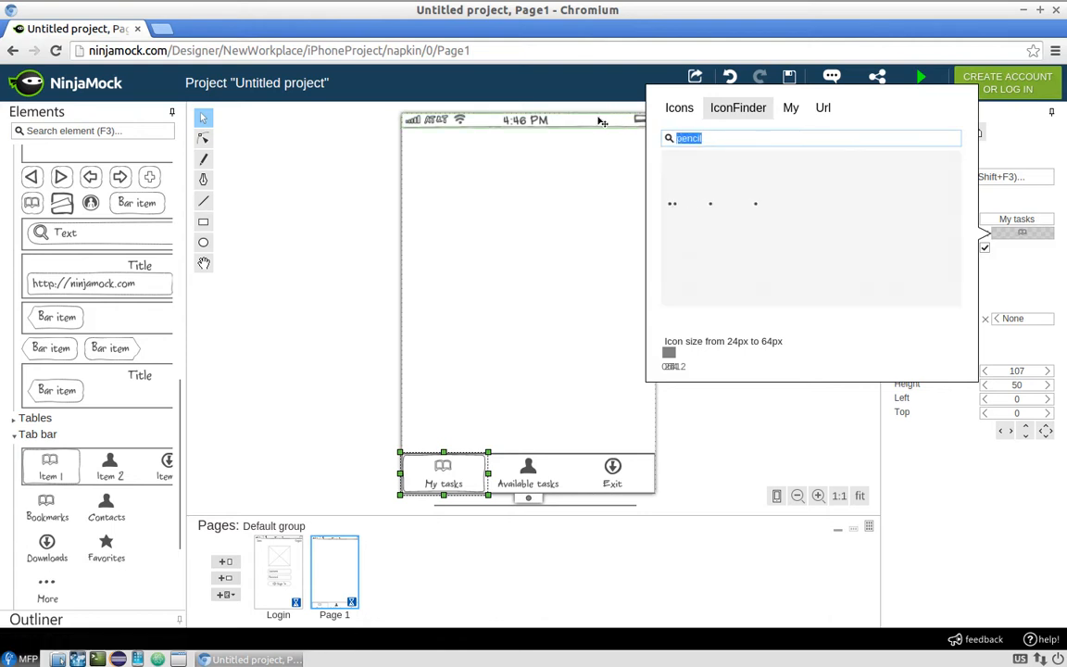
pyautogui.write('task')
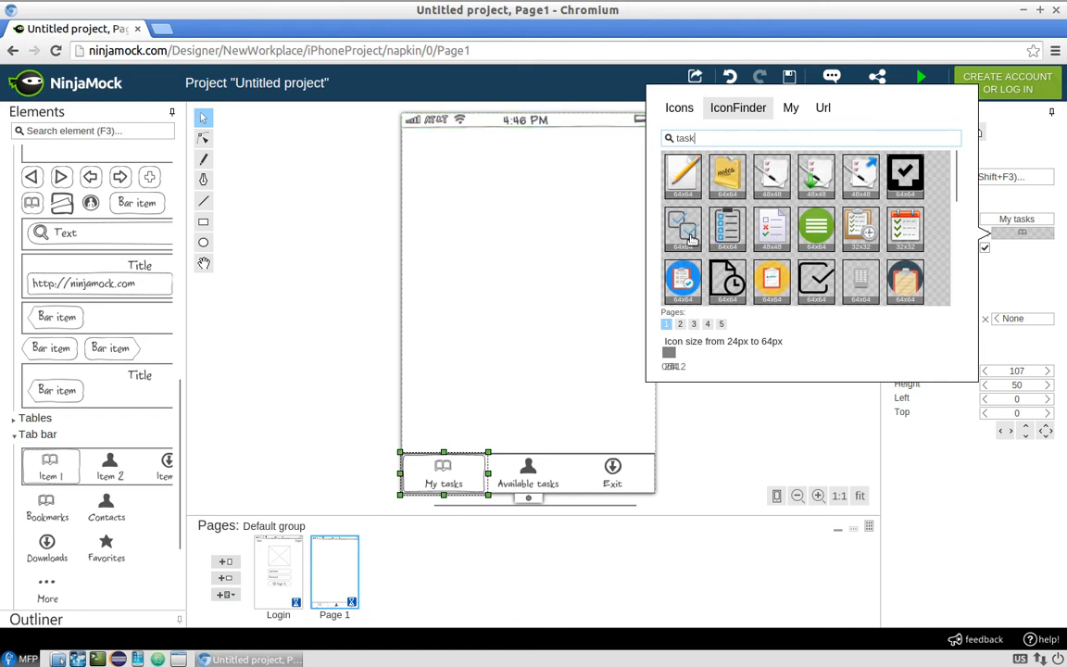
pyautogui.click(728, 233)
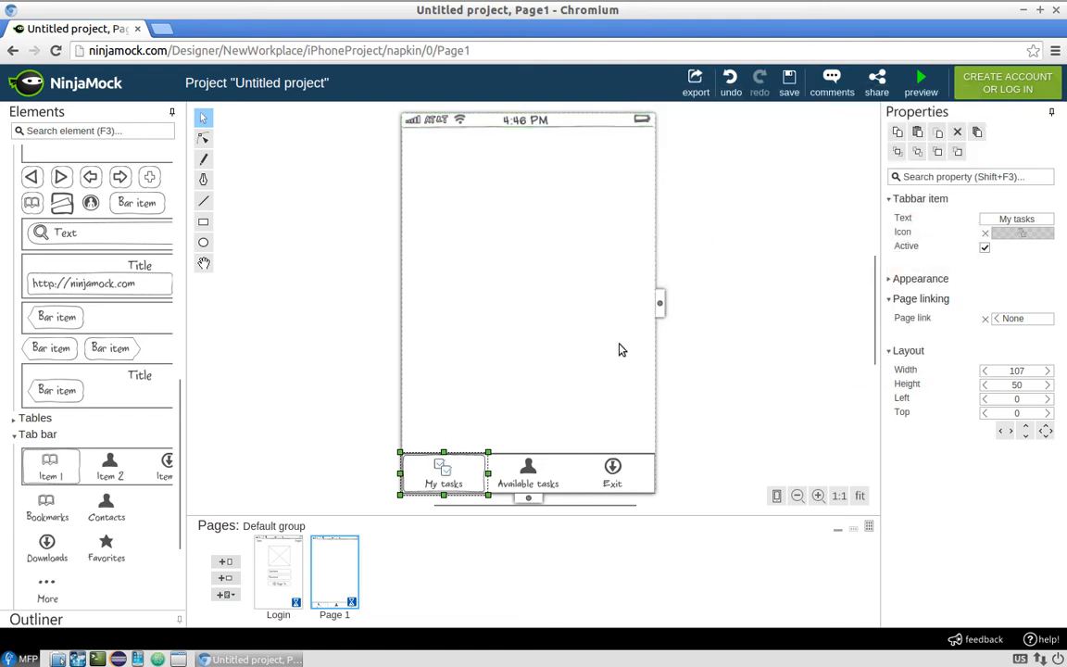
# - Set the Available tasks item's icon to the clipboard checklist from an IconFinder search for "task"
pyautogui.click(527, 472)
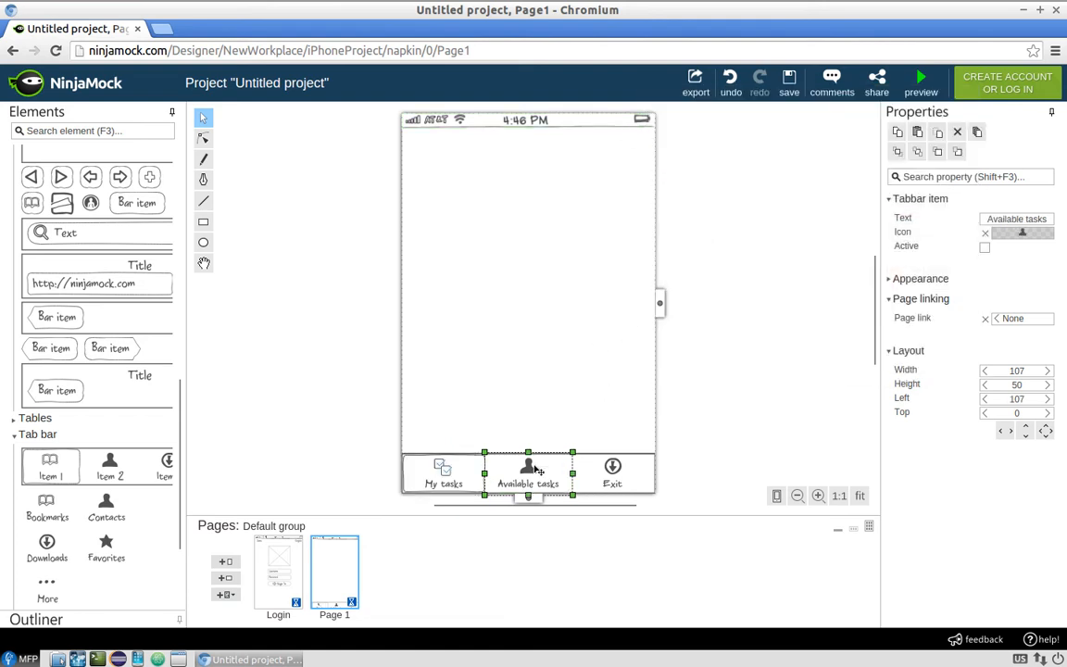
pyautogui.click(1023, 235)
pyautogui.click(739, 107)
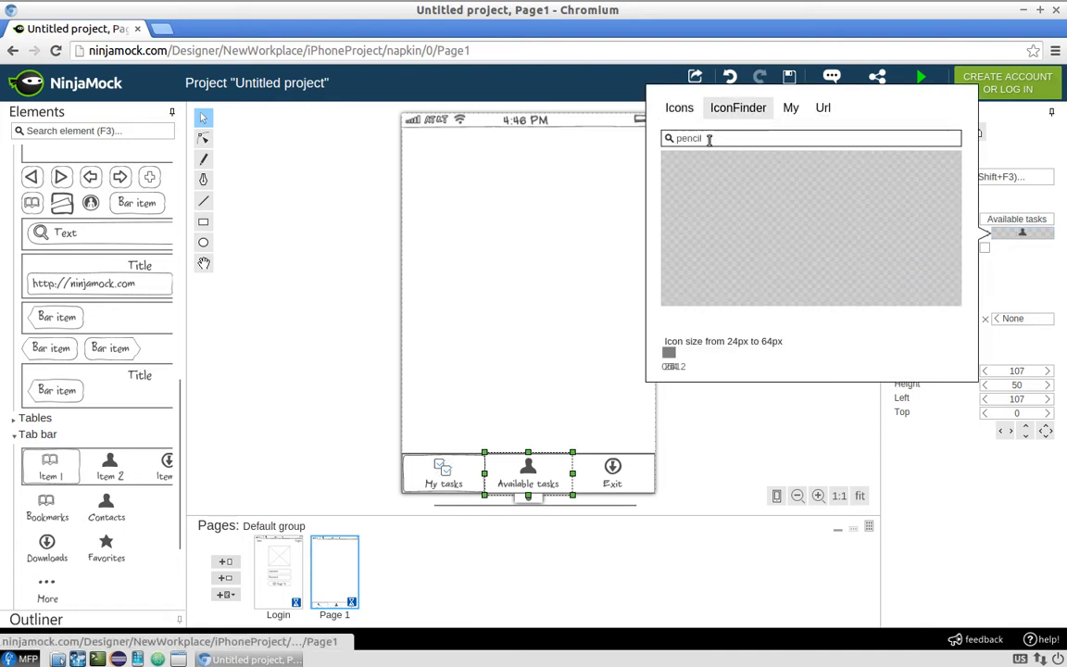
pyautogui.moveTo(731, 138); pyautogui.dragTo(639, 138)
pyautogui.write('tas')
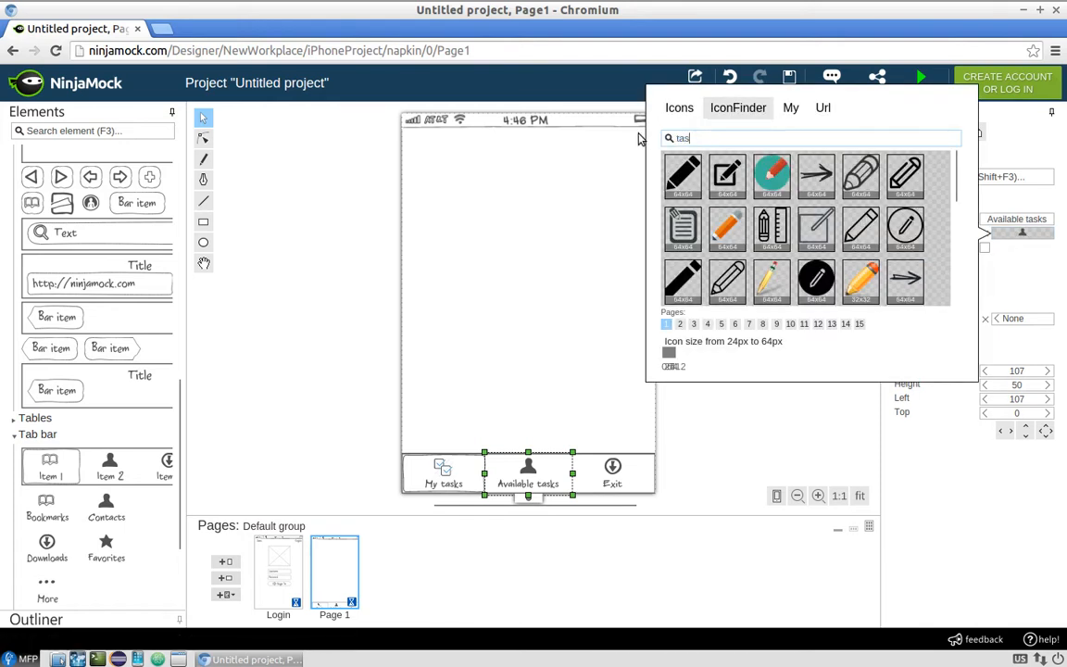
pyautogui.write('k')
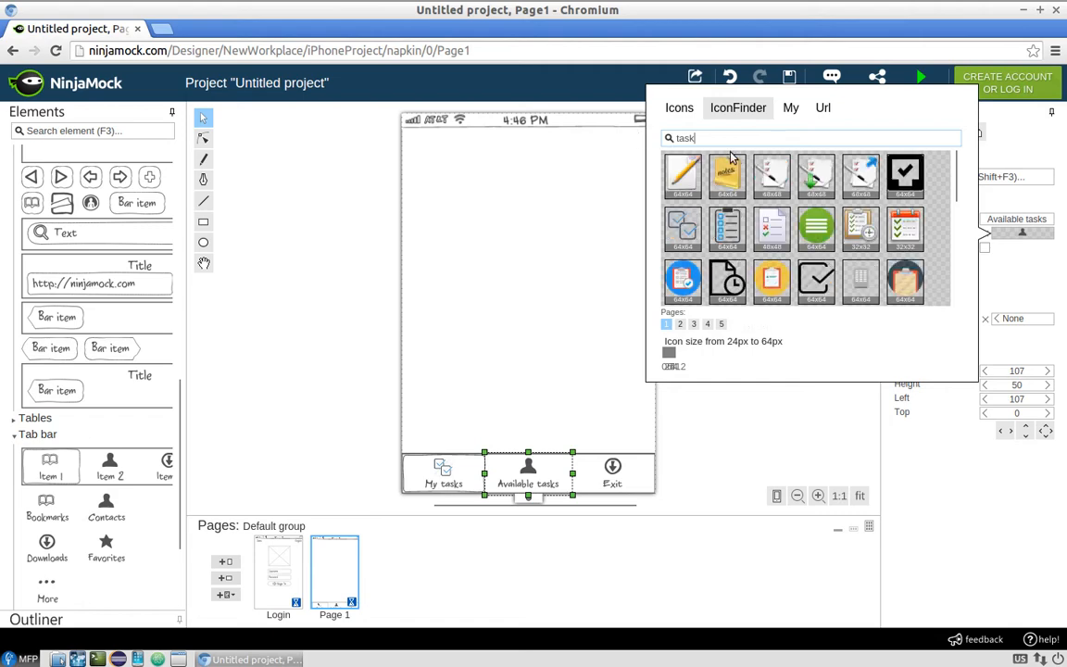
pyautogui.click(663, 213)
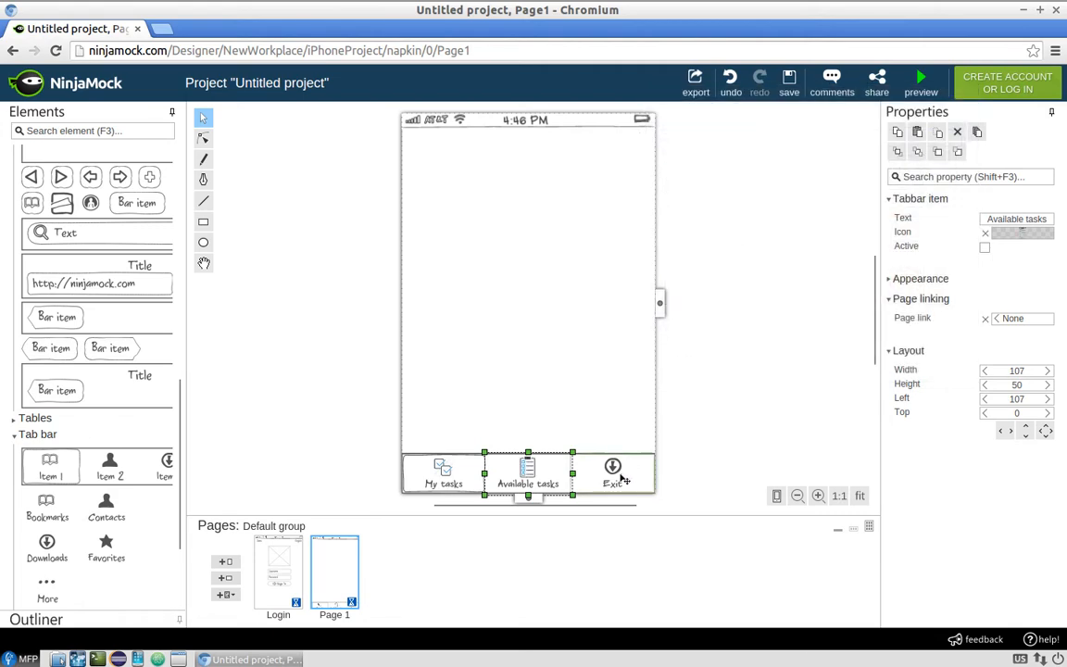
# - Set the Exit item's icon to the blue circled X from an IconFinder search for "exit"
pyautogui.click(621, 479)
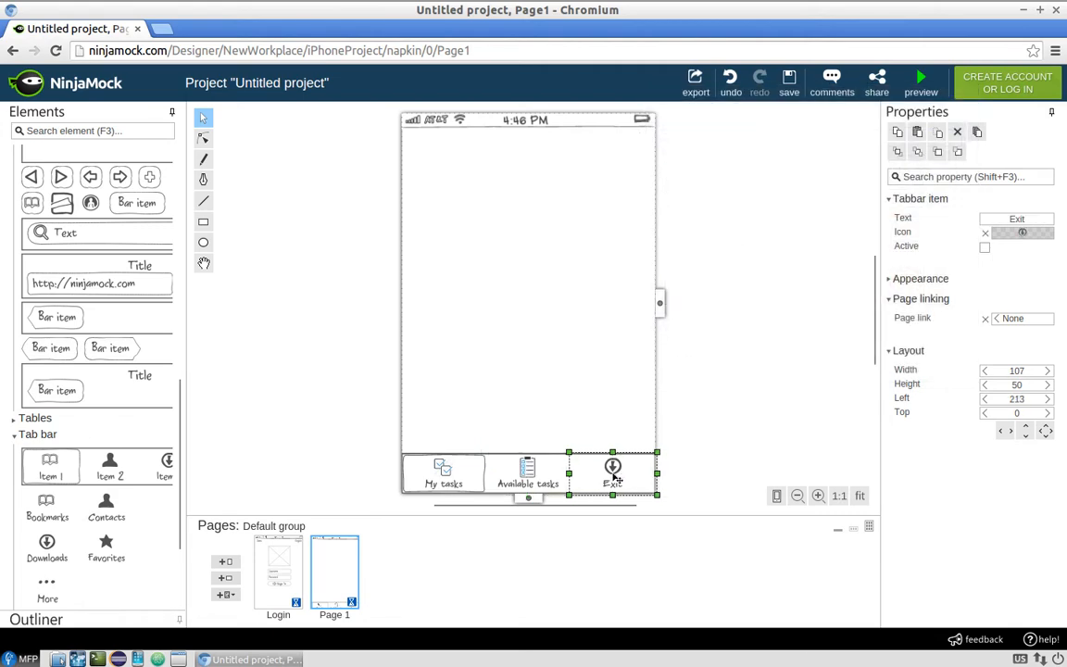
pyautogui.click(1023, 233)
pyautogui.click(738, 108)
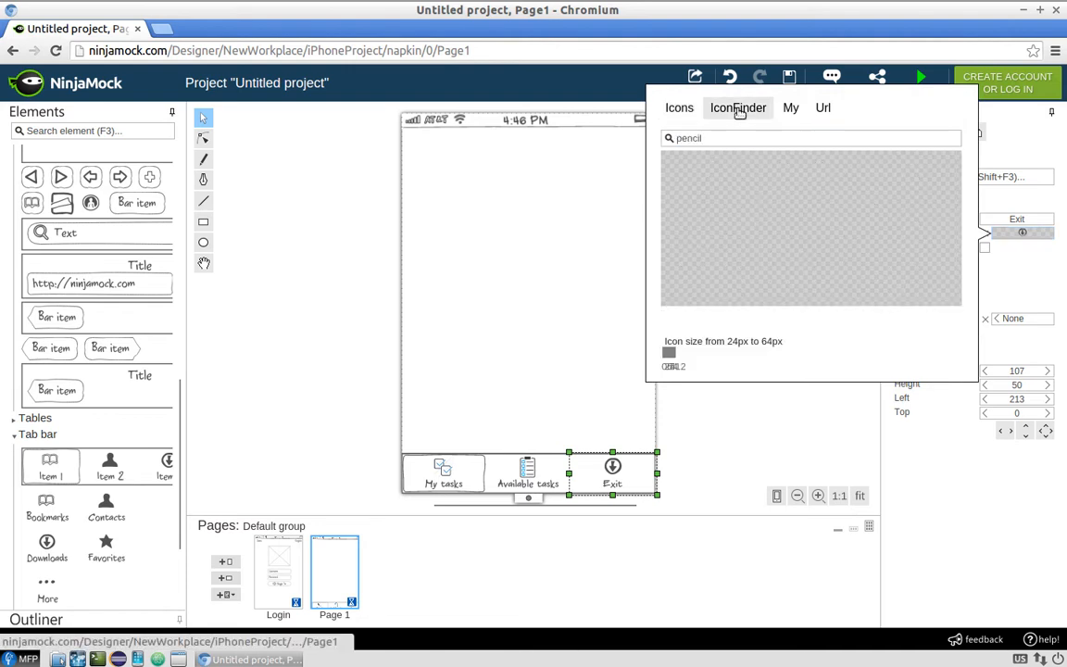
pyautogui.doubleClick(735, 137)
pyautogui.write('exit')
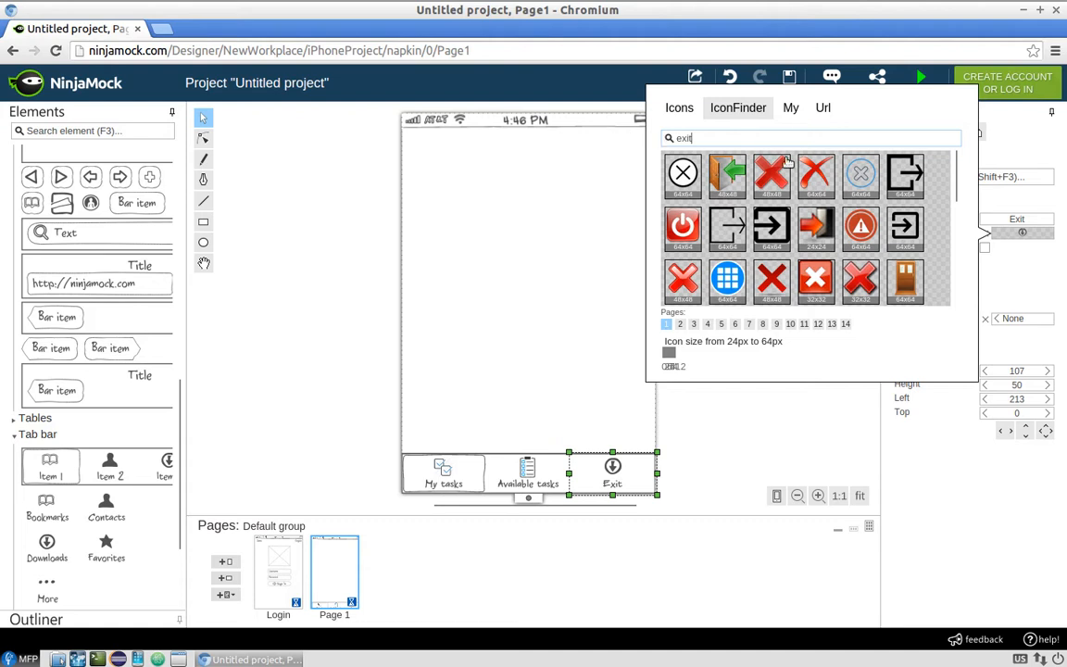
pyautogui.click(865, 174)
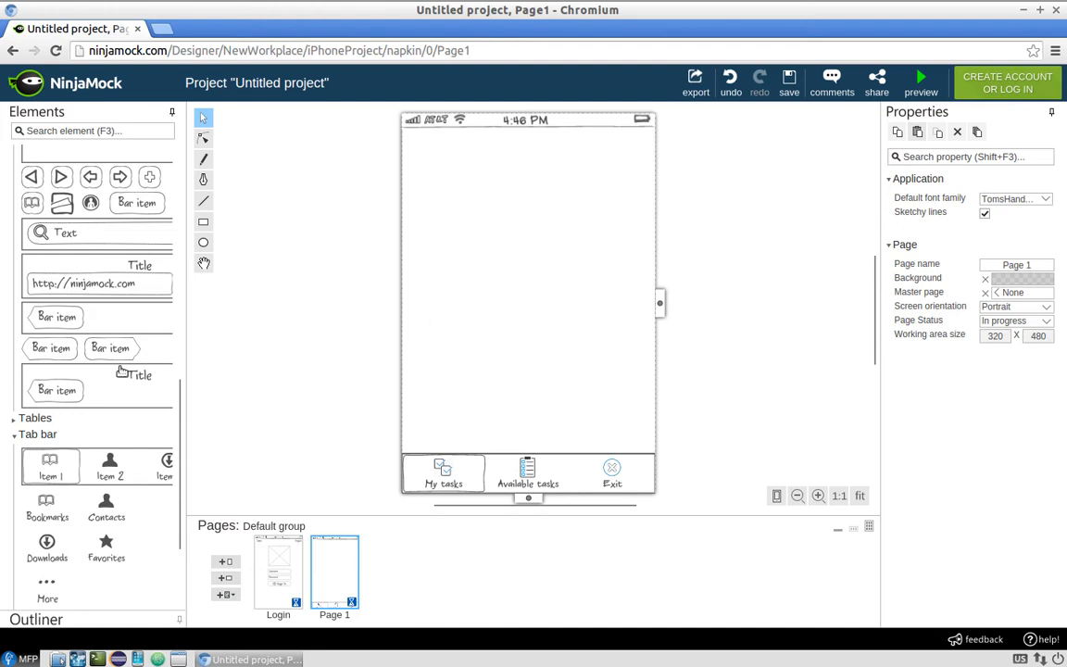
# - Place an icon element in the upper middle of the page
pyautogui.scroll(3, 86, 352)
pyautogui.scroll(10, 85, 352)
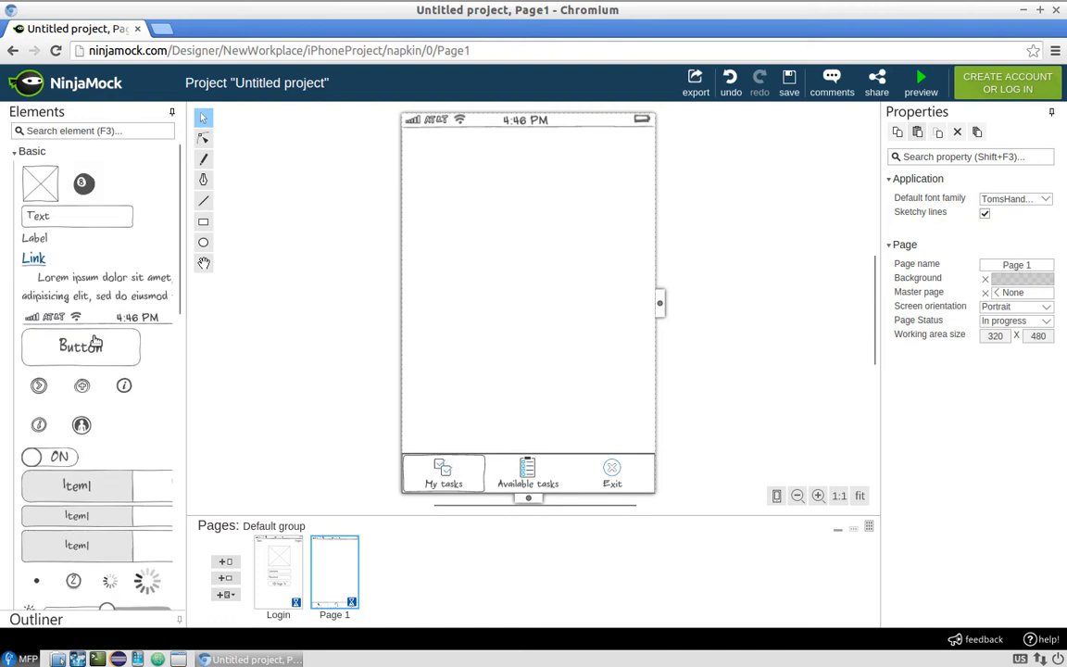
pyautogui.moveTo(103, 195); pyautogui.dragTo(525, 216)
# - Set the placed icon's source to a thin grey magnifying glass from an IconFinder search for "search"
pyautogui.click(1042, 222)
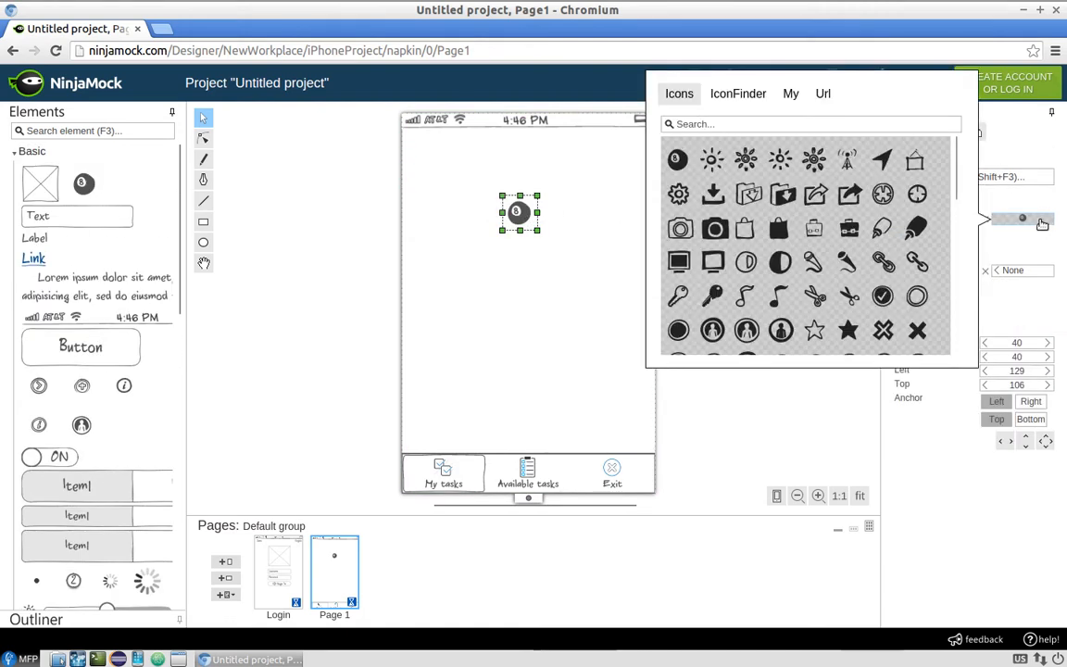
pyautogui.scroll(-5, 856, 259)
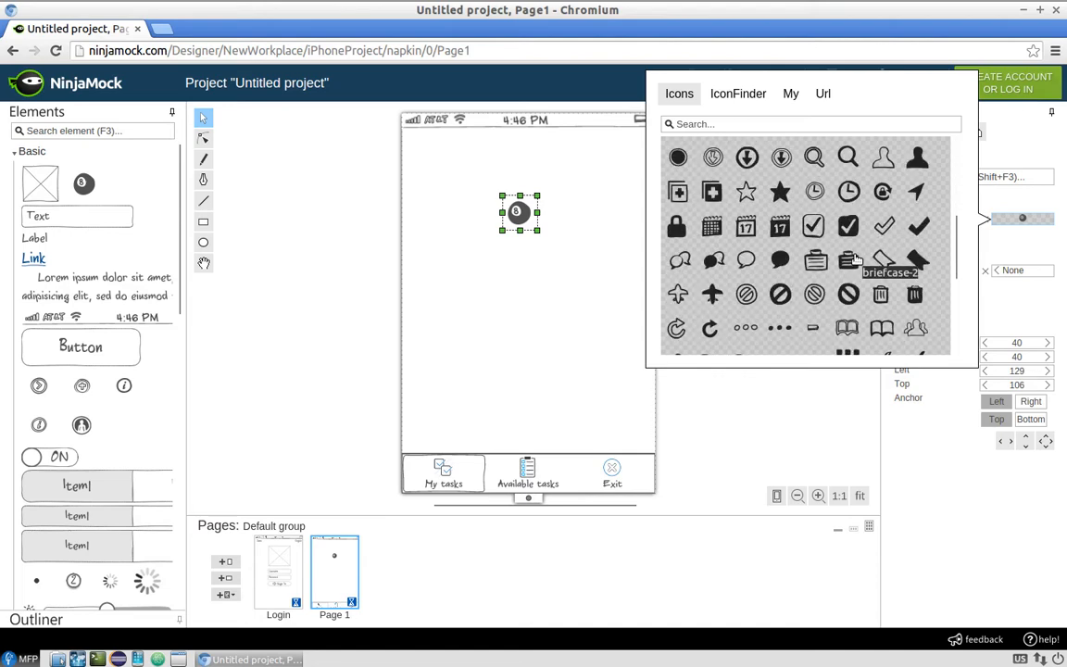
pyautogui.scroll(-10, 856, 260)
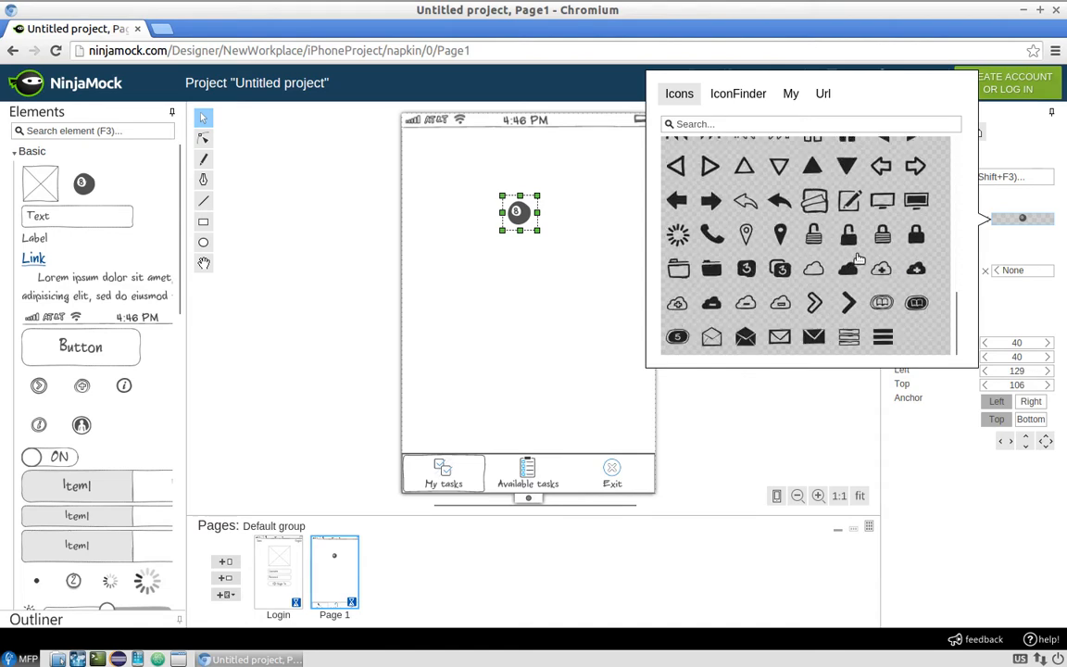
pyautogui.scroll(15, 857, 258)
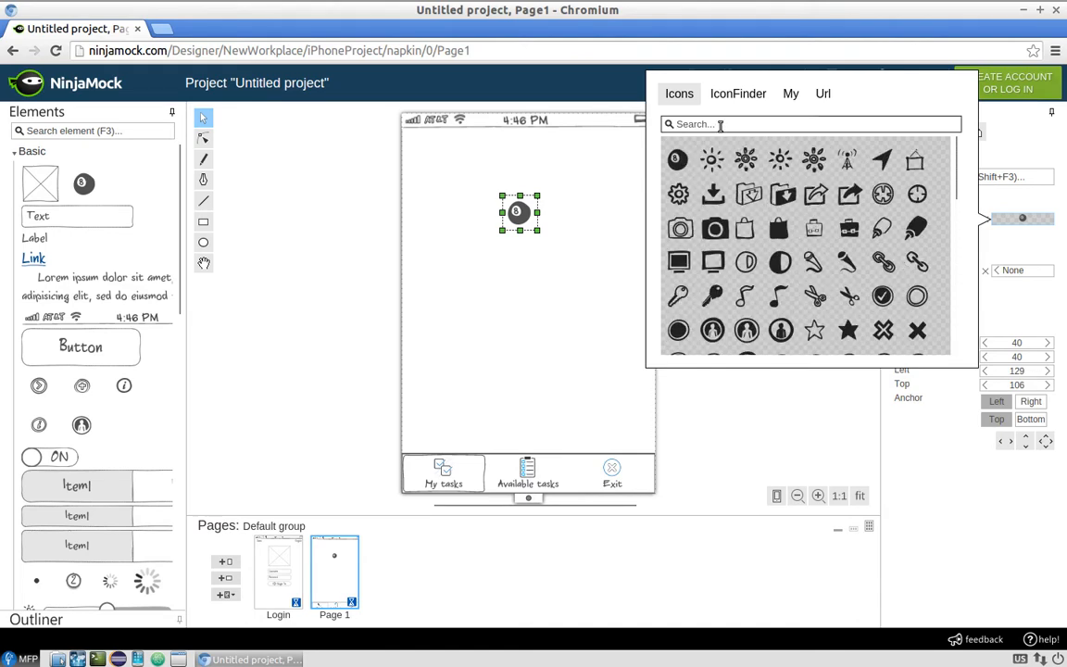
pyautogui.click(738, 94)
pyautogui.moveTo(734, 121); pyautogui.dragTo(627, 125)
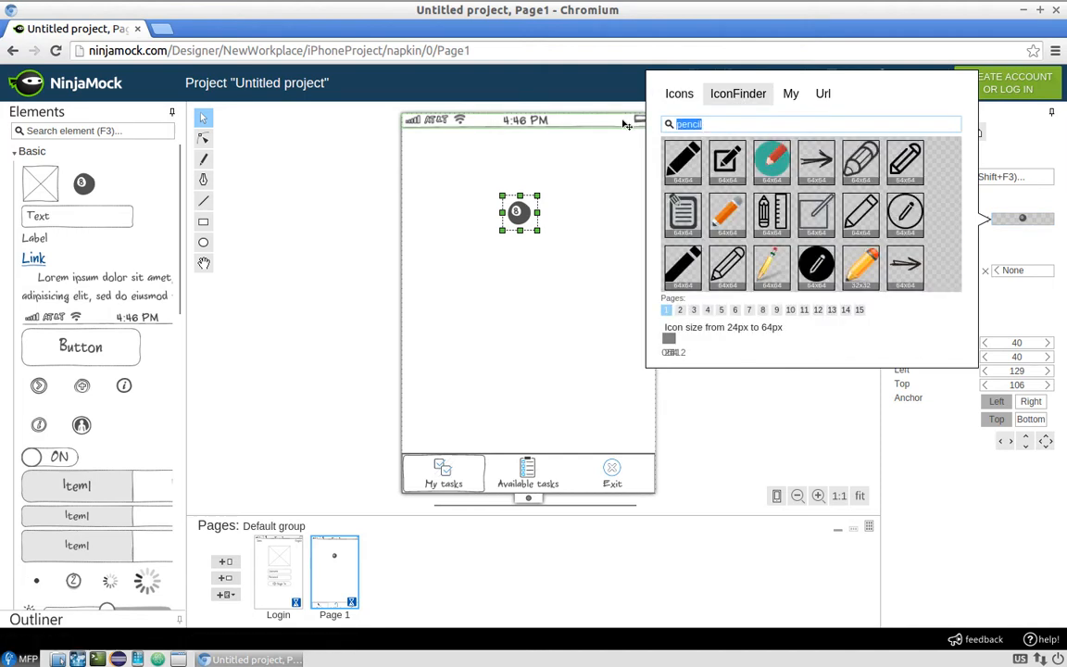
pyautogui.write('search')
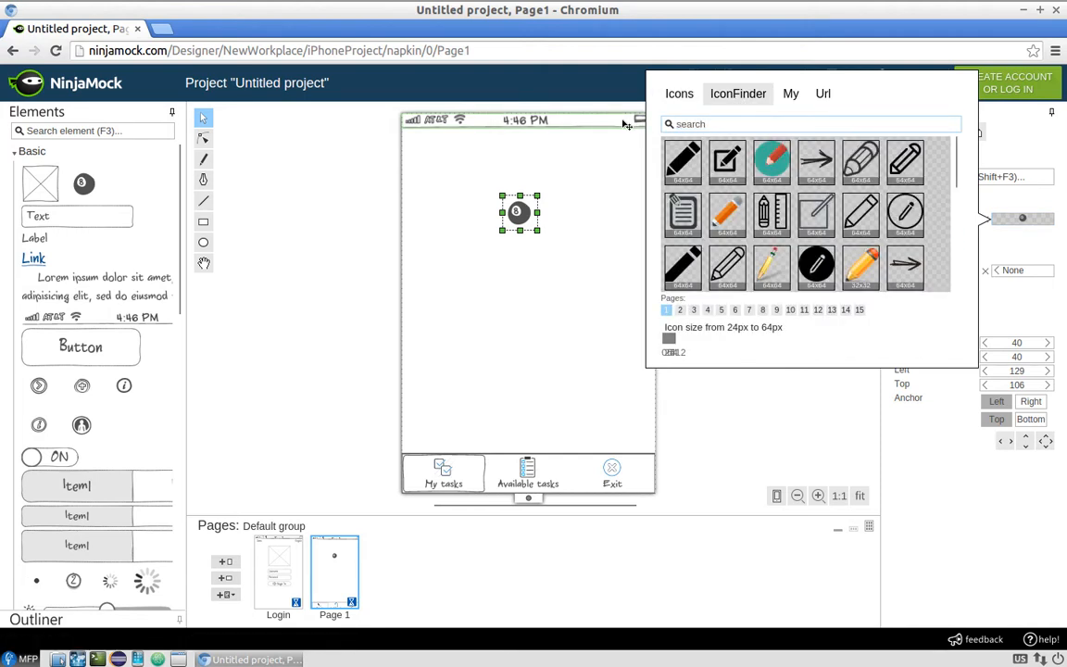
pyautogui.press('Return')
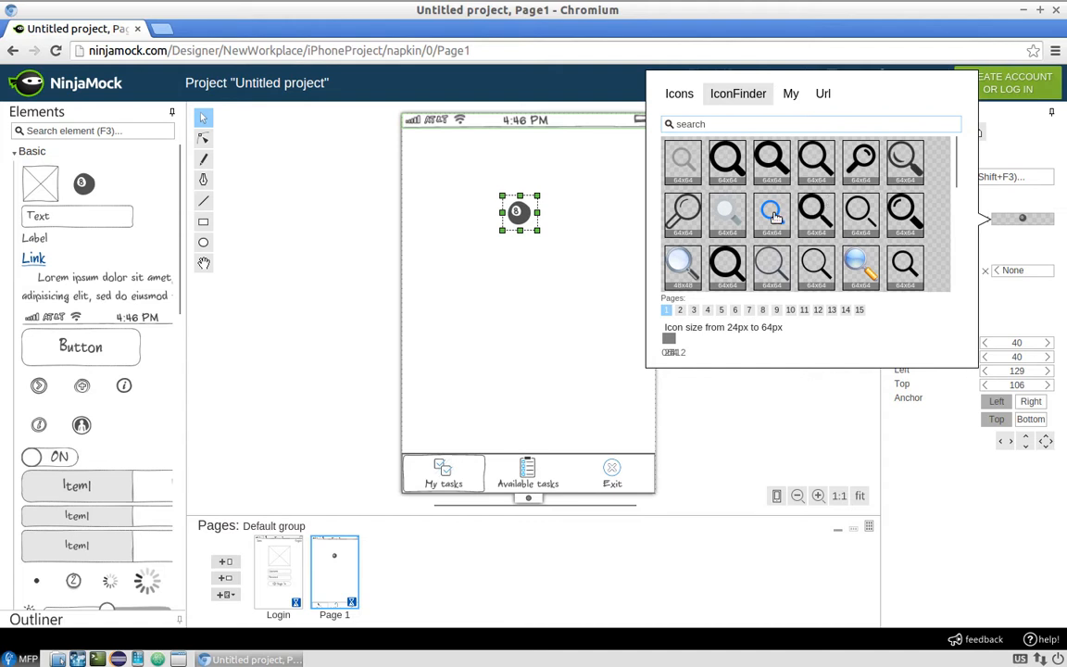
pyautogui.scroll(-2, 704, 194)
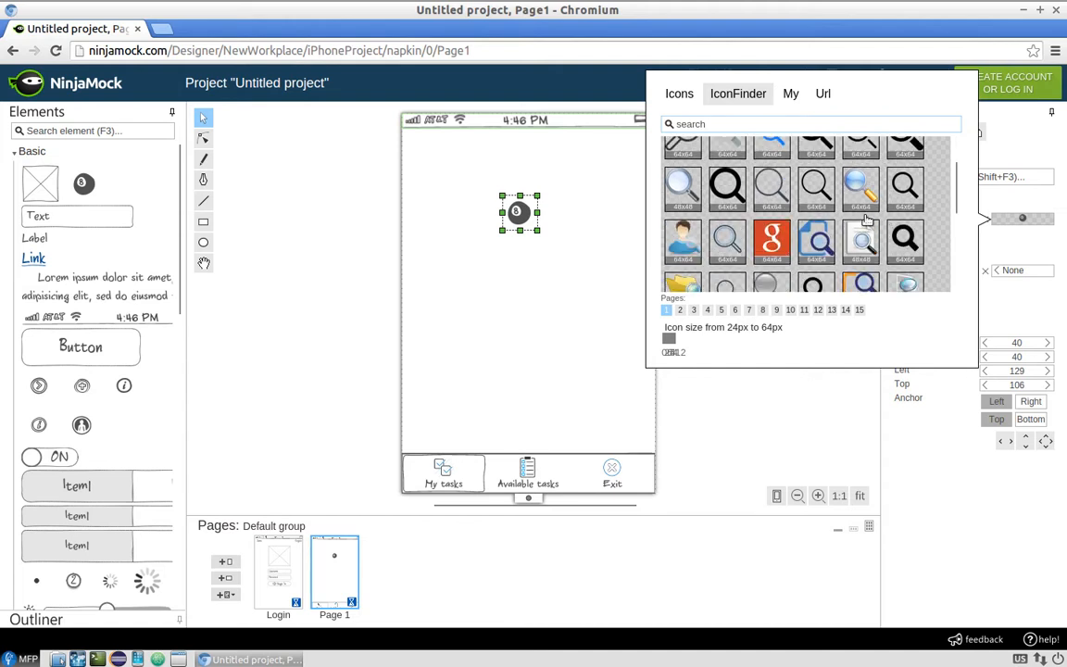
pyautogui.click(778, 194)
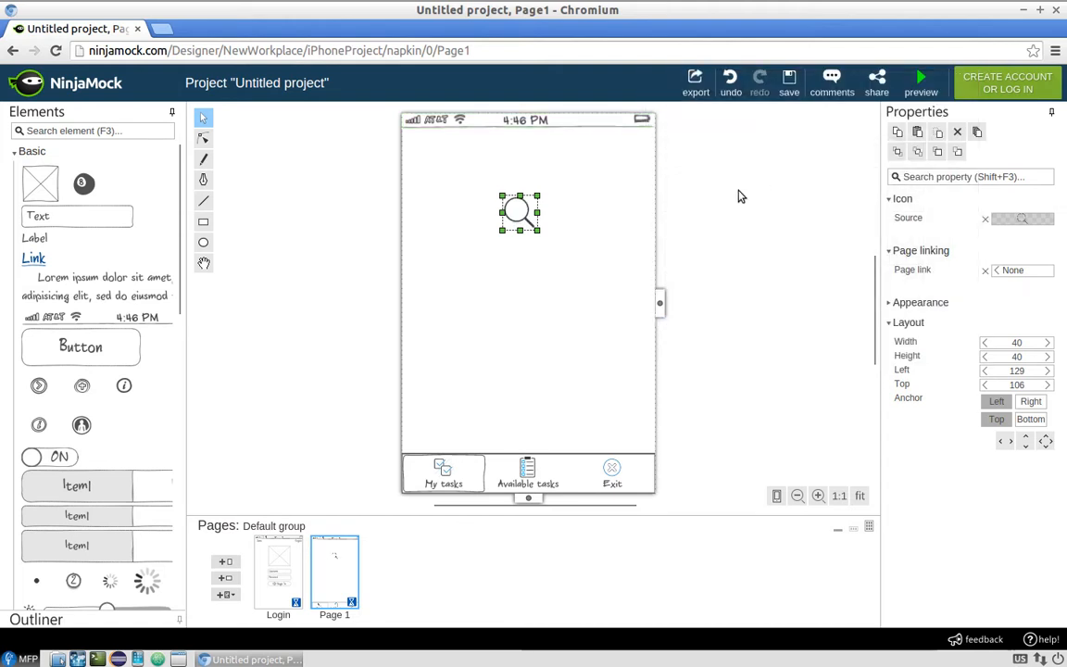
# - Enlarge the magnifying glass icon and centre it horizontally in the upper part of the page
pyautogui.moveTo(534, 227)
pyautogui.mouseDown()
pyautogui.moveTo(561, 235)
pyautogui.moveTo(540, 230)
pyautogui.mouseUp()
pyautogui.click(560, 235)
pyautogui.click(607, 230)
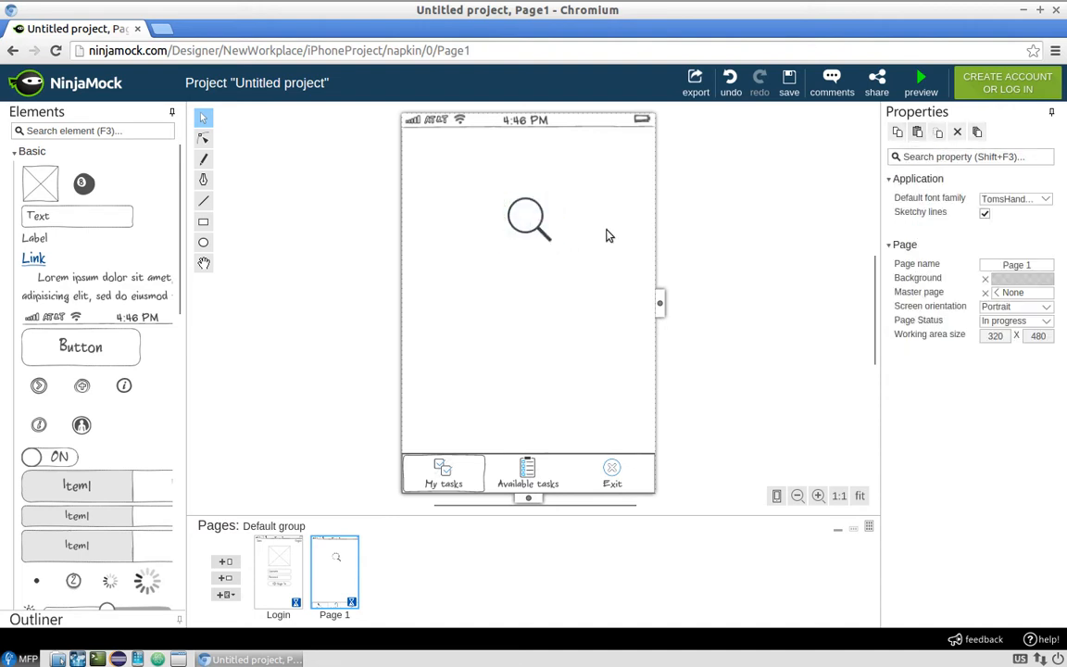
# - Add a label reading "You do not have any tasks" centred below the magnifying glass
pyautogui.moveTo(64, 234); pyautogui.dragTo(528, 288)
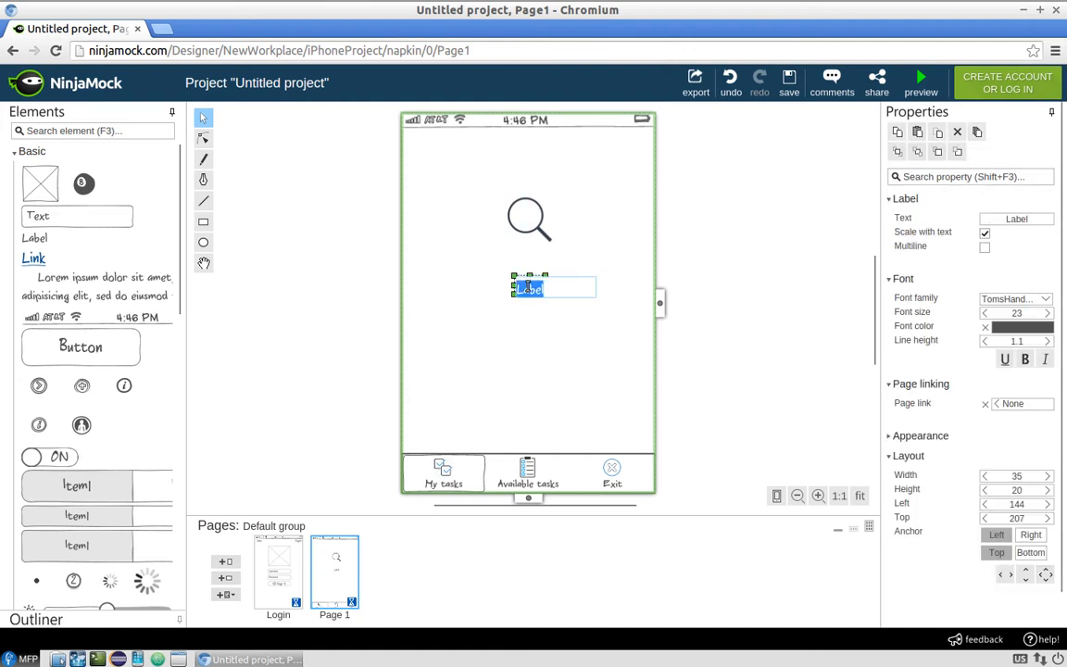
pyautogui.write('Ya')
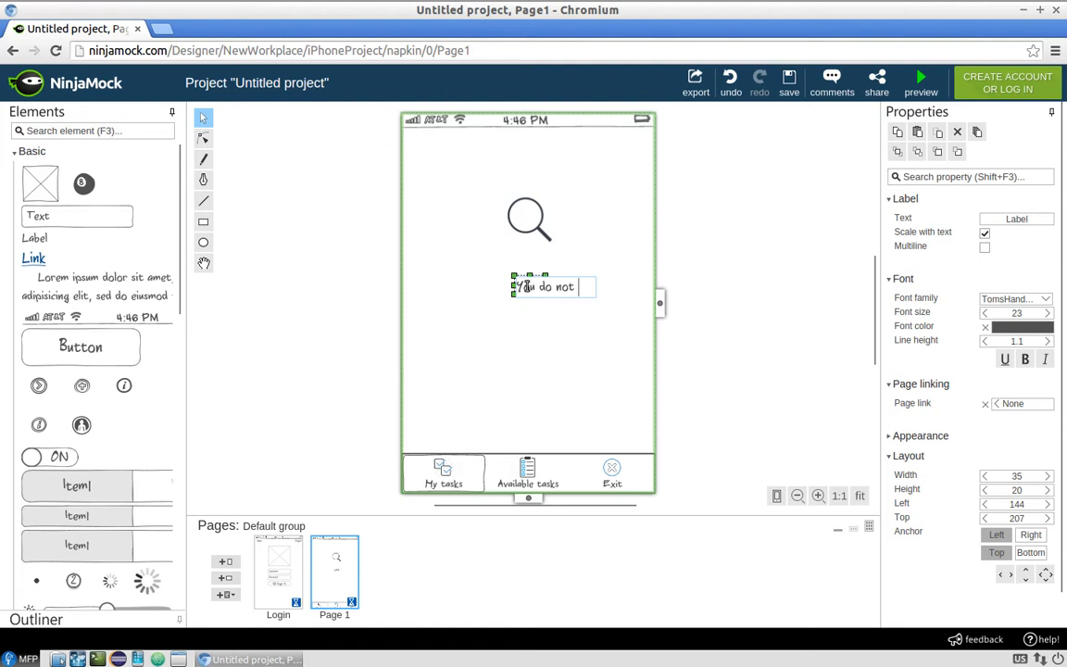
pyautogui.write('ve any tasks')
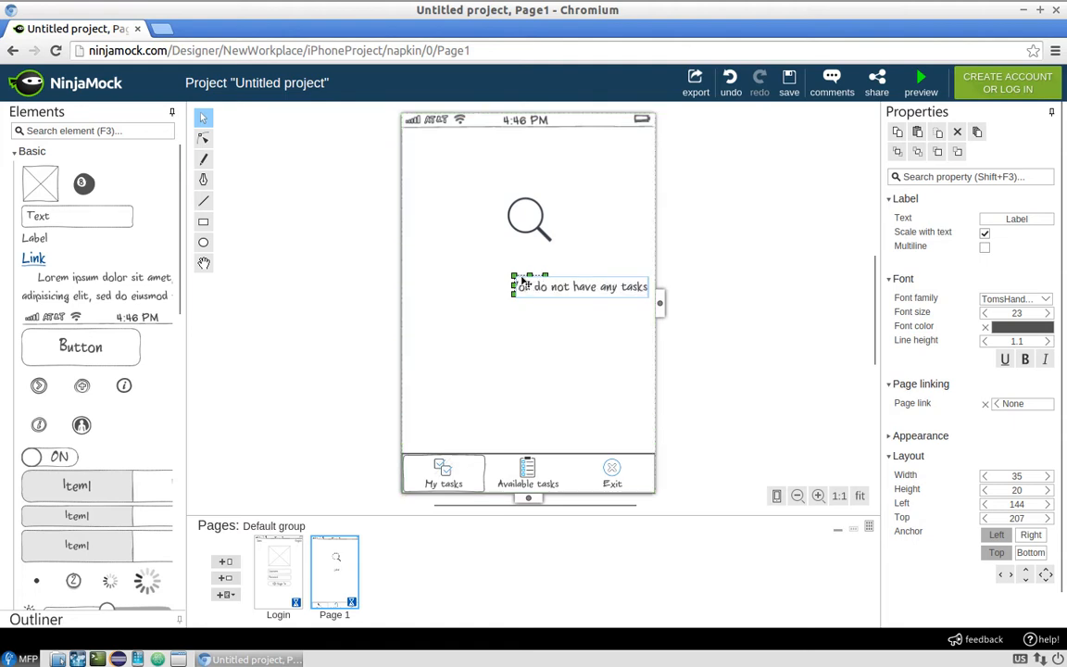
pyautogui.press('Return')
pyautogui.moveTo(604, 290); pyautogui.dragTo(550, 288)
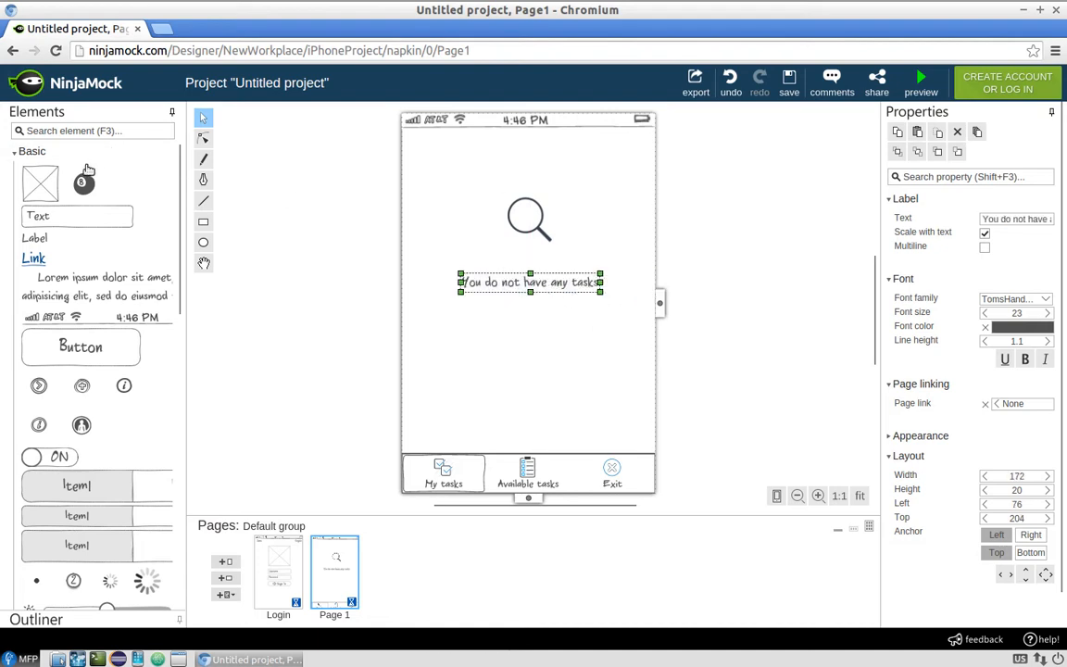
# - Add a second label reading "Please look on the list of available tasks" centred directly below the first one
pyautogui.moveTo(34, 237); pyautogui.dragTo(533, 318)
pyautogui.doubleClick(534, 318)
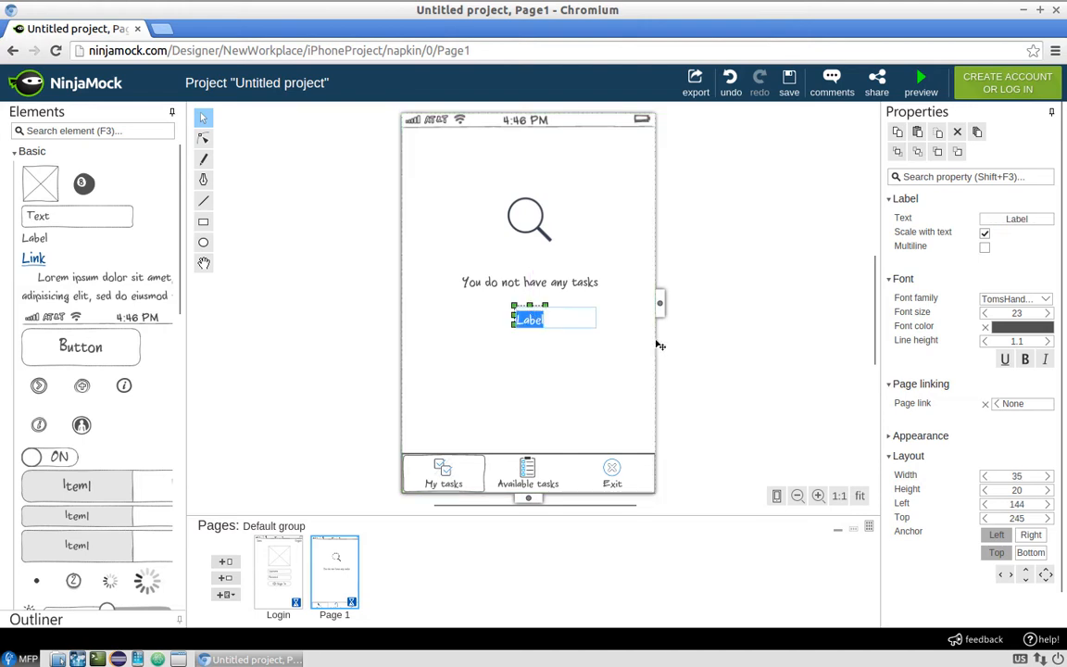
pyautogui.write('Please look on the list o')
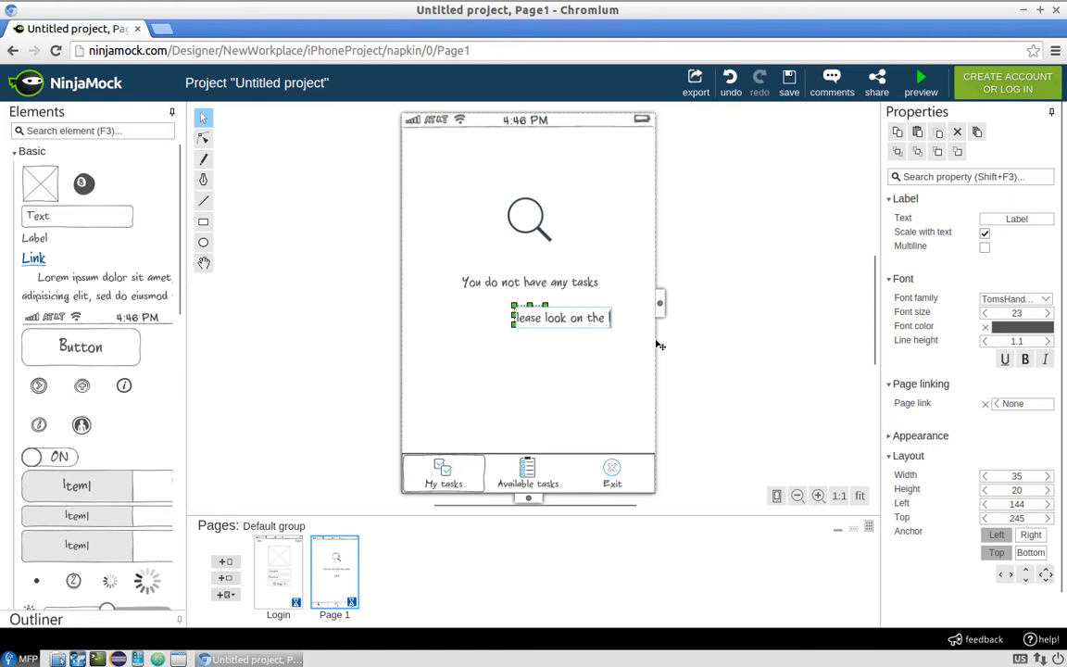
pyautogui.write('f ava')
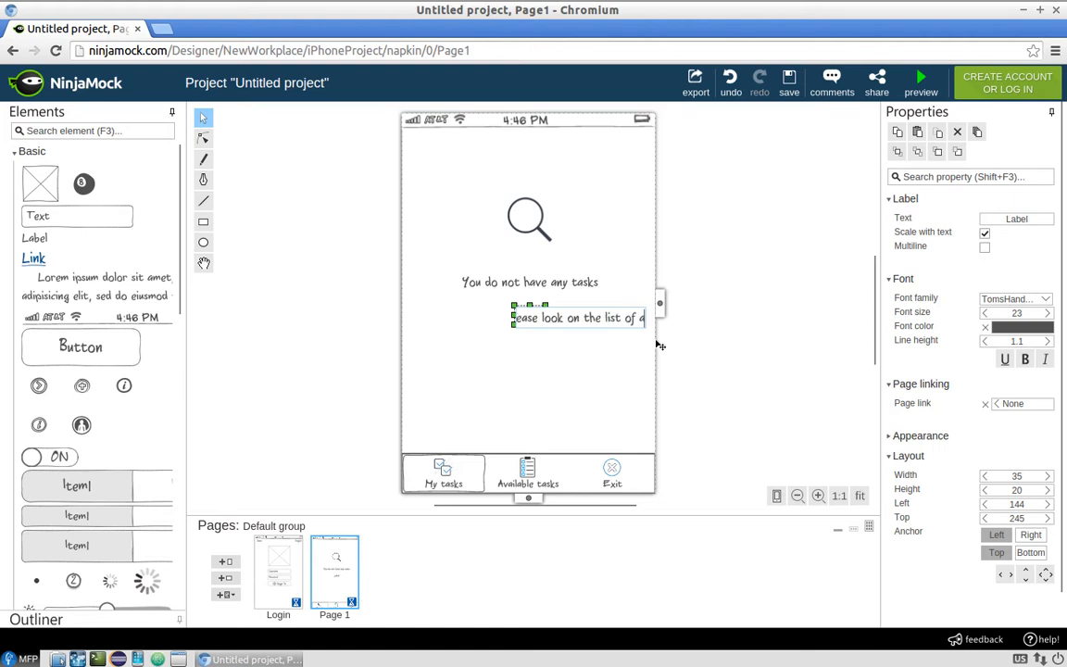
pyautogui.write('ilable')
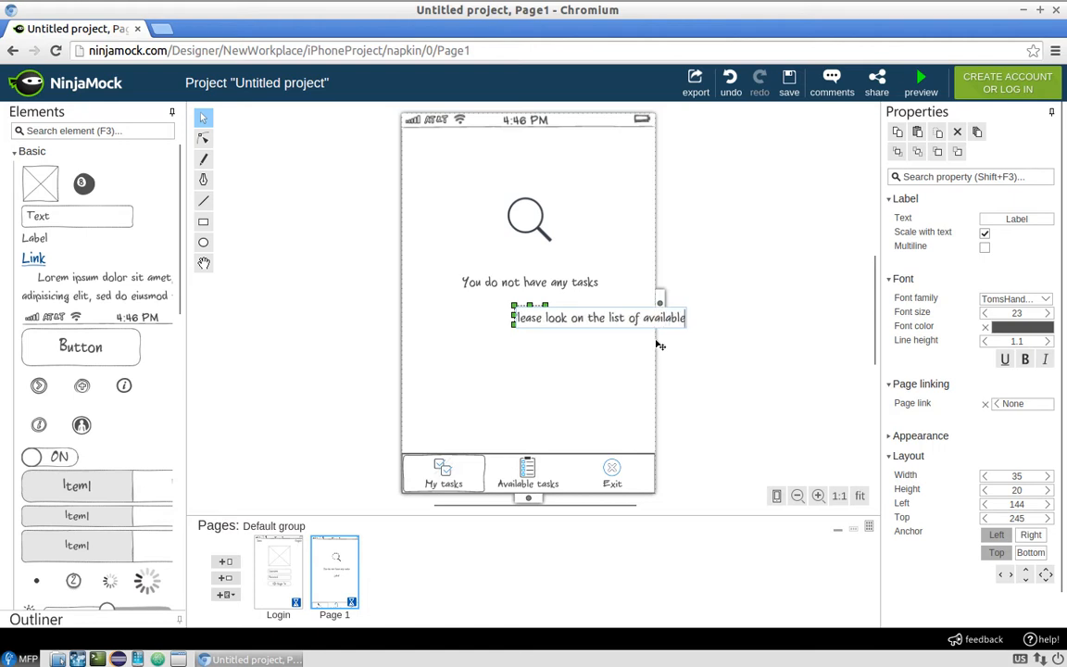
pyautogui.write(' tas')
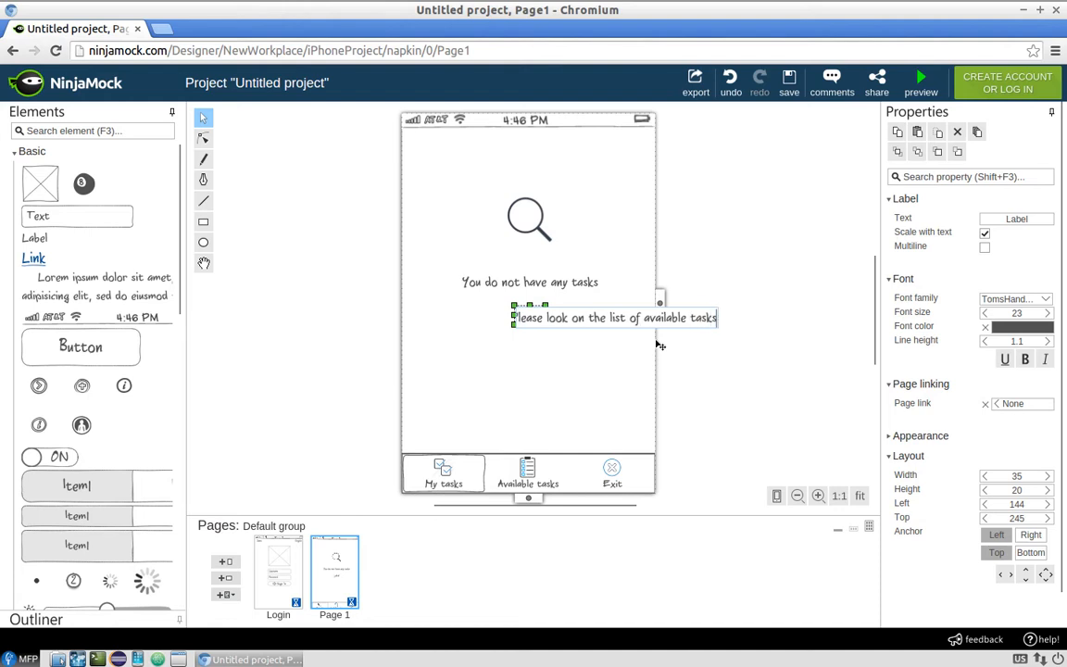
pyautogui.write('ks')
pyautogui.press('Return')
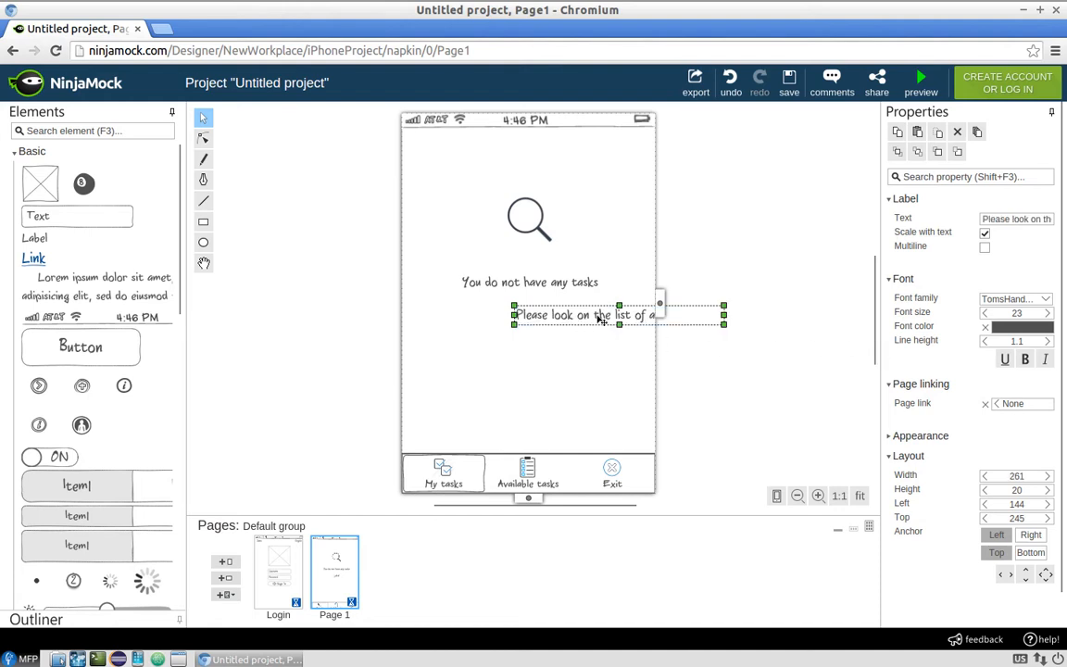
pyautogui.moveTo(601, 319); pyautogui.dragTo(515, 311)
pyautogui.click(809, 275)
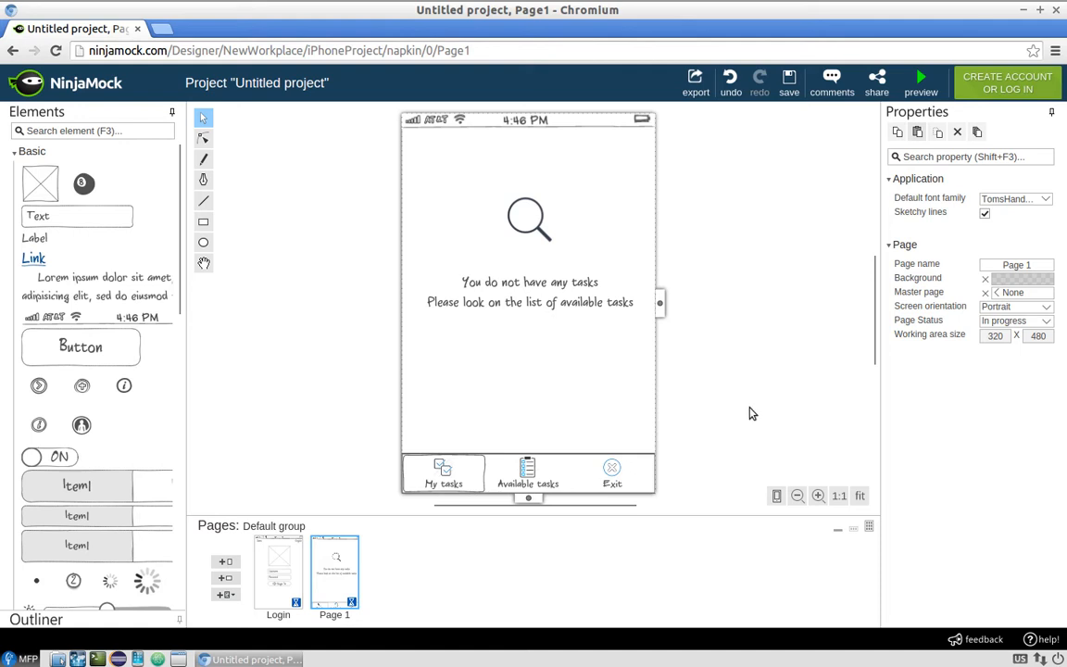
# - Place a message indicator on the upper corner of the Available tasks icon and set its text to 3
pyautogui.scroll(-6, 119, 339)
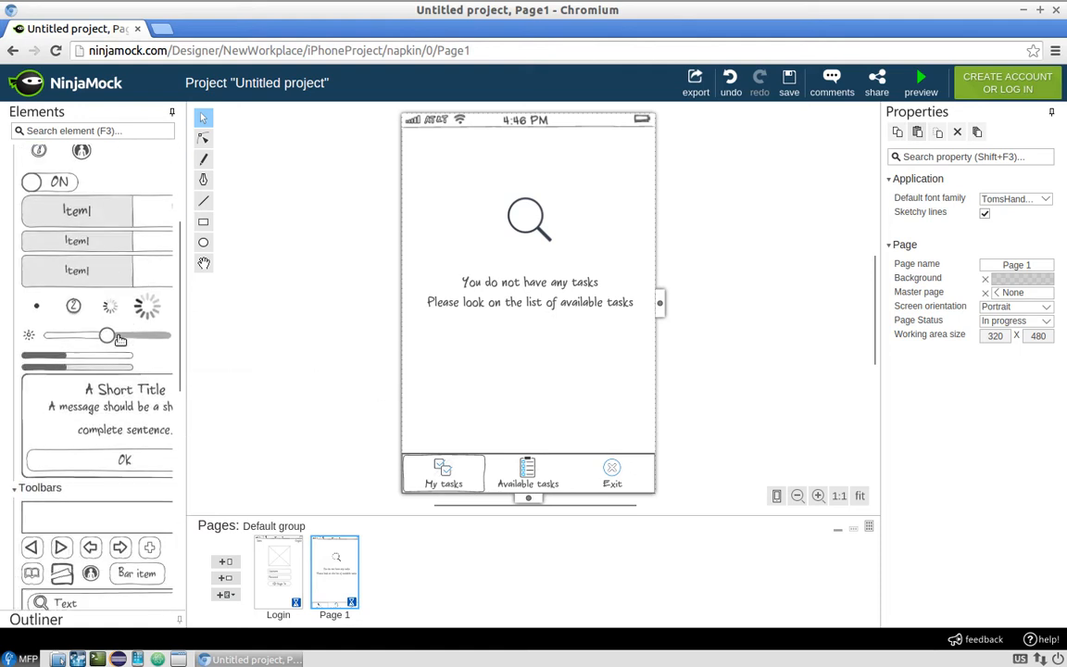
pyautogui.moveTo(74, 268); pyautogui.dragTo(547, 469)
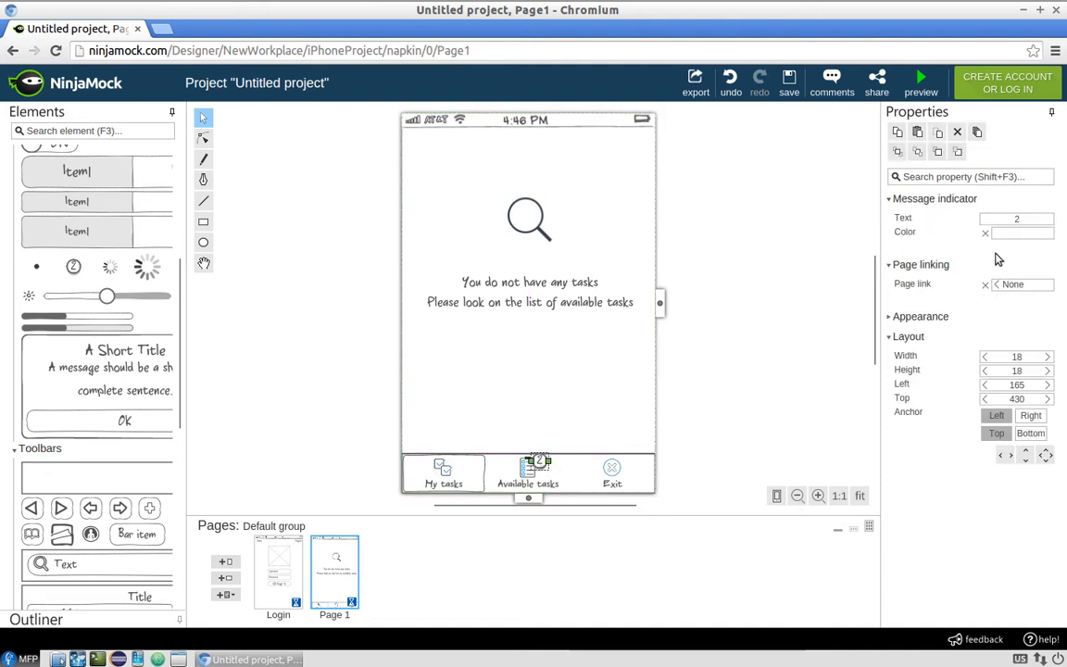
pyautogui.click(1028, 218)
pyautogui.write('3')
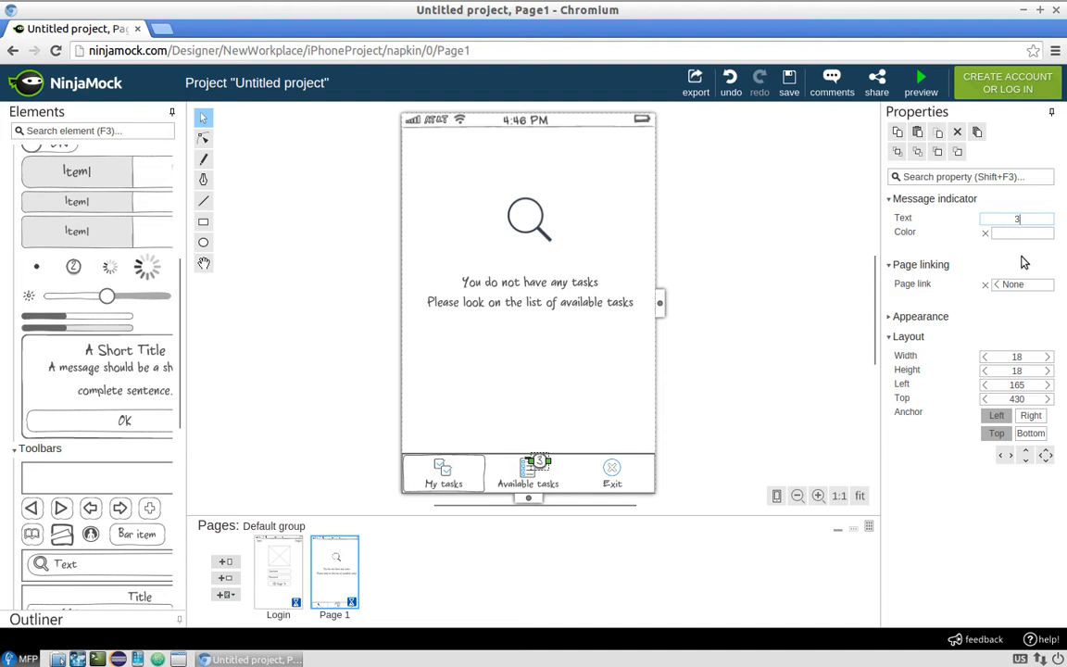
pyautogui.click(778, 348)
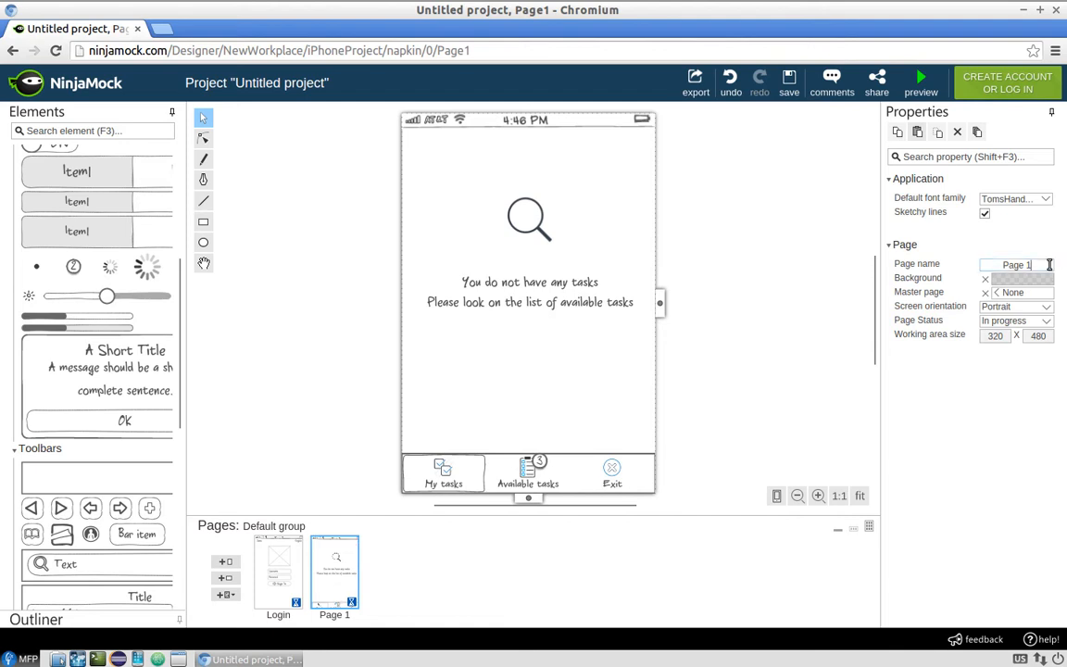
# - Rename the page as My tasks1 and duplicate it
pyautogui.click(980, 259)
pyautogui.write('My tasks1')
pyautogui.click(343, 544)
# - Open the copied page and rename it as Tasks
pyautogui.click(402, 574)
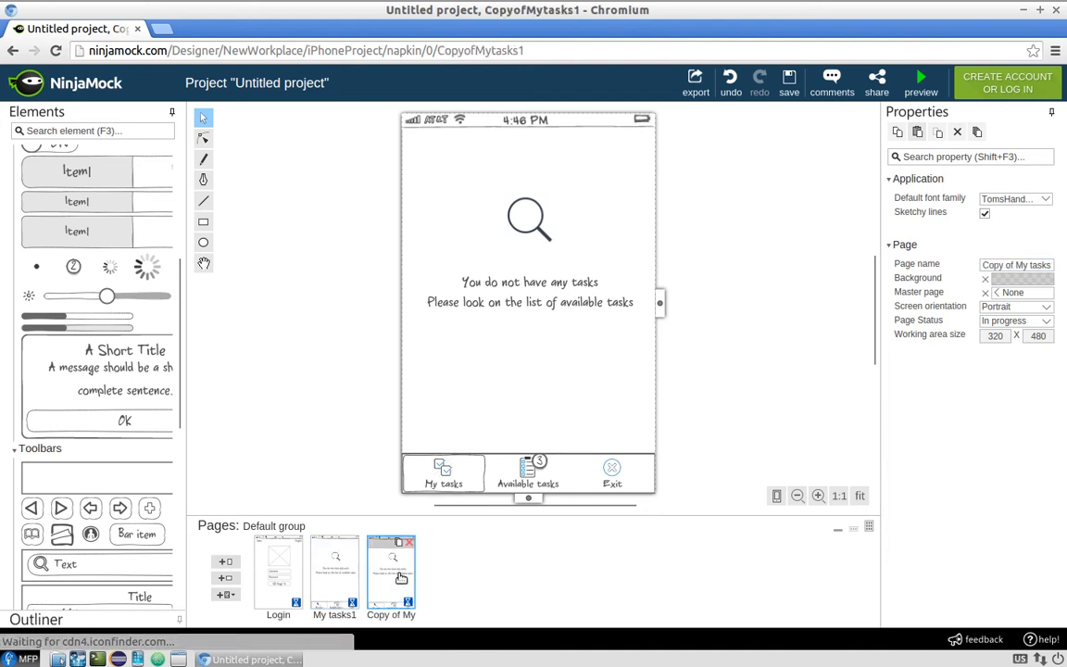
pyautogui.click(984, 266)
pyautogui.write('a')
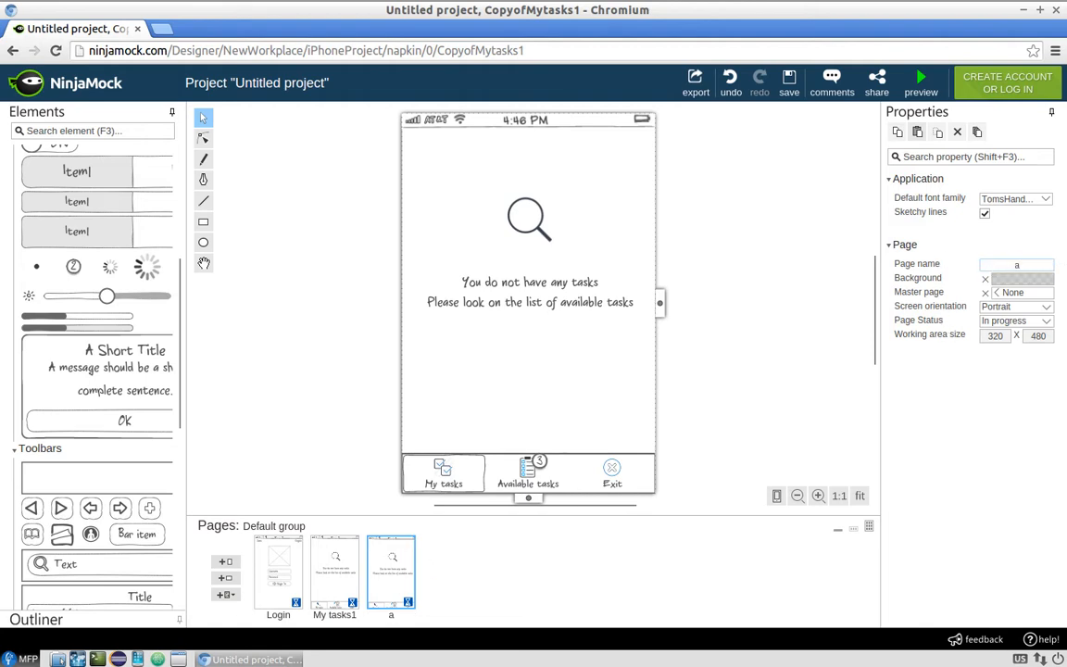
pyautogui.write('Asks')
pyautogui.press('BackSpace')
pyautogui.write('asks')
pyautogui.click(842, 320)
# - Make Available tasks the active tab bar item on the Tasks page
pyautogui.click(527, 472)
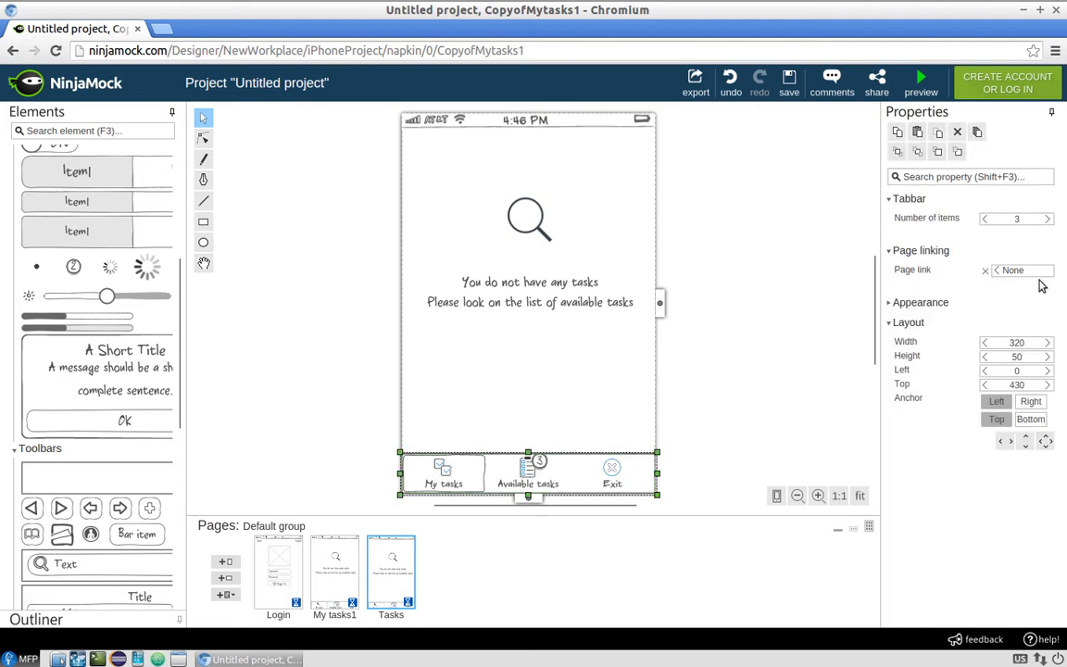
pyautogui.click(523, 479)
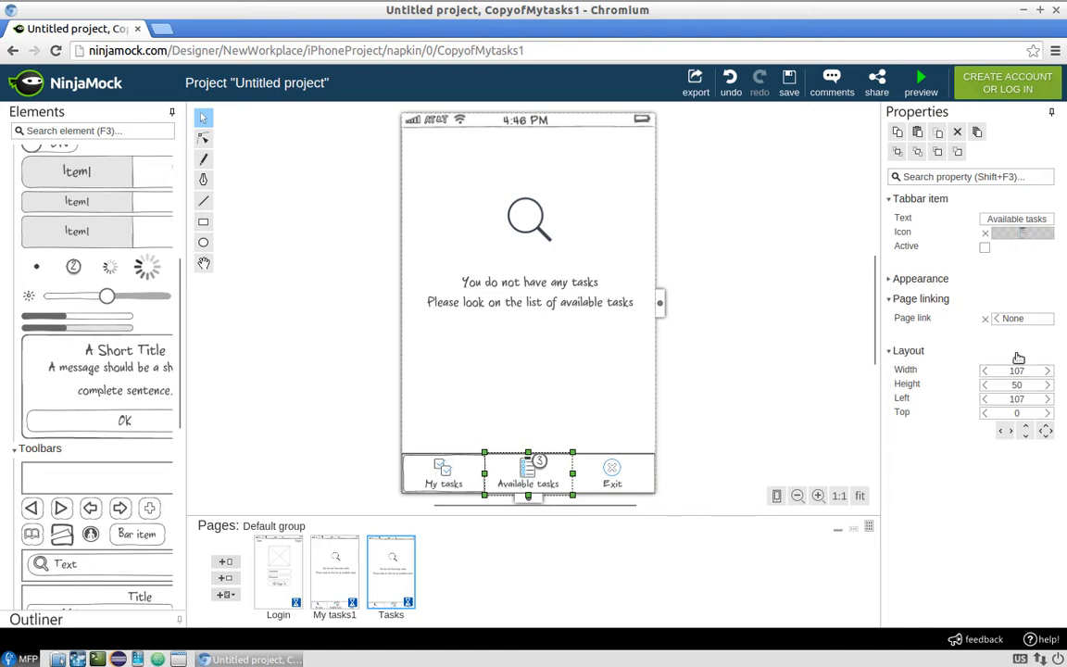
pyautogui.click(984, 247)
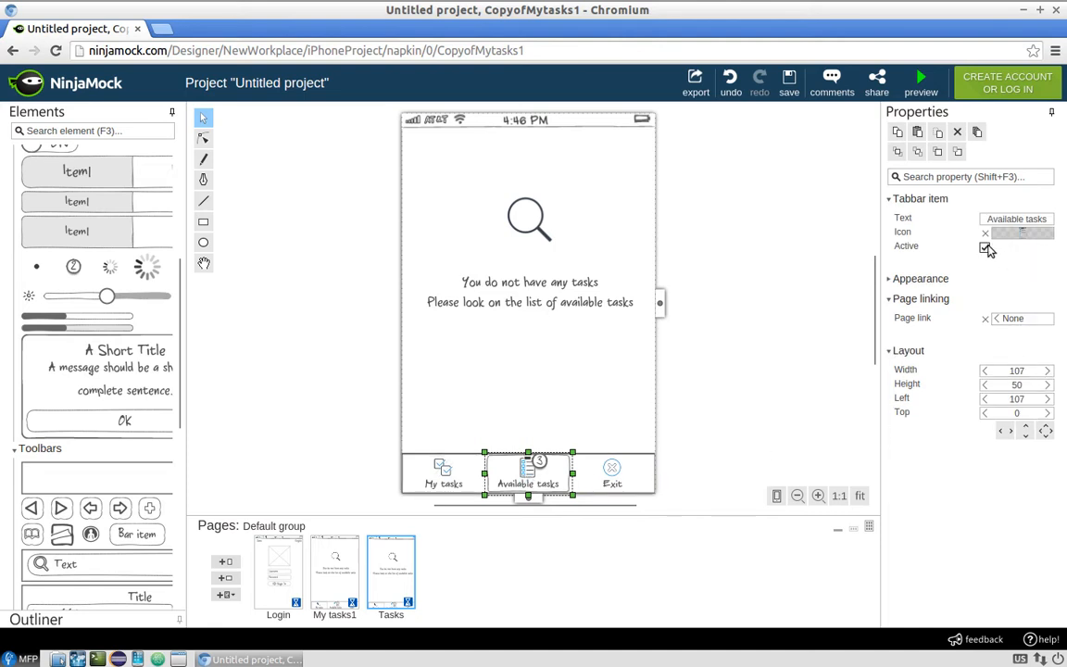
pyautogui.click(732, 338)
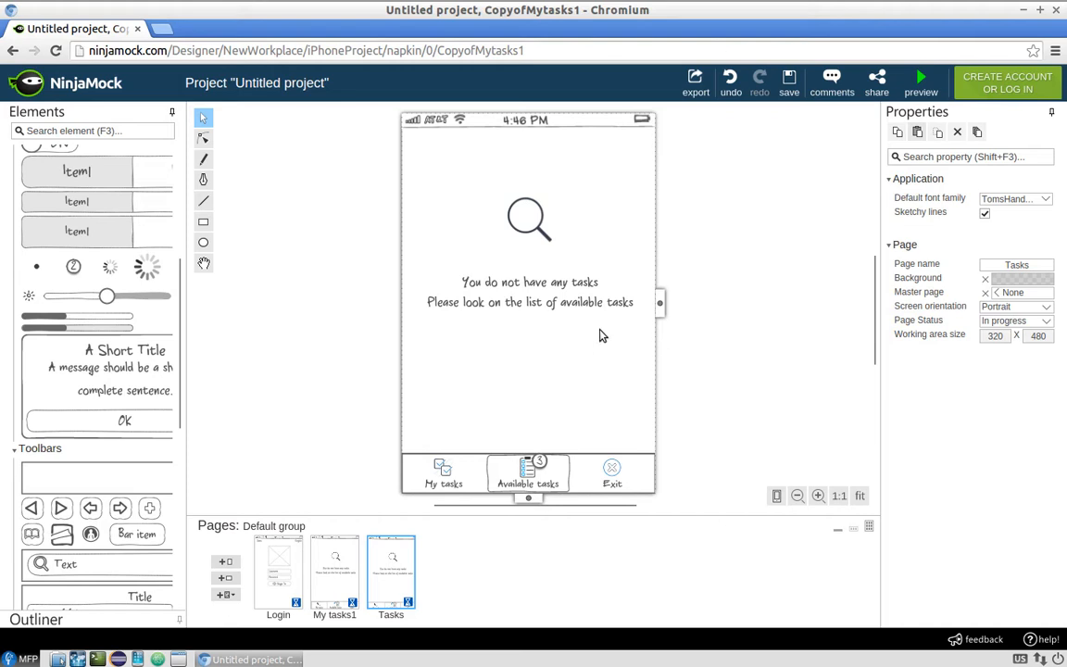
pyautogui.click(539, 307)
pyautogui.press('BackSpace')
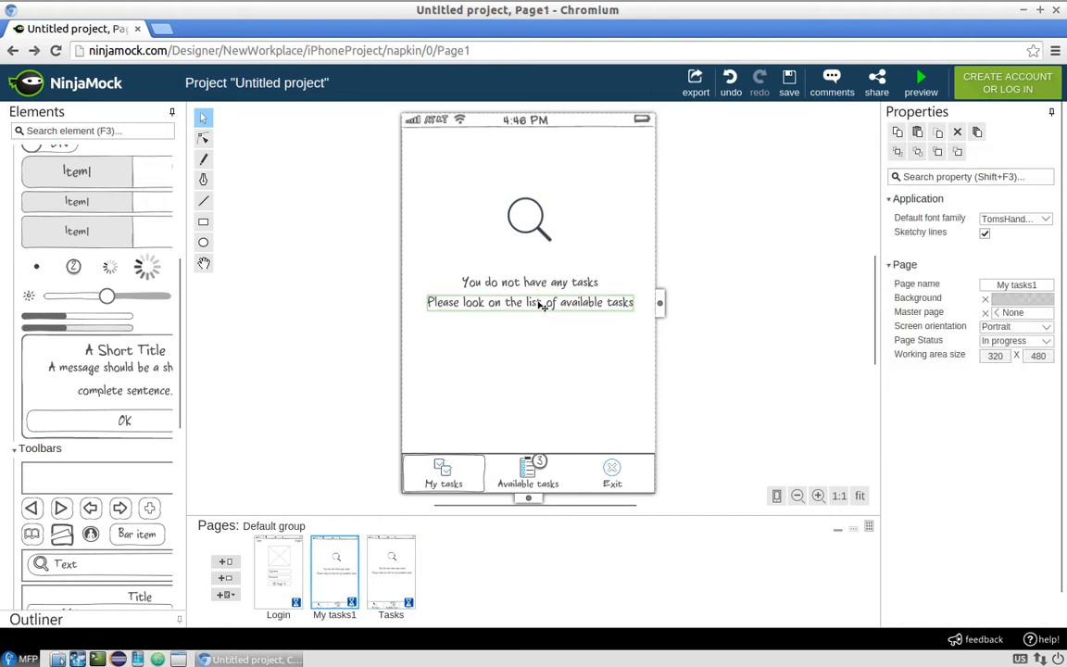
pyautogui.click(543, 284)
pyautogui.press('BackSpace')
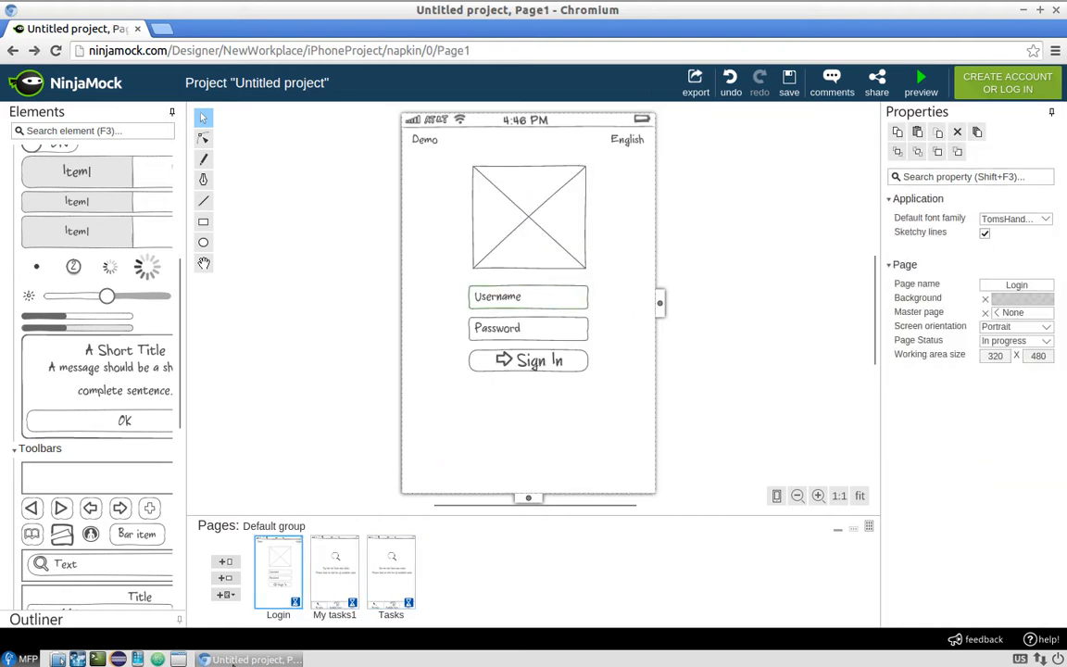
pyautogui.click(384, 582)
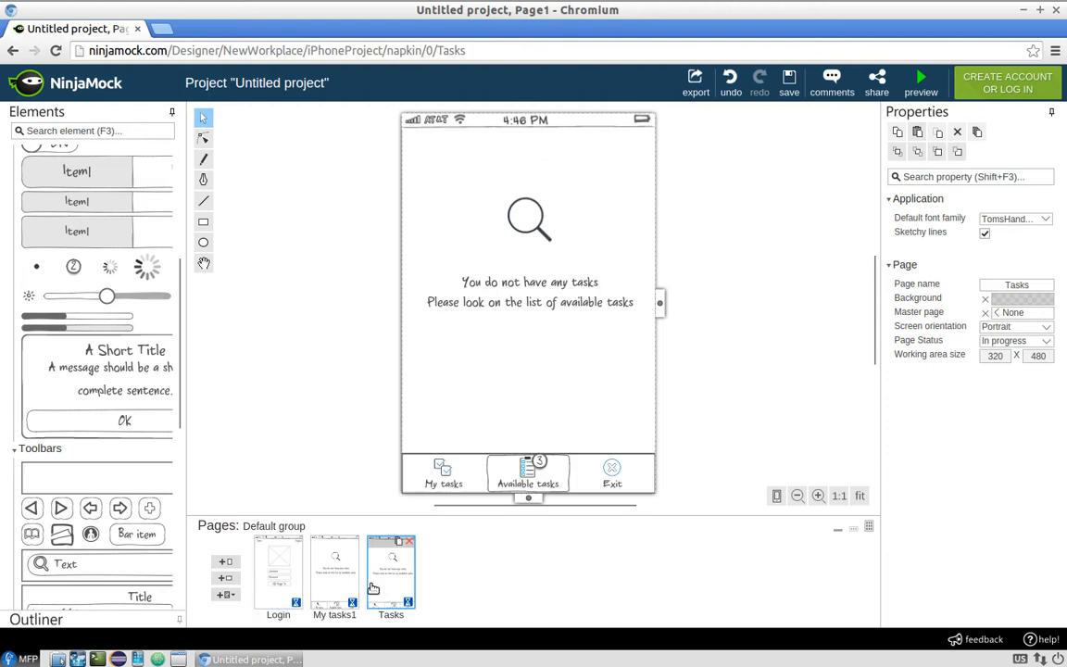
# - Delete the two empty-state message lines and the magnifier icon from the Tasks page
pyautogui.click(463, 302)
pyautogui.press('Delete')
pyautogui.click(500, 282)
pyautogui.press('Delete')
pyautogui.click(538, 213)
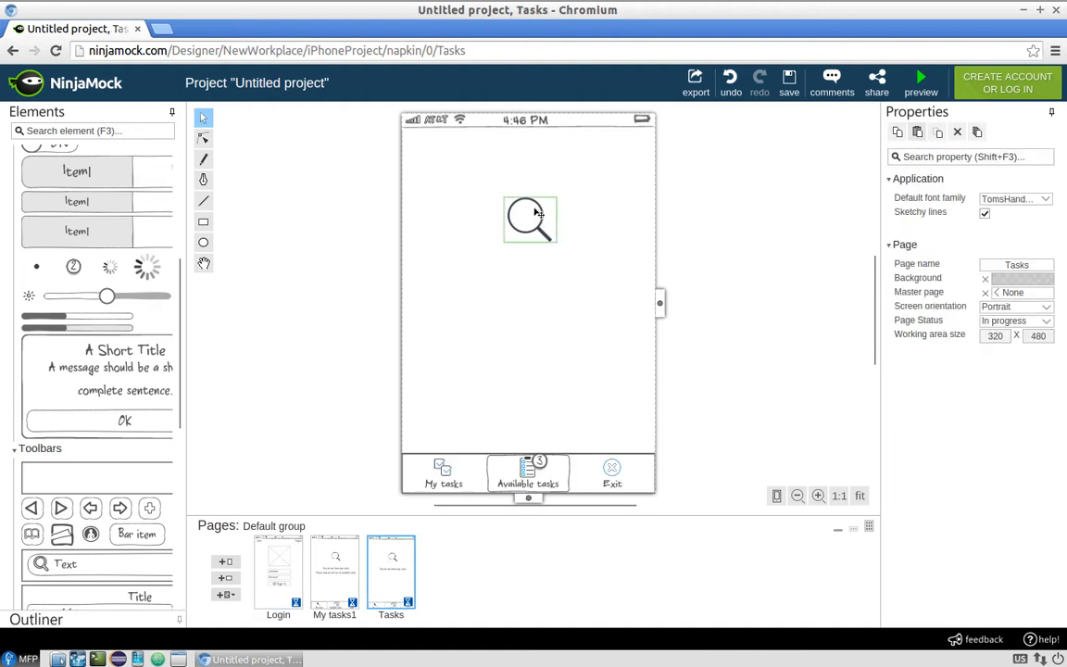
pyautogui.press('Delete')
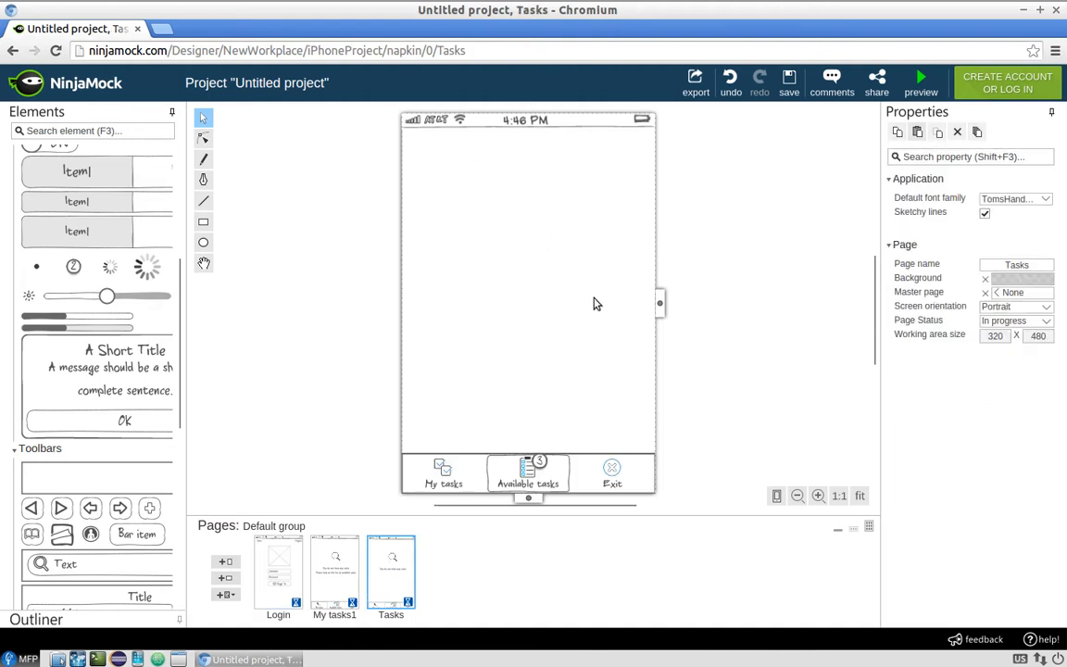
# - Add a label reading 12.12.2012 at the upper left of the Tasks page, just below the status bar
pyautogui.scroll(3, 124, 352)
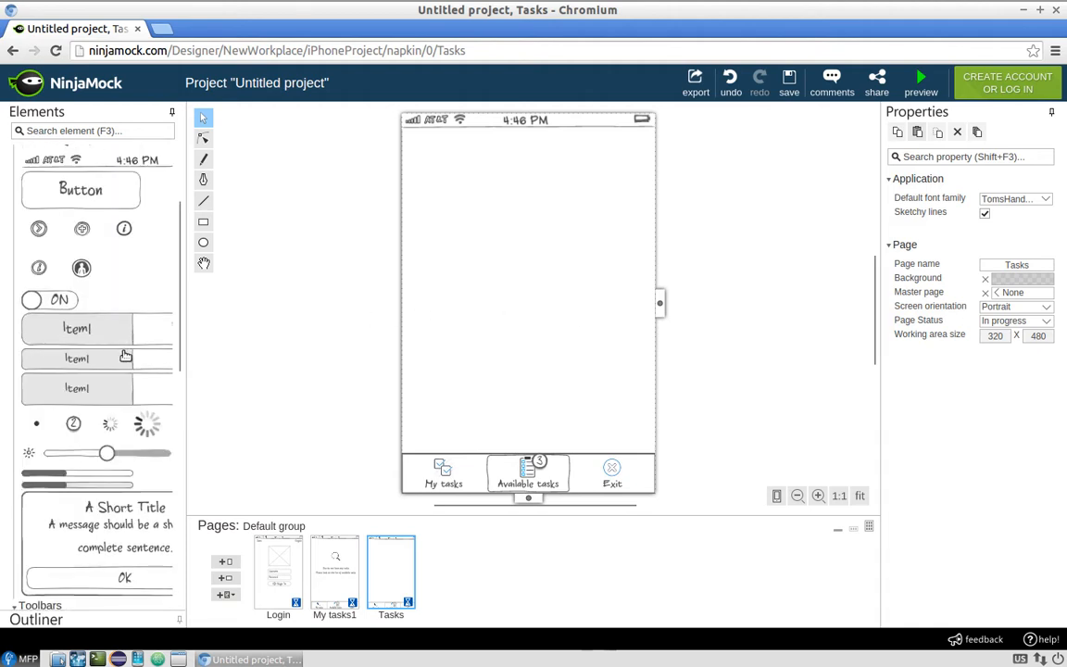
pyautogui.moveTo(34, 198); pyautogui.dragTo(423, 151)
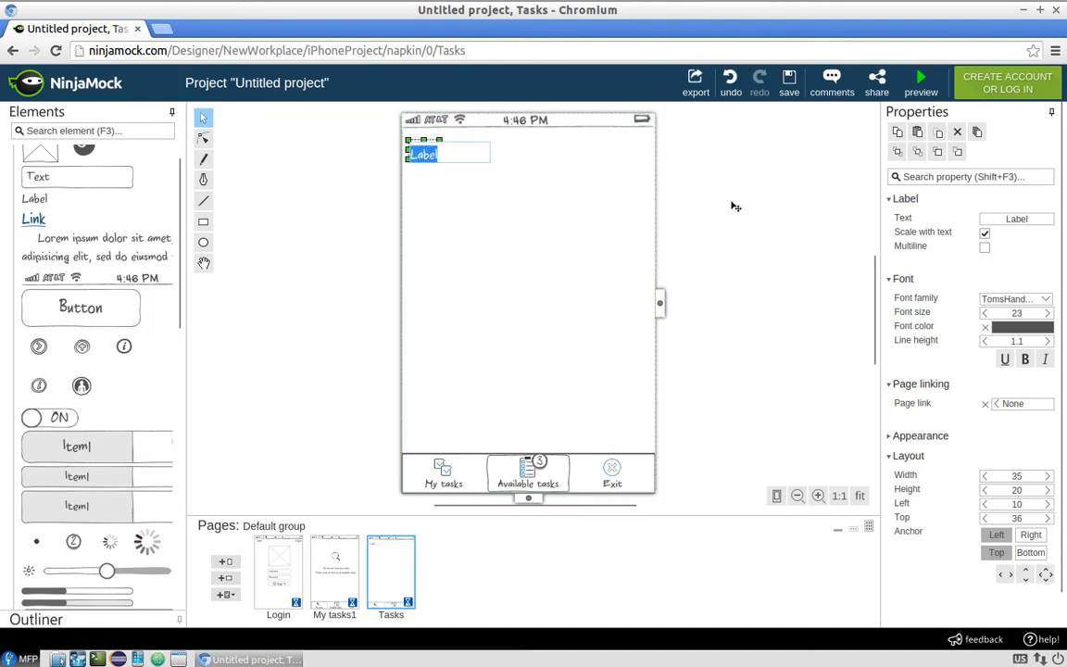
pyautogui.write('12.12.2012')
# - Add a label reading "Total tasks: 3" at the page's upper right, level with the date label
pyautogui.scroll(1, 217, 321)
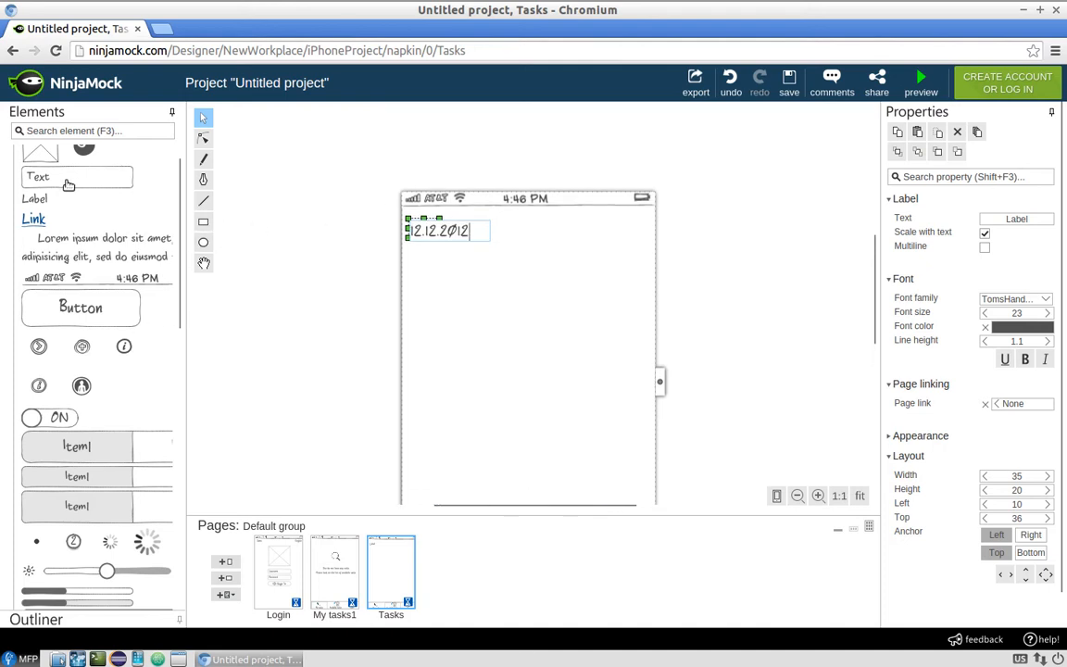
pyautogui.moveTo(36, 198); pyautogui.dragTo(586, 150)
pyautogui.write('Total tasks: 3')
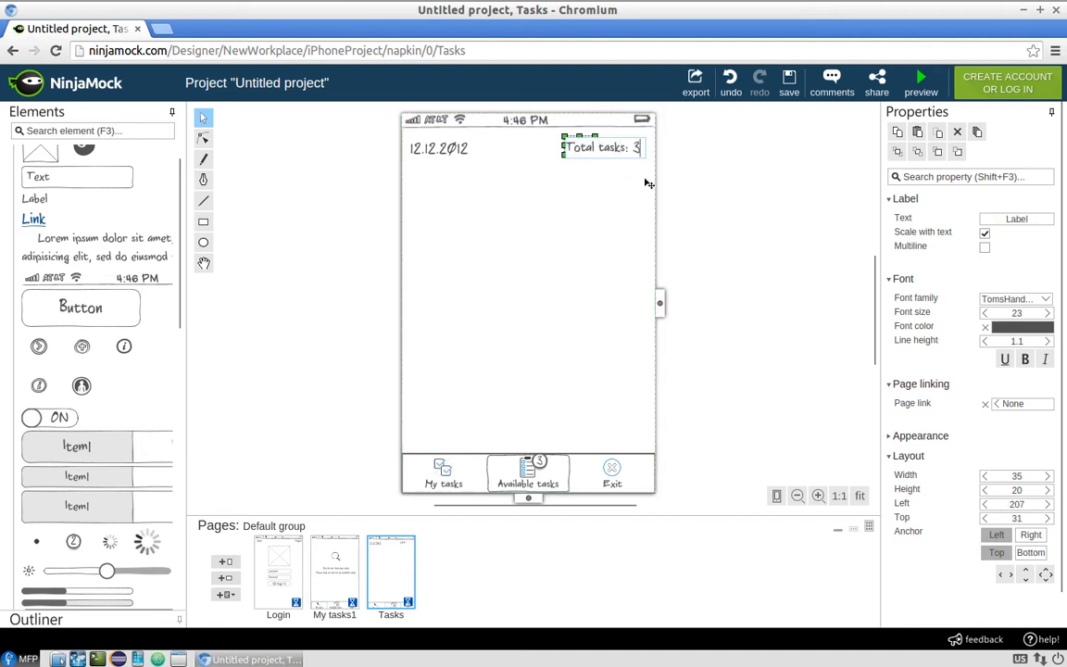
pyautogui.click(736, 156)
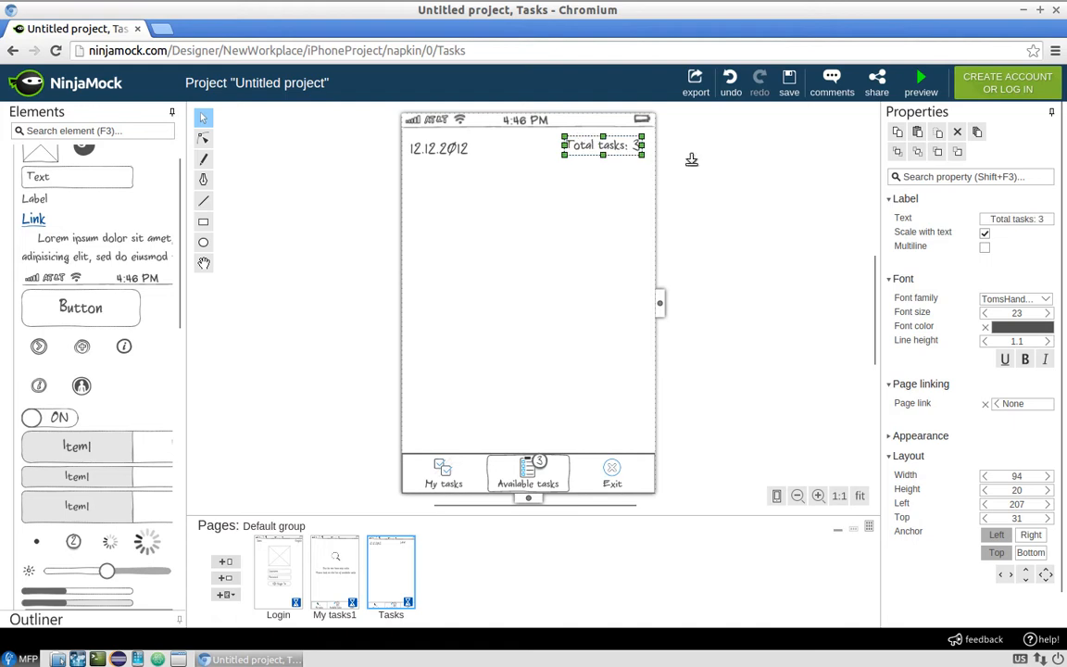
pyautogui.moveTo(604, 149); pyautogui.dragTo(603, 155)
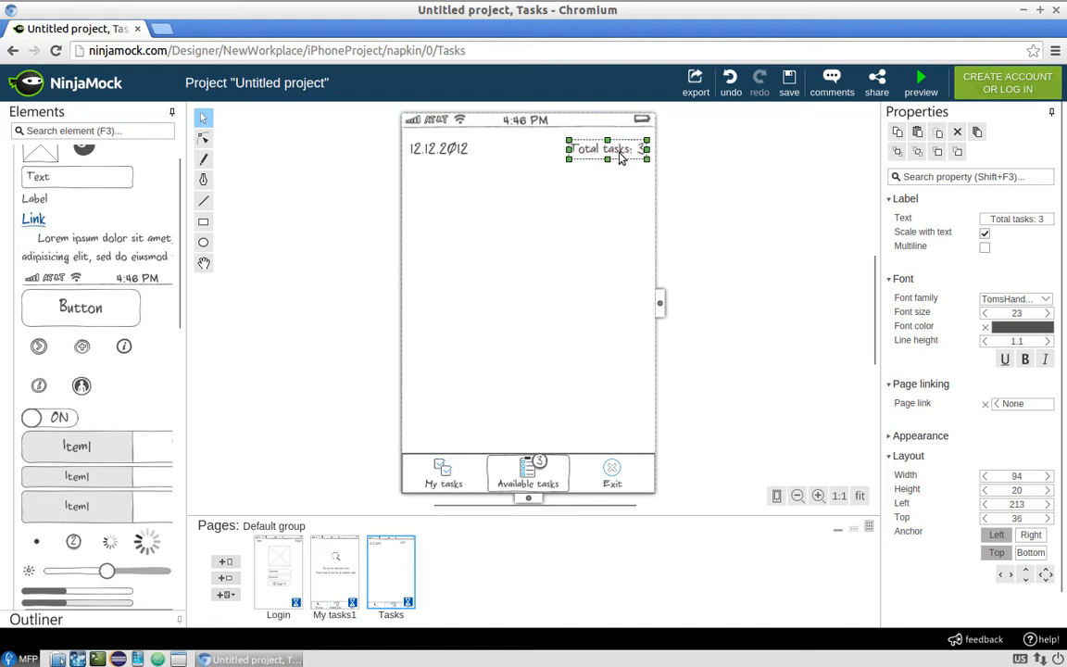
pyautogui.click(738, 159)
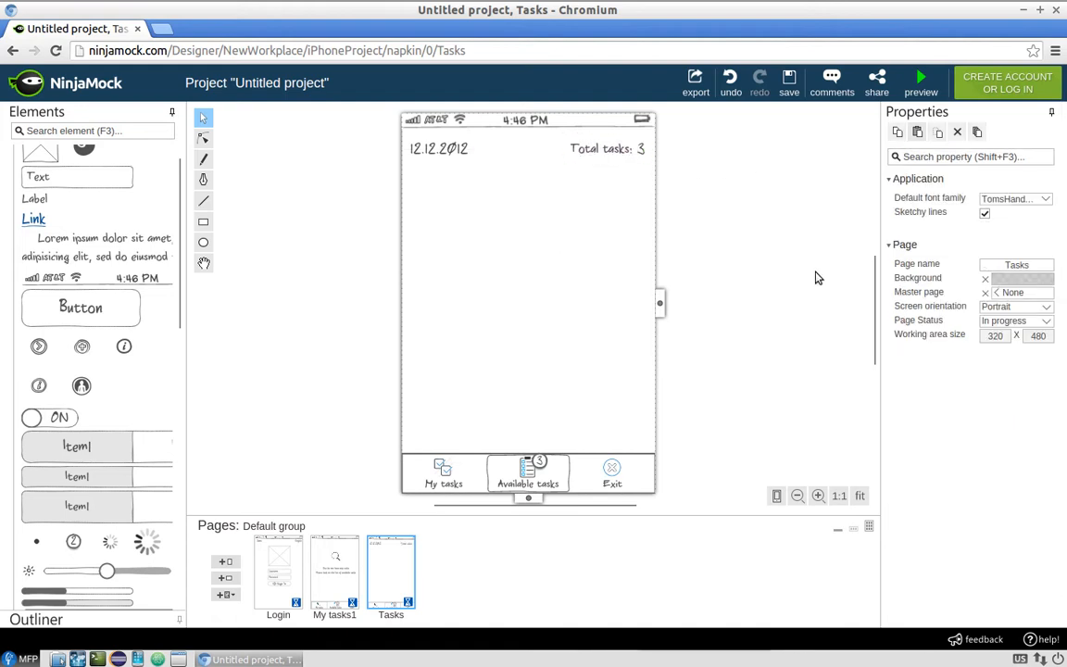
# - Place a table cell with image, title and subtitle across the page, directly below the date and total labels
pyautogui.scroll(-3, 68, 367)
pyautogui.scroll(-10, 68, 367)
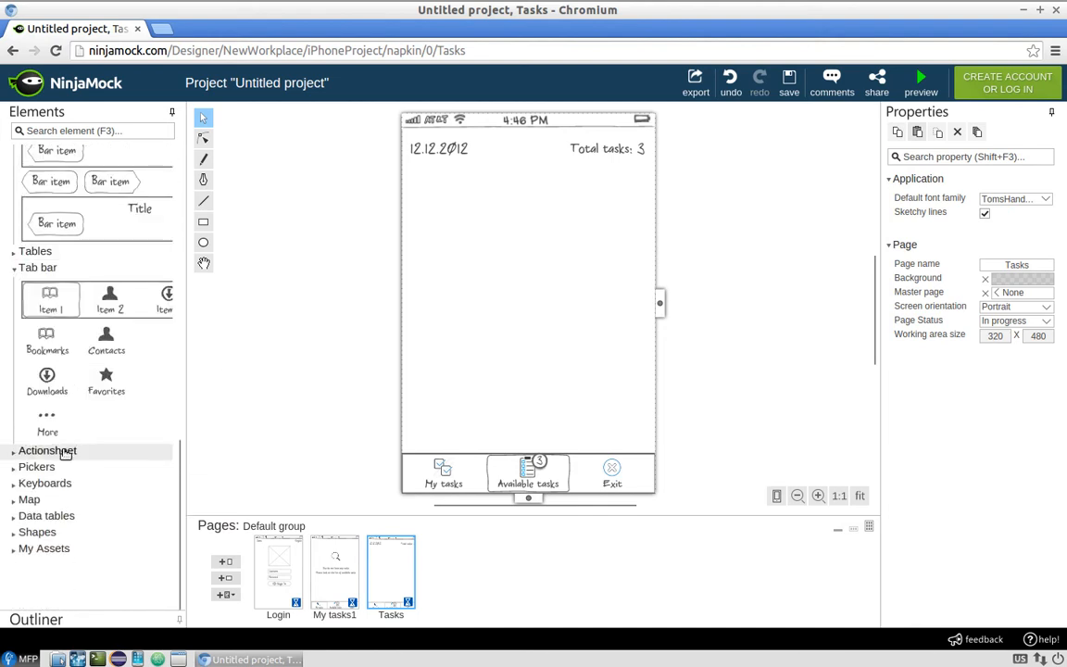
pyautogui.click(57, 515)
pyautogui.click(65, 414)
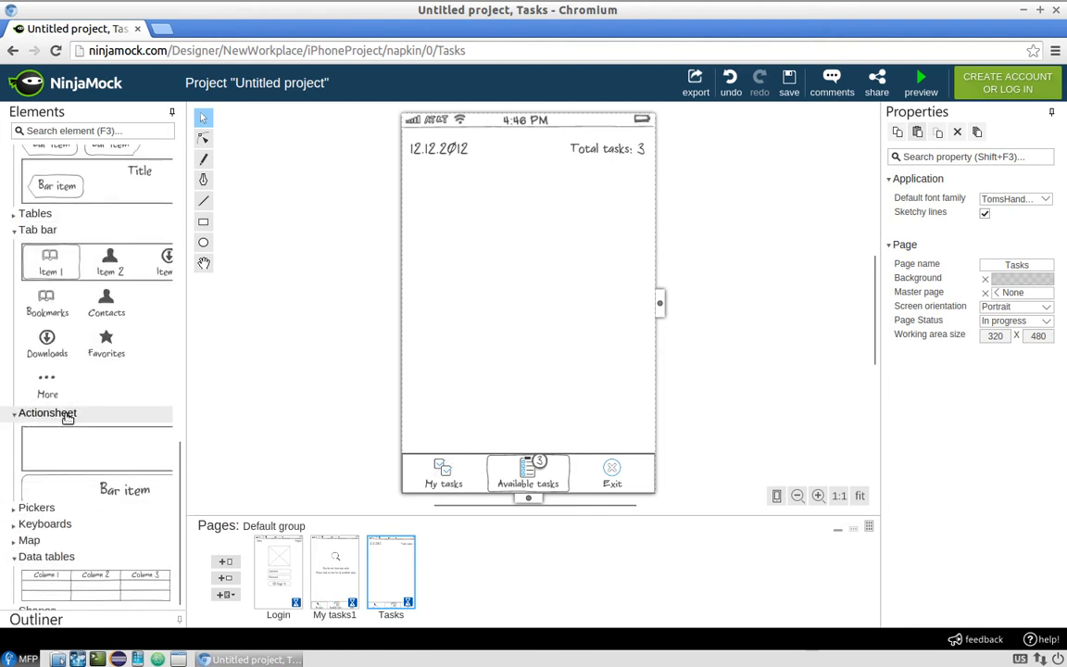
pyautogui.click(37, 429)
pyautogui.scroll(10, 96, 412)
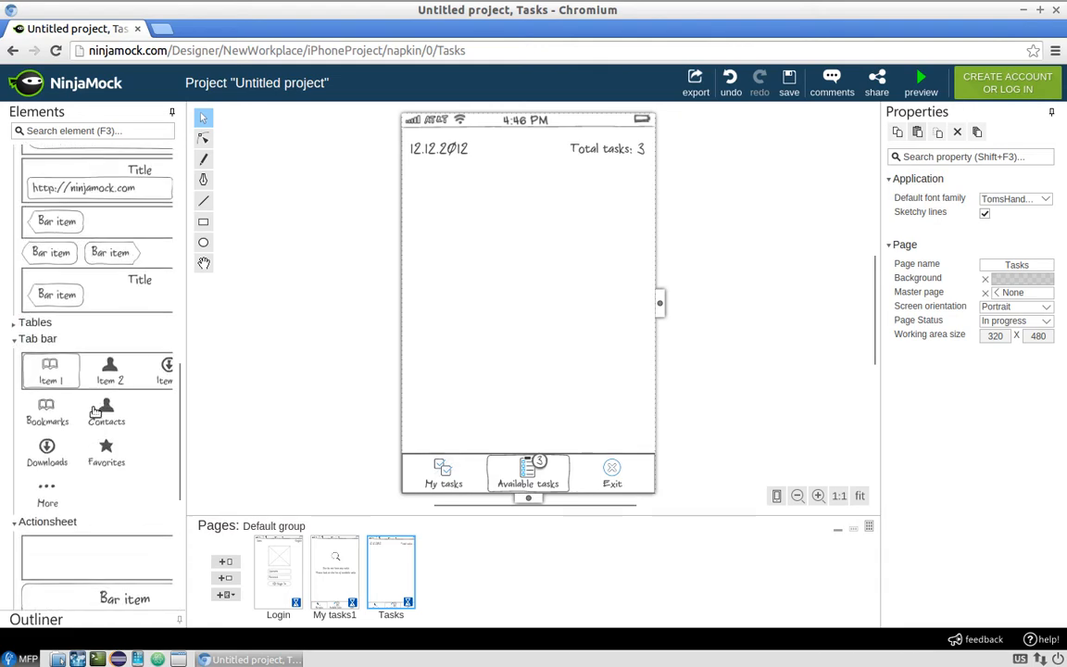
pyautogui.scroll(5, 95, 412)
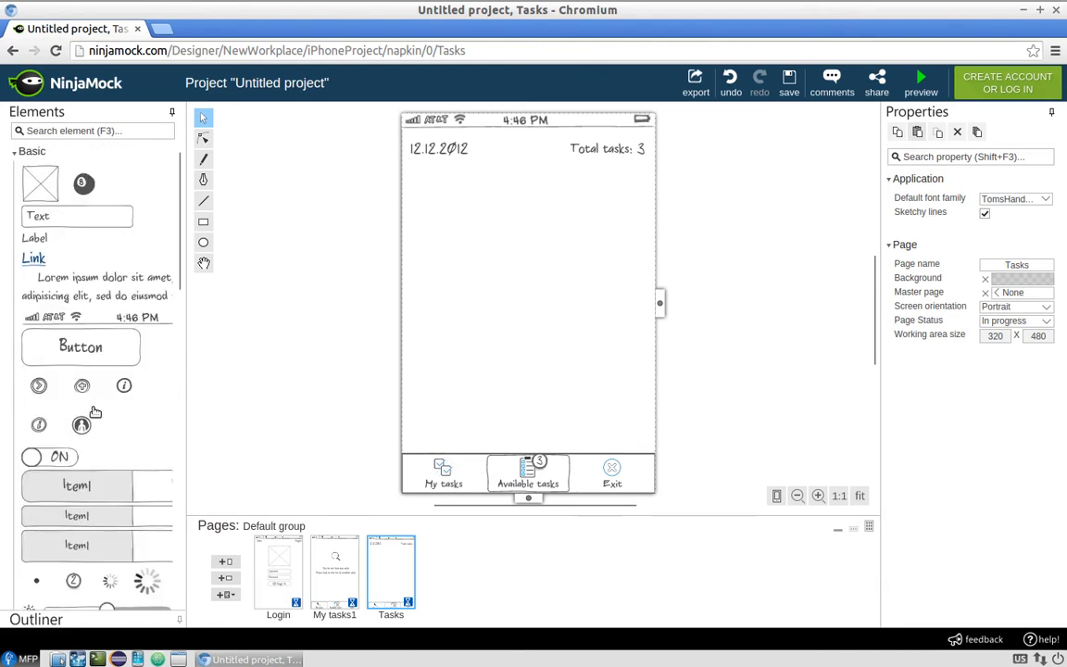
pyautogui.scroll(-10, 97, 410)
pyautogui.scroll(-8, 96, 407)
pyautogui.scroll(1, 97, 406)
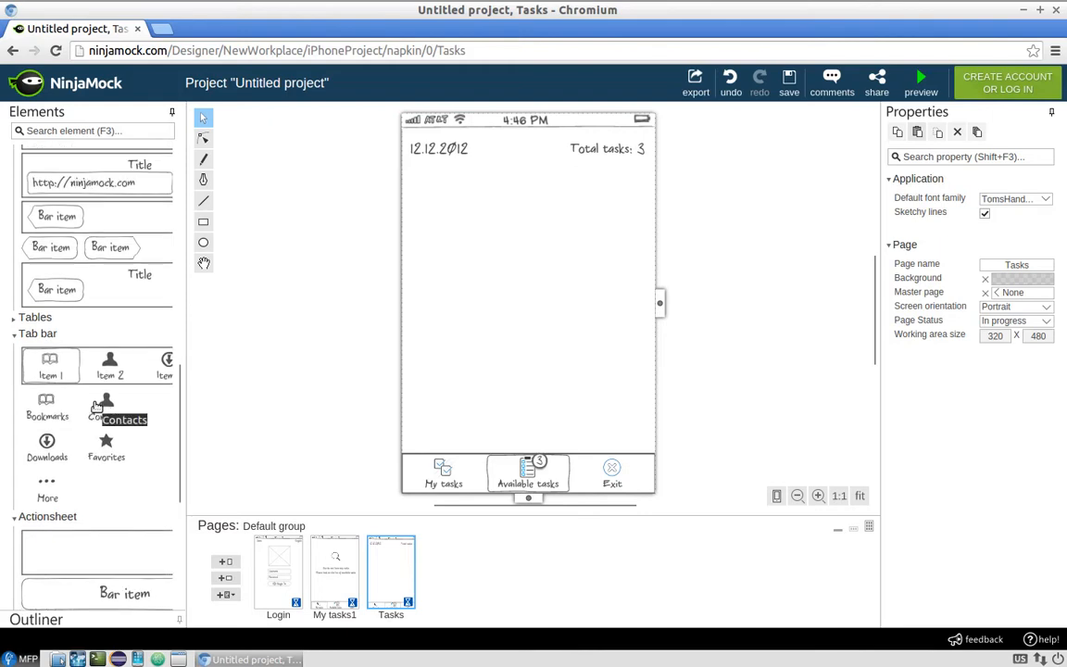
pyautogui.click(16, 321)
pyautogui.scroll(-5, 96, 389)
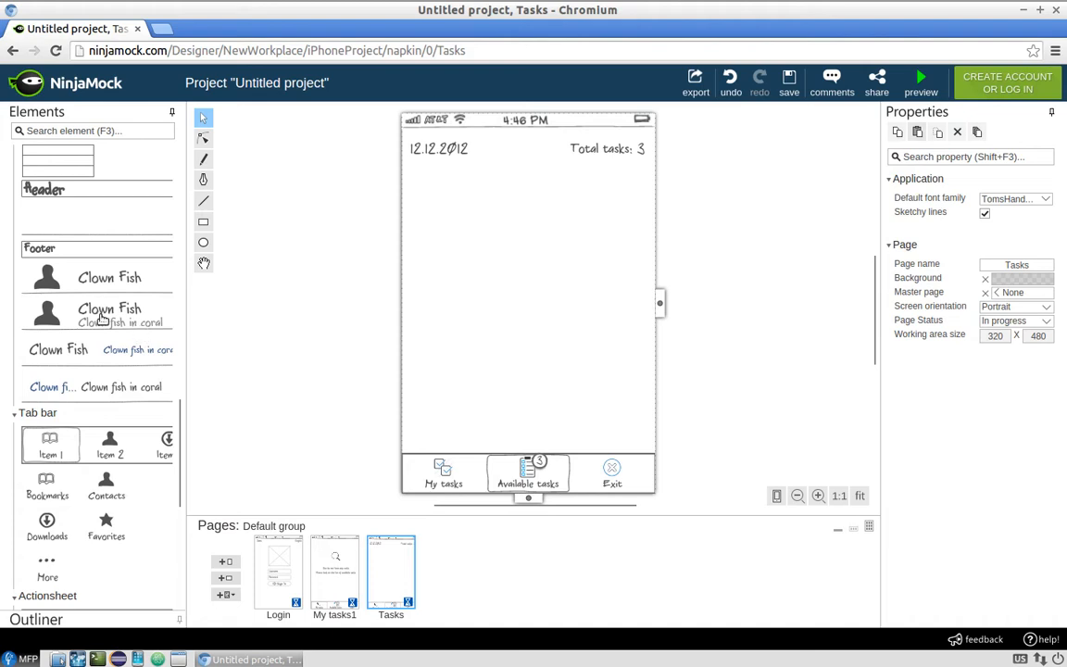
pyautogui.moveTo(103, 318); pyautogui.dragTo(491, 192)
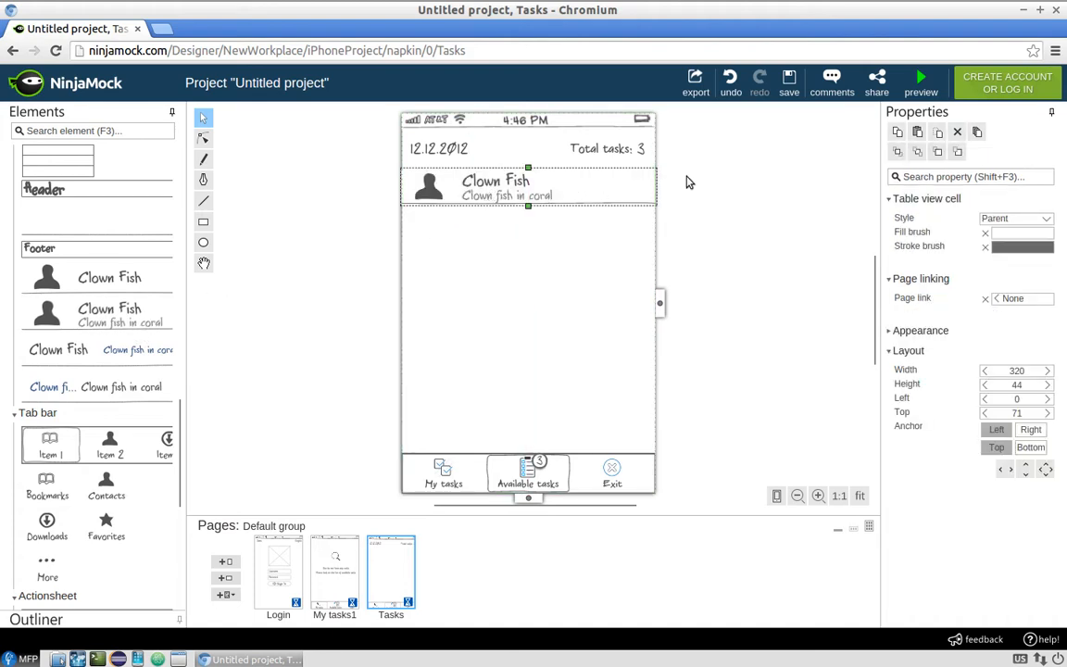
pyautogui.click(545, 245)
# - Delete the person image from the table cell and shift its title and subtitle toward the cell's left edge
pyautogui.click(432, 189)
pyautogui.click(436, 195)
pyautogui.click(436, 194)
pyautogui.click(491, 182)
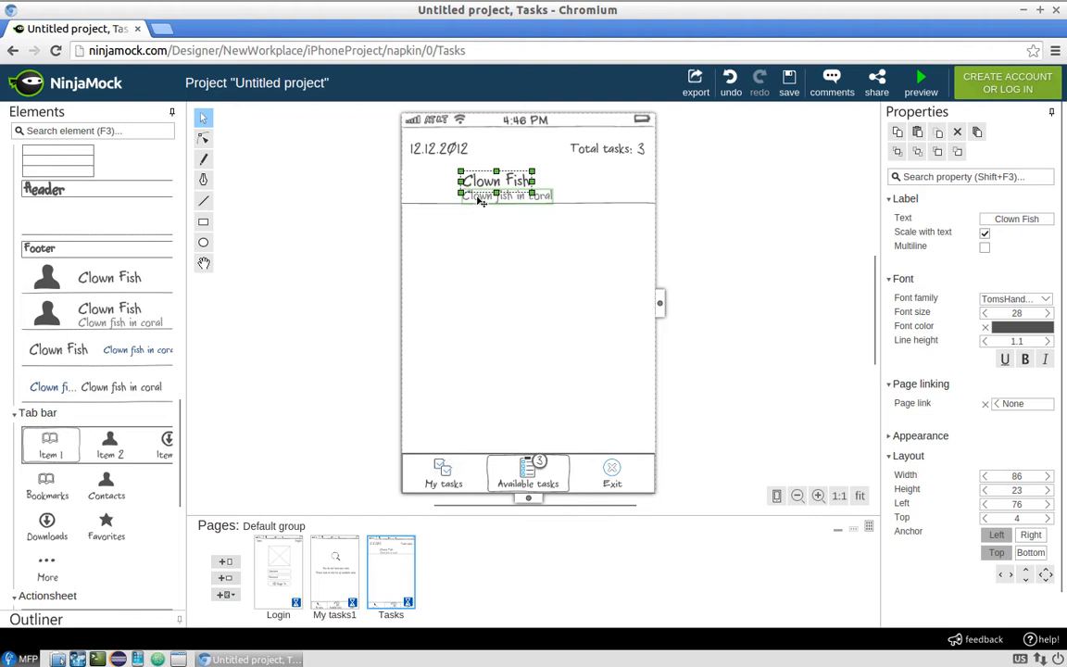
pyautogui.moveTo(478, 201); pyautogui.dragTo(439, 200)
pyautogui.click(582, 263)
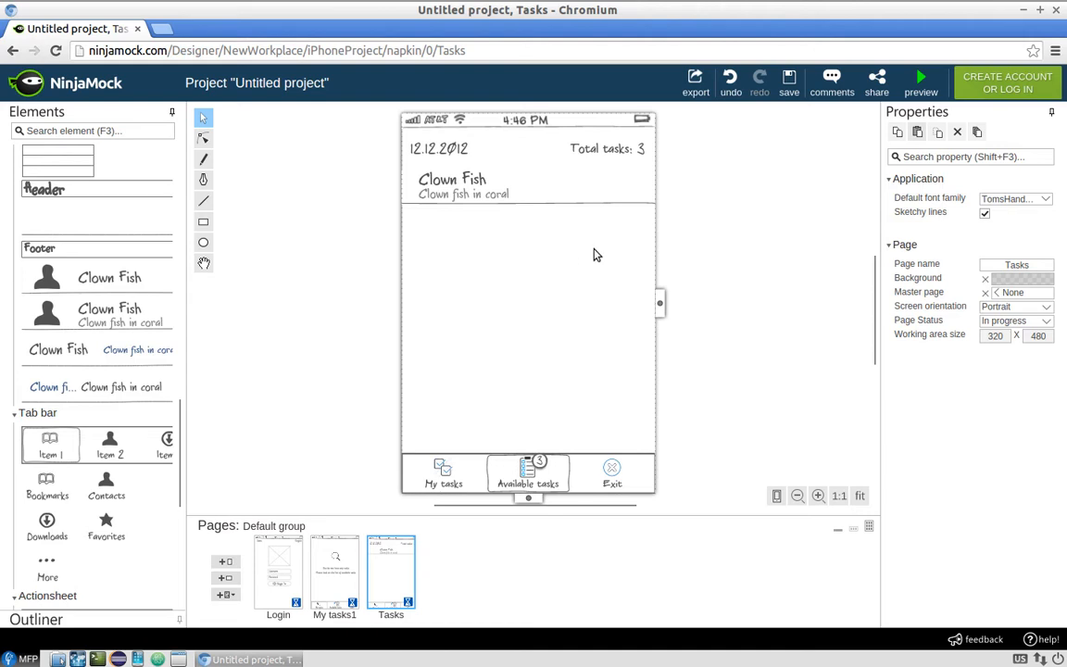
# - Change the table cell's title text to City/village
pyautogui.click(453, 182)
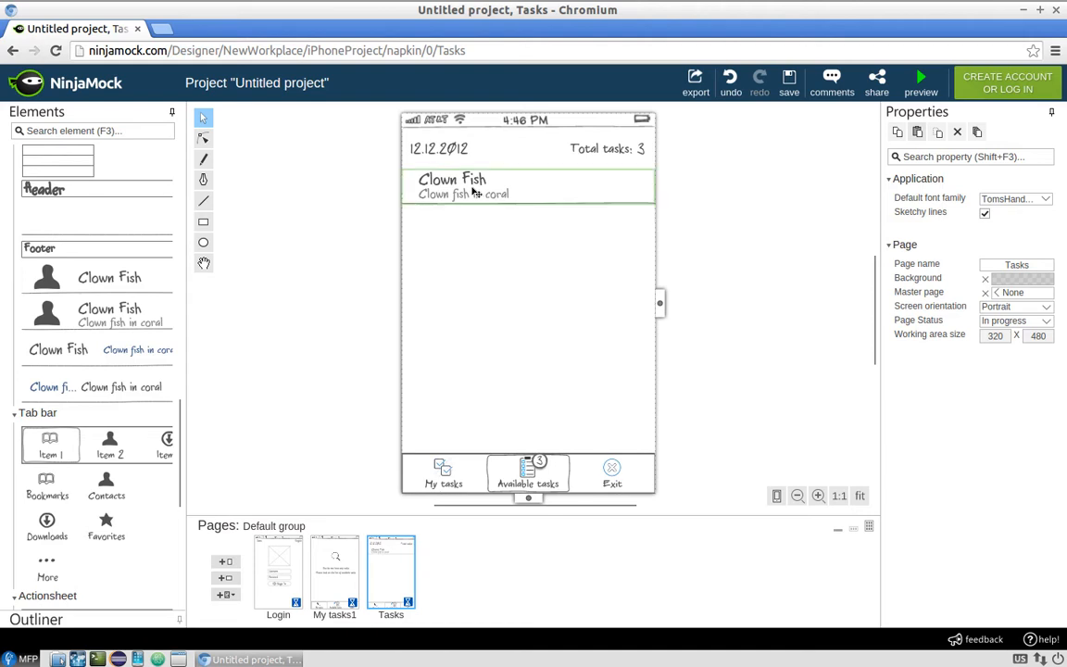
pyautogui.doubleClick(463, 182)
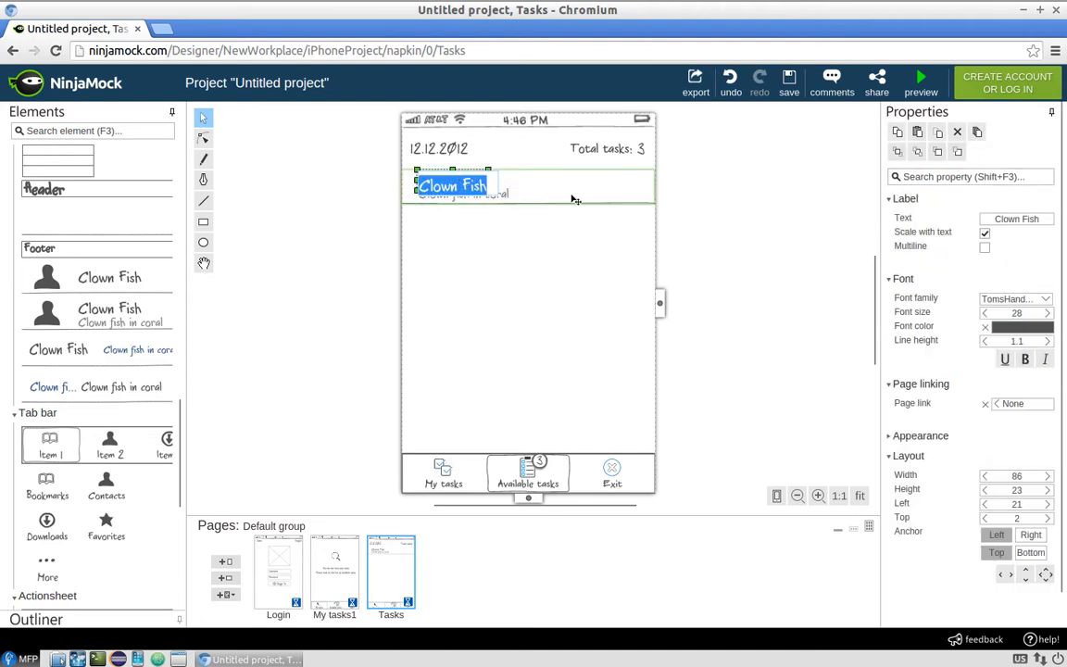
pyautogui.write('City')
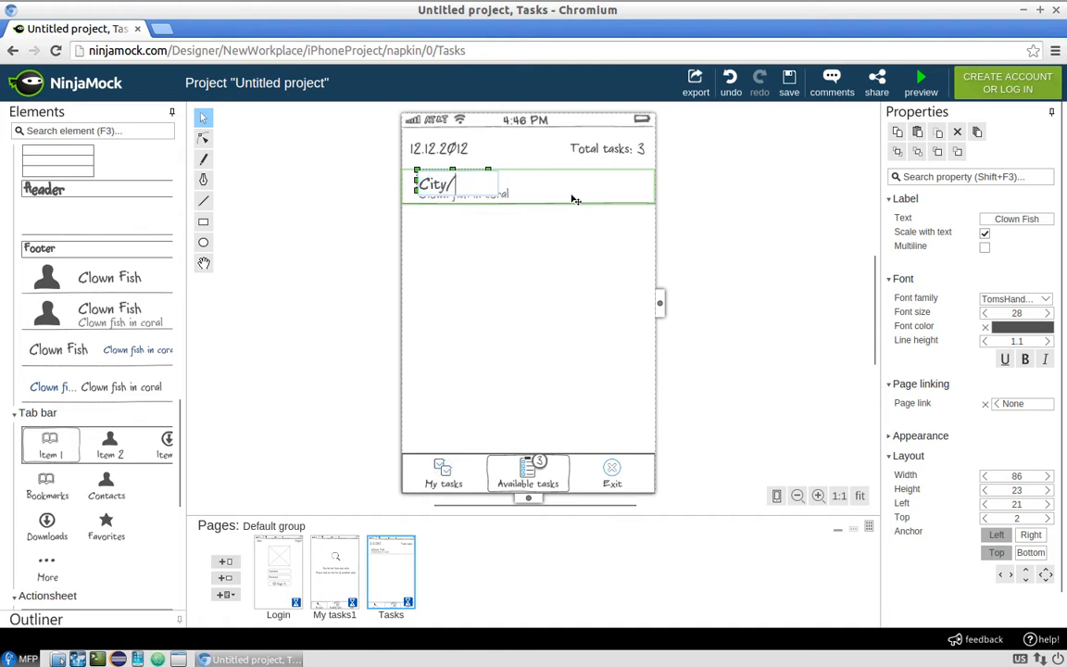
pyautogui.write('/village')
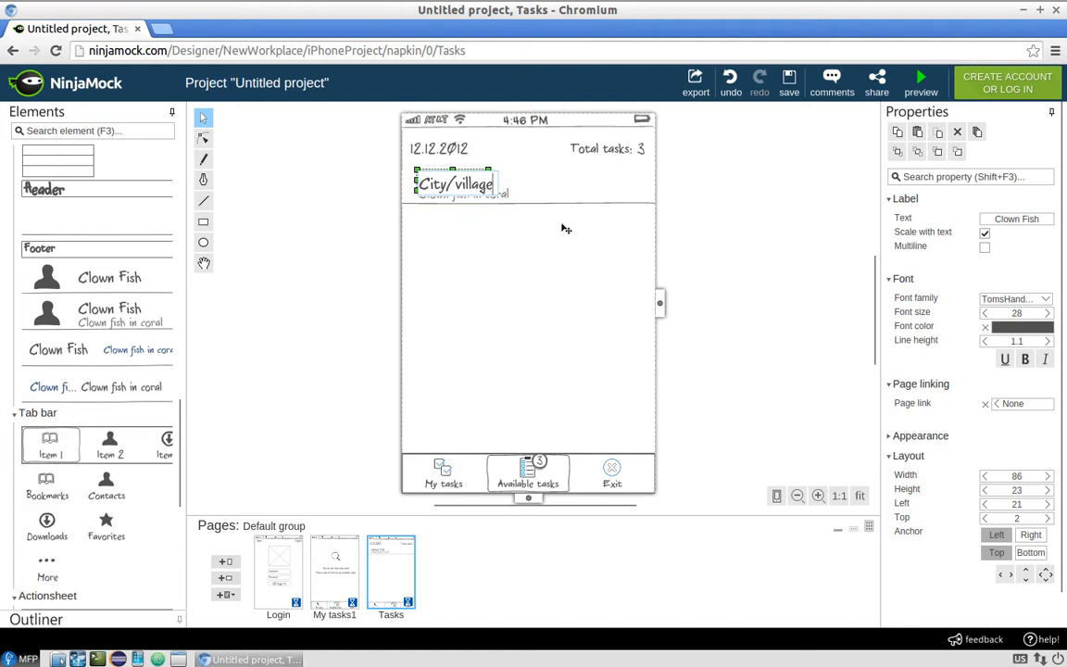
pyautogui.click(566, 227)
# - Change the table cell's subtitle text to address
pyautogui.click(481, 200)
pyautogui.doubleClick(481, 200)
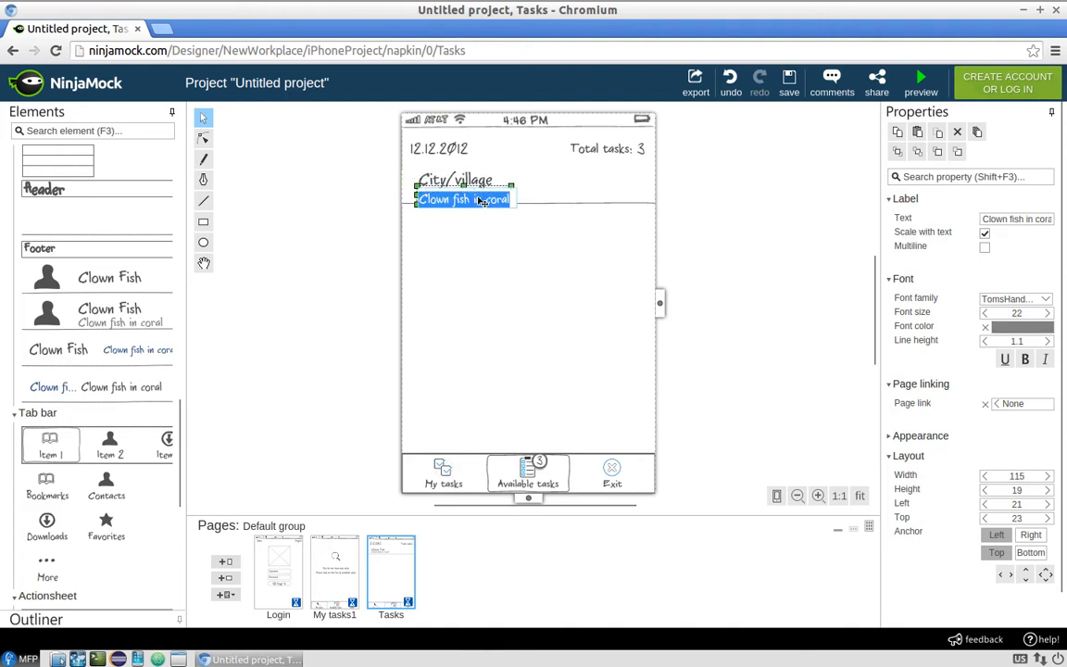
pyautogui.write('address')
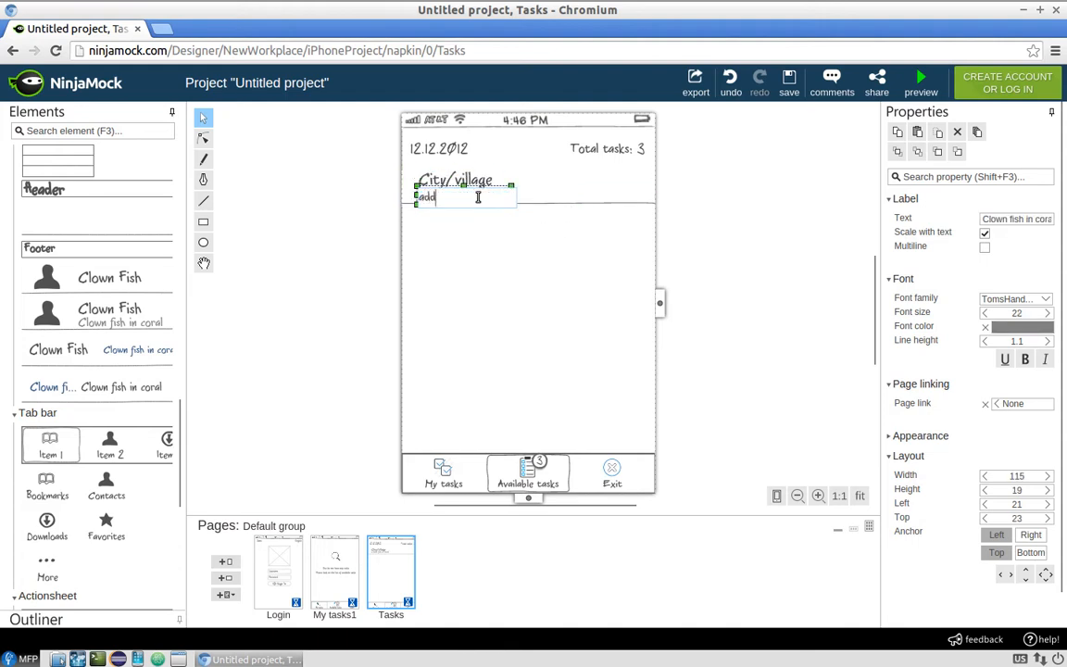
pyautogui.click(533, 299)
pyautogui.click(527, 299)
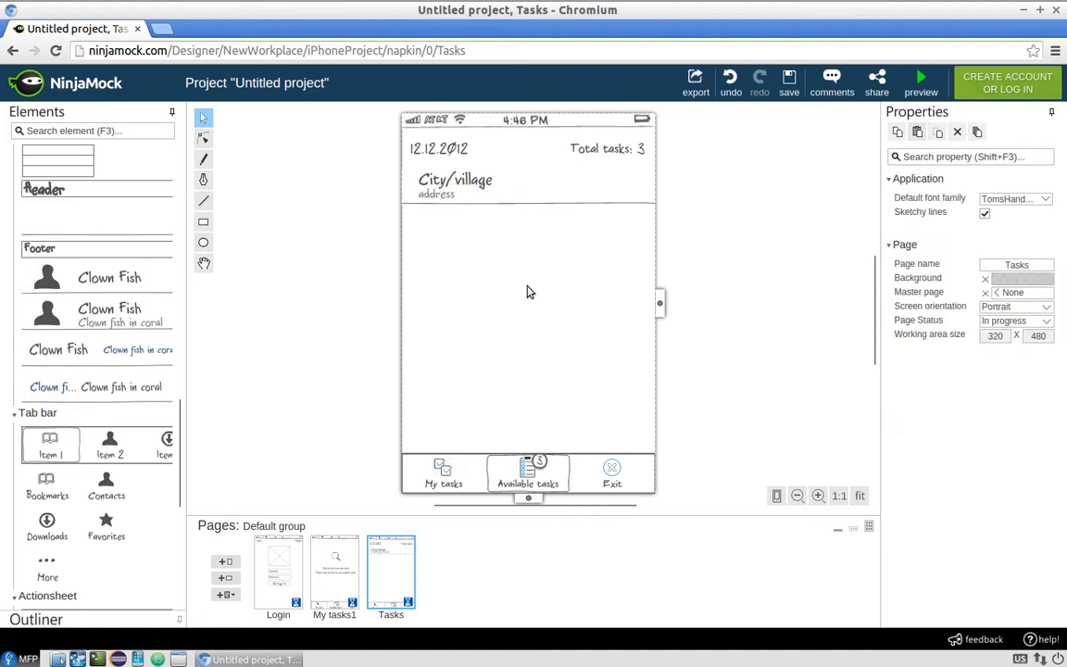
# - Extend the table cell's title to read "City/village, #account"
pyautogui.click(476, 182)
pyautogui.doubleClick(477, 181)
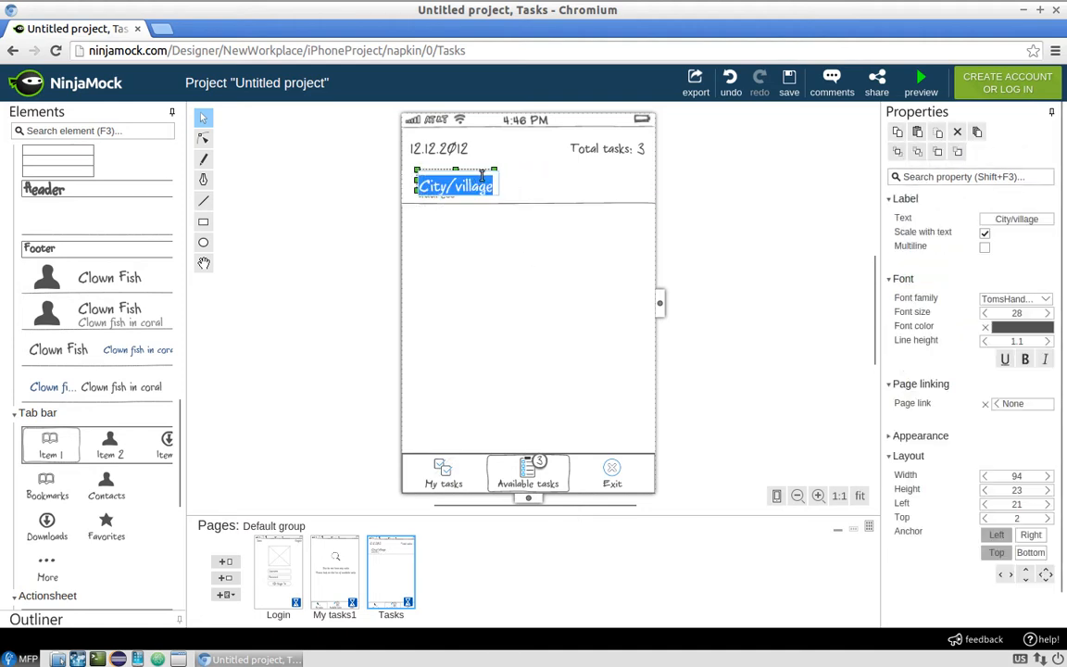
pyautogui.write(', ')
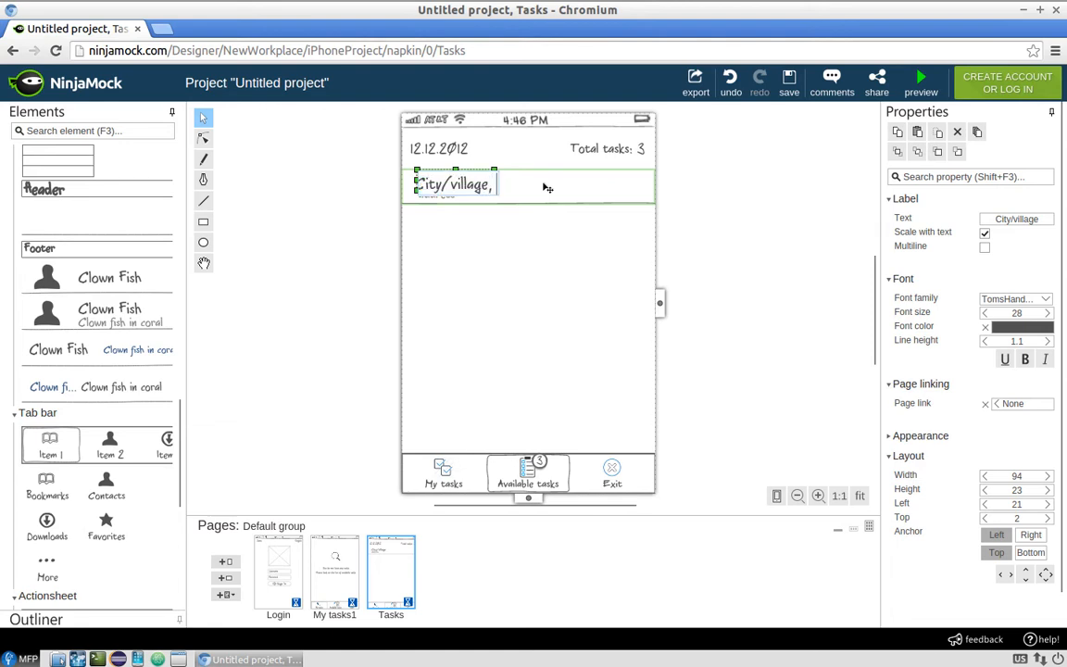
pyautogui.write('#account')
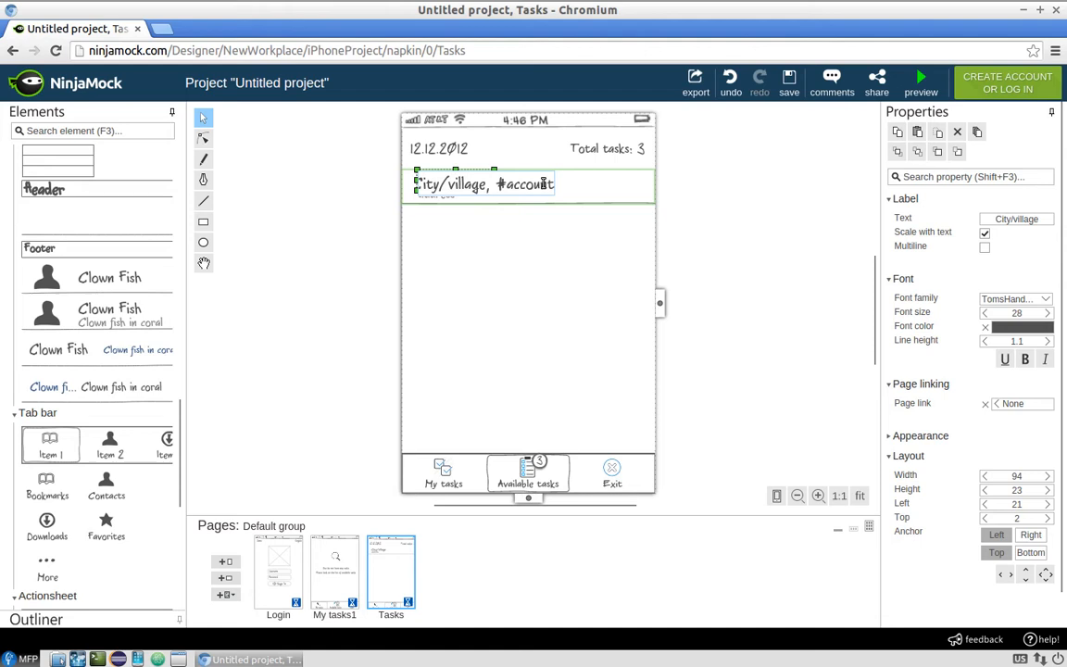
pyautogui.press('Return')
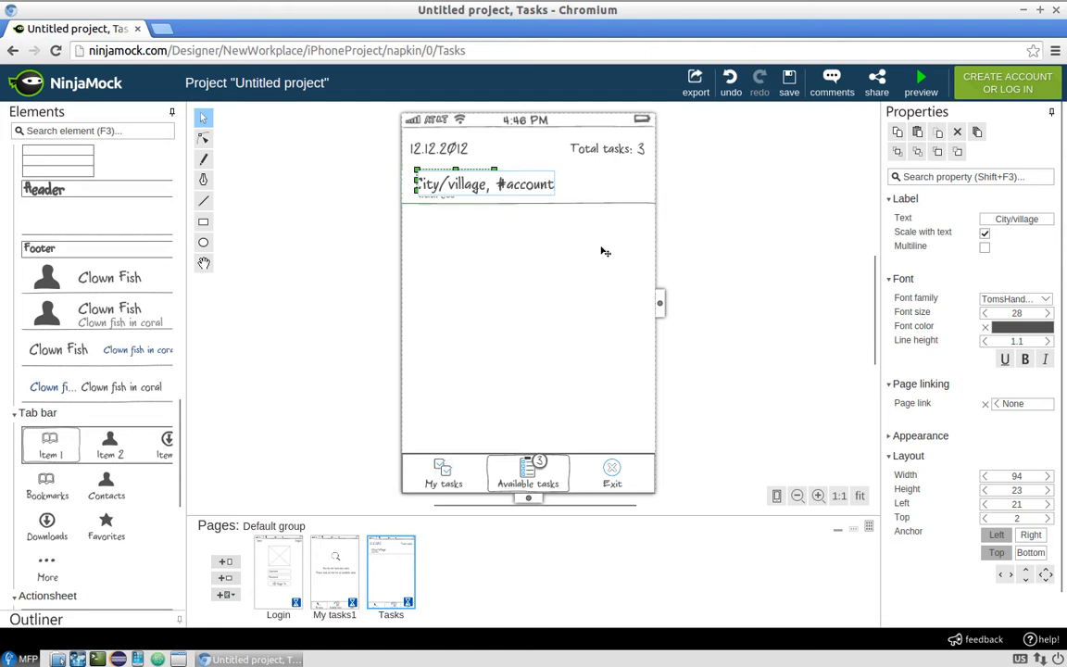
pyautogui.click(690, 228)
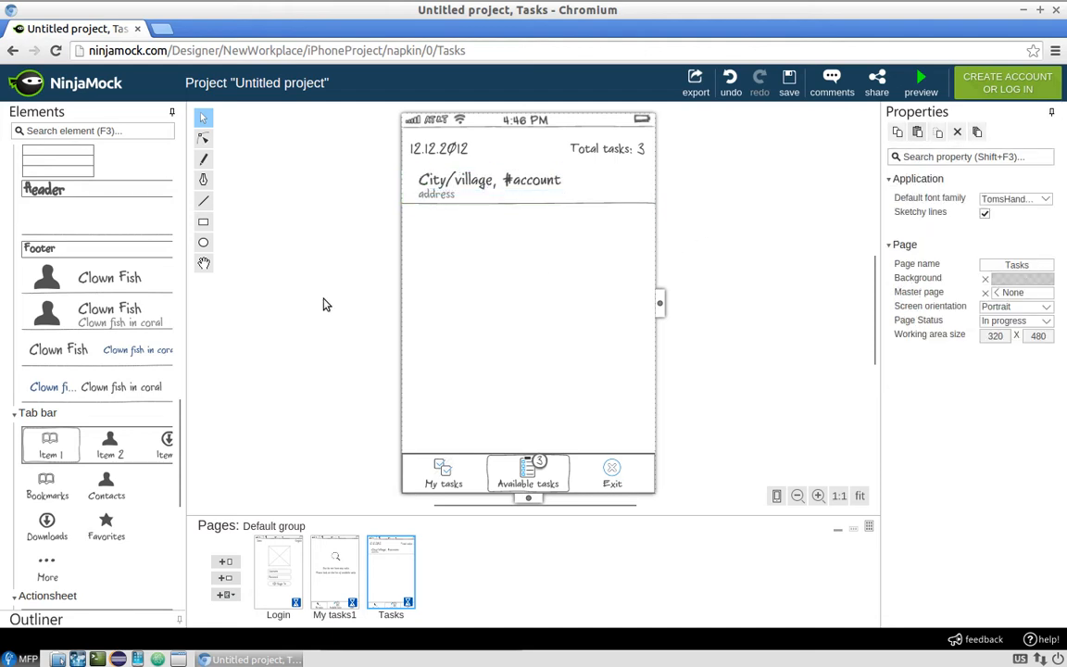
# - Add a circled plus icon at the right end of the City/village table cell
pyautogui.scroll(10, 108, 527)
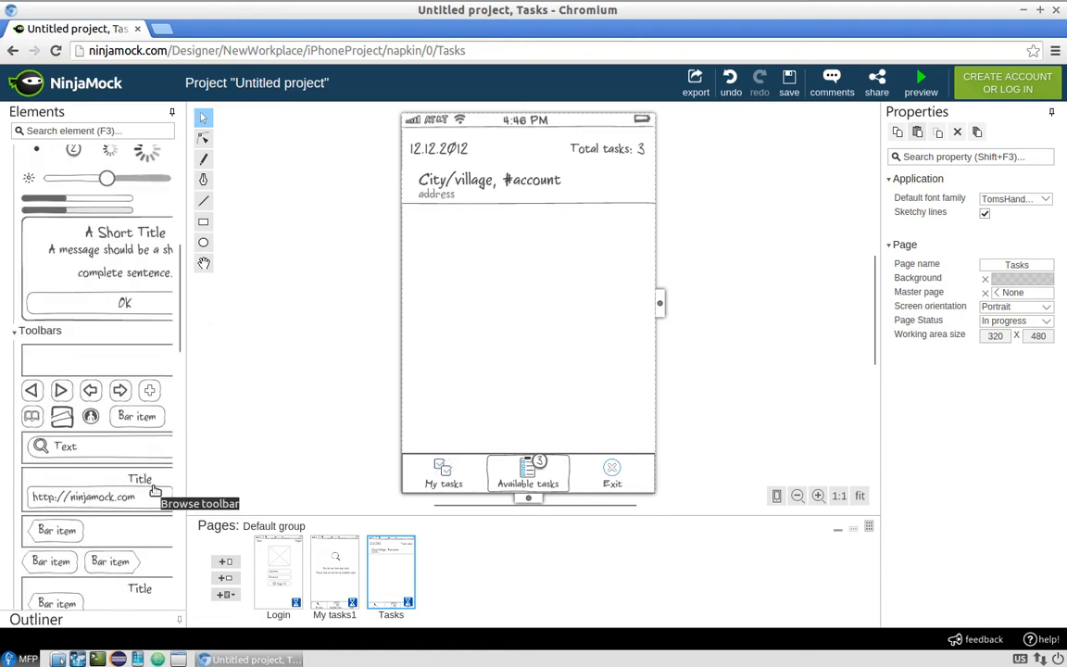
pyautogui.scroll(3, 145, 475)
pyautogui.scroll(3, 143, 464)
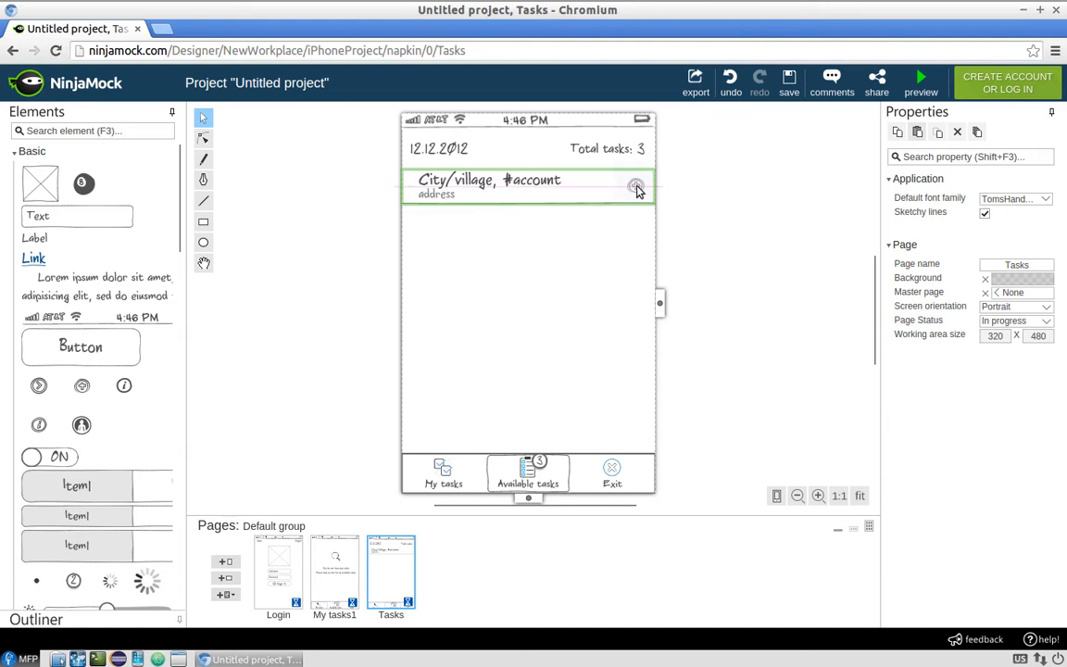
pyautogui.click(636, 189)
pyautogui.click(703, 215)
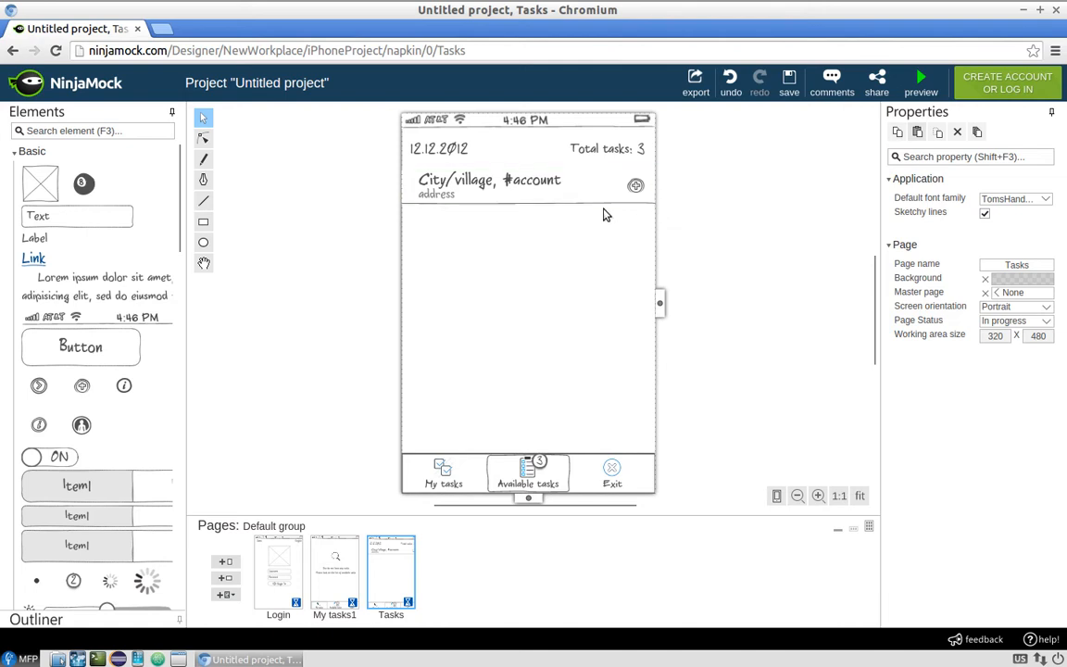
# - Add a label reading "1" to the table cell, between the account title and the plus icon
pyautogui.scroll(-2, 92, 301)
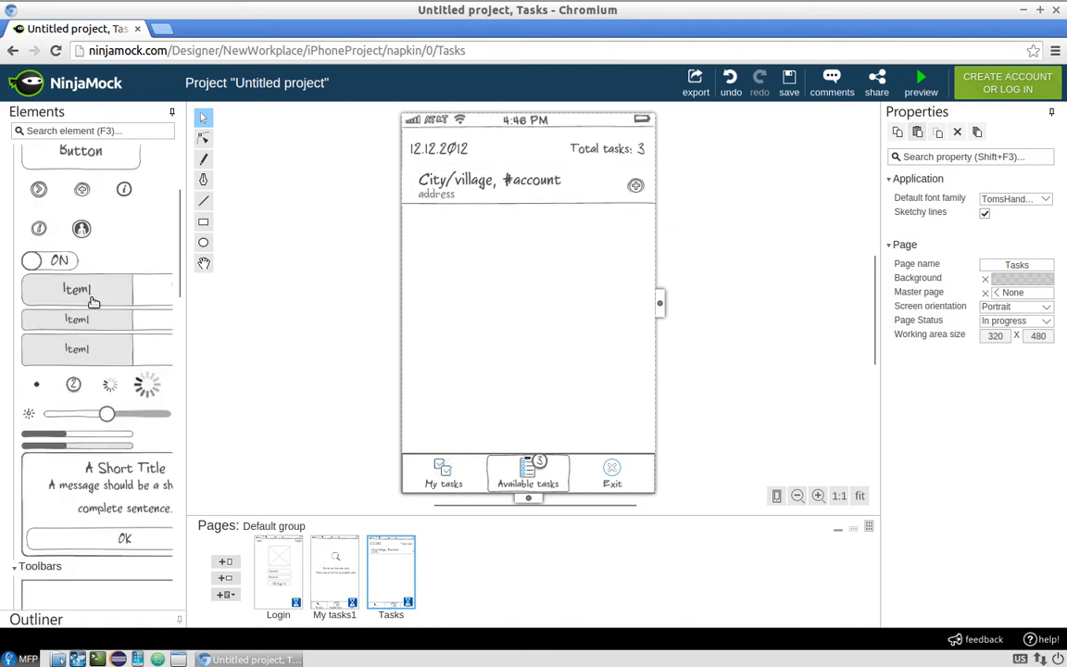
pyautogui.scroll(2, 92, 301)
pyautogui.scroll(1, 88, 339)
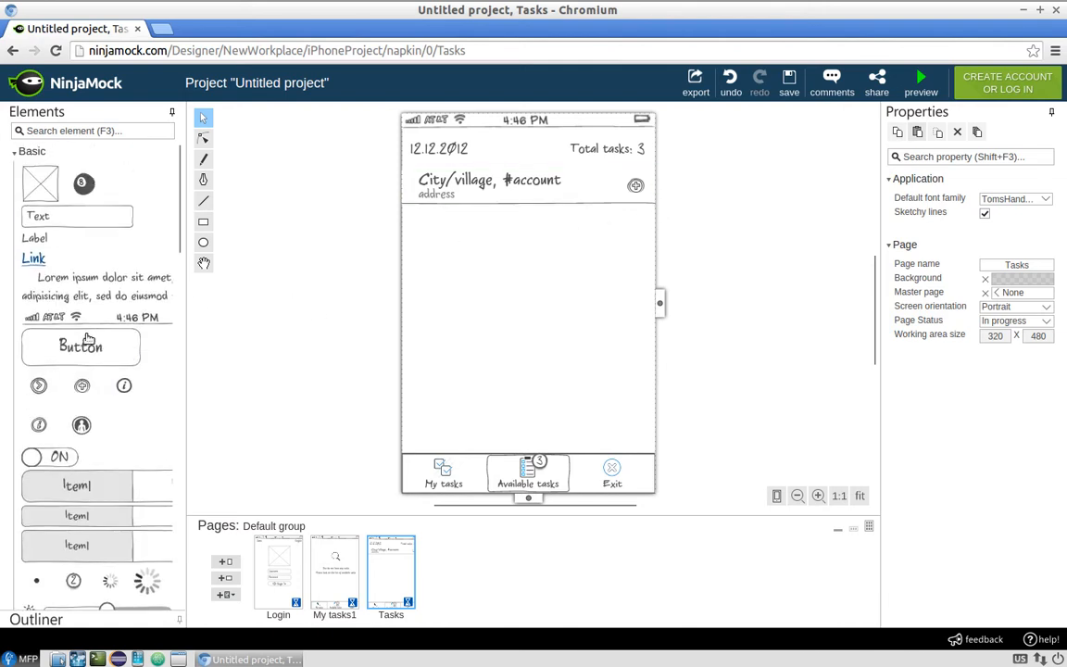
pyautogui.moveTo(34, 238); pyautogui.dragTo(602, 189)
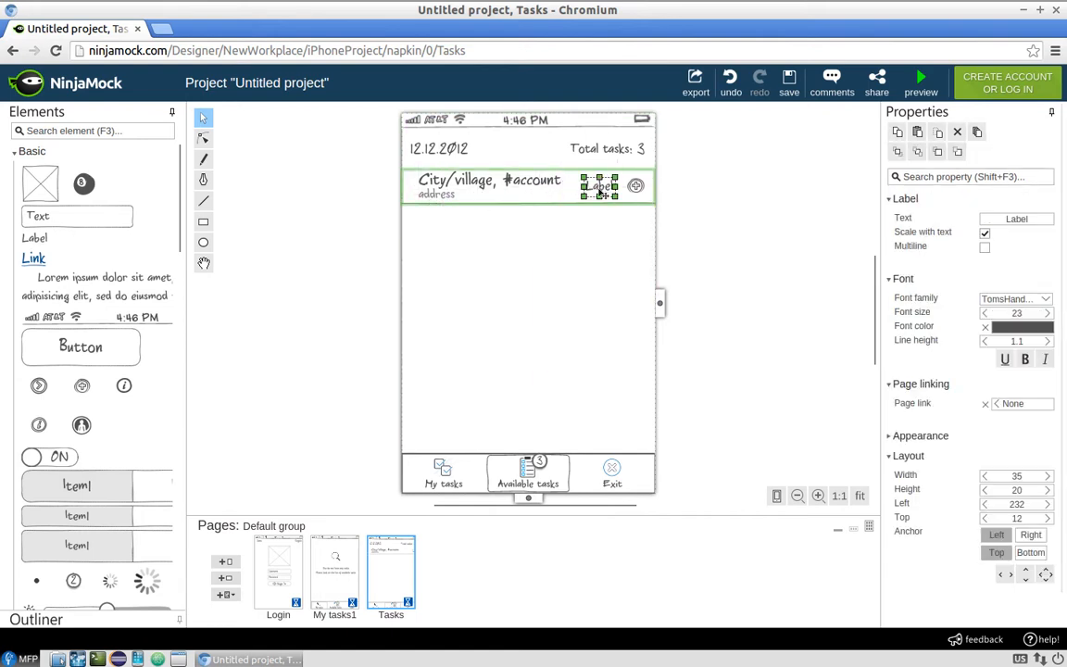
pyautogui.doubleClick(603, 188)
pyautogui.press('BackSpace')
pyautogui.write('1')
pyautogui.press('Return')
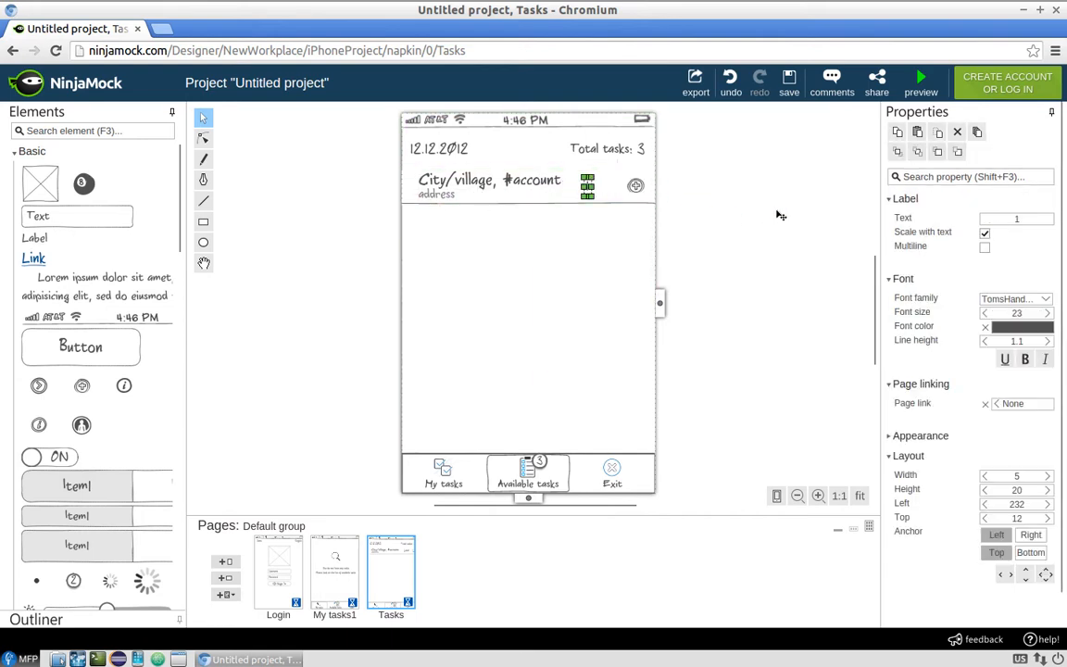
# - Increase the "1" label's font size to 32
pyautogui.click(1049, 315)
pyautogui.click(1049, 315)
pyautogui.click(1049, 315)
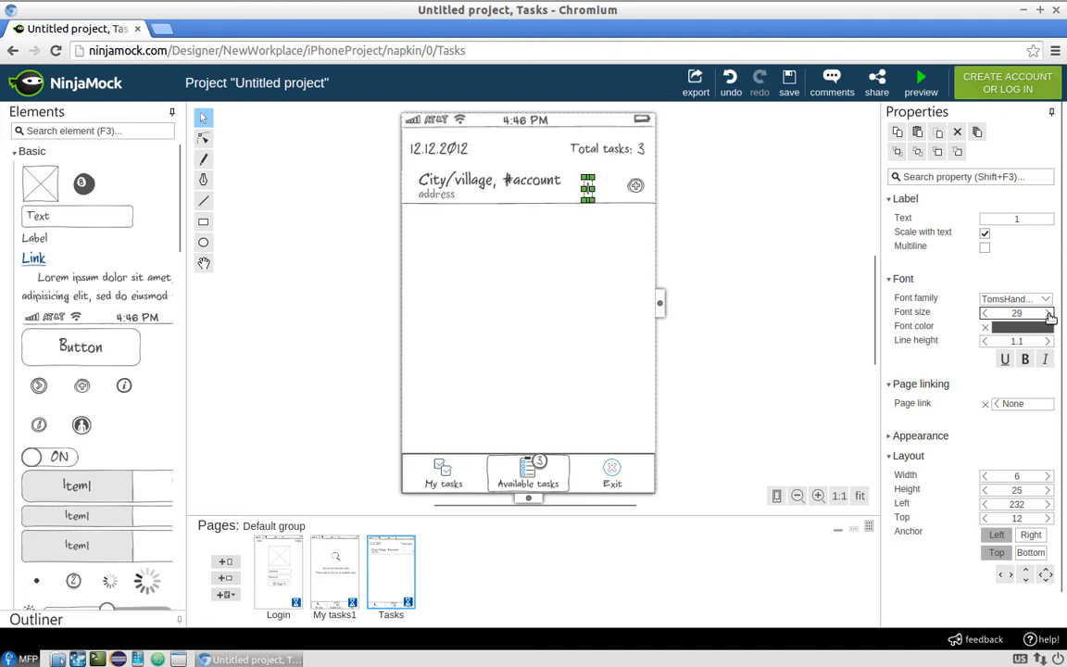
pyautogui.click(1048, 315)
pyautogui.click(1049, 315)
pyautogui.click(738, 210)
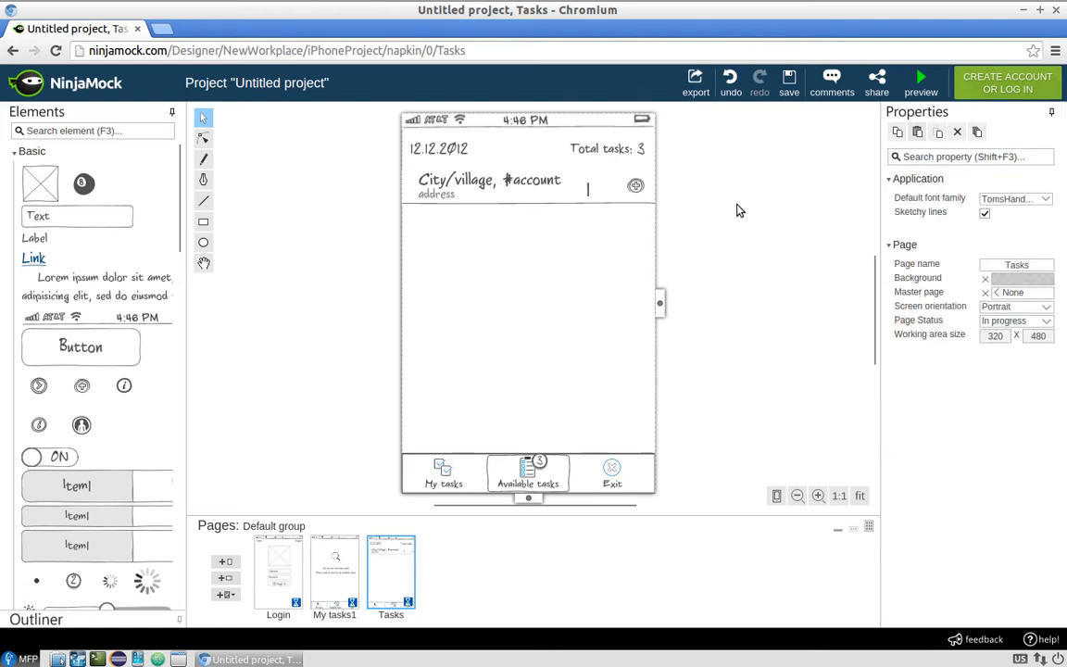
# - Move the "1" label closer to the plus icon and align it vertically with the icon
pyautogui.click(589, 191)
pyautogui.click(589, 190)
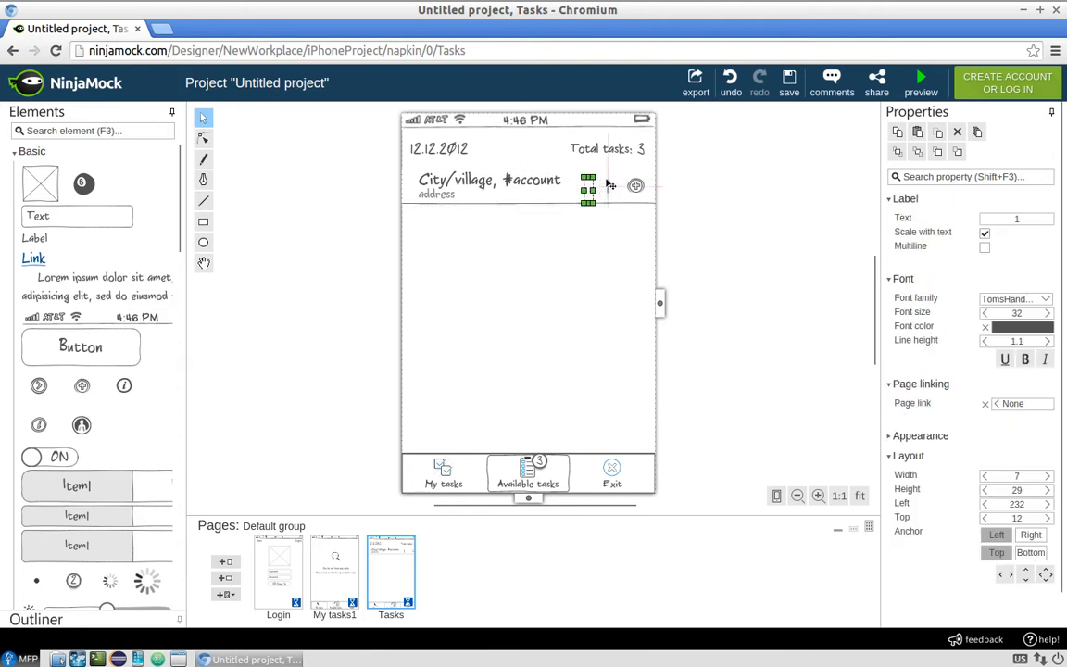
pyautogui.moveTo(610, 185); pyautogui.dragTo(630, 185)
pyautogui.click(701, 176)
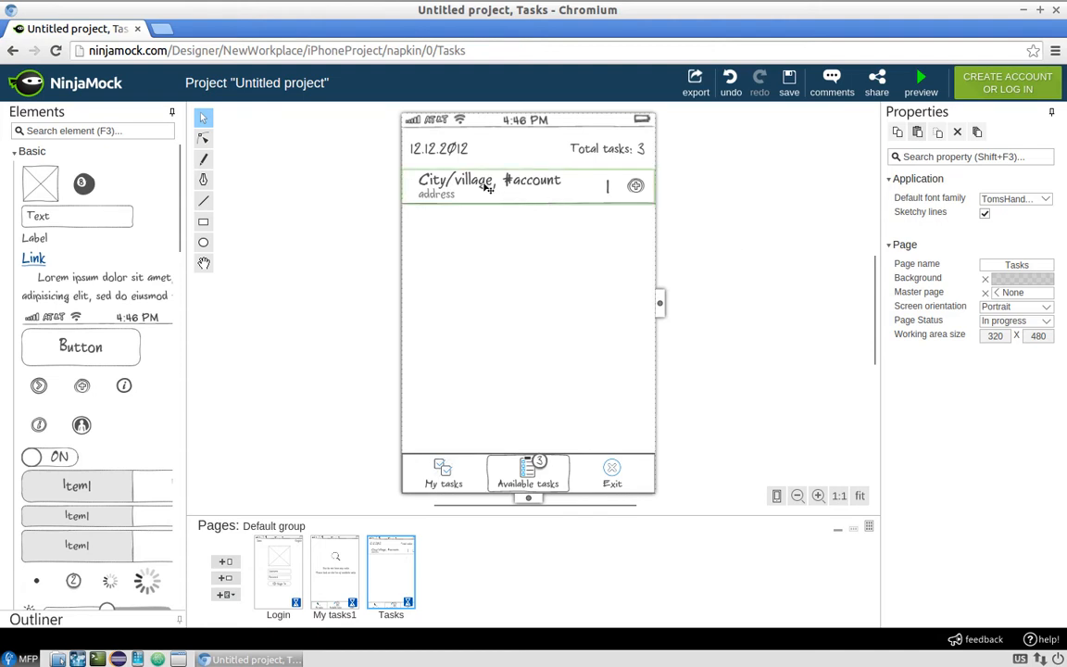
pyautogui.click(611, 194)
pyautogui.click(610, 190)
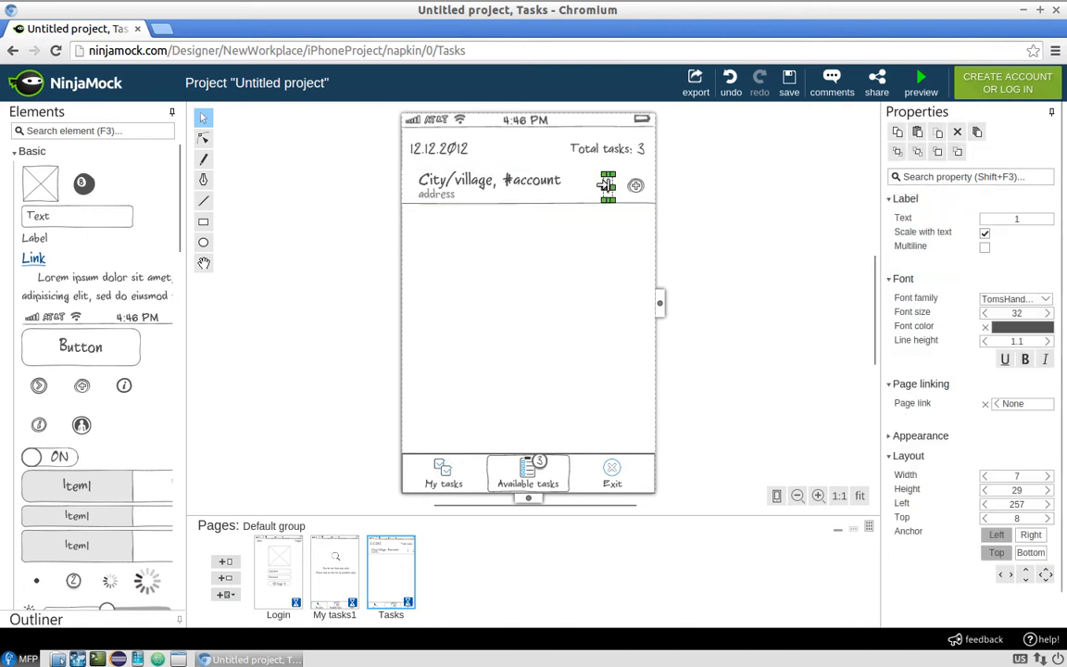
pyautogui.click(690, 176)
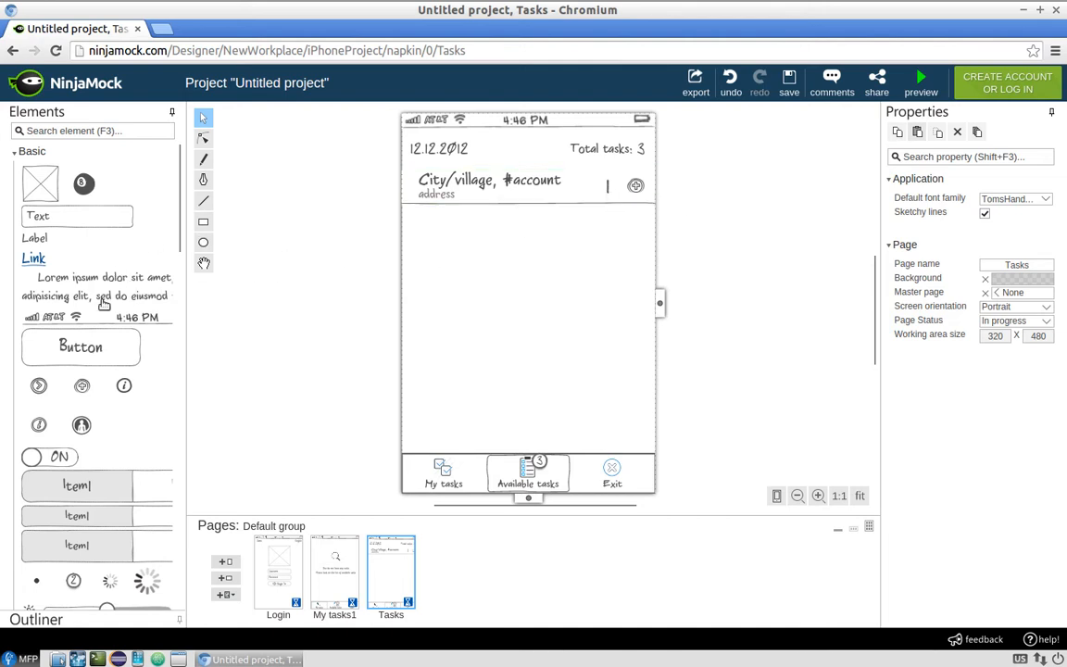
# - Duplicate the completed table cell and place the copy below the first one, across the full page width
pyautogui.click(559, 198)
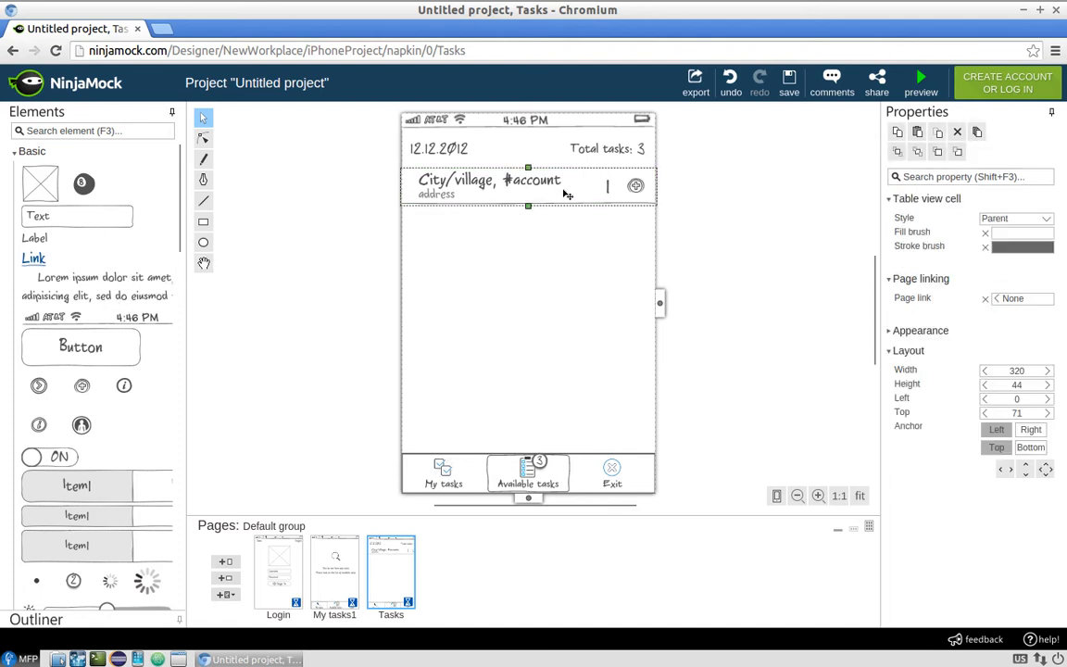
pyautogui.rightClick(566, 194)
pyautogui.click(569, 259)
pyautogui.moveTo(556, 205); pyautogui.dragTo(553, 224)
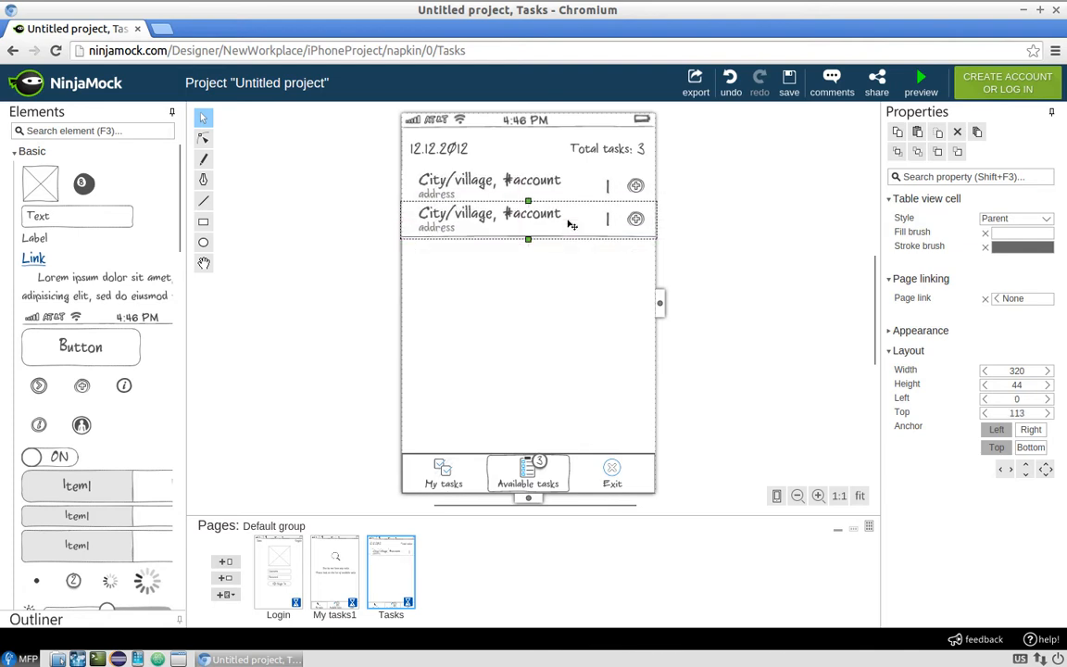
pyautogui.click(698, 221)
pyautogui.moveTo(579, 219); pyautogui.dragTo(589, 227)
pyautogui.click(681, 226)
pyautogui.click(694, 220)
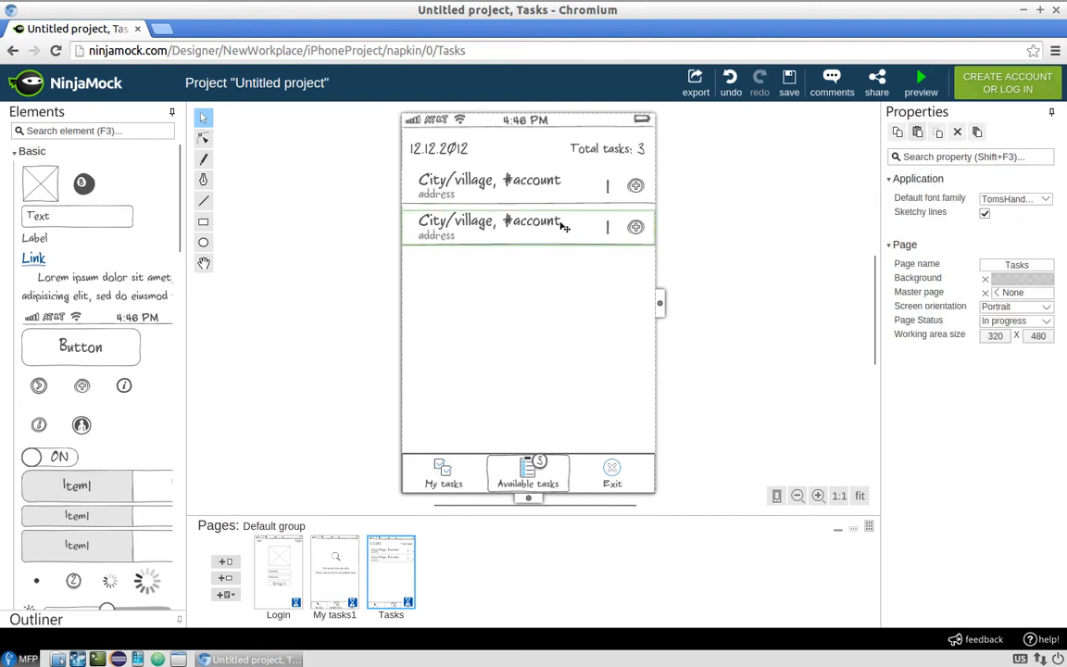
# - Shift the second table cell up until it sits flush against the first cell
pyautogui.click(564, 227)
pyautogui.moveTo(567, 222); pyautogui.dragTo(567, 217)
pyautogui.click(700, 205)
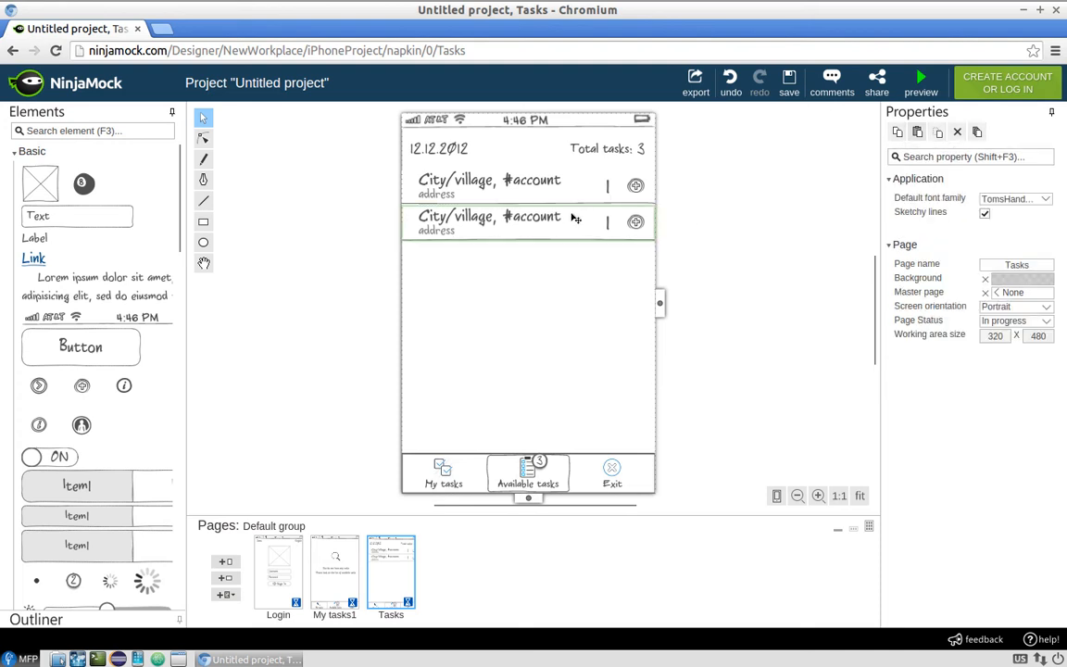
pyautogui.click(566, 217)
pyautogui.press('Up')
pyautogui.click(697, 214)
# - Duplicate the second table cell and align the copy directly beneath it as the third row
pyautogui.click(591, 217)
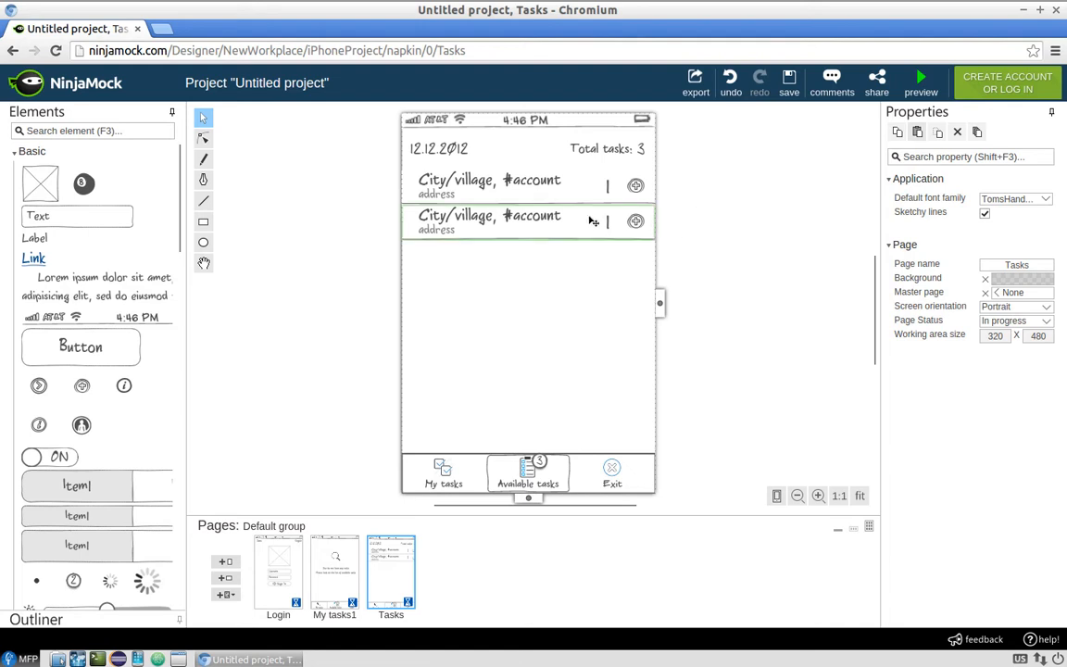
pyautogui.rightClick(591, 217)
pyautogui.click(611, 270)
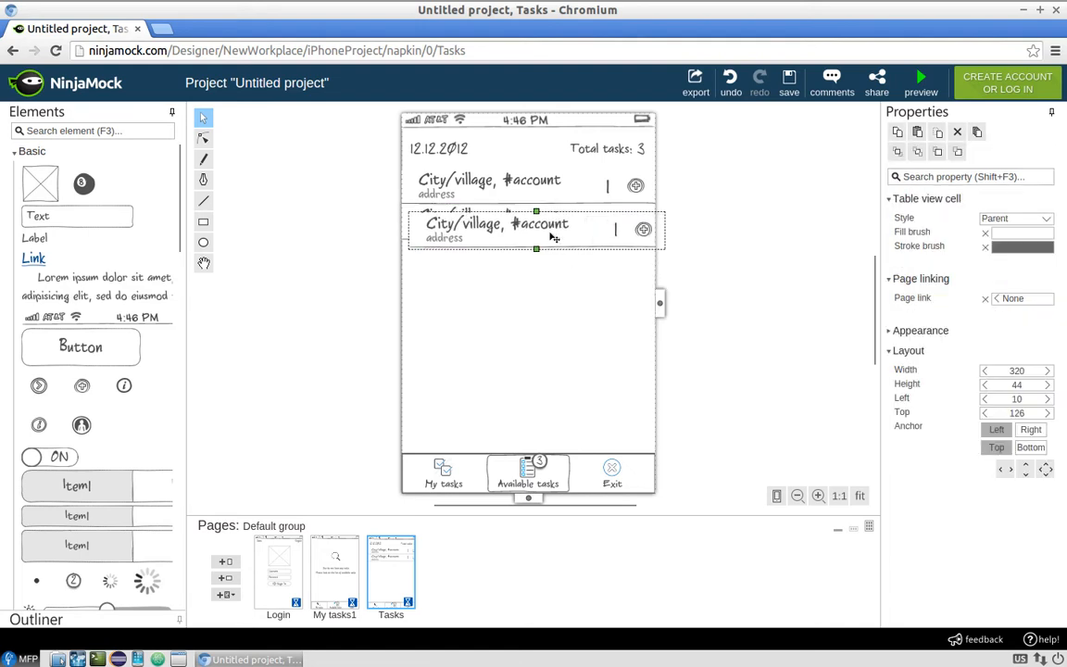
pyautogui.moveTo(501, 216); pyautogui.dragTo(547, 265)
pyautogui.press('Up')
pyautogui.press('Up')
pyautogui.press('Up')
pyautogui.press('Up')
pyautogui.press('Up')
pyautogui.press('Up')
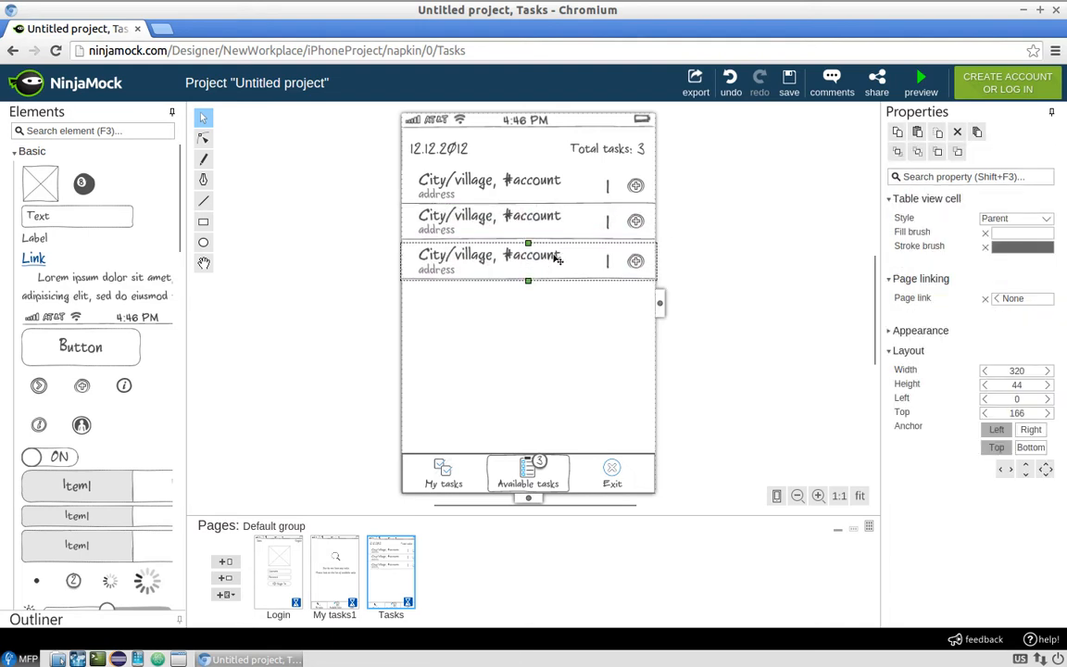
pyautogui.click(730, 215)
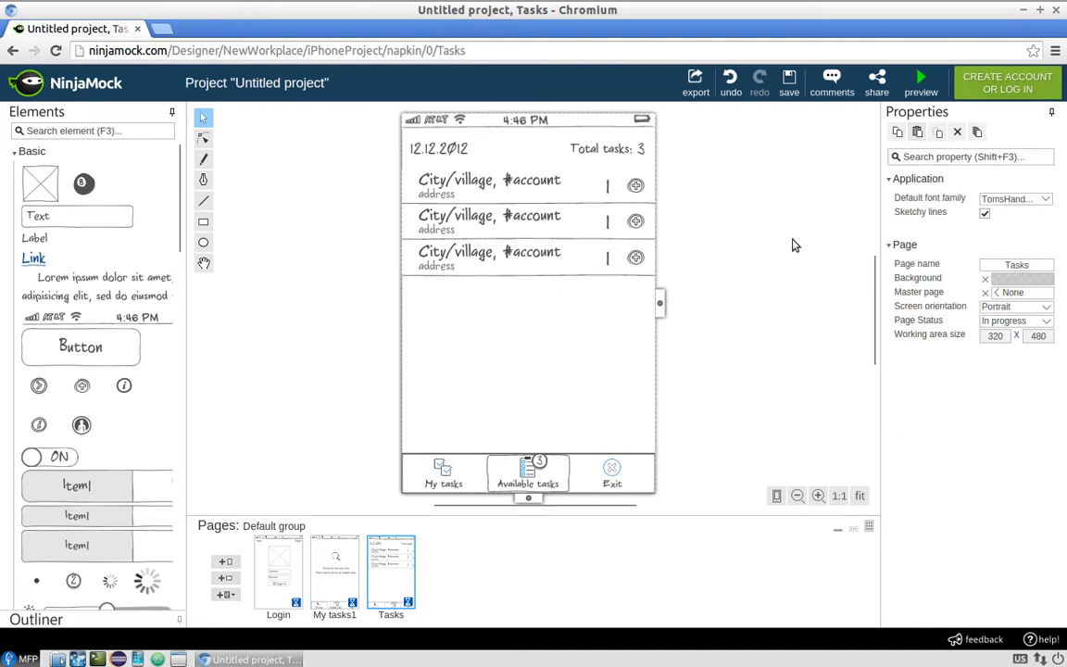
# - Add a map element to the Tasks page below the three table cells, spanning the page width
pyautogui.scroll(-12, 65, 305)
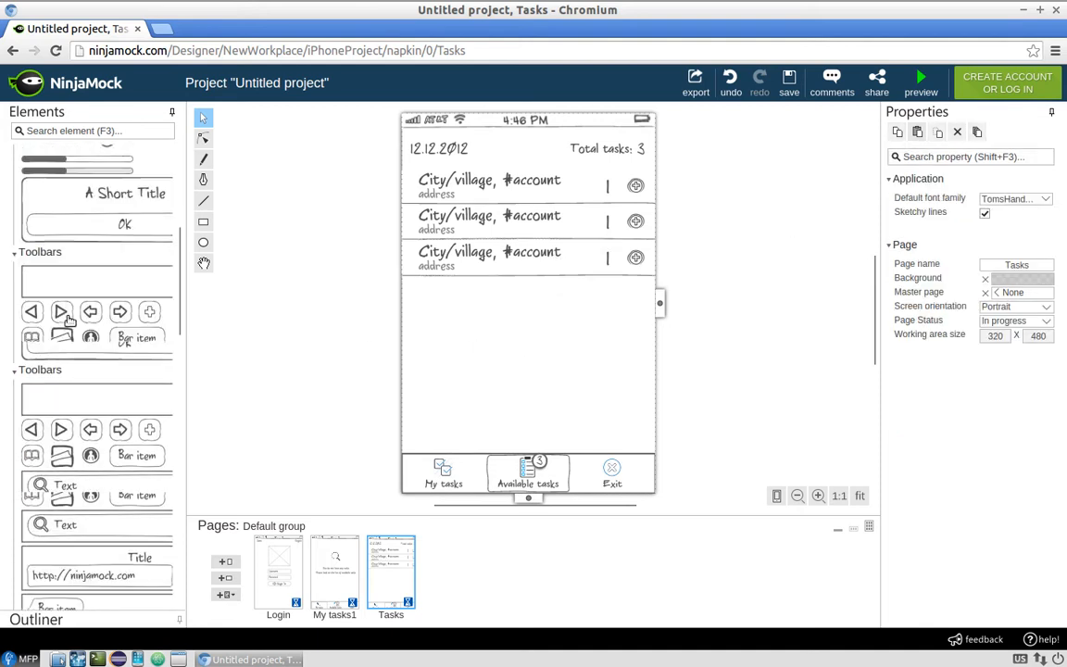
pyautogui.scroll(-10, 67, 311)
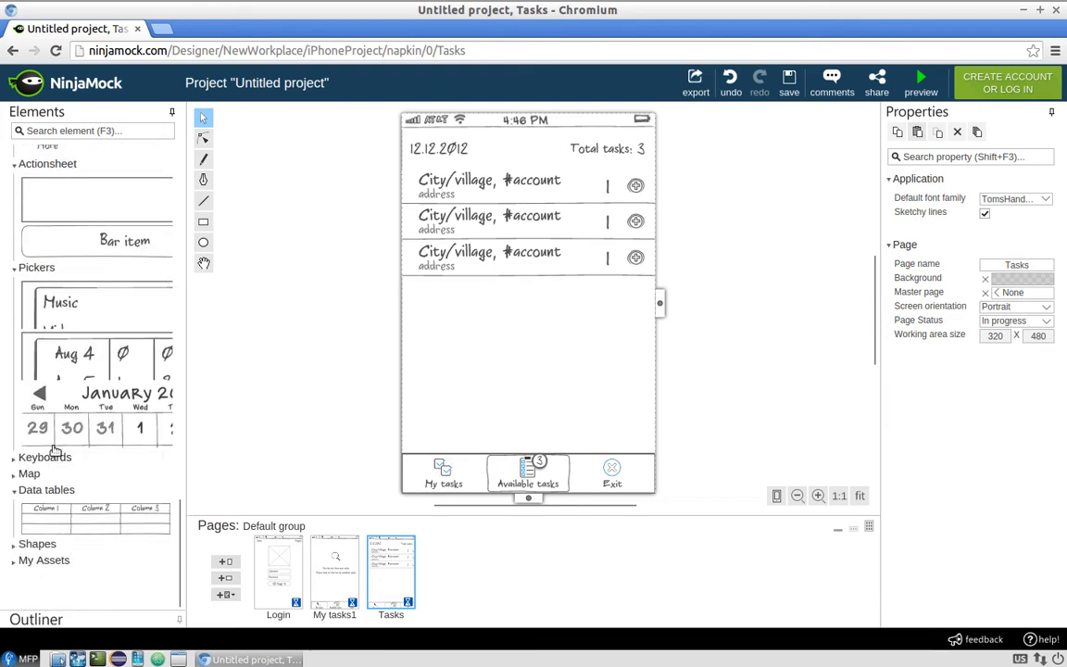
pyautogui.click(16, 481)
pyautogui.scroll(-3, 79, 429)
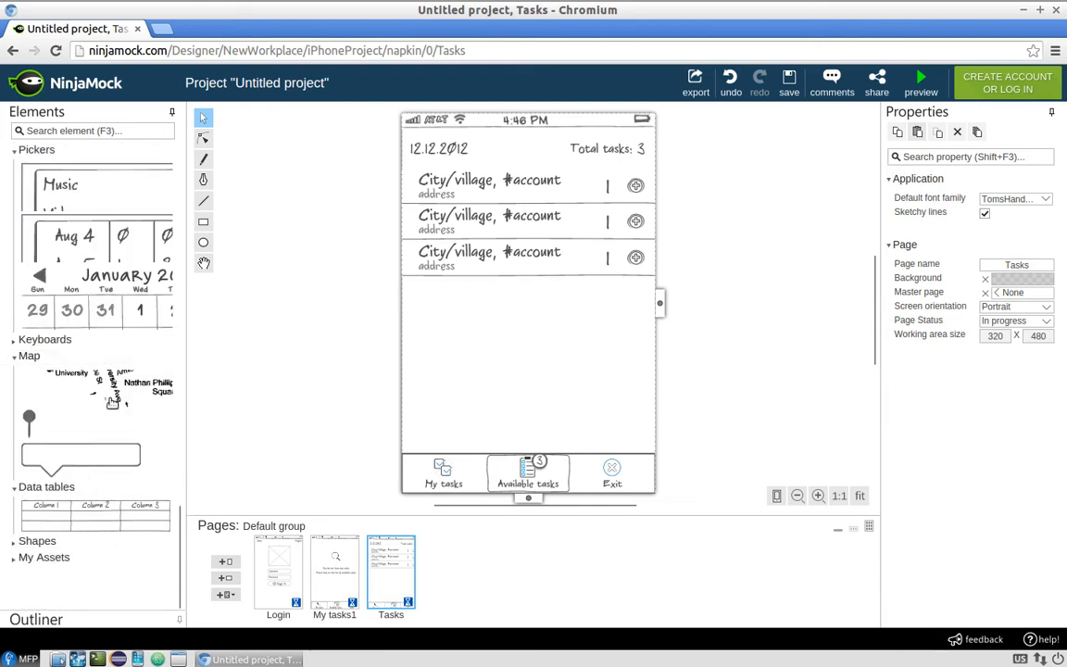
pyautogui.moveTo(97, 366); pyautogui.dragTo(495, 312)
pyautogui.click(723, 340)
# - Nudge the map up to a top position of 209 so it meets the third table cell
pyautogui.click(544, 310)
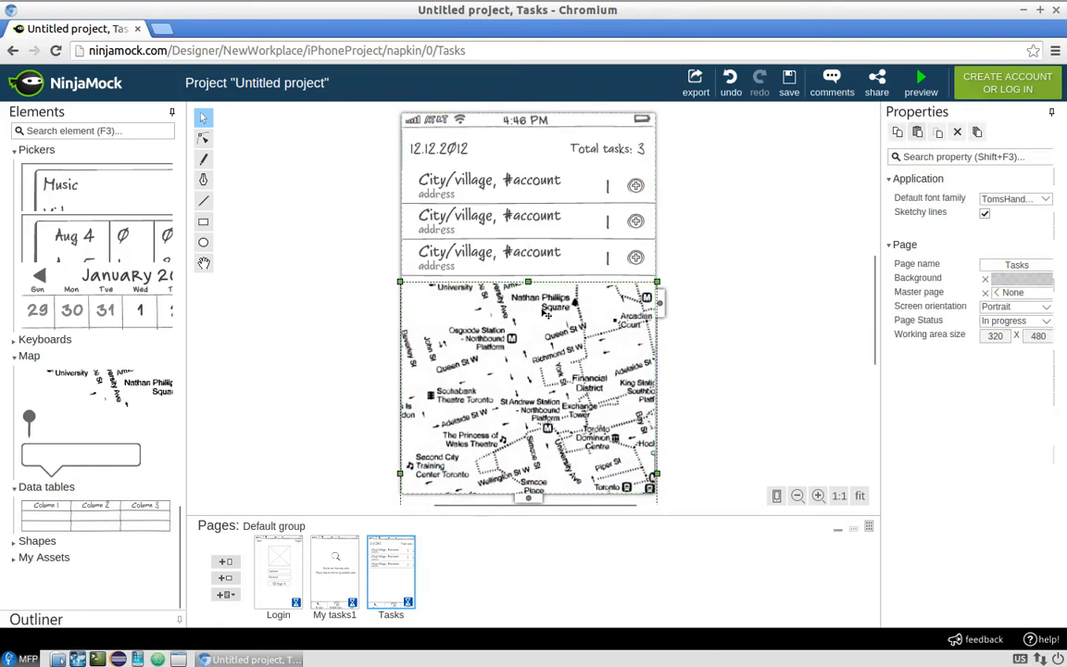
pyautogui.press('Up')
pyautogui.press('Up')
pyautogui.press('Up')
pyautogui.press('Up')
pyautogui.press('Up')
pyautogui.press('Up')
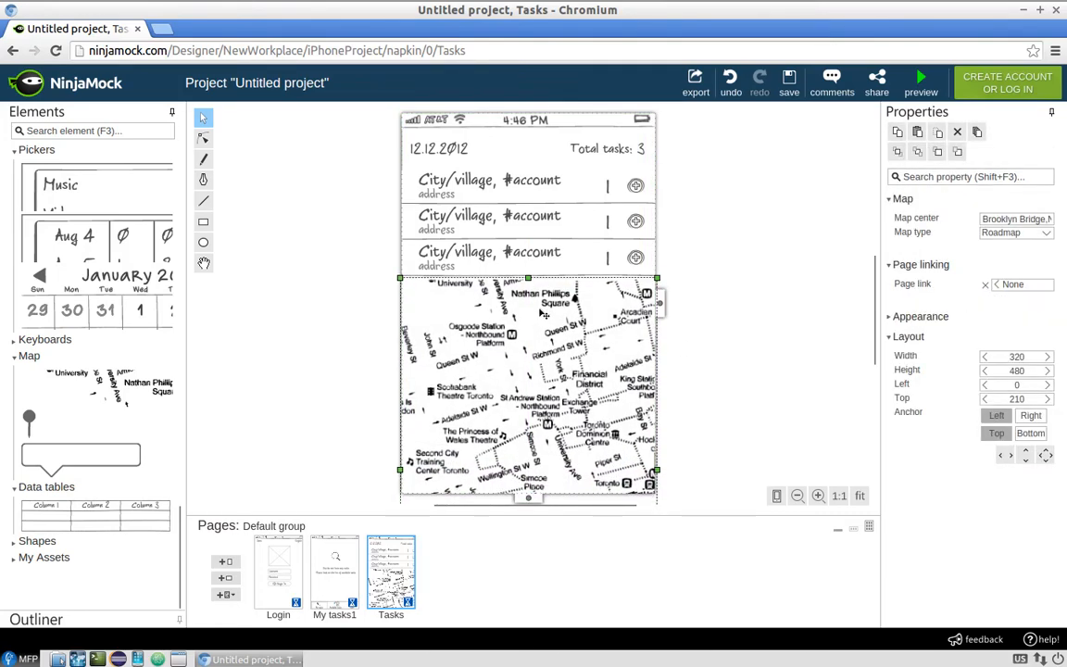
pyautogui.click(738, 303)
# - Rearrange the map's stacking order so it lies behind the tab bar
pyautogui.rightClick(575, 359)
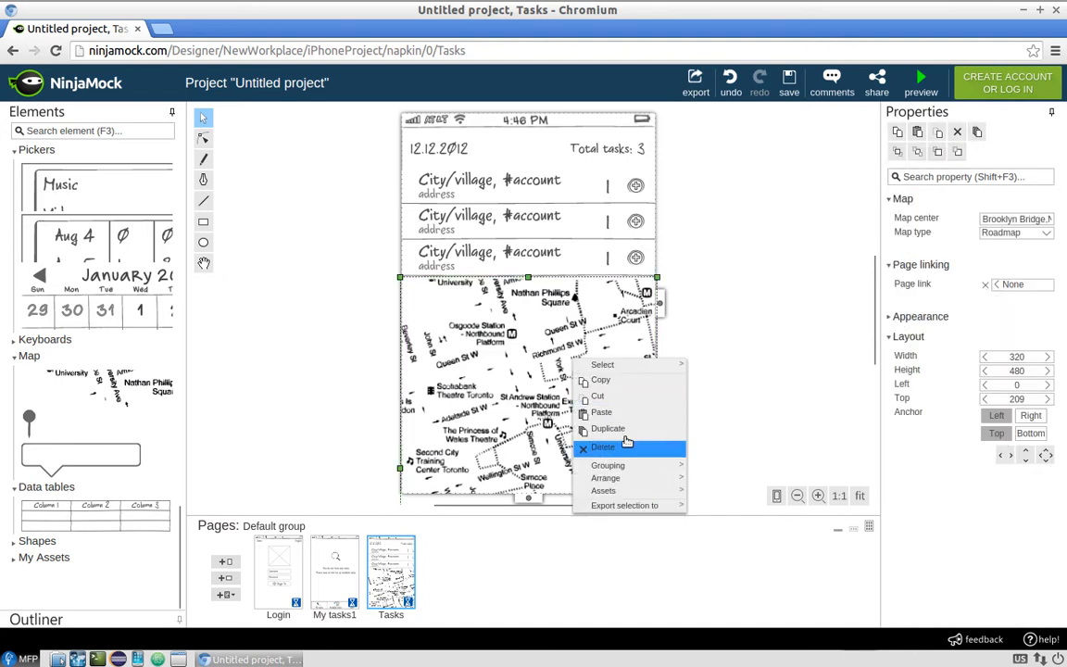
pyautogui.moveTo(623, 477)
pyautogui.click(731, 495)
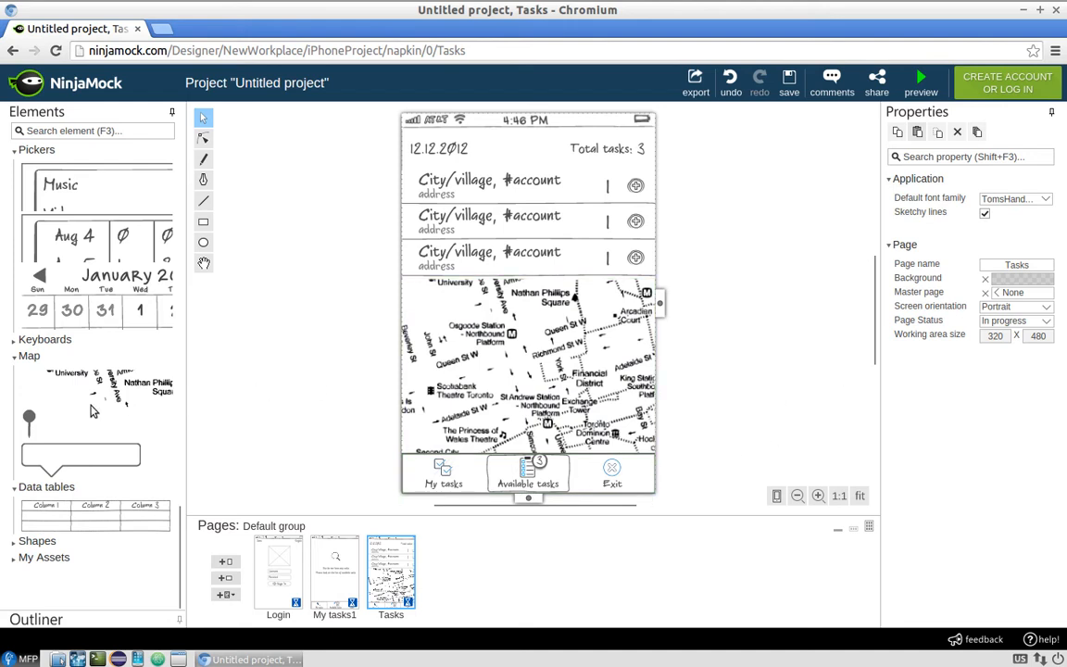
# - Place a pin point in the map's upper-left area and colour it light purple (RGB 164, 158, 255)
pyautogui.moveTo(30, 424); pyautogui.dragTo(445, 319)
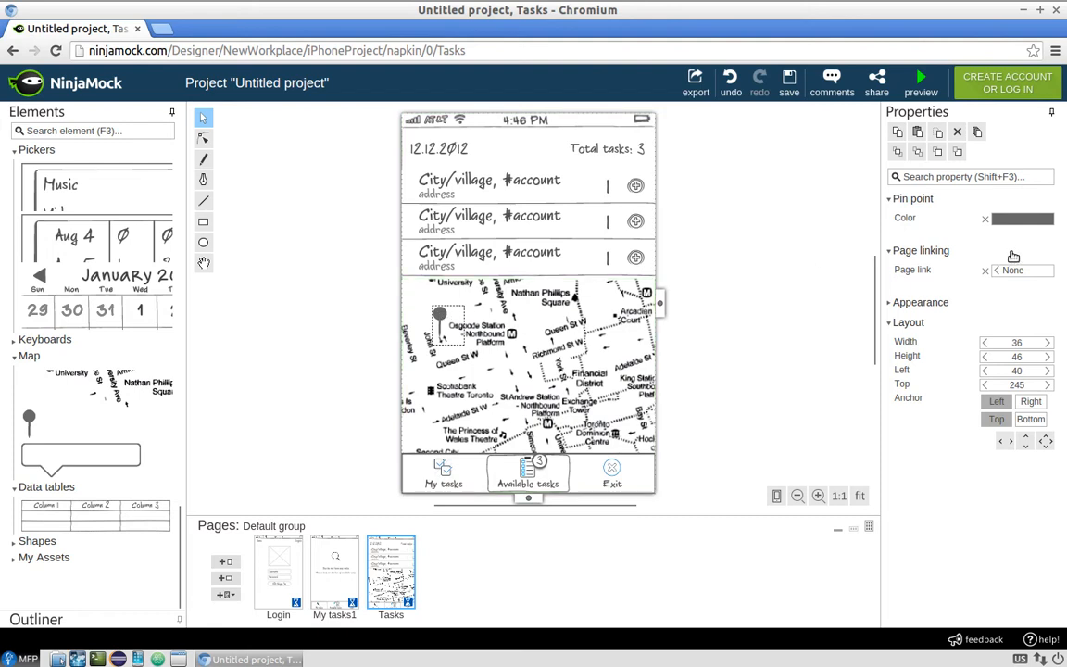
pyautogui.click(1036, 223)
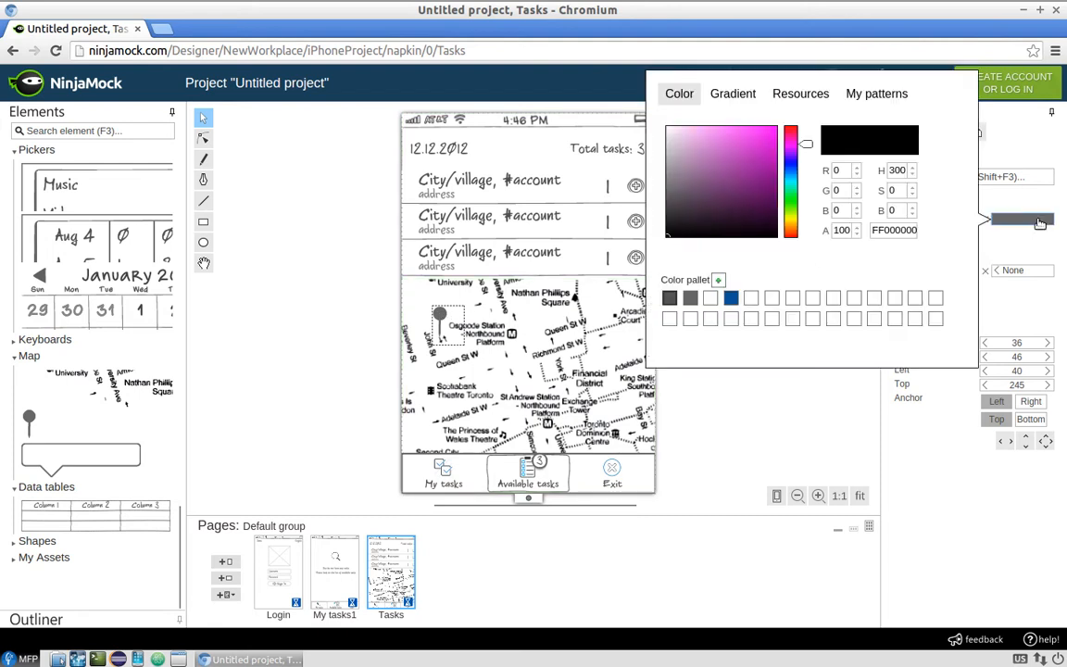
pyautogui.click(784, 165)
pyautogui.moveTo(706, 150); pyautogui.dragTo(707, 125)
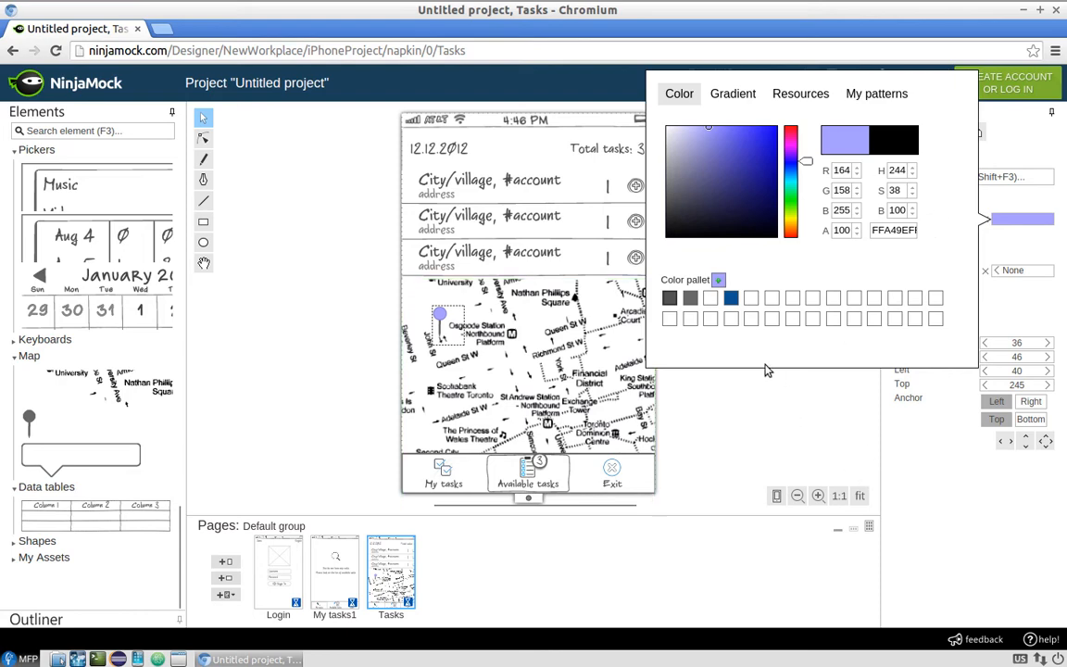
pyautogui.click(753, 397)
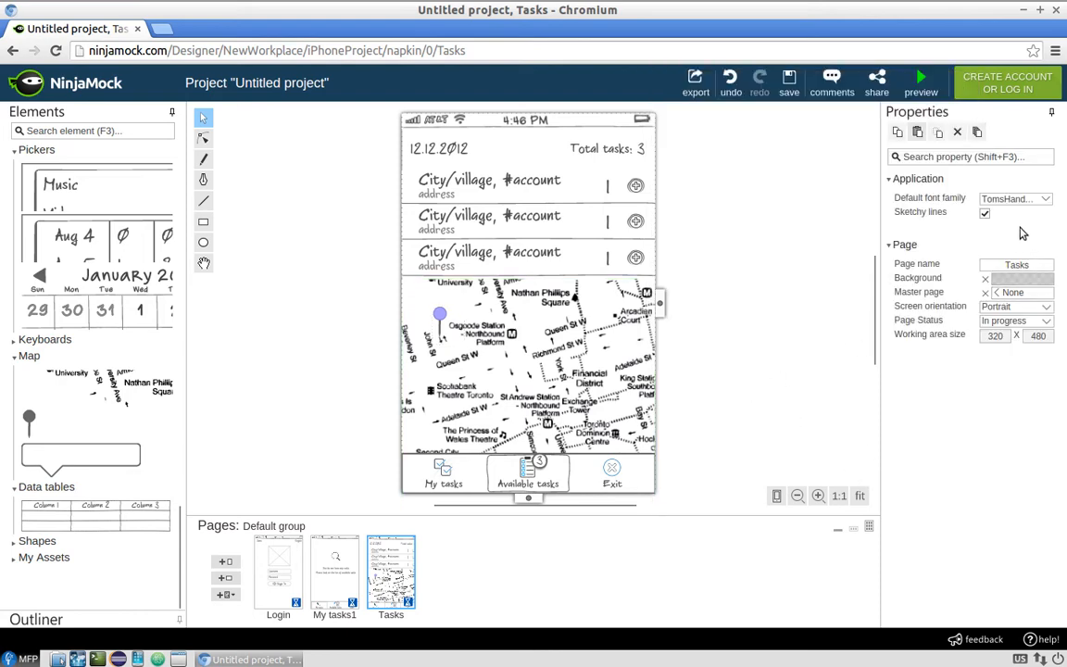
# - Duplicate the purple pin point, place the copy mid-map at left 165, top 280, and colour it light blue (RGB 158, 190, 255)
pyautogui.click(443, 318)
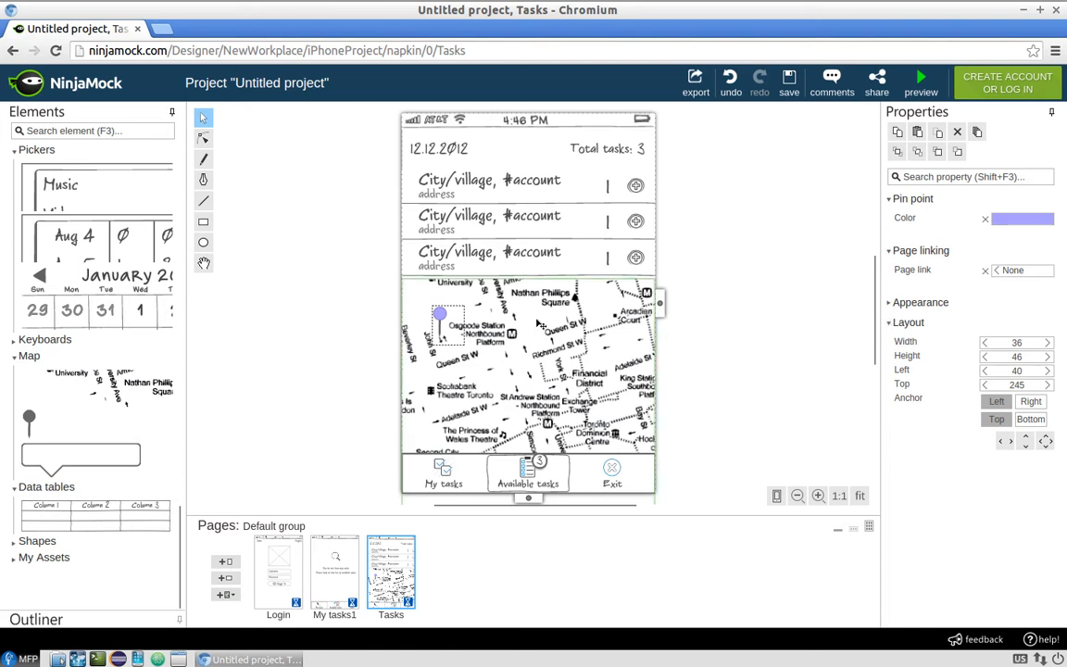
pyautogui.rightClick(442, 314)
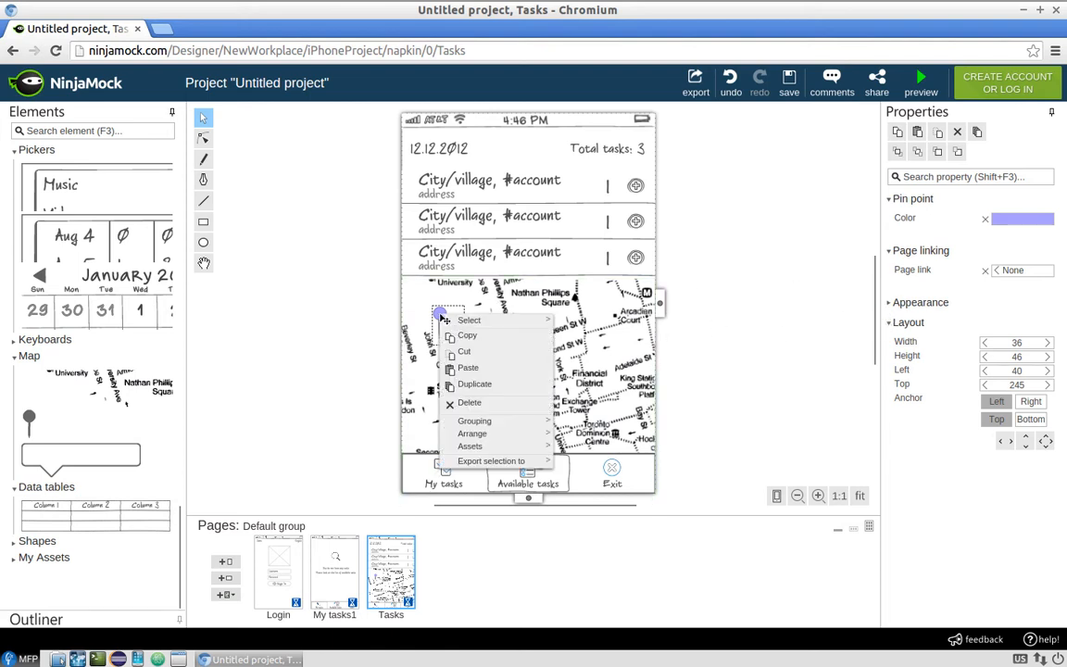
pyautogui.click(484, 386)
pyautogui.moveTo(448, 322); pyautogui.dragTo(547, 349)
pyautogui.click(1019, 219)
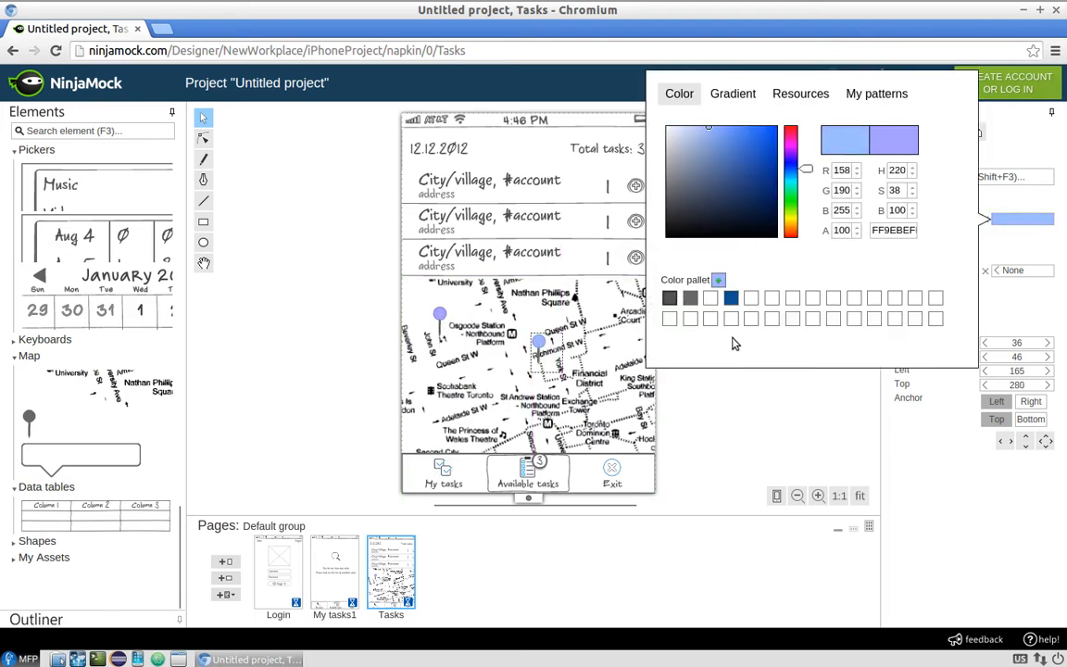
pyautogui.click(769, 445)
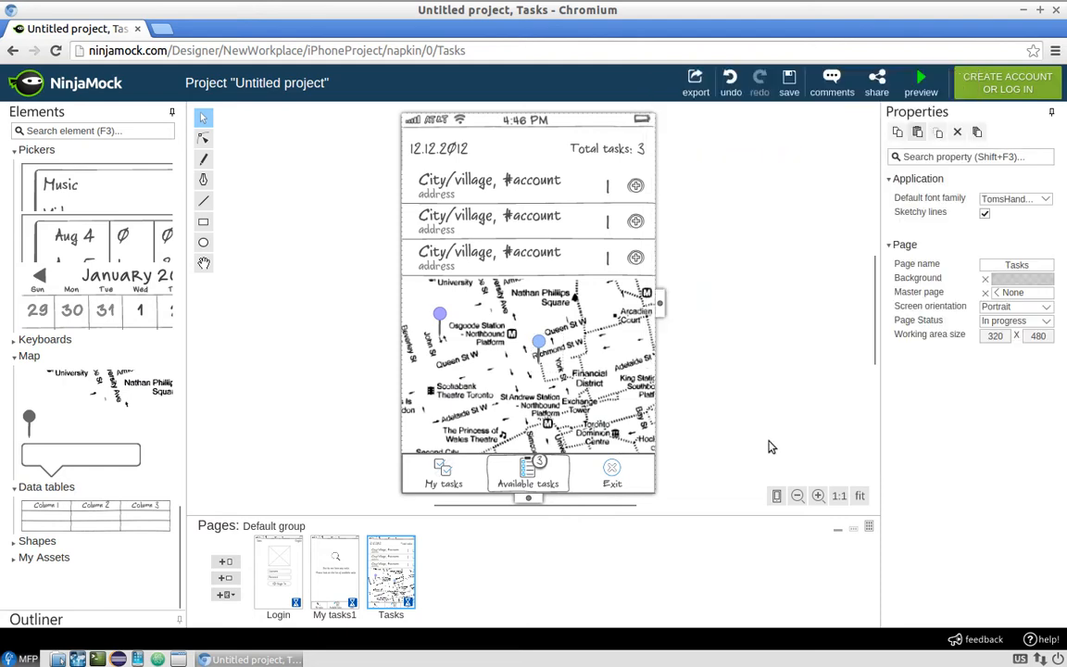
# - Duplicate the blue pin to the map's upper-right area at left 264, top 223, and colour it pale blue (RGB 175, 220, 250)
pyautogui.rightClick(550, 341)
pyautogui.moveTo(569, 352)
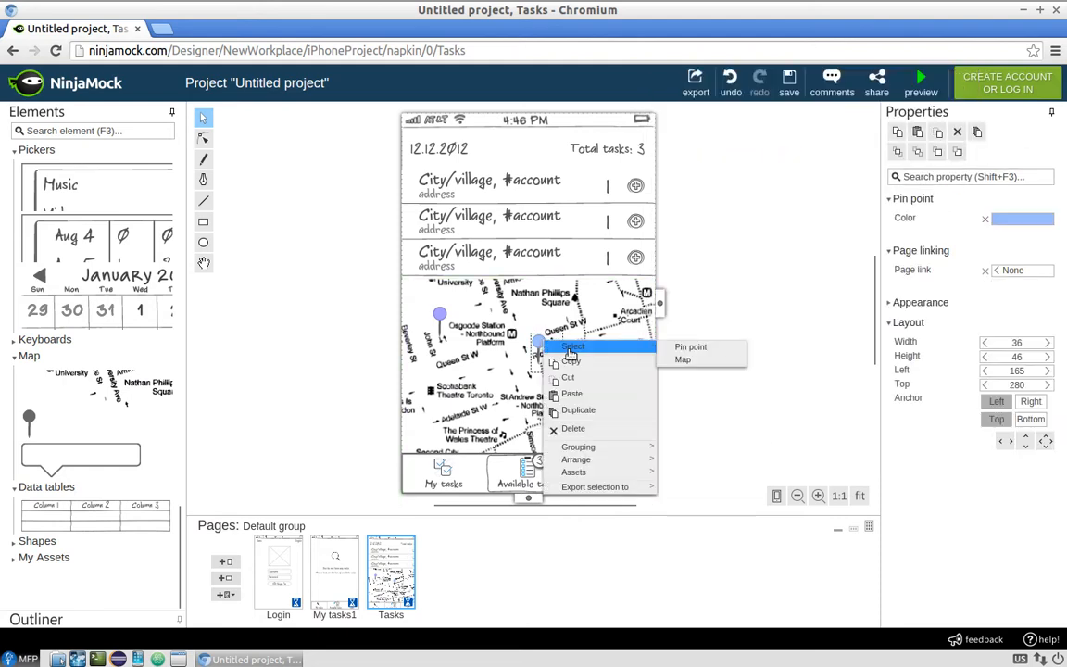
pyautogui.click(589, 411)
pyautogui.moveTo(547, 352); pyautogui.dragTo(618, 298)
pyautogui.click(1021, 218)
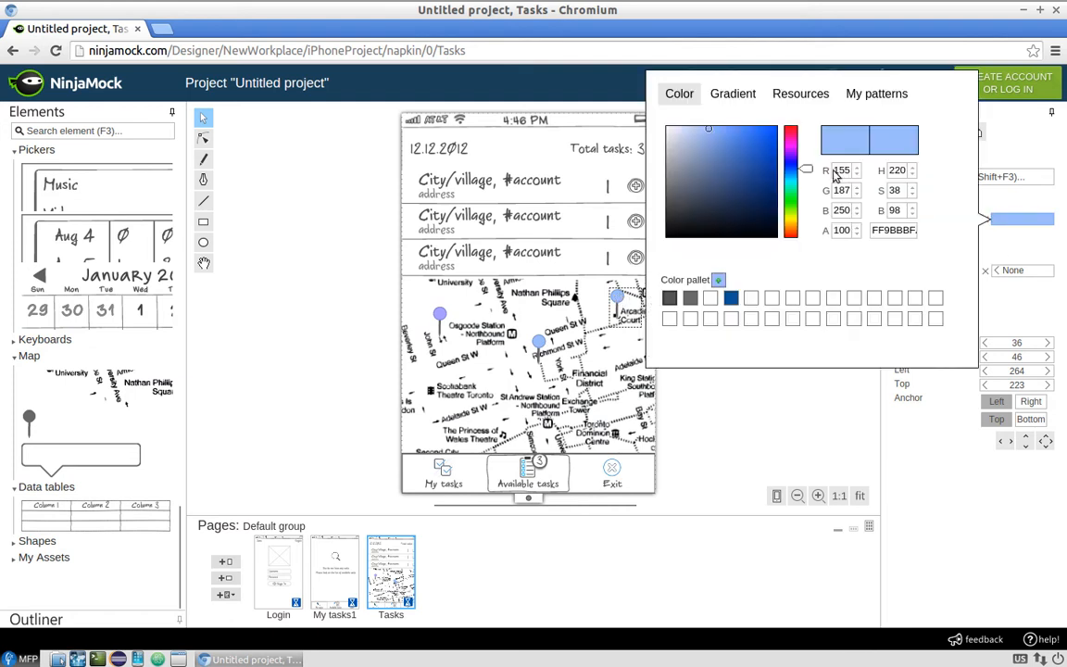
pyautogui.moveTo(792, 168); pyautogui.dragTo(786, 165)
pyautogui.click(802, 176)
pyautogui.click(733, 134)
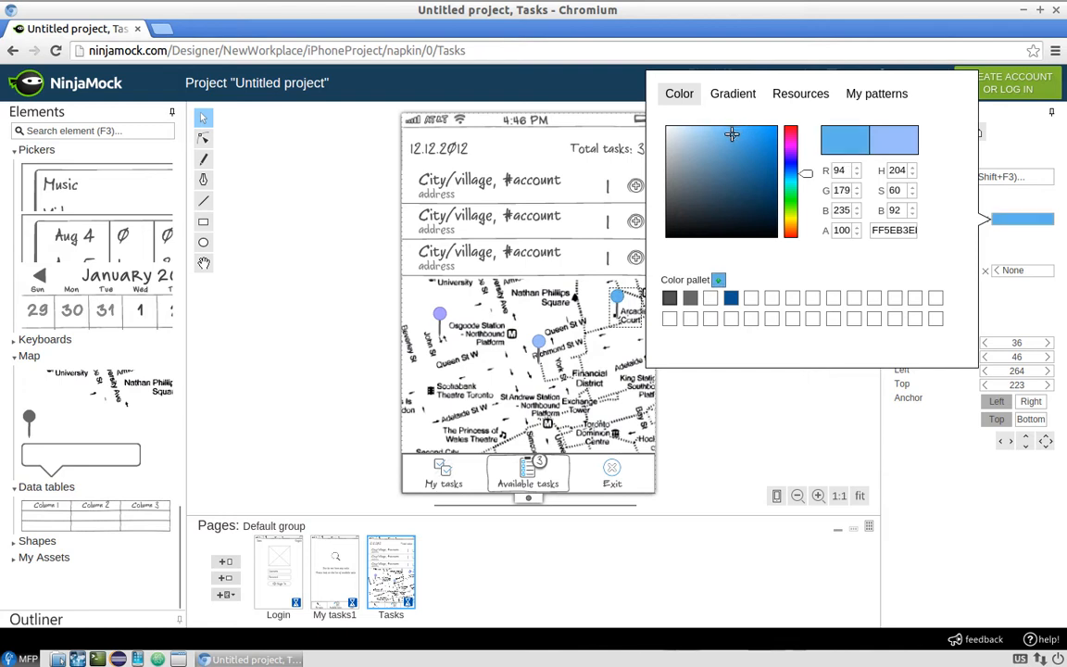
pyautogui.click(699, 127)
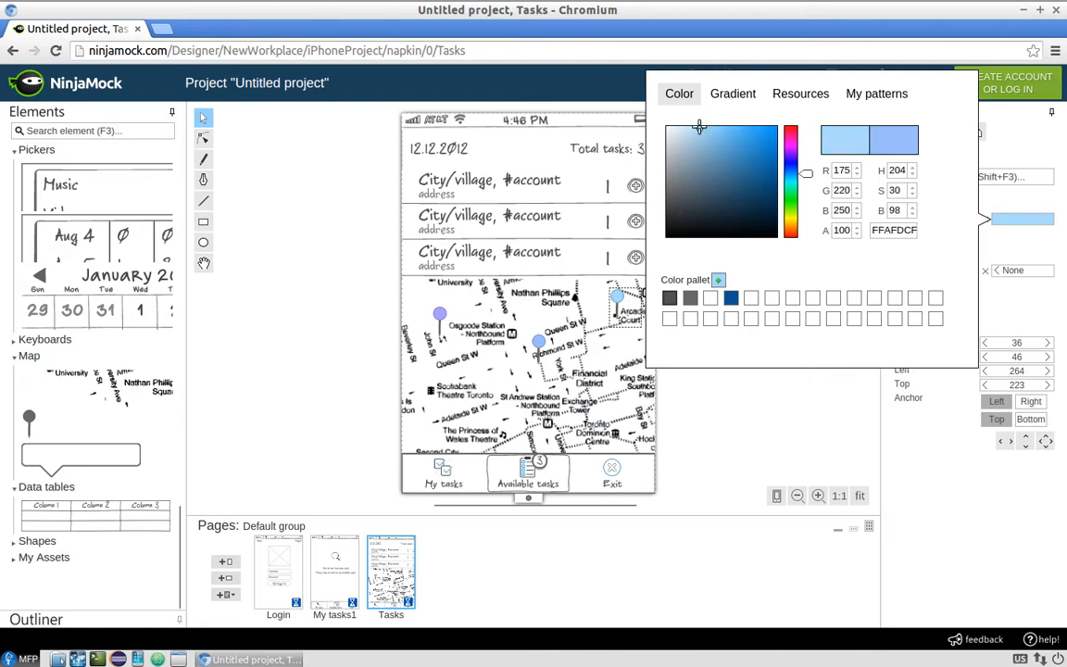
pyautogui.click(780, 412)
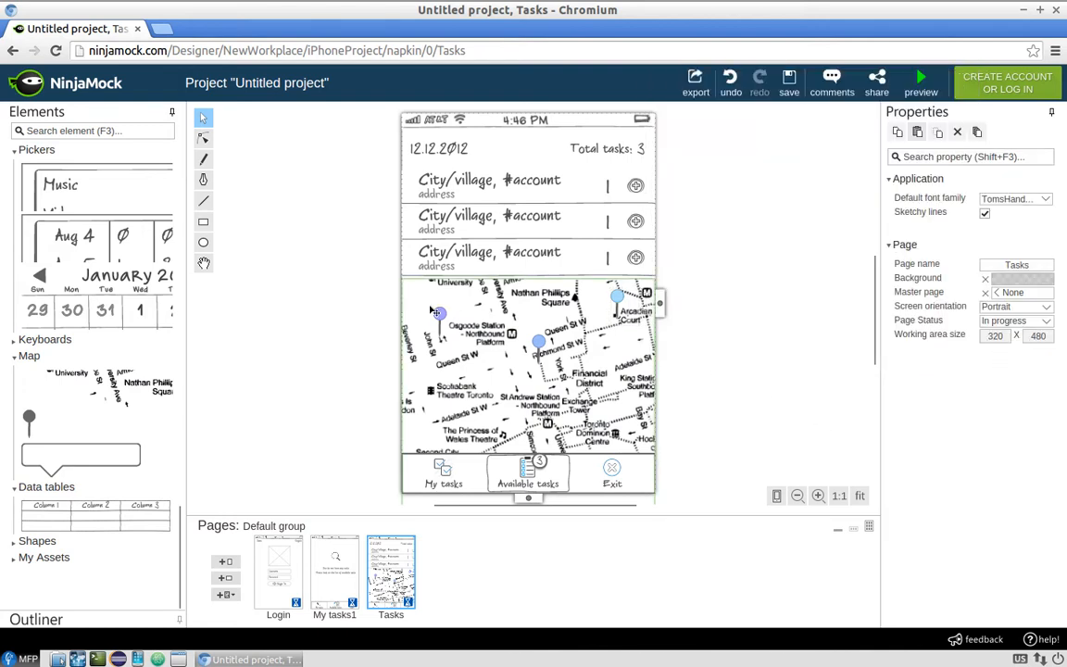
# - Add a label with the text 1 beside the purple pin and make its font colour white
pyautogui.scroll(10, 124, 327)
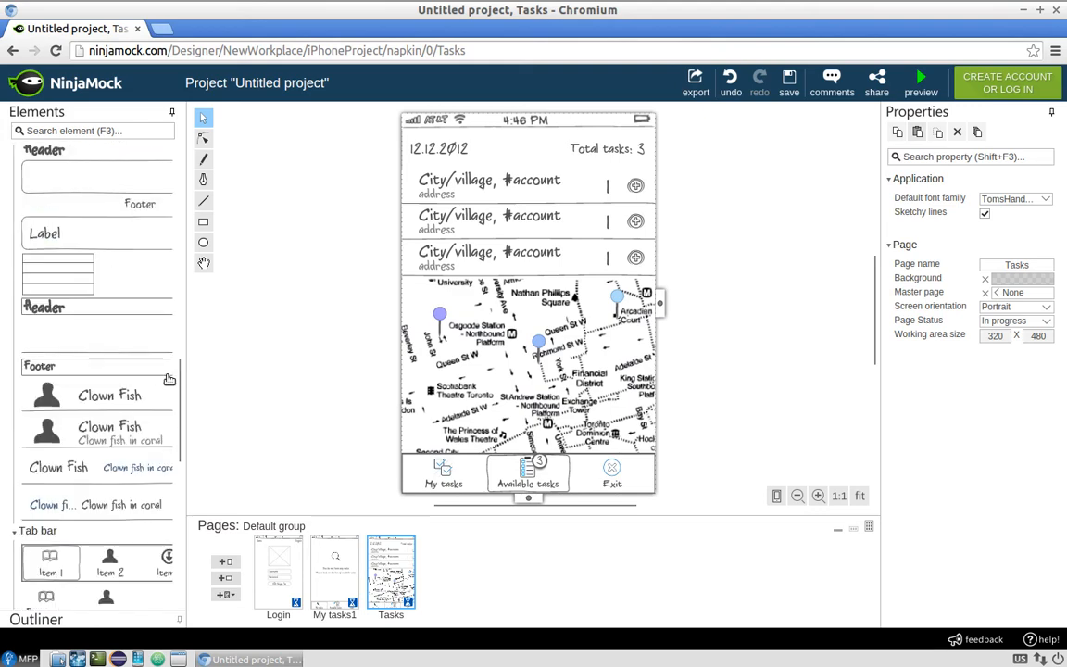
pyautogui.scroll(10, 124, 327)
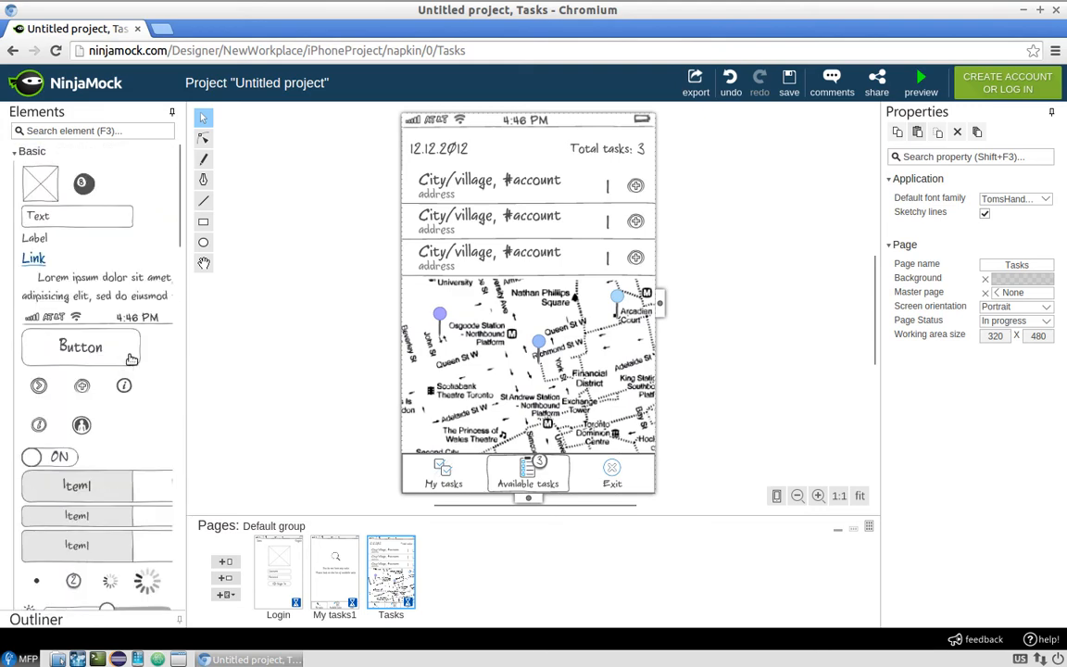
pyautogui.moveTo(35, 238); pyautogui.dragTo(443, 316)
pyautogui.write('1')
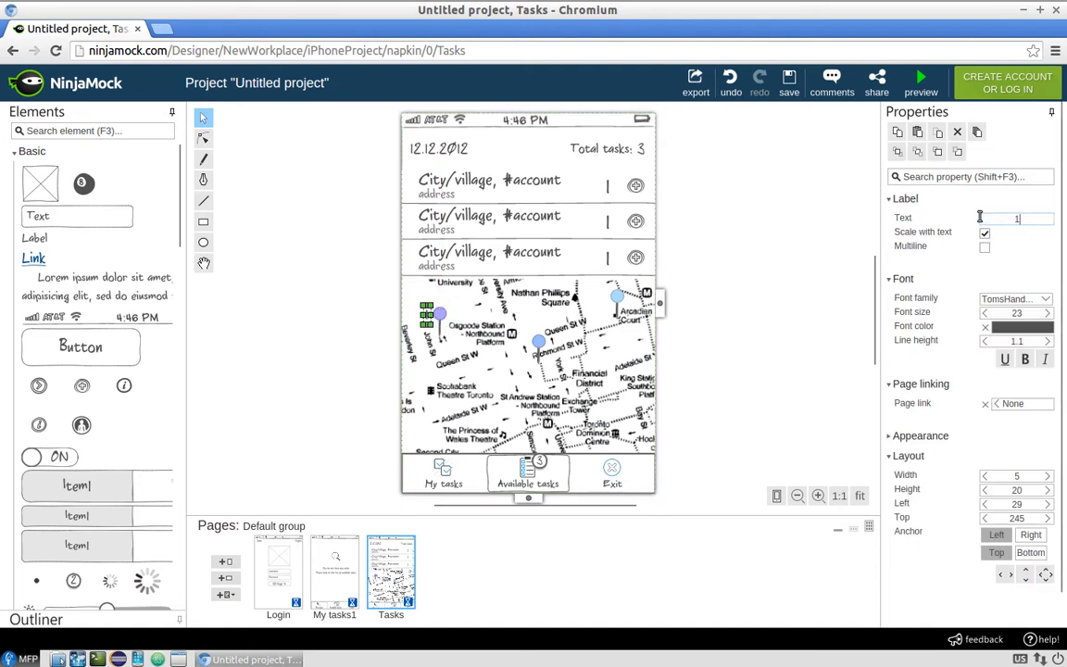
pyautogui.click(1045, 325)
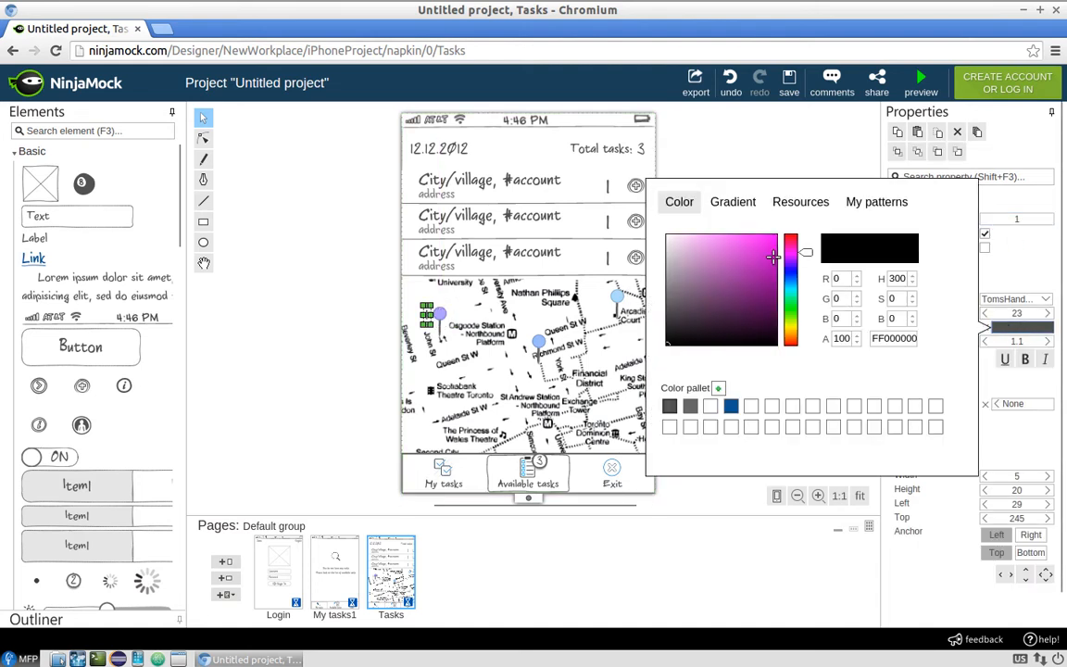
pyautogui.click(383, 278)
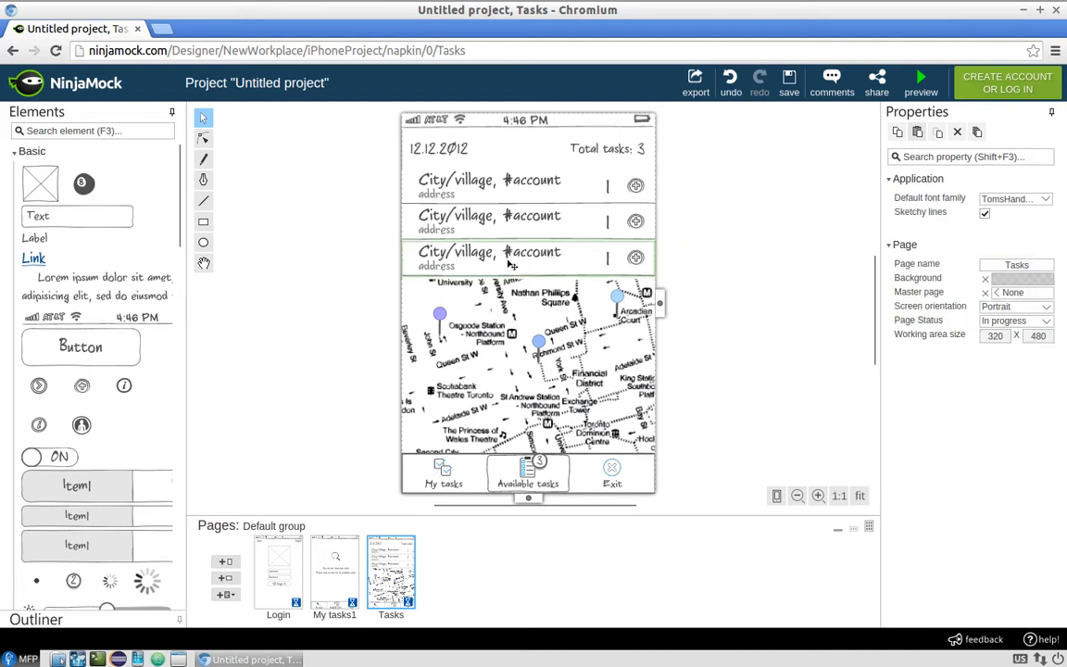
# - Nudge the label 1 onto the head of the purple pin, at left 46, top 244
pyautogui.click(431, 316)
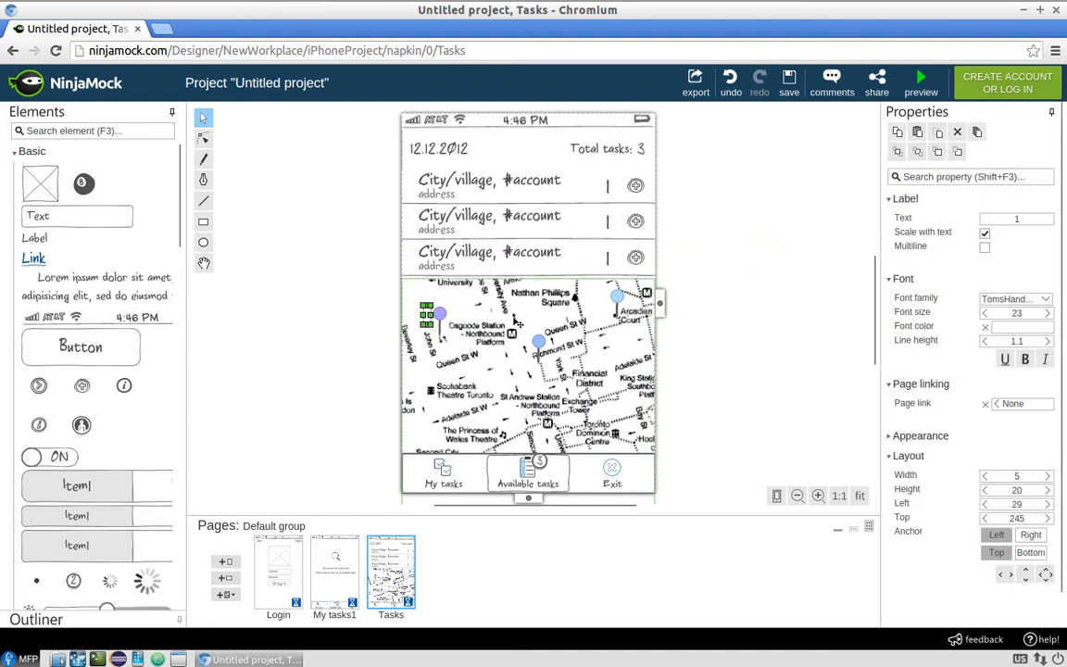
pyautogui.press('Right')
pyautogui.press('Right')
pyautogui.press('Right')
pyautogui.press('Right')
pyautogui.press('Right')
pyautogui.press('Right')
pyautogui.press('Right')
pyautogui.press('Right')
pyautogui.press('Right')
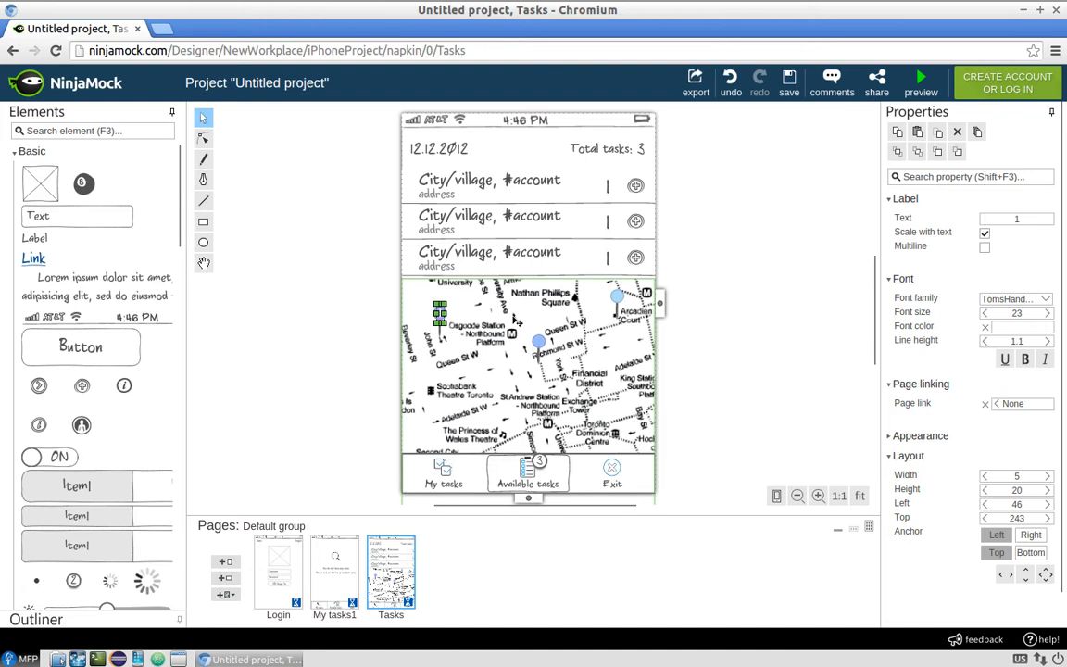
pyautogui.click(747, 352)
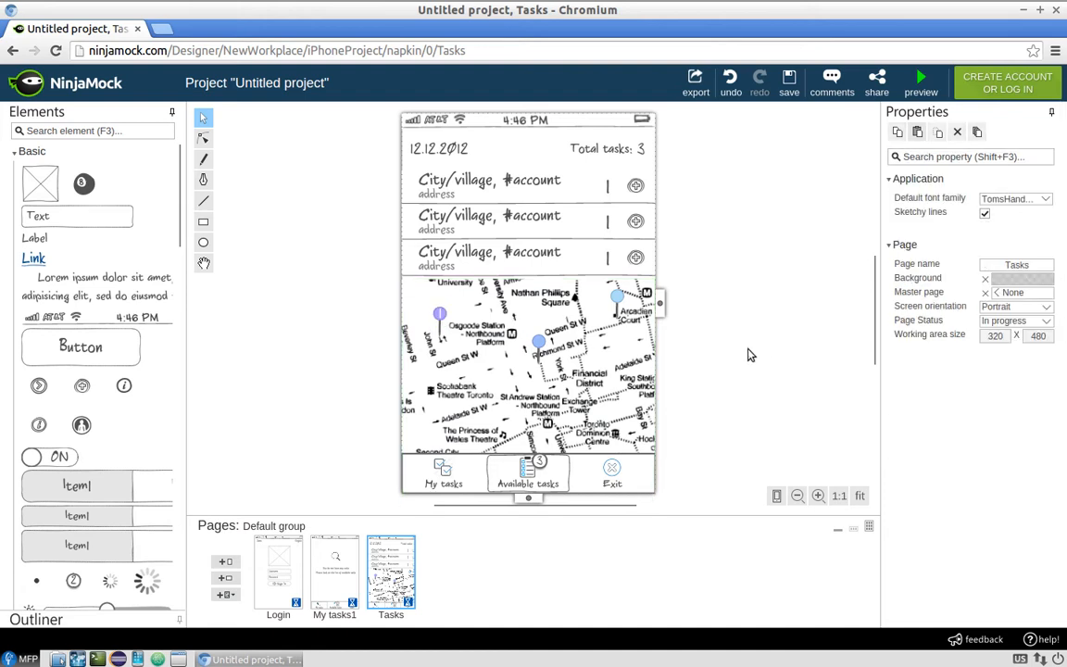
# - Copy the pin label 1 and move the pasted copy onto the middle pin, at left 170, top 280
pyautogui.click(441, 316)
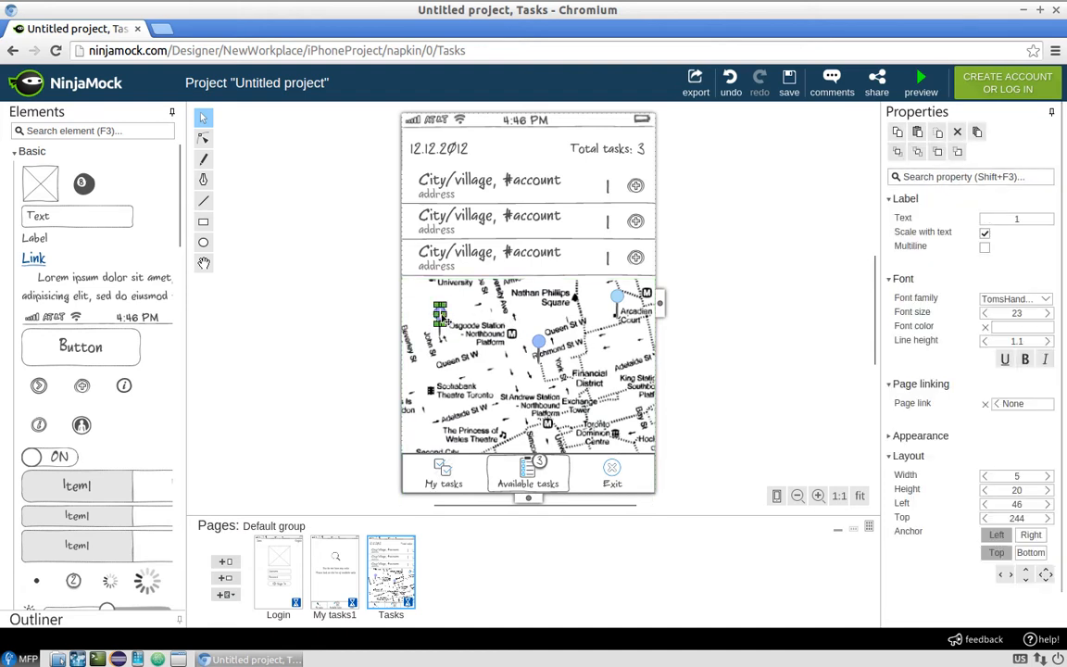
pyautogui.click(543, 343)
pyautogui.hotkey('ctrl', 'v')
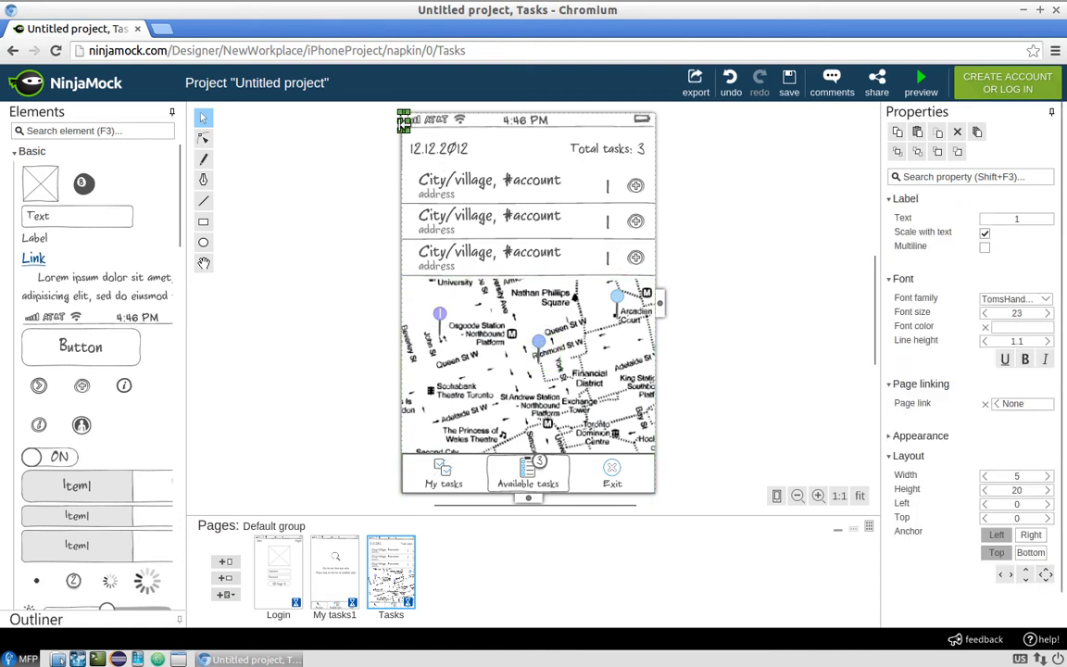
pyautogui.hotkey('shift', 'Right')
pyautogui.hotkey('shift', 'Right')
pyautogui.hotkey('shift', 'Right')
pyautogui.hotkey('shift', 'Right')
pyautogui.hotkey('shift', 'Right')
pyautogui.hotkey('shift', 'Right')
pyautogui.hotkey('shift', 'Right')
pyautogui.hotkey('shift', 'Right')
pyautogui.hotkey('shift', 'Right')
pyautogui.hotkey('shift', 'Right')
pyautogui.hotkey('shift', 'Right')
pyautogui.hotkey('shift', 'Right')
pyautogui.hotkey('shift', 'Right')
pyautogui.hotkey('shift', 'Right')
pyautogui.hotkey('shift', 'Right')
pyautogui.hotkey('shift', 'Right')
pyautogui.hotkey('shift', 'Right')
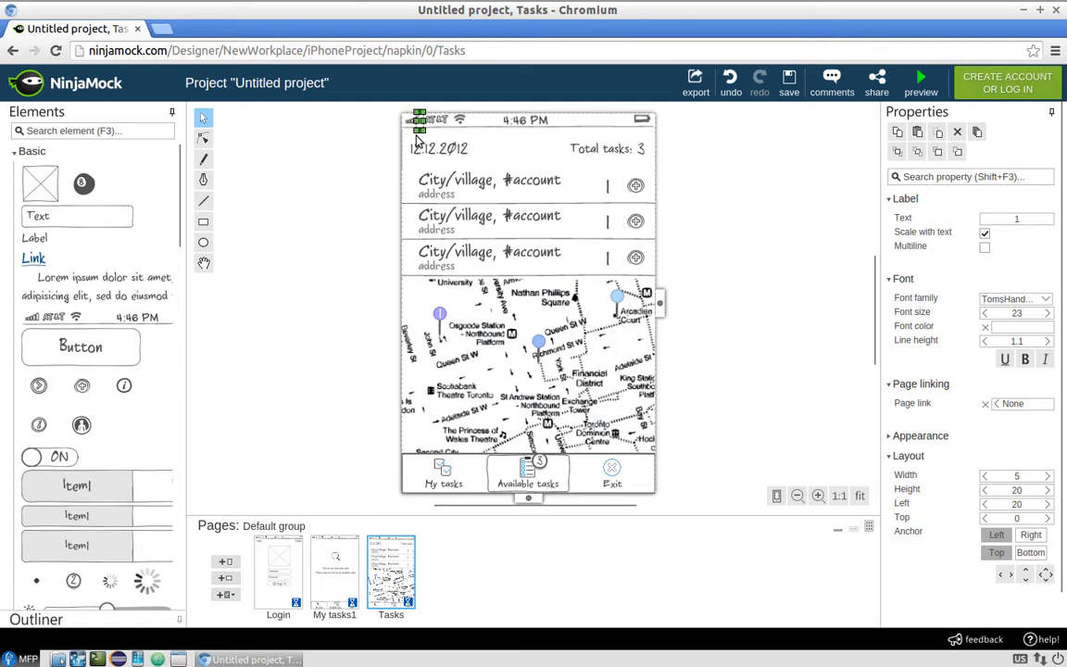
pyautogui.hotkey('shift', 'Down')
pyautogui.hotkey('shift', 'Down')
pyautogui.hotkey('shift', 'Down')
pyautogui.hotkey('shift', 'Down')
pyautogui.hotkey('shift', 'Down')
pyautogui.hotkey('shift', 'Down')
pyautogui.hotkey('shift', 'Down')
pyautogui.hotkey('shift', 'Down')
pyautogui.hotkey('shift', 'Down')
pyautogui.hotkey('shift', 'Down')
pyautogui.hotkey('shift', 'Down')
pyautogui.hotkey('shift', 'Down')
pyautogui.hotkey('shift', 'Down')
pyautogui.hotkey('shift', 'Down')
pyautogui.hotkey('shift', 'Down')
pyautogui.hotkey('shift', 'Down')
pyautogui.hotkey('shift', 'Down')
pyautogui.hotkey('shift', 'Down')
pyautogui.hotkey('shift', 'Down')
pyautogui.hotkey('shift', 'Down')
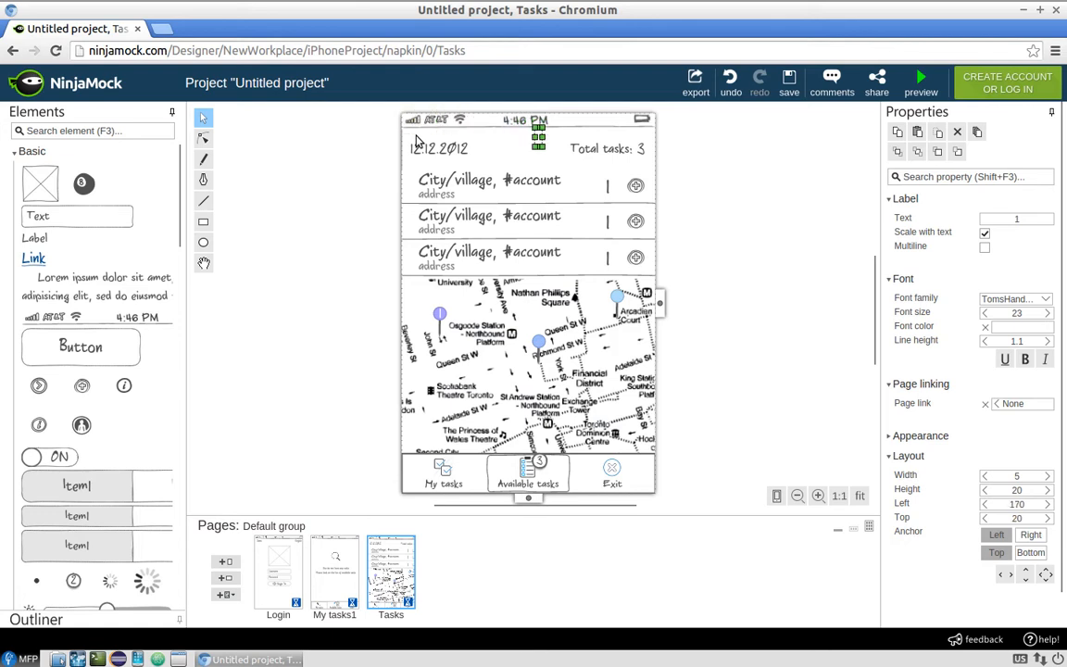
pyautogui.hotkey('shift', 'Down')
pyautogui.hotkey('shift', 'Down')
pyautogui.hotkey('shift', 'Down')
pyautogui.hotkey('shift', 'Down')
pyautogui.hotkey('shift', 'Down')
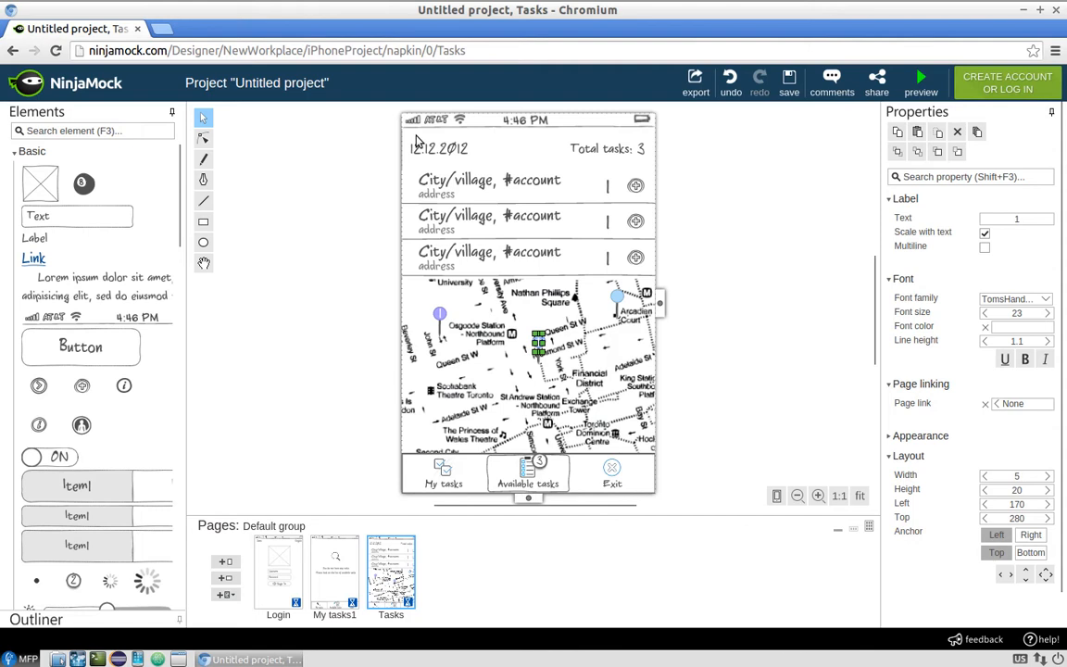
# - Change the middle pin's label text to 2 and centre it on the pin head at left 169
pyautogui.doubleClick(1018, 219)
pyautogui.write('2')
pyautogui.click(749, 331)
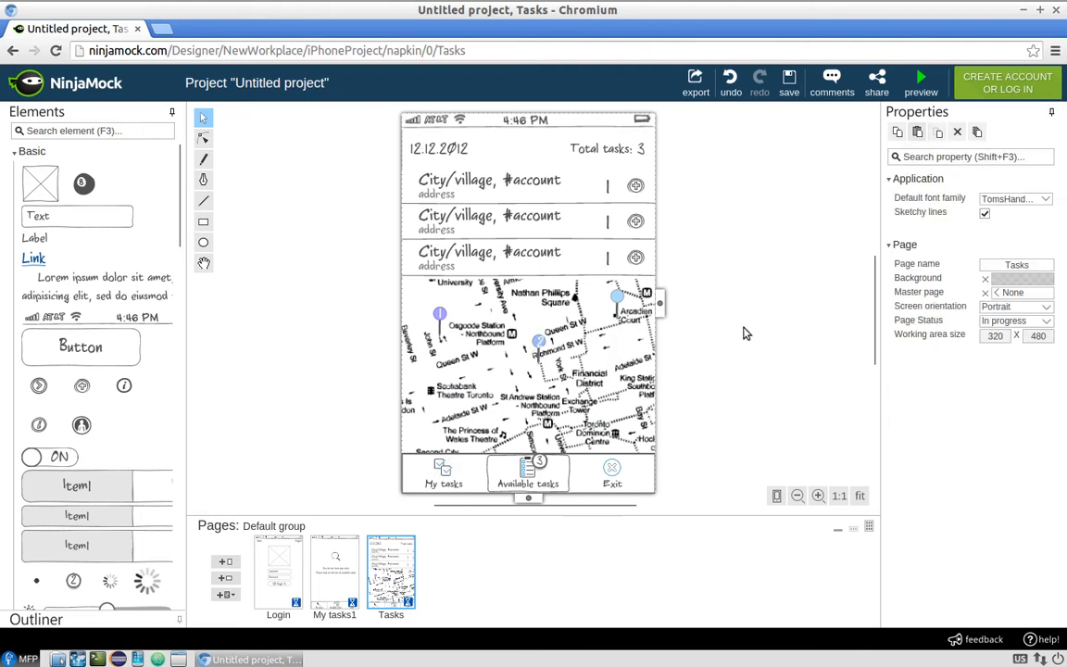
pyautogui.click(544, 344)
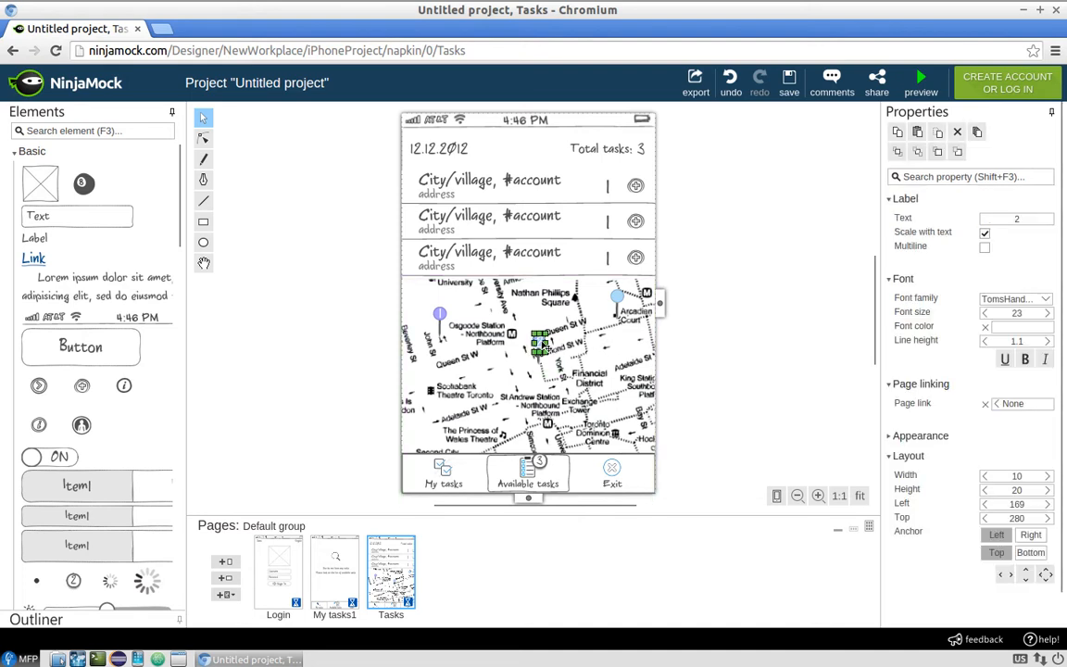
pyautogui.click(727, 346)
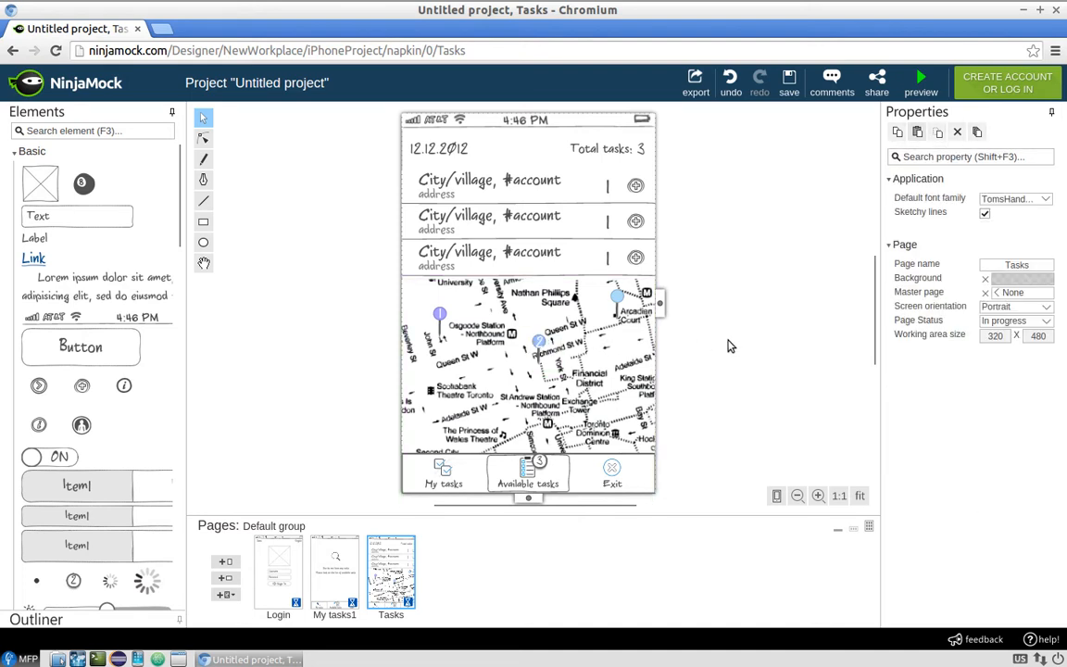
# - Paste another copy of the pin label and move it onto the pale blue pin, at left 270, top 220
pyautogui.click(558, 341)
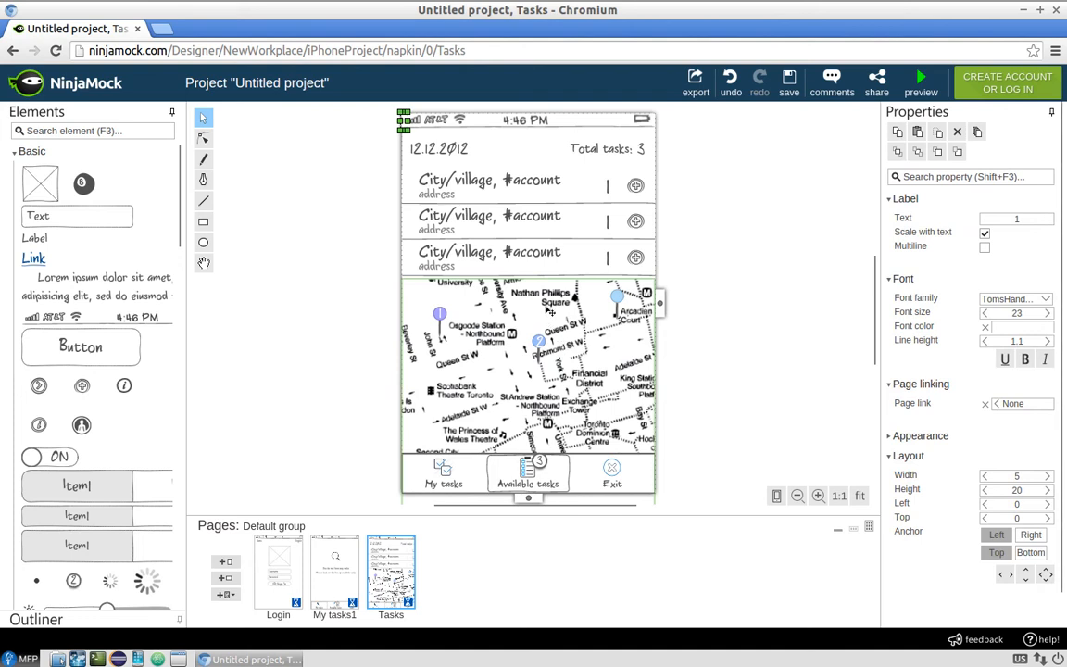
pyautogui.hotkey('shift', 'Right')
pyautogui.hotkey('shift', 'Right')
pyautogui.hotkey('shift', 'Right')
pyautogui.hotkey('shift', 'Right')
pyautogui.hotkey('shift', 'Right')
pyautogui.hotkey('shift', 'Right')
pyautogui.hotkey('shift', 'Right')
pyautogui.hotkey('shift', 'Right')
pyautogui.hotkey('shift', 'Right')
pyautogui.hotkey('shift', 'Right')
pyautogui.hotkey('shift', 'Right')
pyautogui.hotkey('shift', 'Right')
pyautogui.hotkey('shift', 'Right')
pyautogui.hotkey('shift', 'Right')
pyautogui.hotkey('shift', 'Right')
pyautogui.hotkey('shift', 'Right')
pyautogui.hotkey('shift', 'Right')
pyautogui.hotkey('shift', 'Right')
pyautogui.hotkey('shift', 'Right')
pyautogui.hotkey('shift', 'Right')
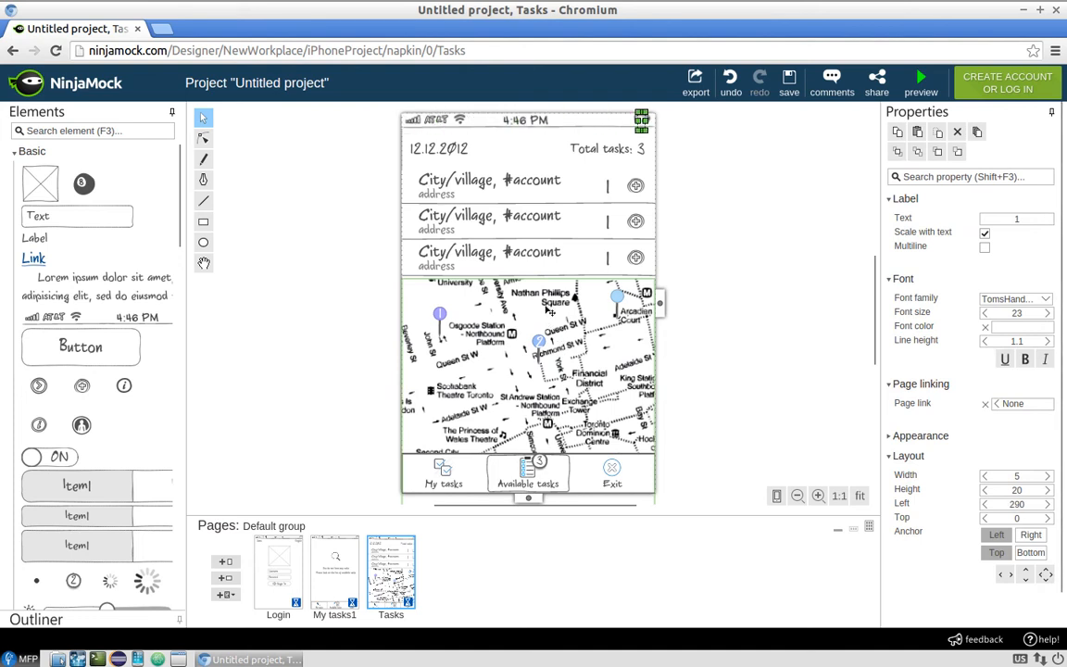
pyautogui.hotkey('shift', 'Left')
pyautogui.hotkey('shift', 'Left')
pyautogui.hotkey('shift', 'Left')
pyautogui.hotkey('shift', 'Down')
pyautogui.hotkey('shift', 'Down')
pyautogui.hotkey('shift', 'Down')
pyautogui.hotkey('shift', 'Down')
pyautogui.hotkey('shift', 'Down')
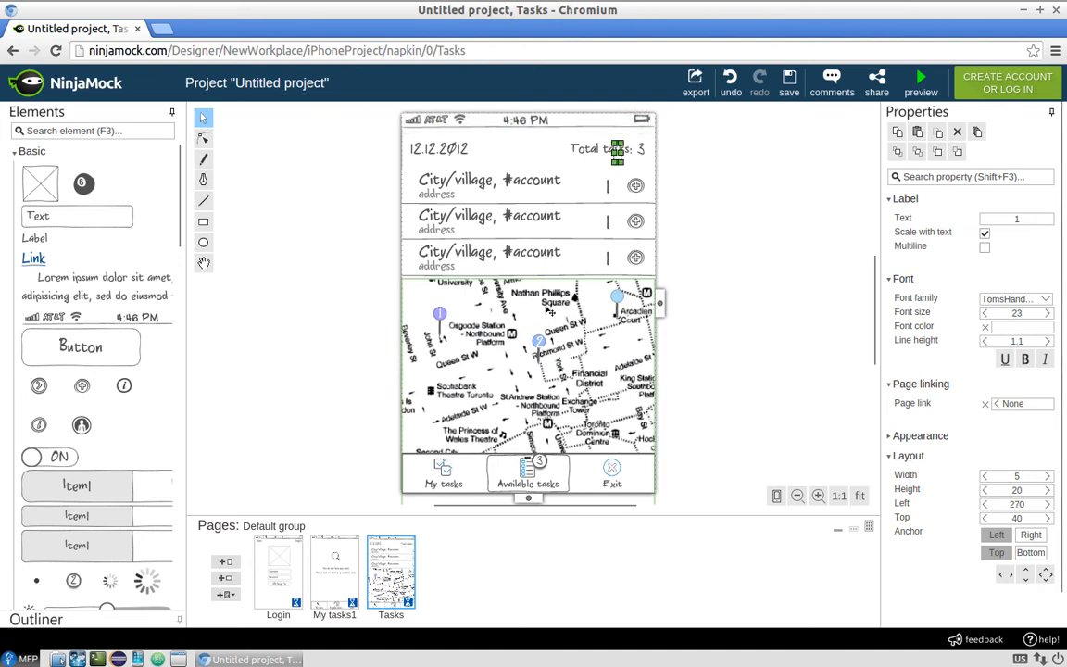
pyautogui.hotkey('shift', 'Down')
pyautogui.hotkey('shift', 'Down')
pyautogui.hotkey('shift', 'Down')
pyautogui.hotkey('shift', 'Down')
pyautogui.hotkey('shift', 'Down')
pyautogui.hotkey('shift', 'Down')
pyautogui.hotkey('shift', 'Down')
pyautogui.hotkey('shift', 'Down')
pyautogui.hotkey('shift', 'Down')
pyautogui.hotkey('shift', 'Down')
pyautogui.hotkey('shift', 'Down')
pyautogui.hotkey('shift', 'Down')
pyautogui.hotkey('shift', 'Down')
pyautogui.hotkey('shift', 'Down')
pyautogui.hotkey('shift', 'Down')
pyautogui.hotkey('shift', 'Down')
pyautogui.hotkey('shift', 'Down')
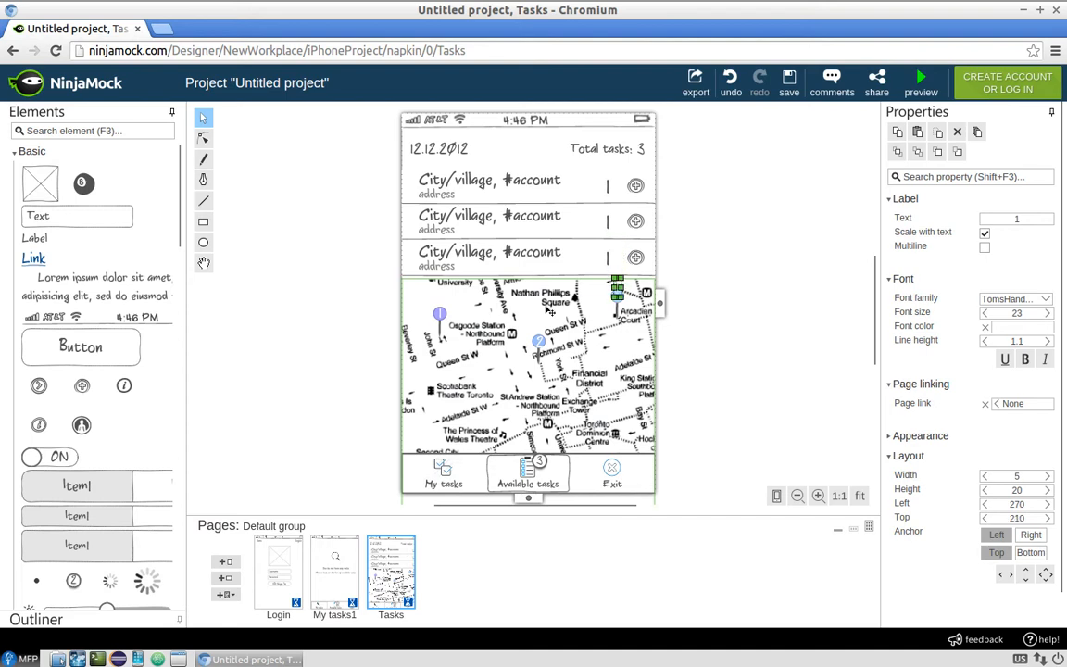
# - Change the pale blue pin's label text to 3 and centre it on the pin head
pyautogui.doubleClick(1014, 218)
pyautogui.write('3')
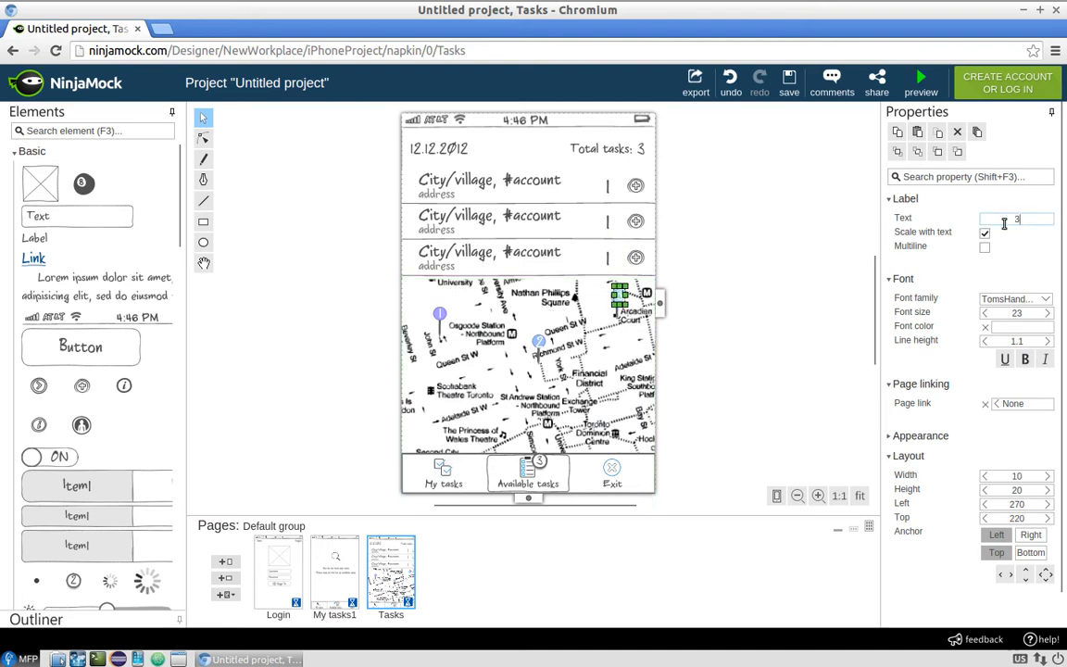
pyautogui.click(778, 287)
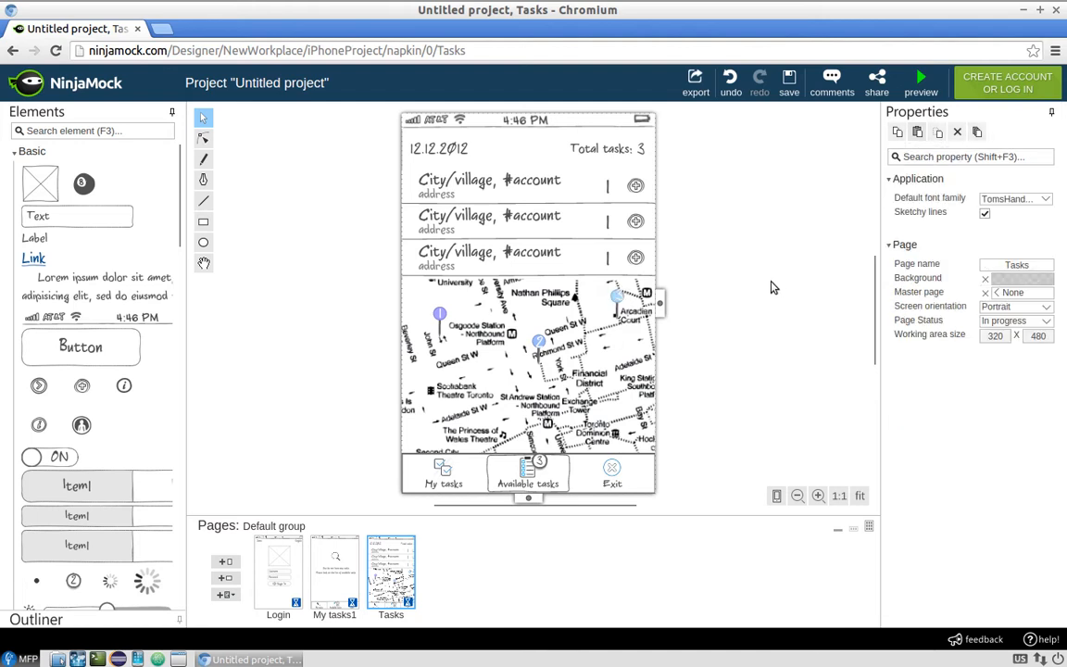
pyautogui.click(623, 303)
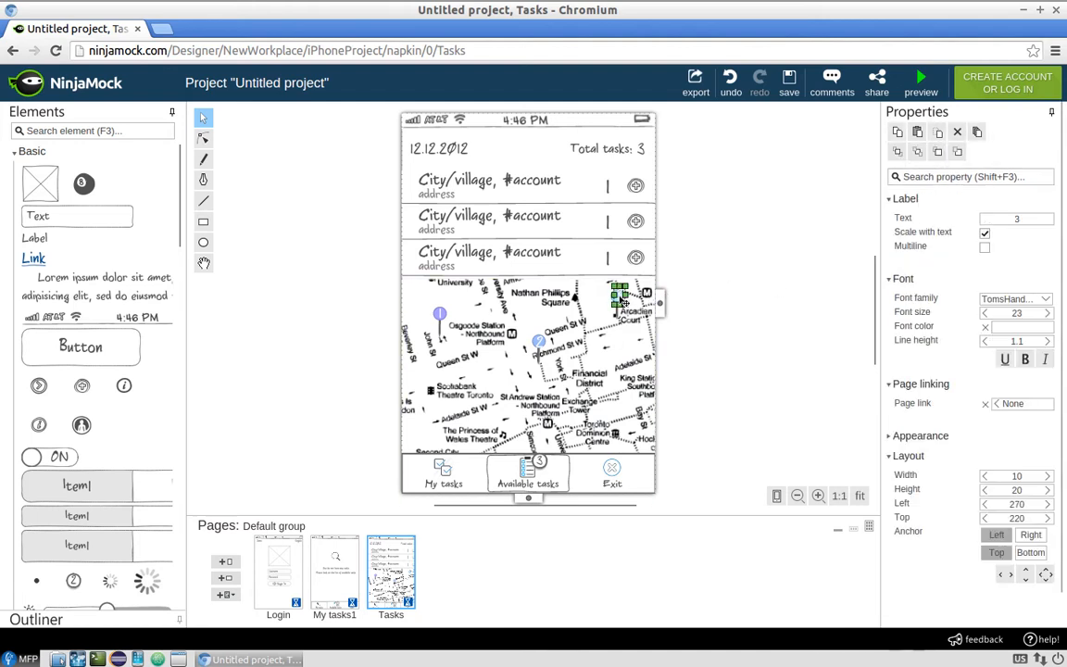
pyautogui.click(789, 269)
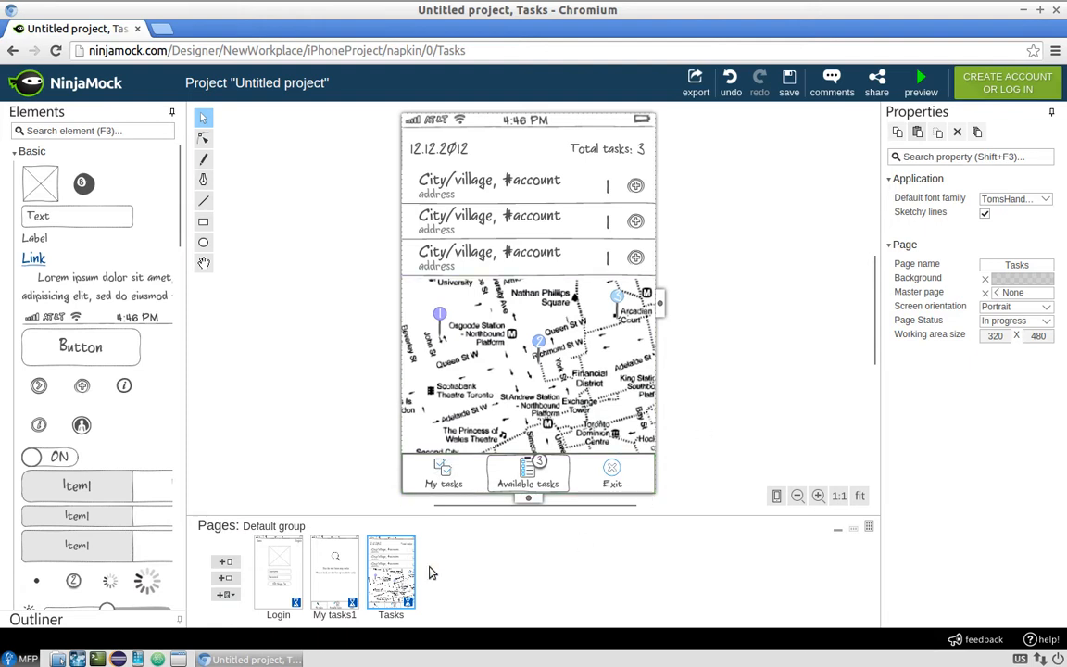
# - Duplicate the My tasks1 page and place the copy after the Tasks page
pyautogui.click(336, 576)
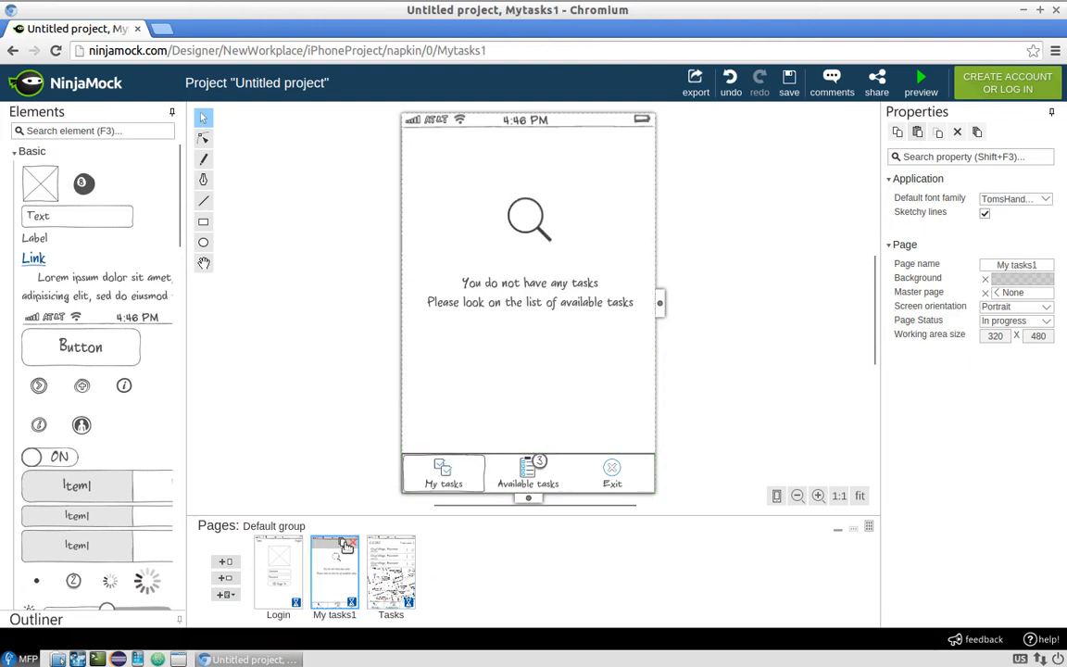
pyautogui.click(343, 543)
pyautogui.moveTo(389, 556); pyautogui.dragTo(468, 584)
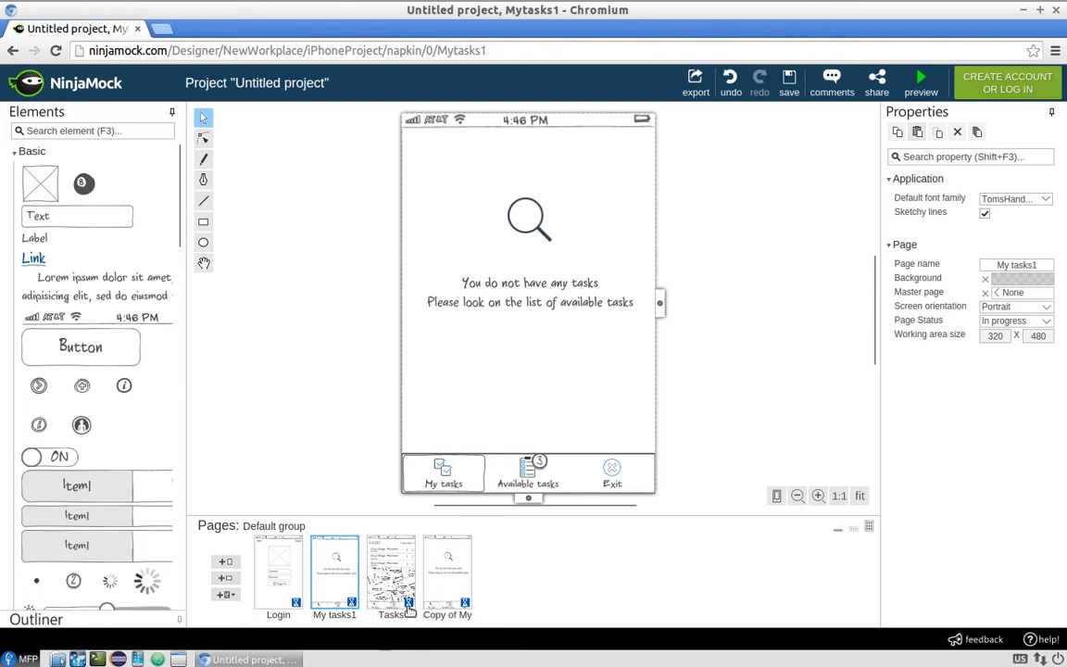
# - Rename the copied My tasks1 page as My tasks2
pyautogui.click(448, 570)
pyautogui.moveTo(1015, 264); pyautogui.dragTo(978, 265)
pyautogui.press('BackSpace')
pyautogui.press('Delete')
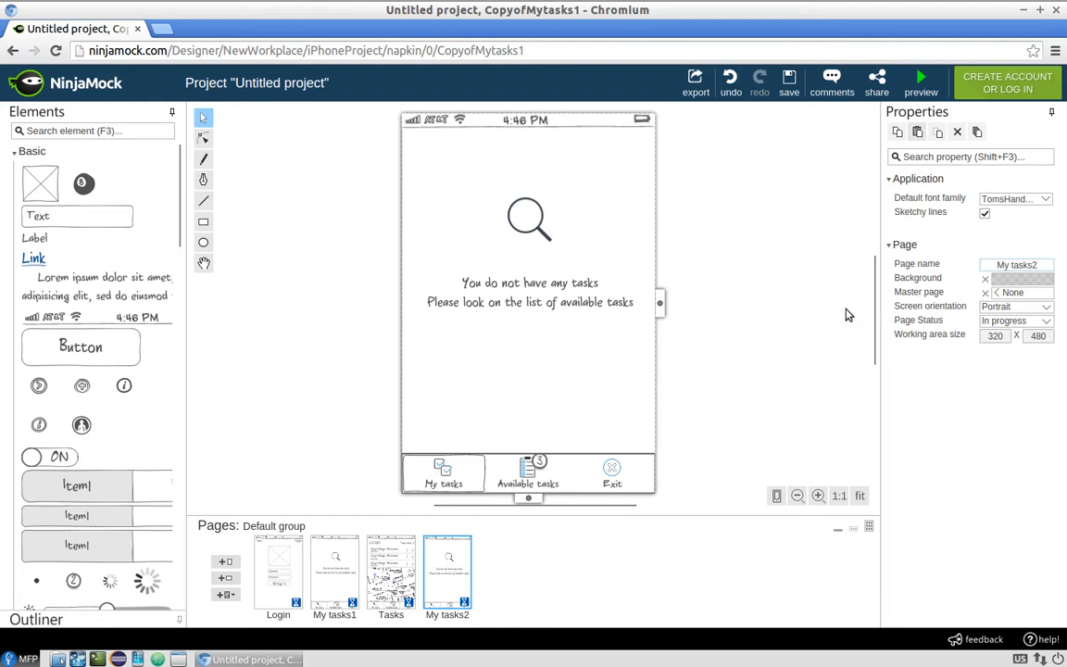
# - Delete both empty-state text lines and the magnifying glass from the My tasks2 page
pyautogui.click(593, 306)
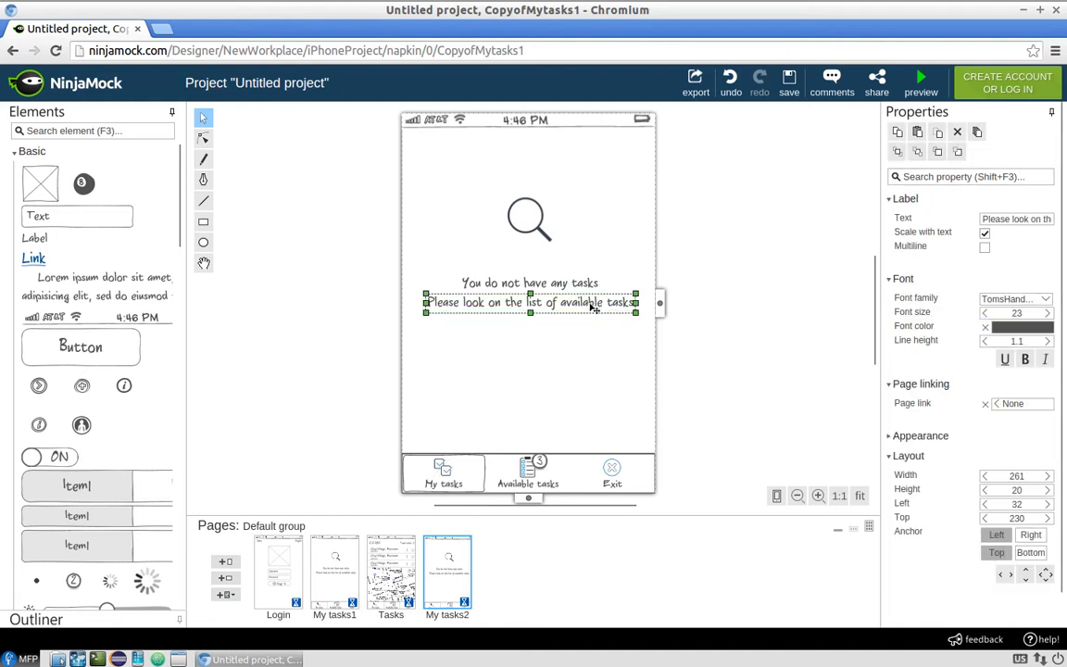
pyautogui.press('Delete')
pyautogui.click(584, 284)
pyautogui.press('Delete')
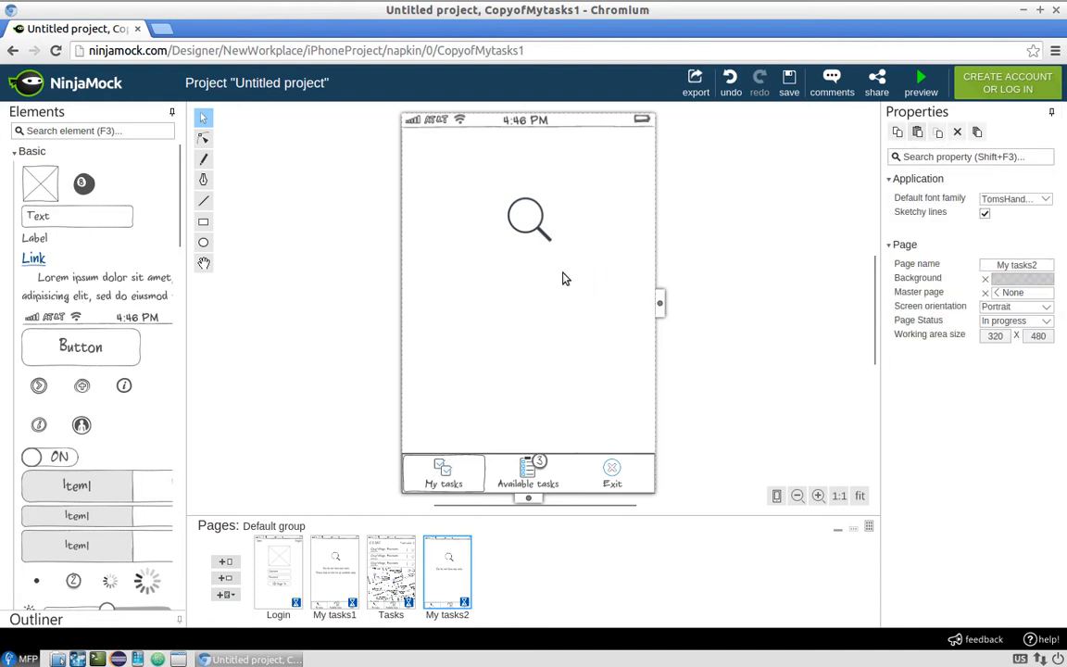
pyautogui.click(523, 211)
pyautogui.press('Delete')
# - Set the message indicator on the Available tasks tab of My tasks2 to 2
pyautogui.click(543, 468)
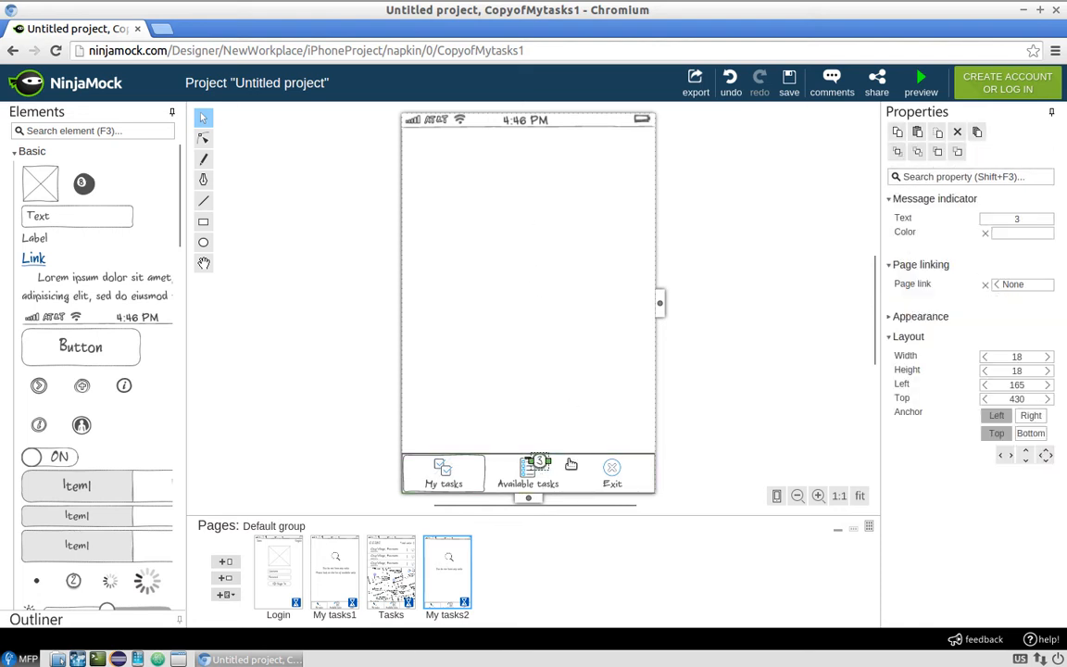
pyautogui.click(1037, 221)
pyautogui.click(780, 285)
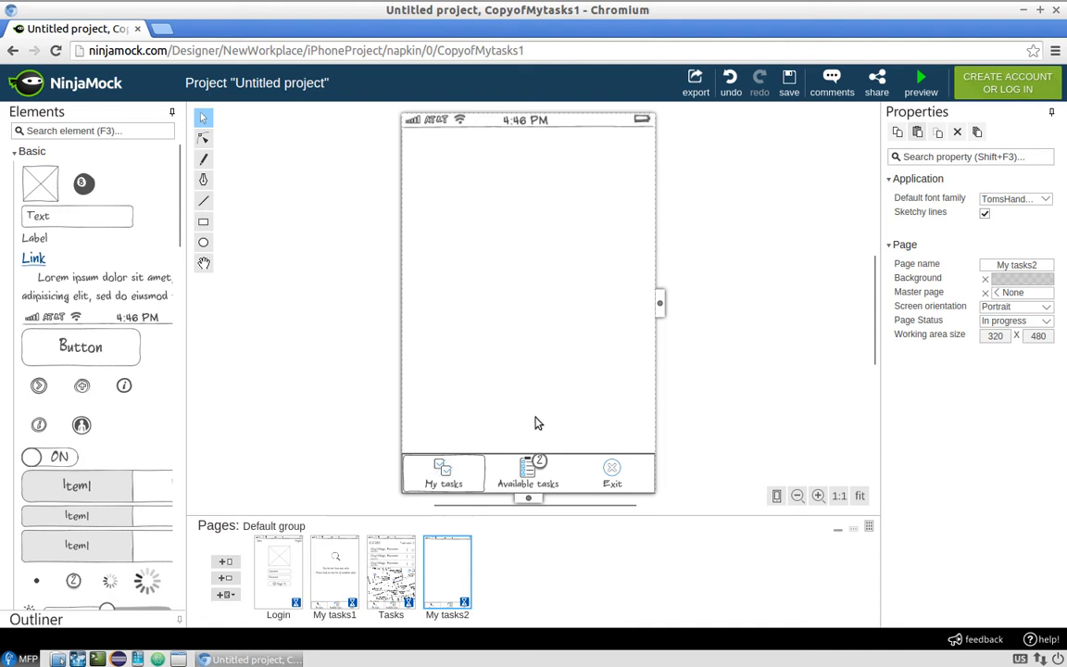
# - Copy the message indicator onto the My tasks tab at left 61, top 430, and set its text to 1
pyautogui.click(544, 463)
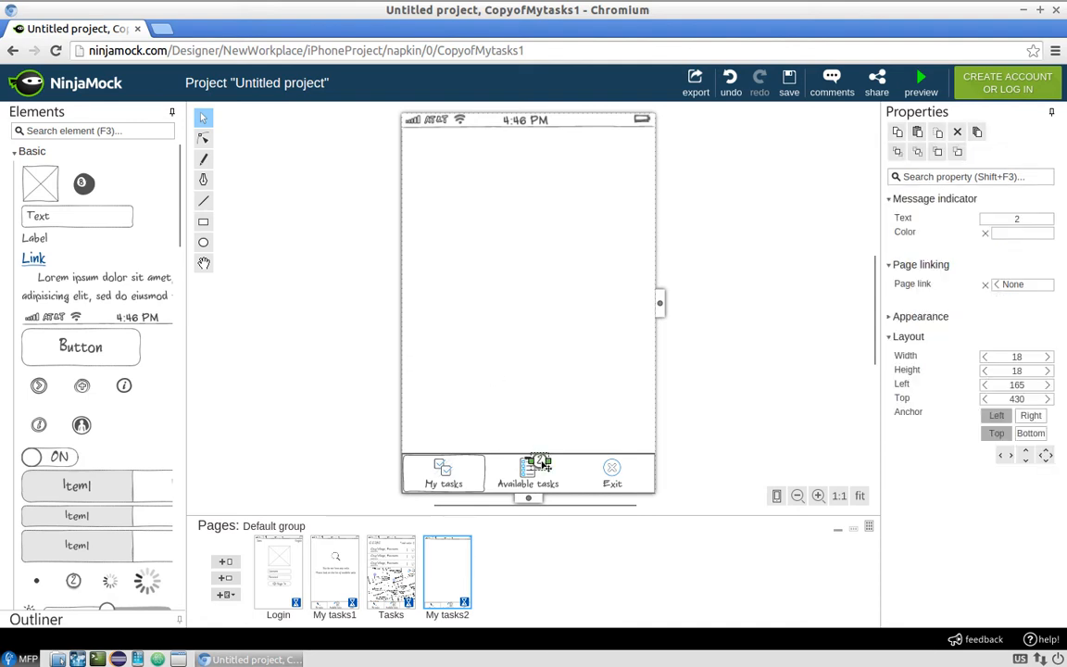
pyautogui.moveTo(551, 470); pyautogui.dragTo(463, 469)
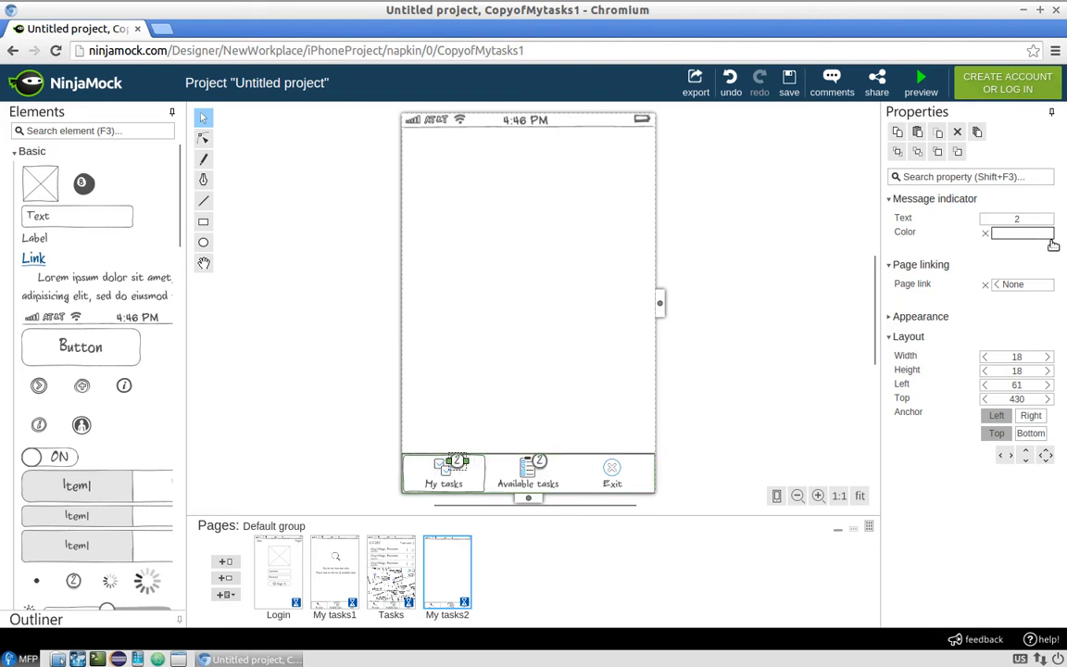
pyautogui.moveTo(1039, 221); pyautogui.dragTo(1000, 219)
pyautogui.click(779, 244)
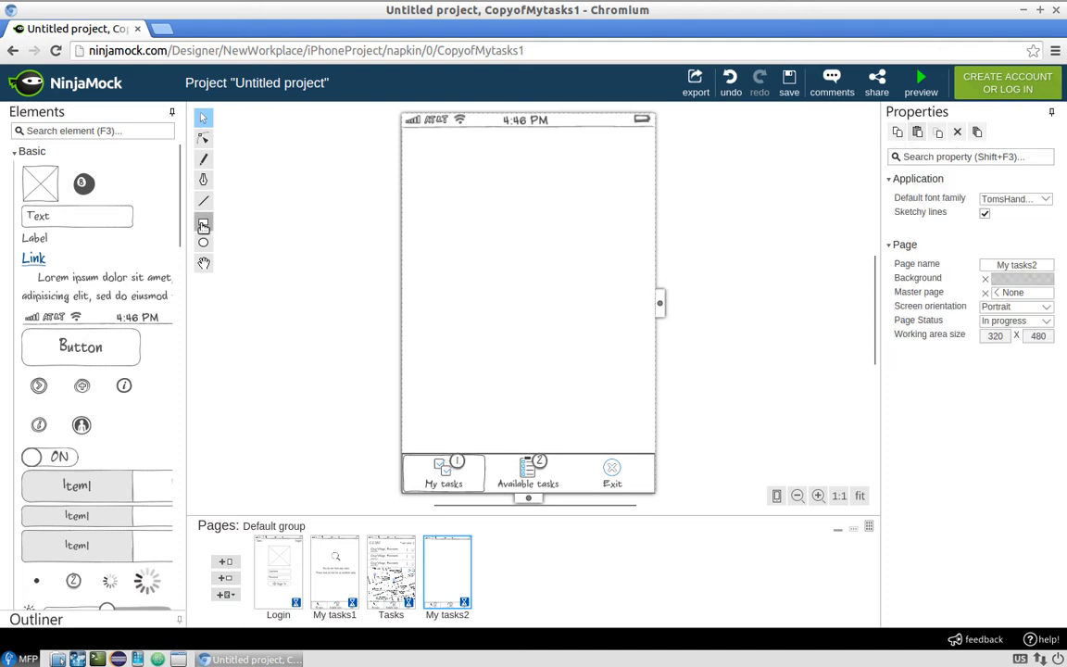
# - Add a label reading "Active:" below the status bar of My tasks2, at left 16, top 25
pyautogui.moveTo(35, 237); pyautogui.dragTo(429, 144)
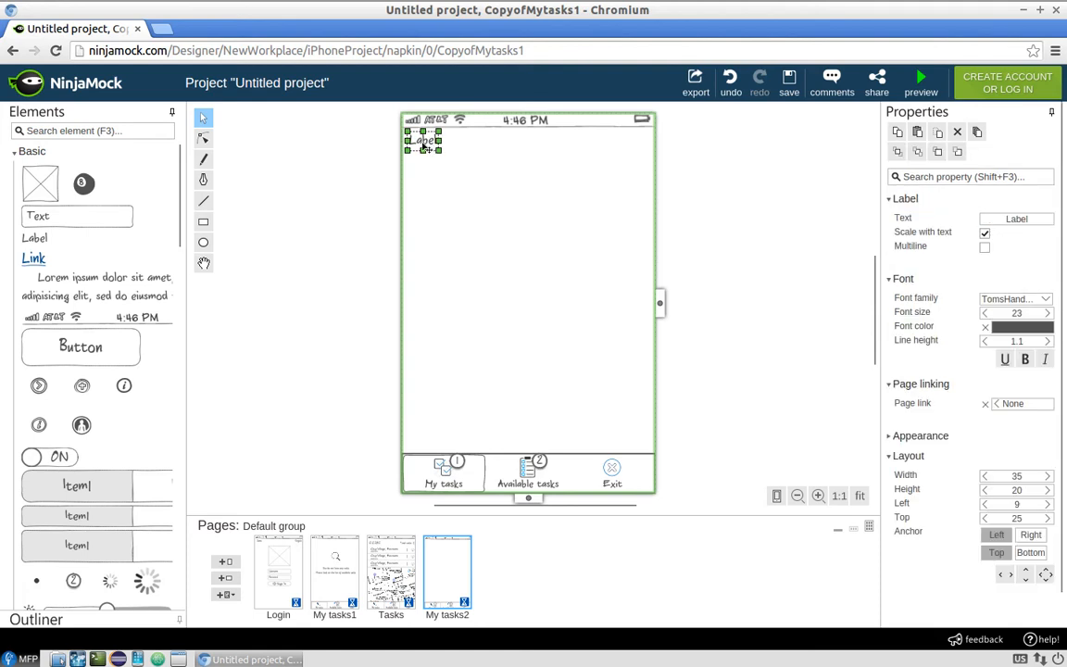
pyautogui.doubleClick(431, 146)
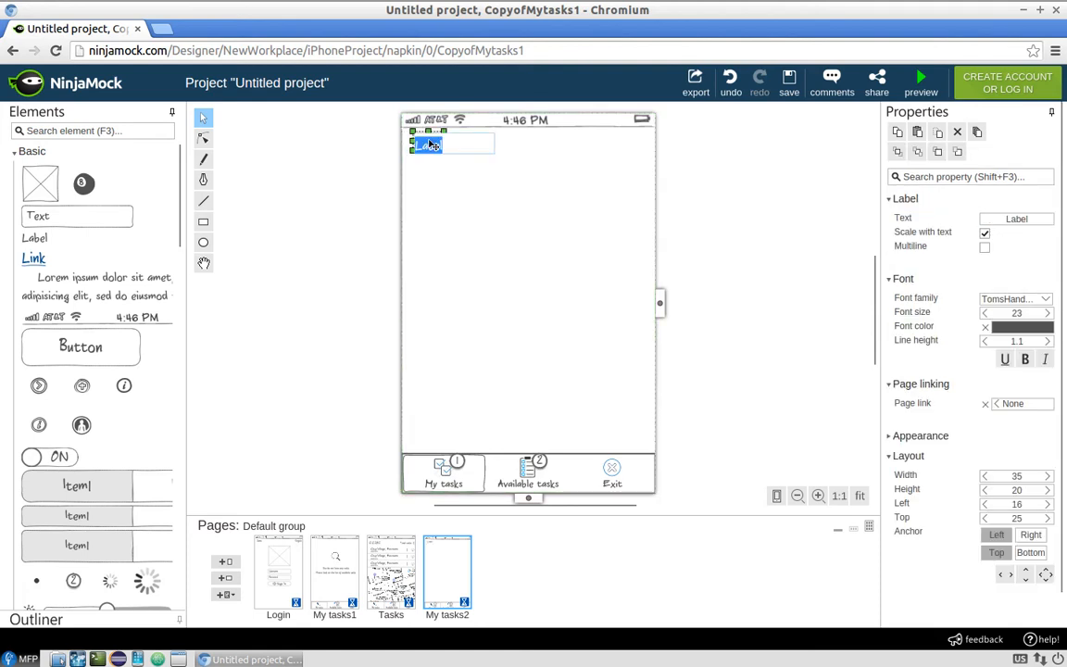
pyautogui.write('Active:')
pyautogui.press('Return')
pyautogui.click(774, 288)
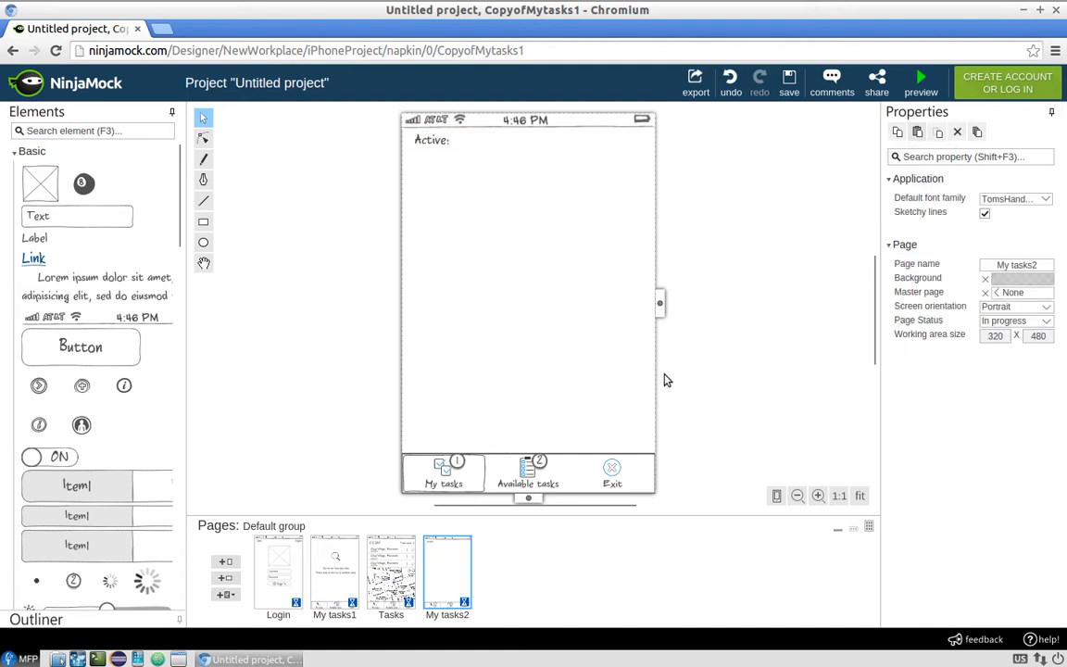
# - Copy the first task row from the Tasks page into My tasks2 and place it under the Active: label at top 47
pyautogui.click(389, 566)
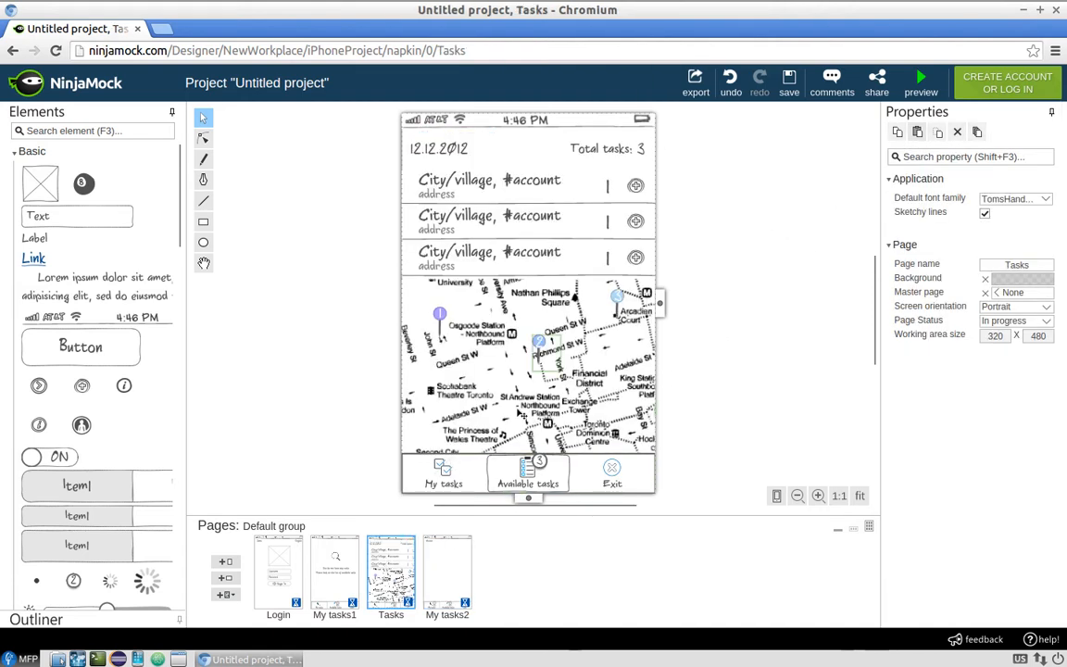
pyautogui.click(485, 188)
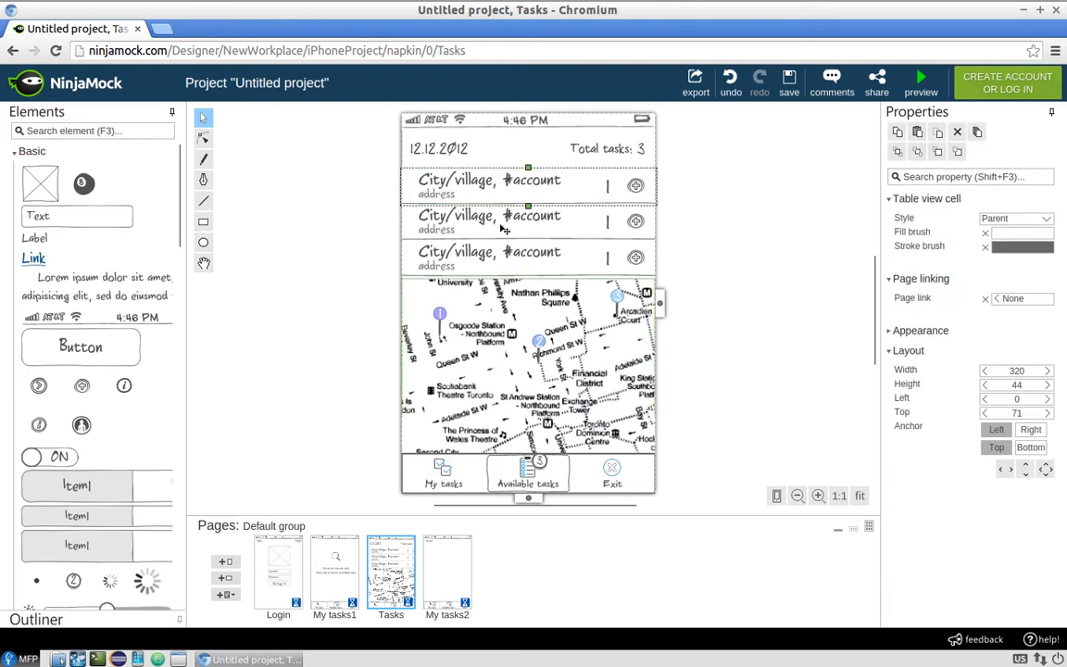
pyautogui.click(466, 557)
pyautogui.hotkey('ctrl', 'v')
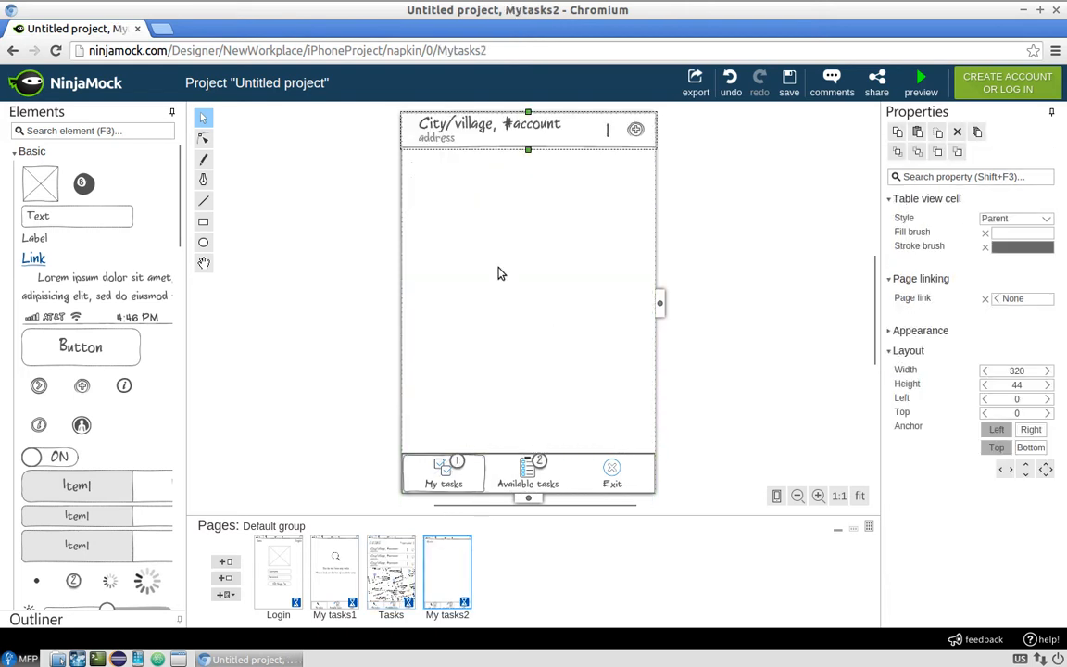
pyautogui.moveTo(514, 115); pyautogui.dragTo(512, 175)
pyautogui.click(513, 167)
pyautogui.click(571, 231)
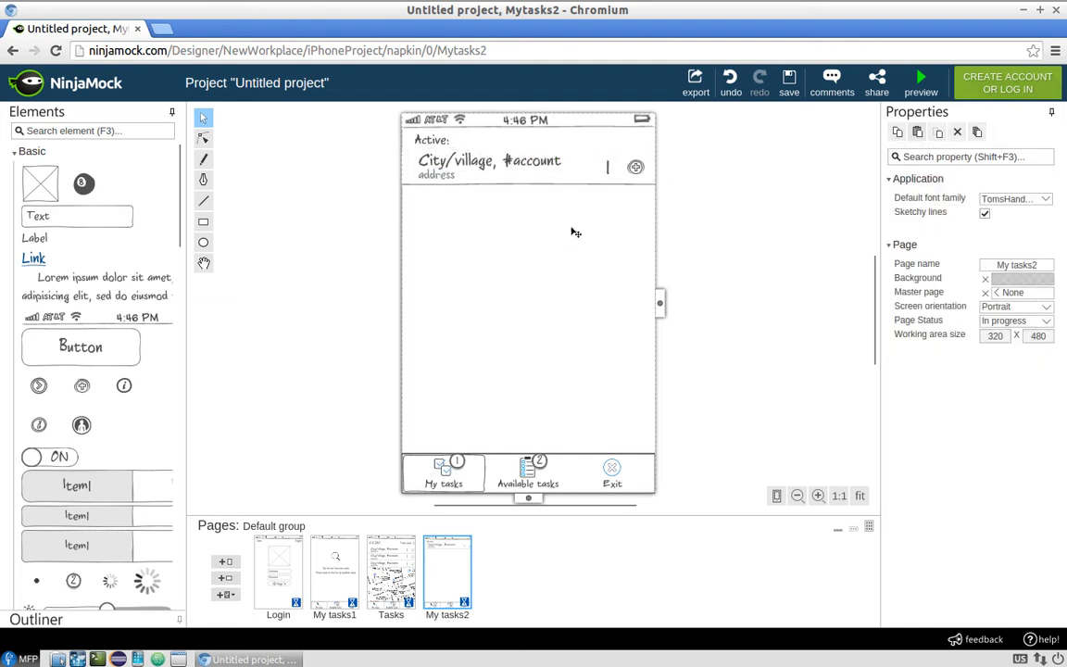
# - Delete the plus button and the number beside it from the pasted task row
pyautogui.click(646, 170)
pyautogui.click(638, 168)
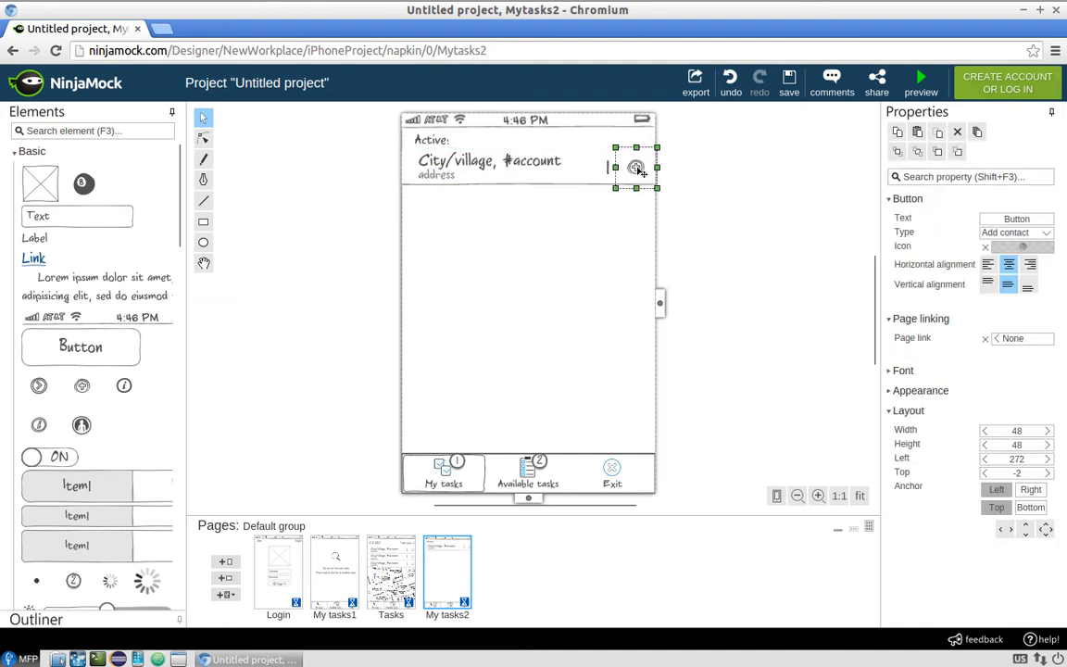
pyautogui.press('Delete')
pyautogui.click(608, 167)
pyautogui.press('Delete')
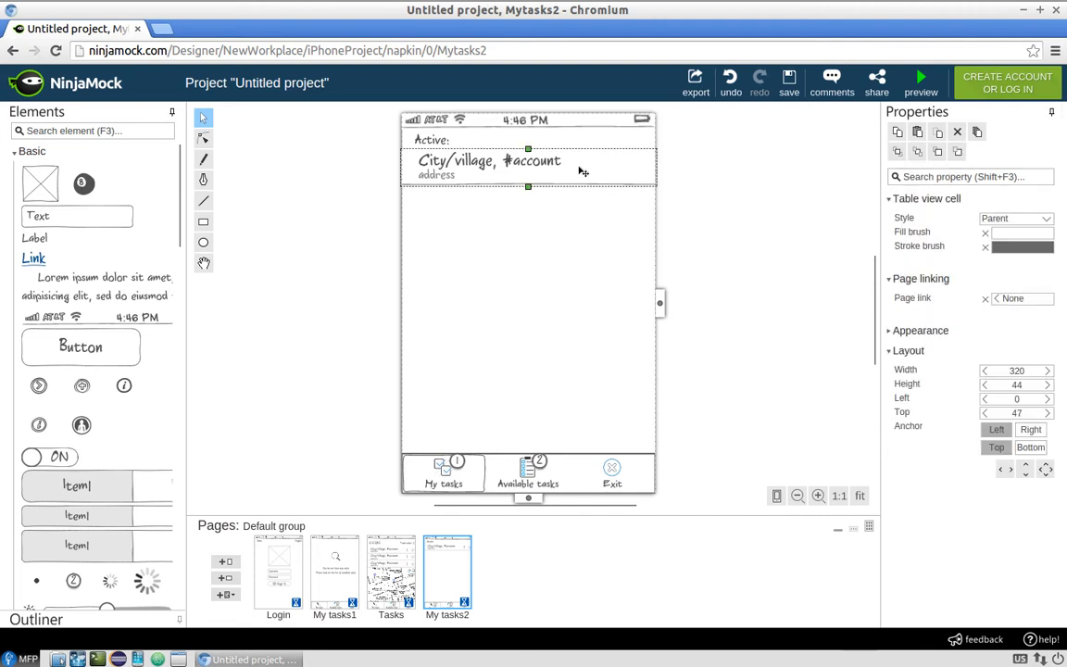
# - Shorten the task row's title to "City/village" by removing the account part
pyautogui.click(507, 165)
pyautogui.doubleClick(529, 166)
pyautogui.click(503, 166)
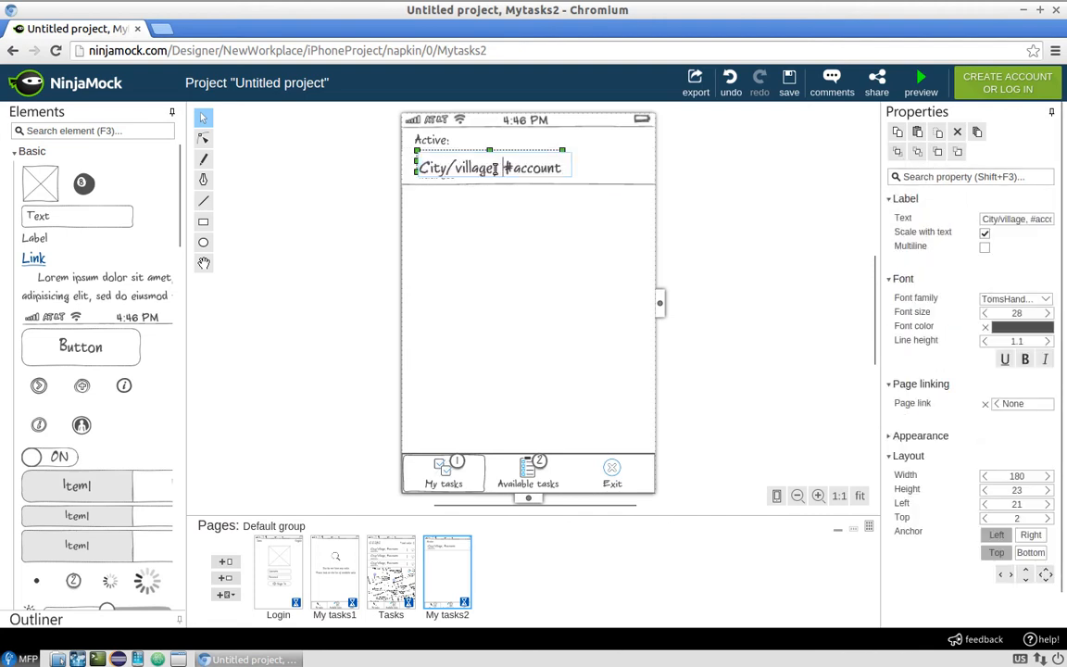
pyautogui.moveTo(495, 169); pyautogui.dragTo(559, 161)
pyautogui.press('BackSpace')
pyautogui.press('Return')
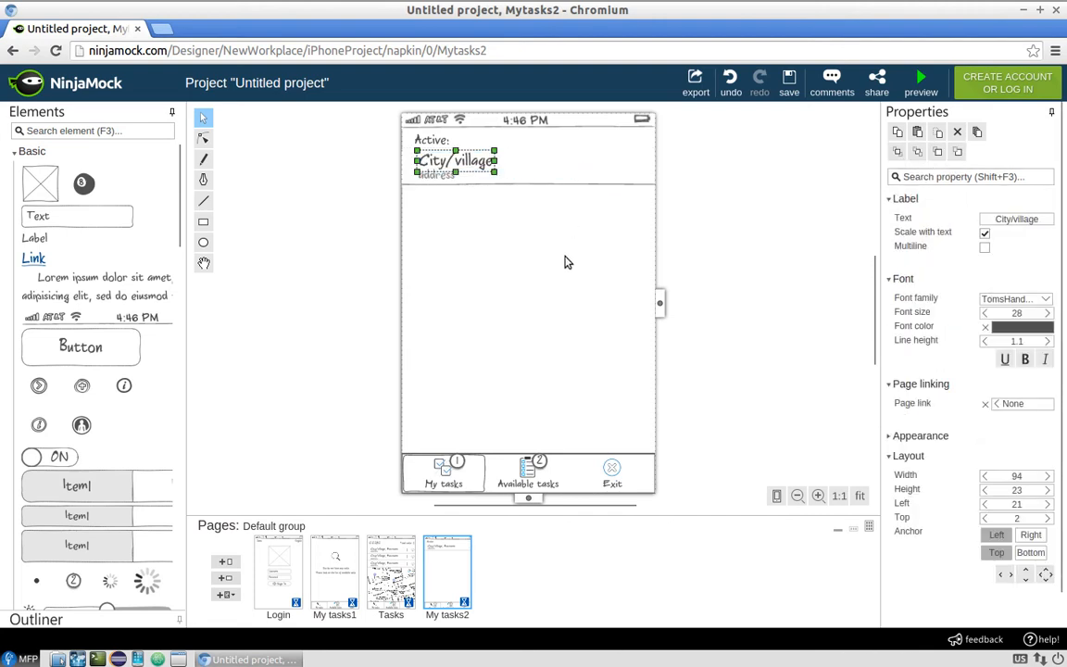
# - Add a "#account" label at the right end of the City/village row on the My tasks2 page
pyautogui.moveTo(35, 237); pyautogui.dragTo(619, 165)
pyautogui.doubleClick(616, 167)
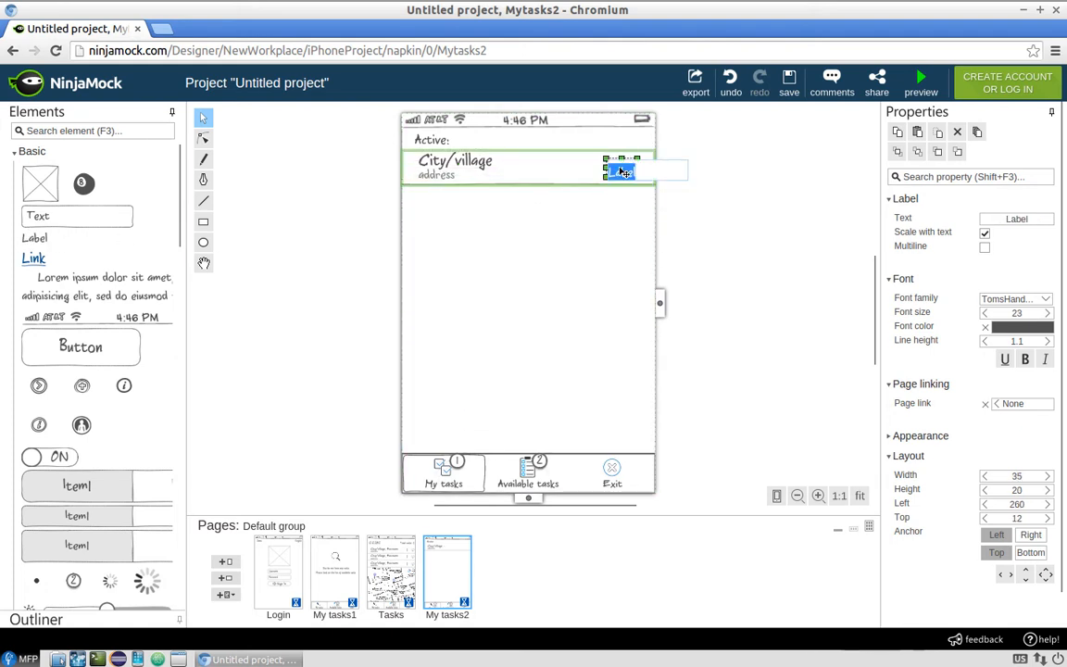
pyautogui.press('BackSpace')
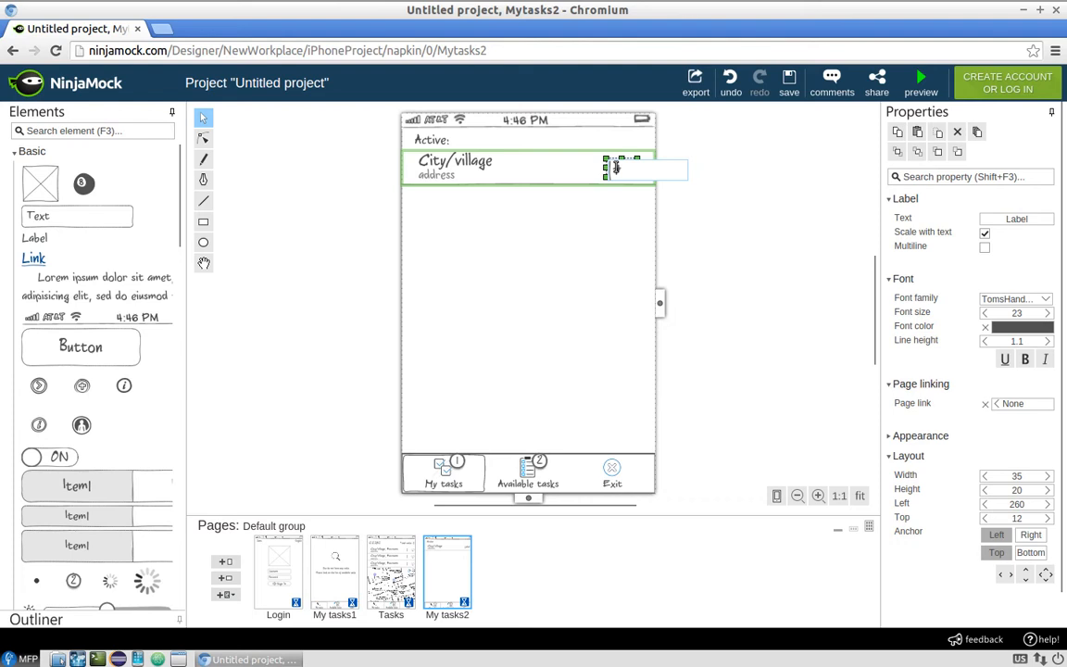
pyautogui.write('#account')
pyautogui.press('Return')
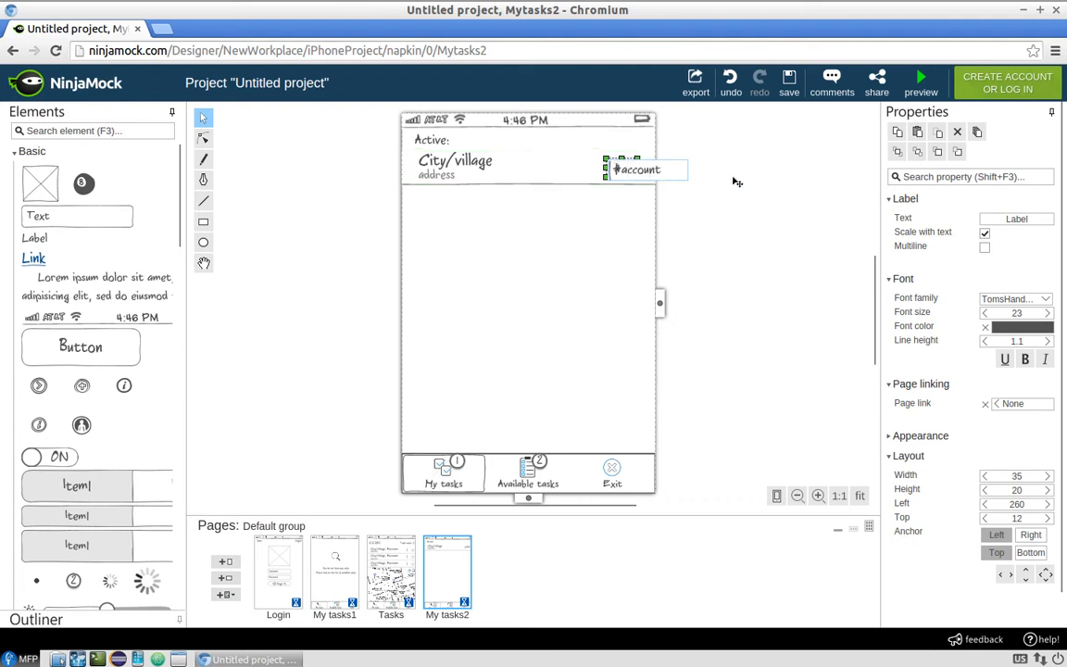
pyautogui.moveTo(627, 167); pyautogui.dragTo(615, 170)
pyautogui.click(750, 171)
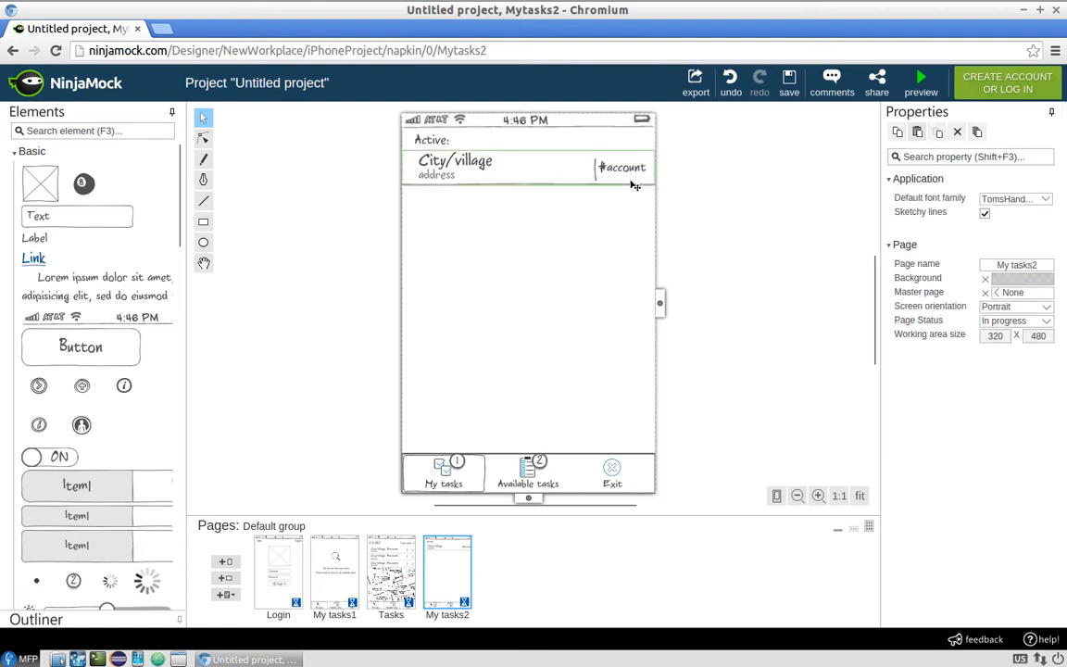
# - Remove the stray vertical bar before "#account" and realign the label at the right end of the City/village row
pyautogui.click(599, 169)
pyautogui.click(599, 169)
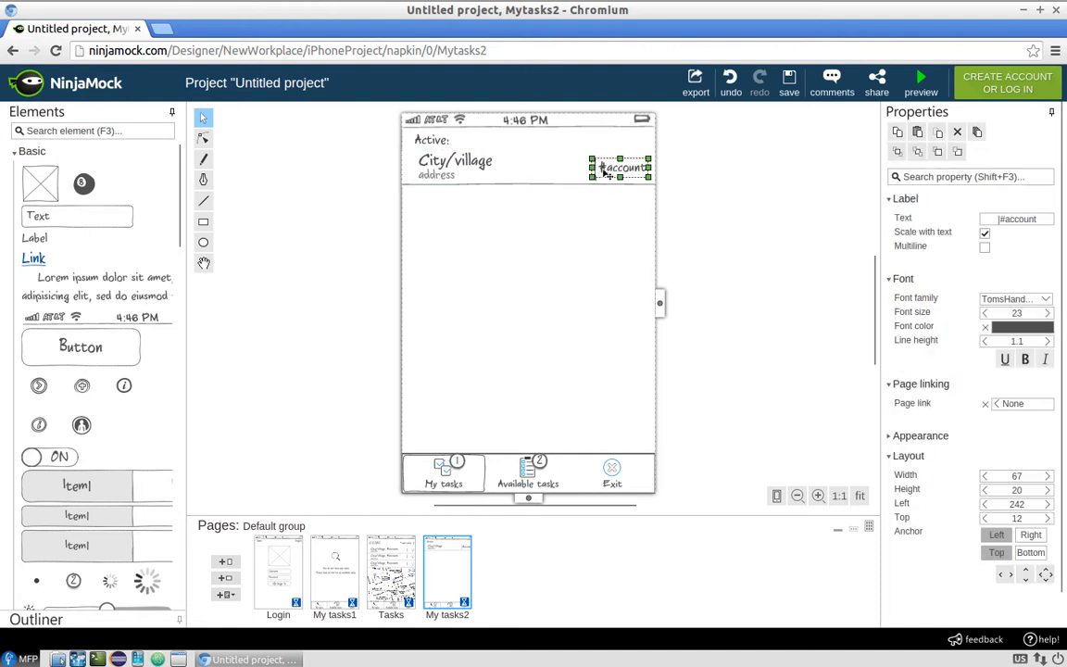
pyautogui.moveTo(604, 169); pyautogui.dragTo(582, 177)
pyautogui.doubleClick(583, 177)
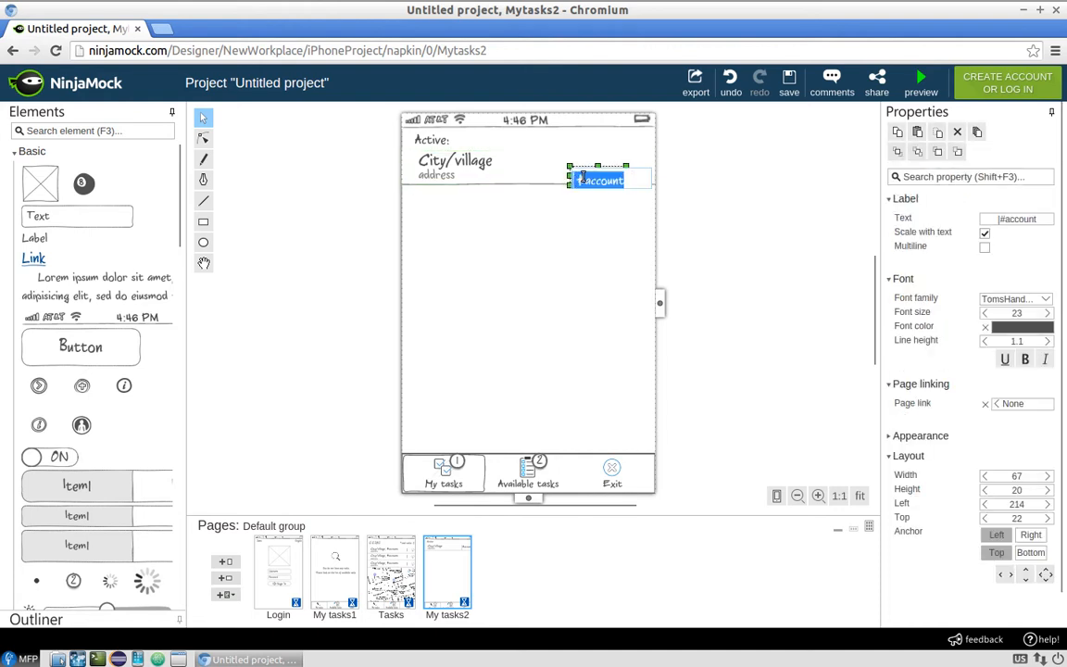
pyautogui.click(582, 177)
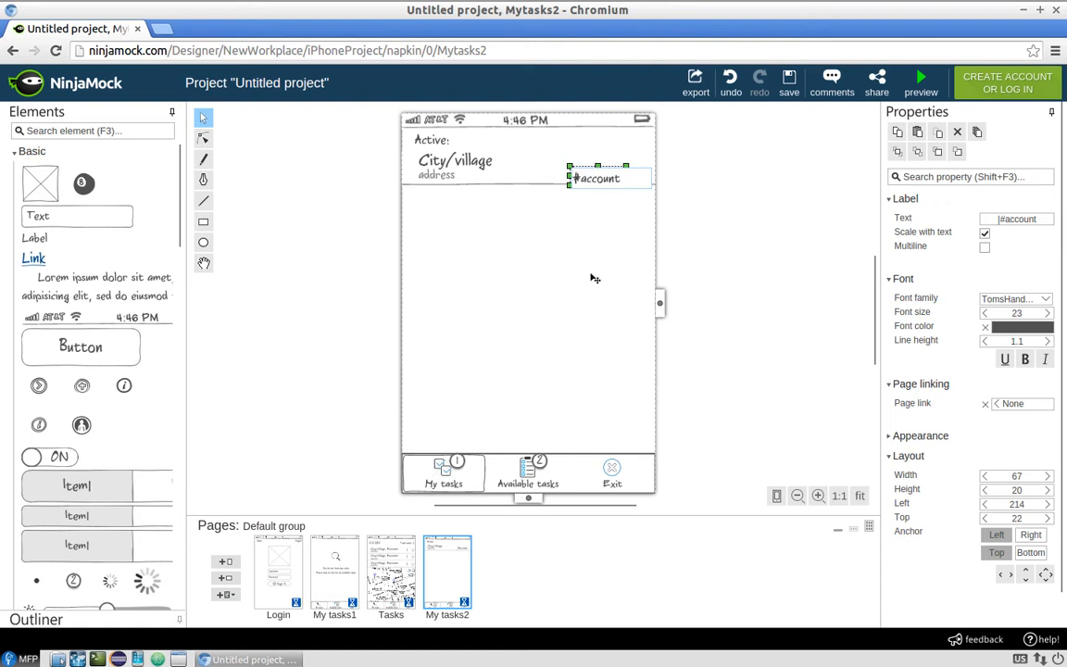
pyautogui.press('Return')
pyautogui.moveTo(607, 181); pyautogui.dragTo(634, 168)
pyautogui.click(677, 151)
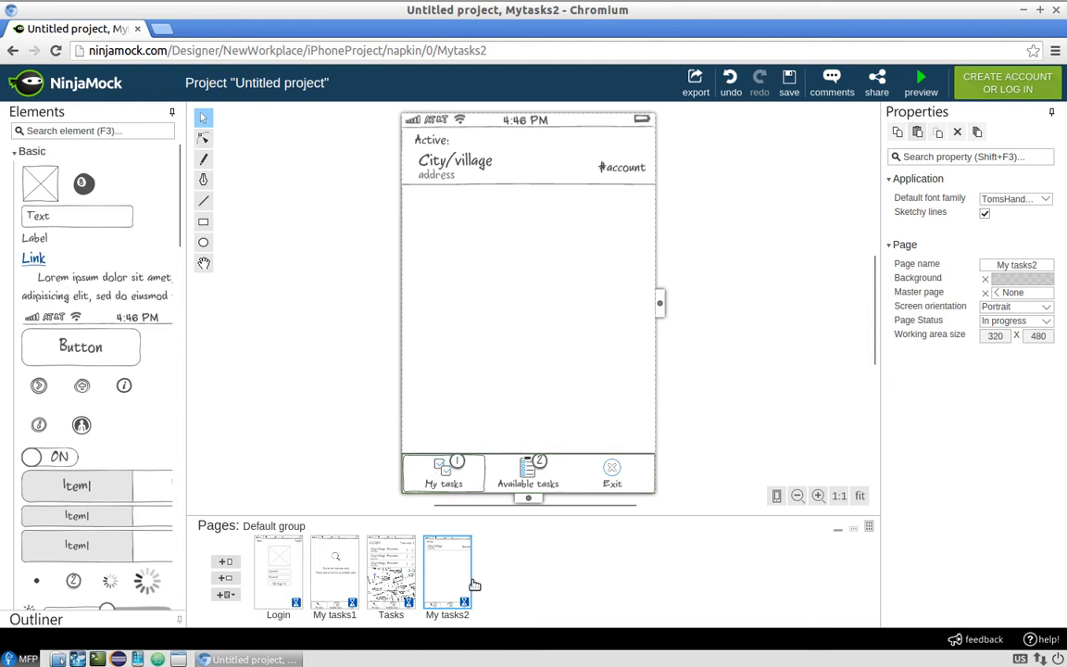
# - Duplicate the Tasks page and rename the copy "Details"
pyautogui.moveTo(446, 579)
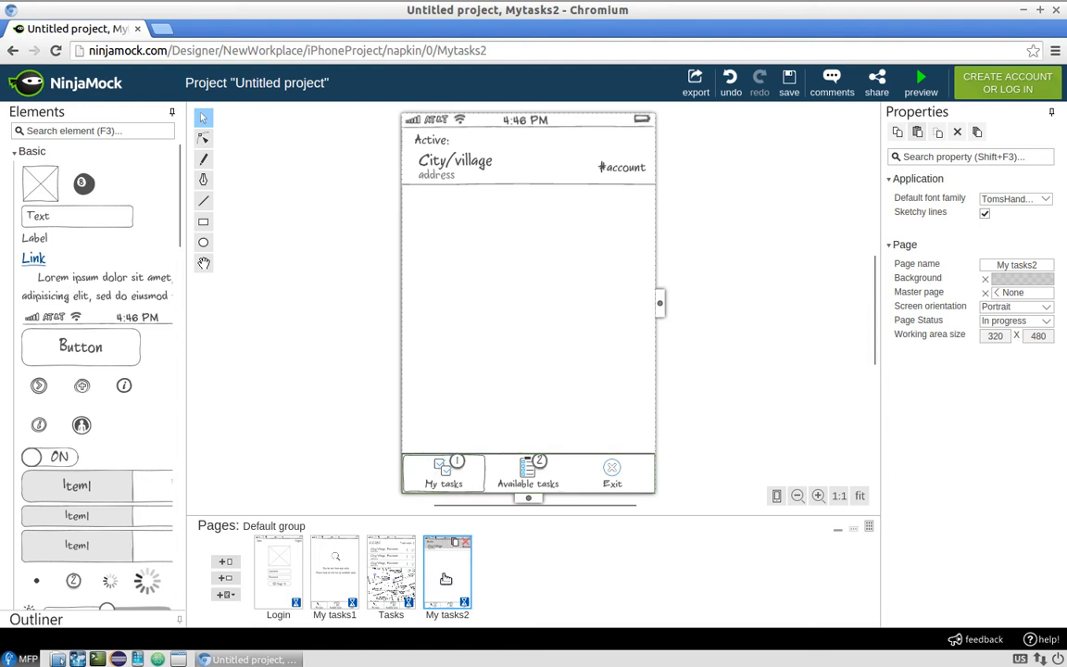
pyautogui.click(397, 554)
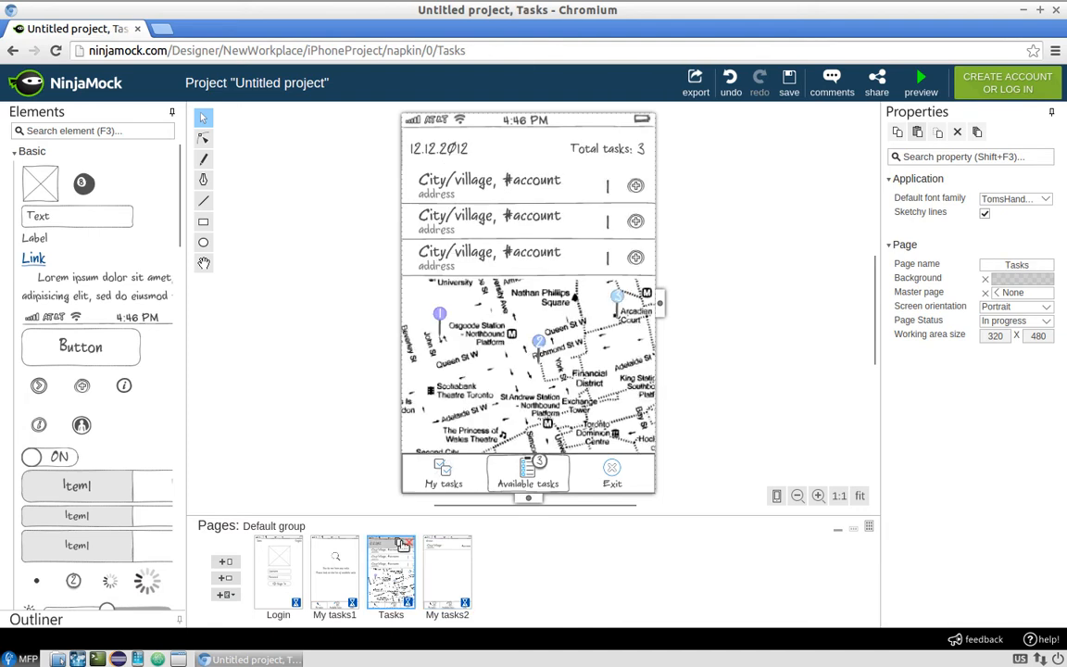
pyautogui.click(401, 544)
pyautogui.moveTo(449, 561); pyautogui.dragTo(529, 570)
pyautogui.click(509, 588)
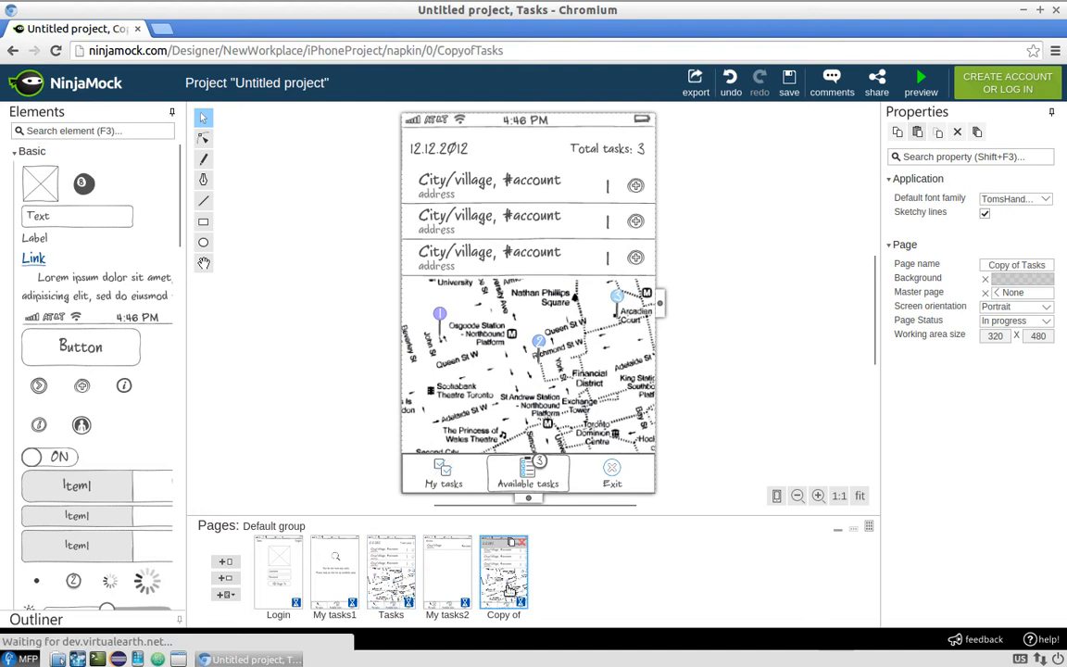
pyautogui.click(980, 266)
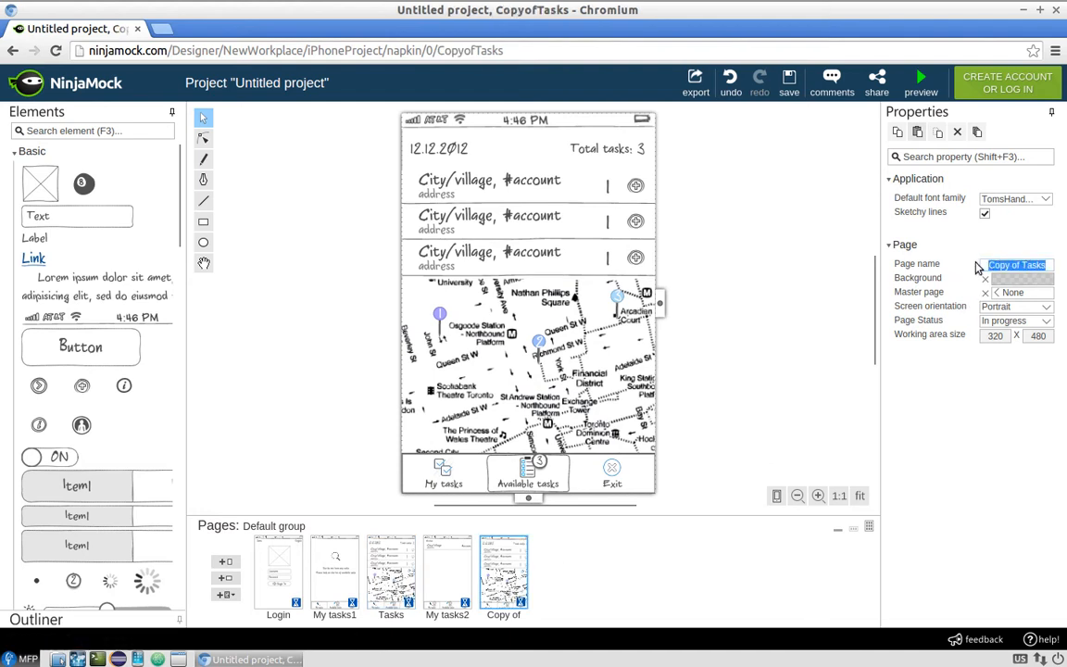
pyautogui.write('Details')
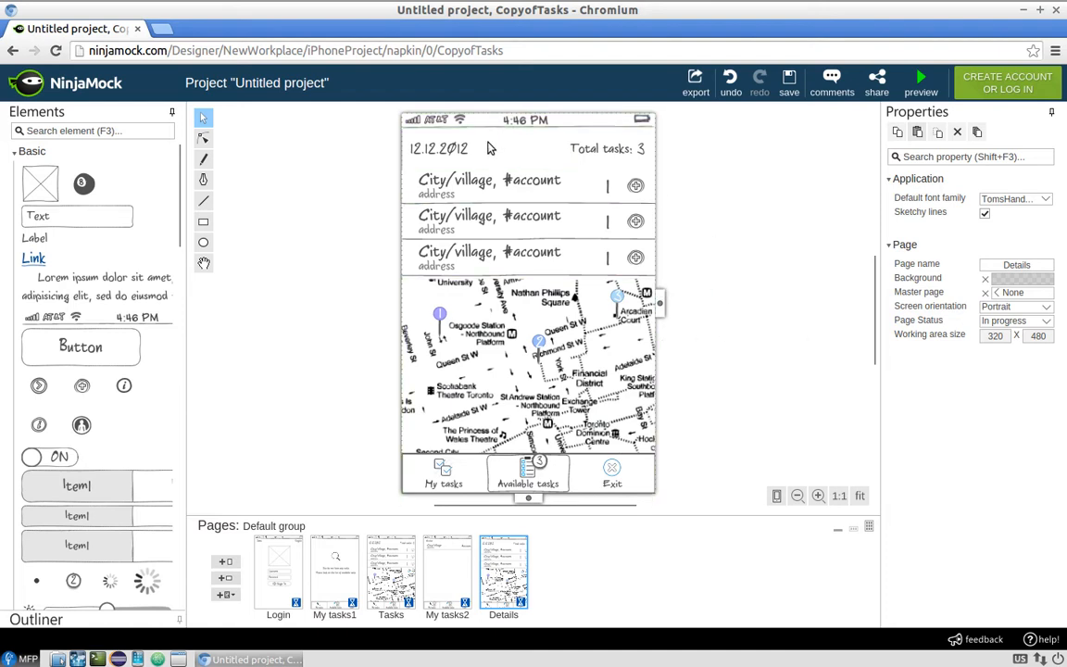
# - Delete the date label and the "Total tasks" label from the top of the Details page
pyautogui.click(419, 146)
pyautogui.press('Delete')
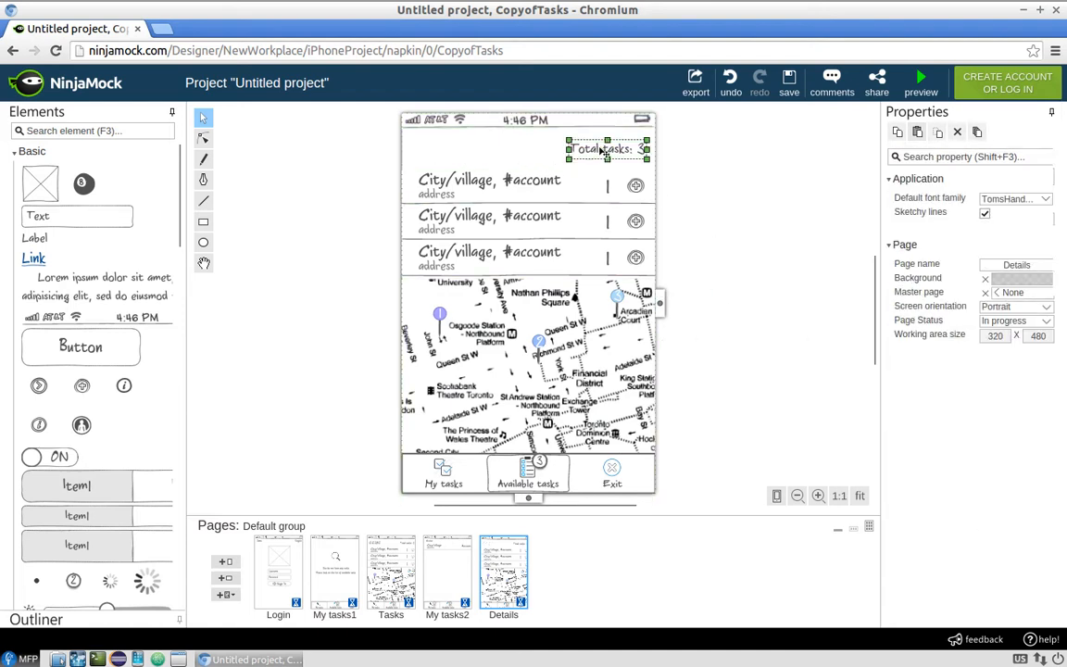
pyautogui.click(602, 152)
pyautogui.press('Delete')
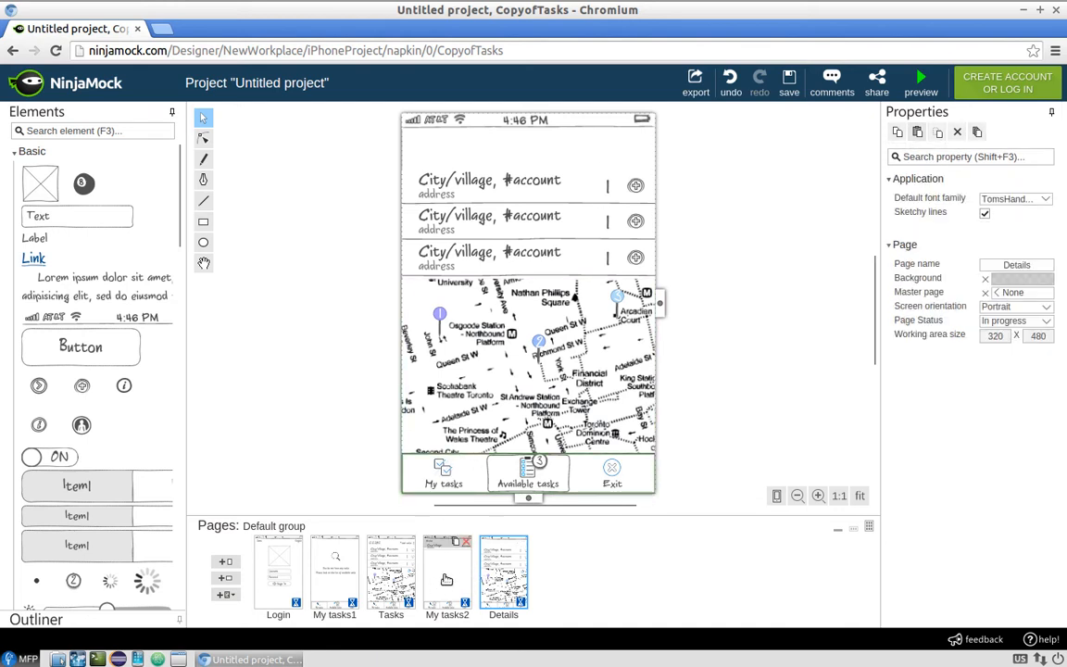
# - Make My tasks the active tab on the Details page and set the Available tasks badge to 2
pyautogui.click(456, 480)
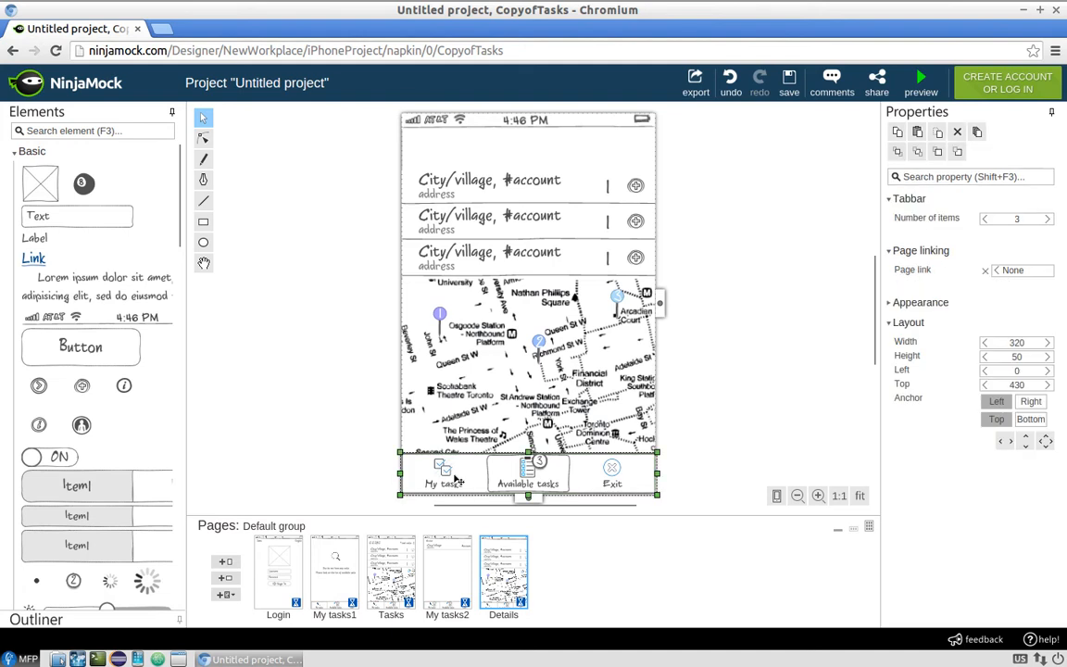
pyautogui.click(443, 482)
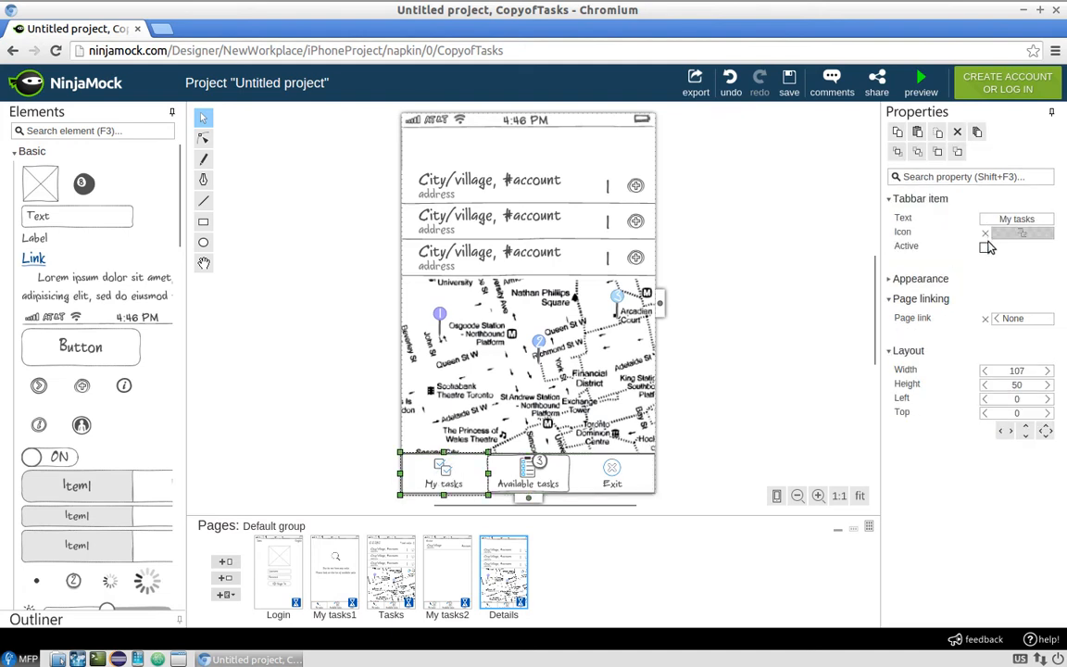
pyautogui.click(540, 460)
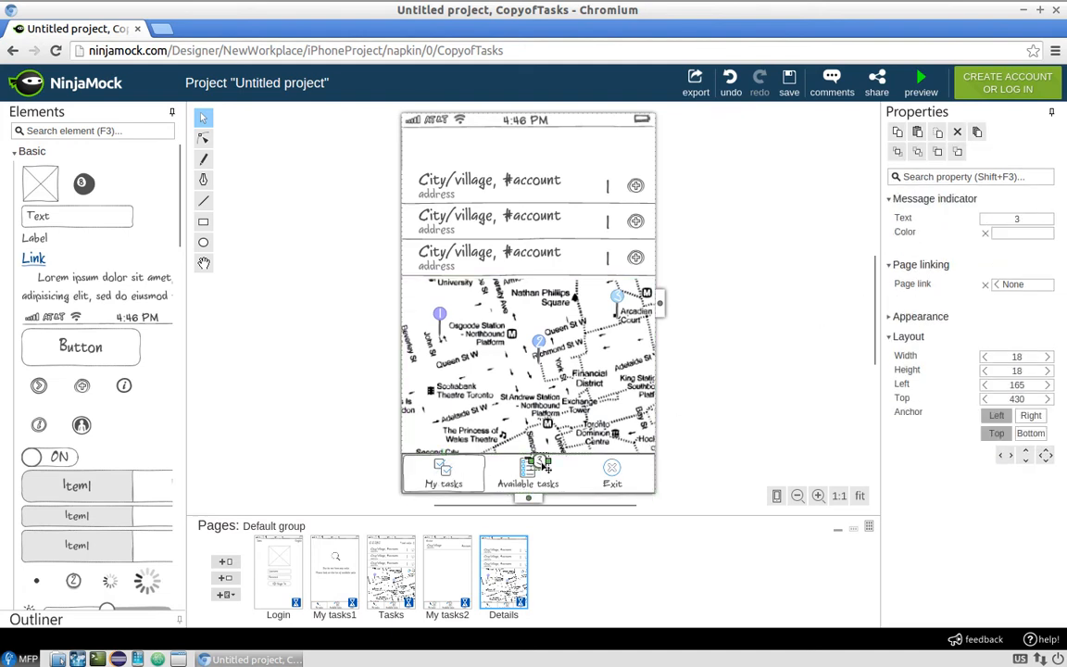
pyautogui.click(1026, 219)
pyautogui.write('2')
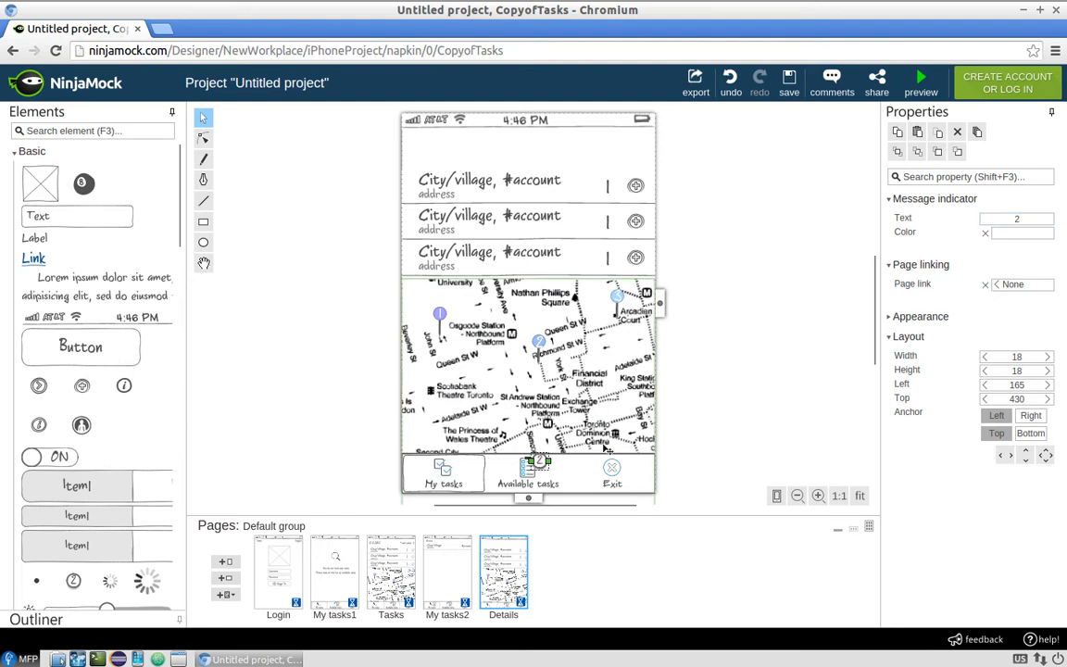
# - Copy the badge from the Available tasks tab onto the My tasks tab and set its number to 1
pyautogui.moveTo(544, 461); pyautogui.dragTo(460, 466)
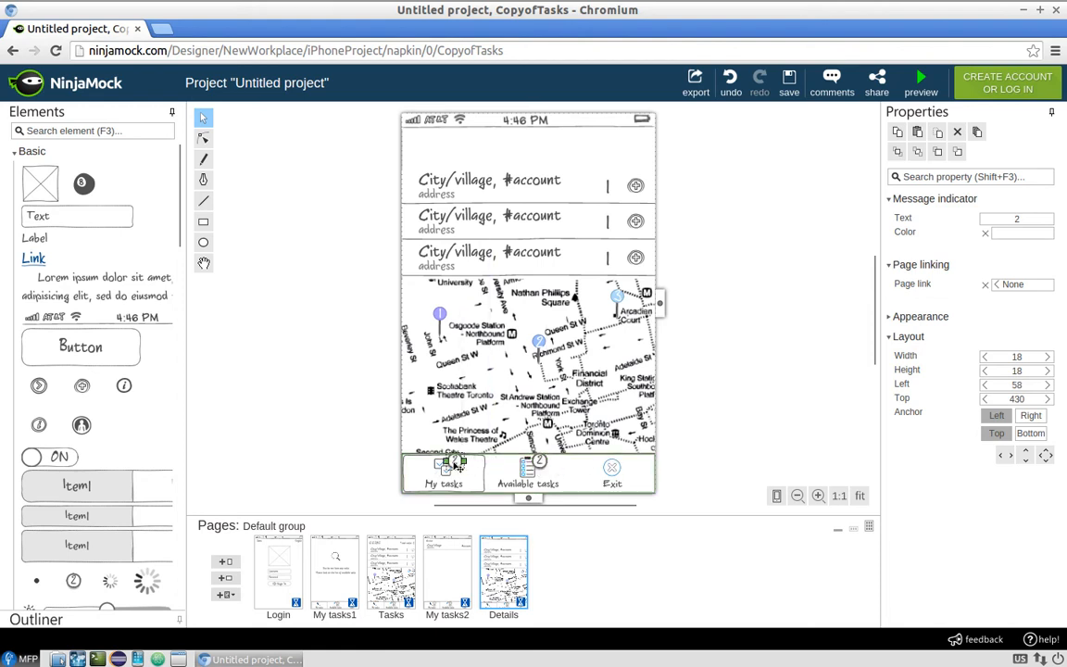
pyautogui.moveTo(1034, 220); pyautogui.dragTo(999, 217)
pyautogui.write('1')
pyautogui.click(773, 439)
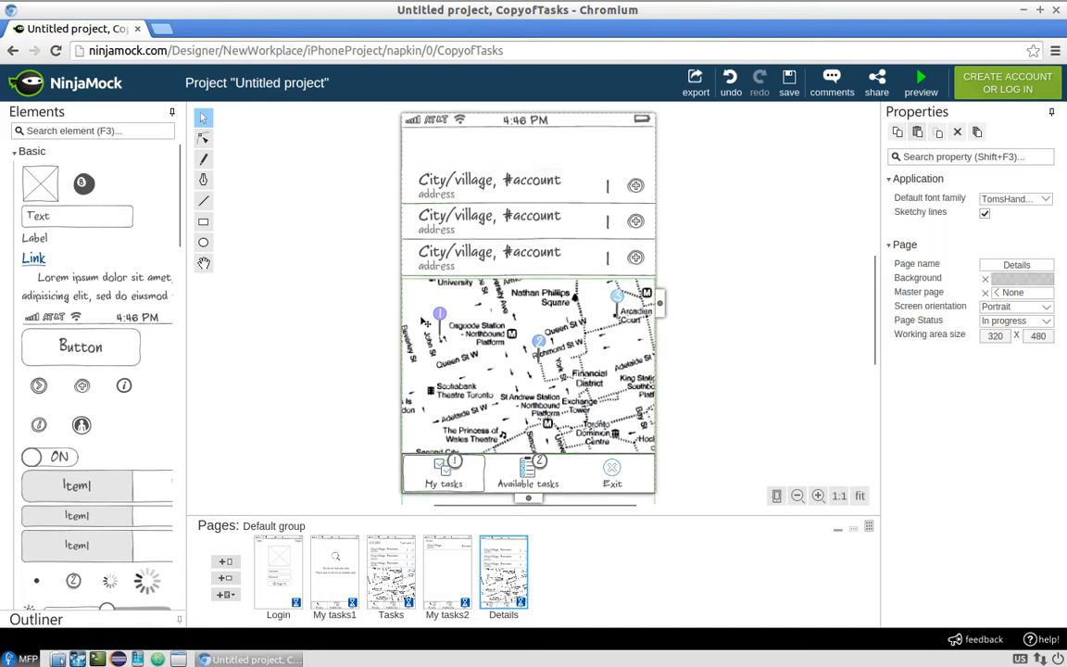
pyautogui.moveTo(82, 183); pyautogui.dragTo(436, 153)
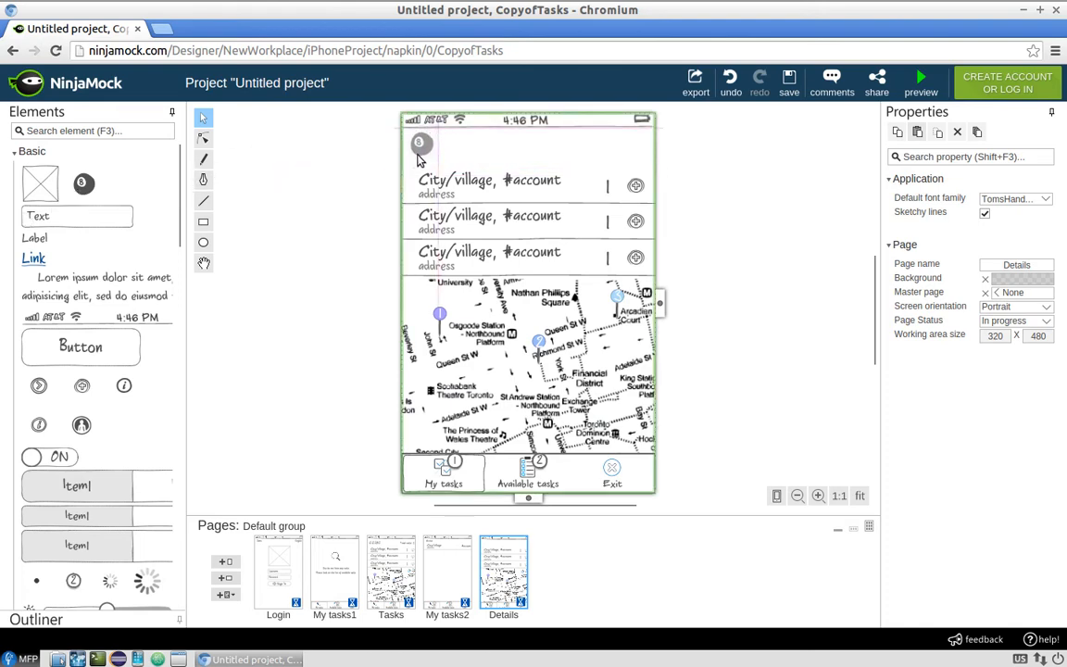
pyautogui.click(420, 140)
pyautogui.click(1042, 219)
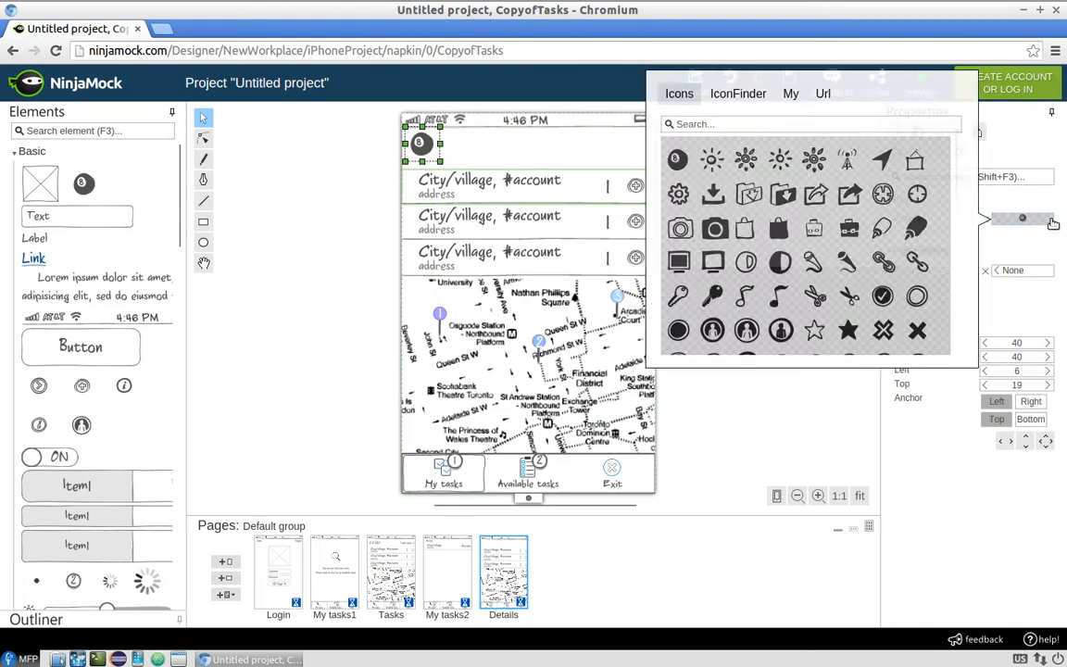
pyautogui.scroll(-5, 834, 295)
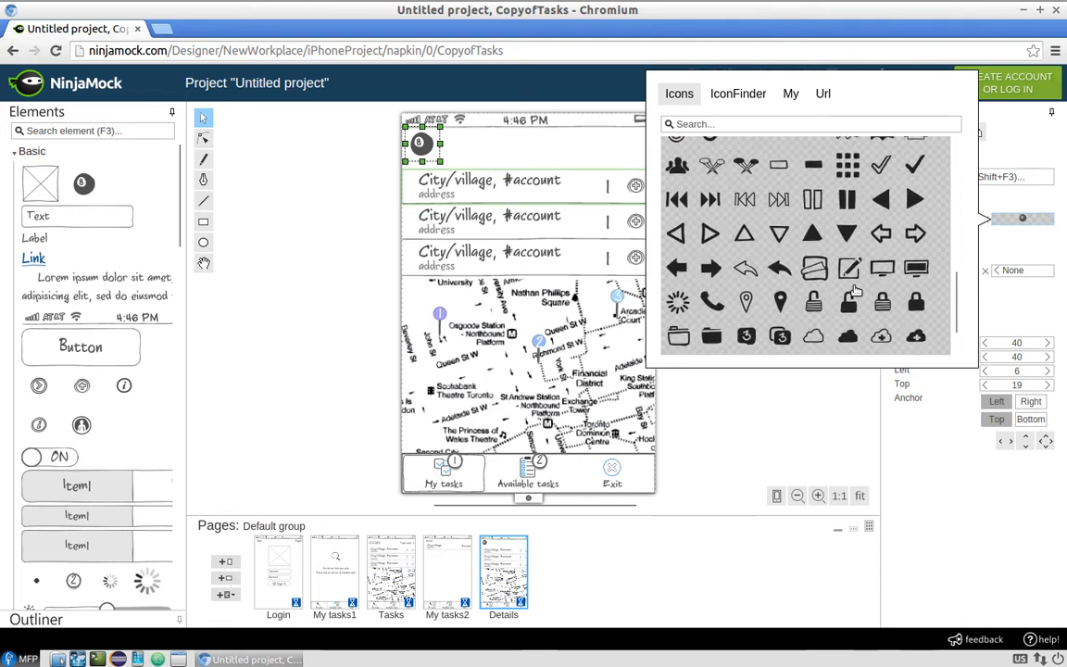
pyautogui.click(881, 233)
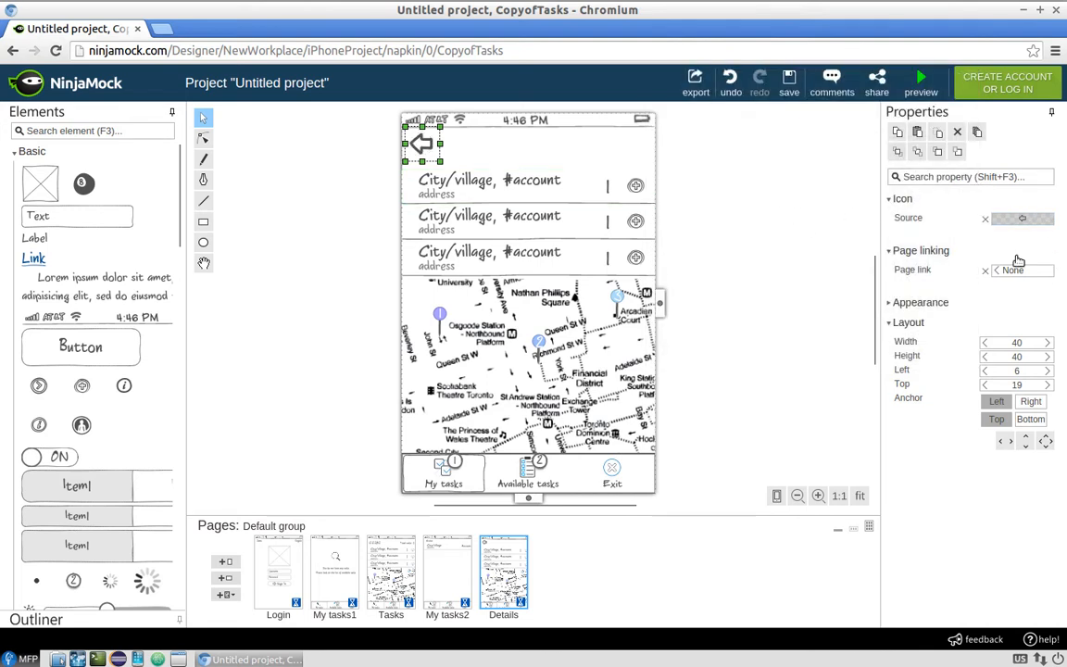
pyautogui.click(704, 167)
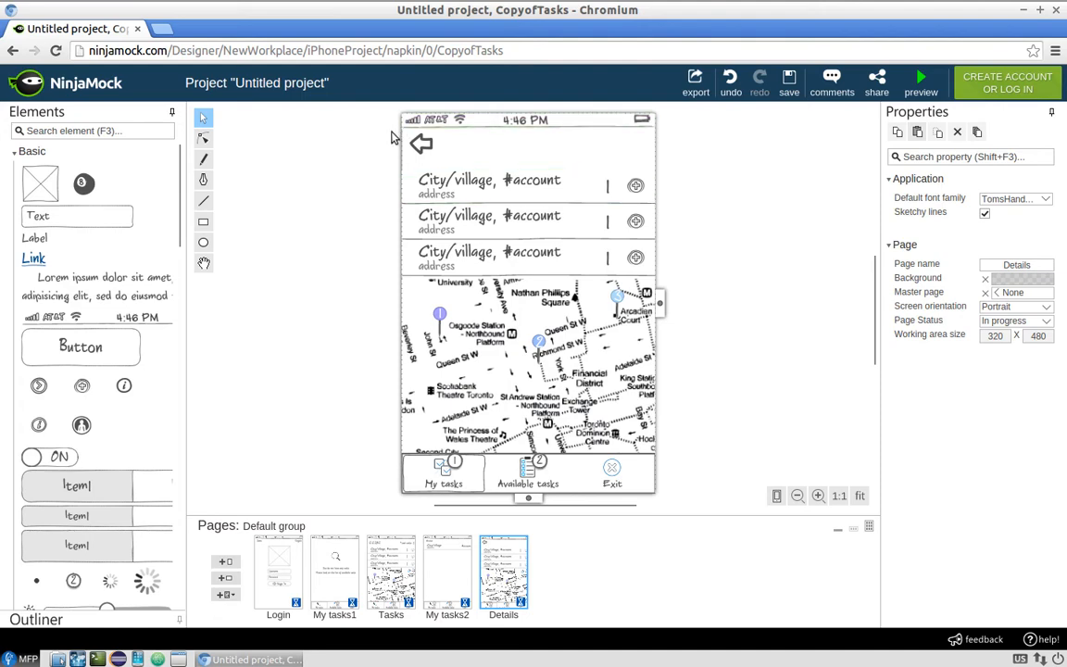
pyautogui.click(419, 144)
pyautogui.press('Delete')
# - Place a left-arrow bar item as a back button at the upper left of the Details page, below the status bar
pyautogui.scroll(-10, 83, 408)
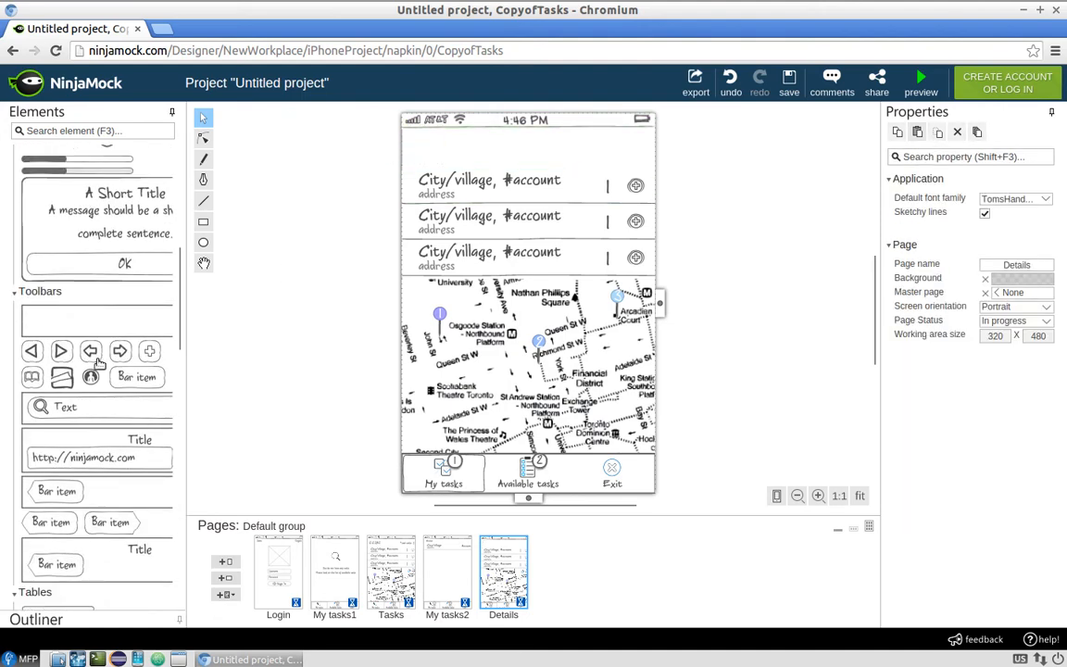
pyautogui.moveTo(90, 355); pyautogui.dragTo(421, 154)
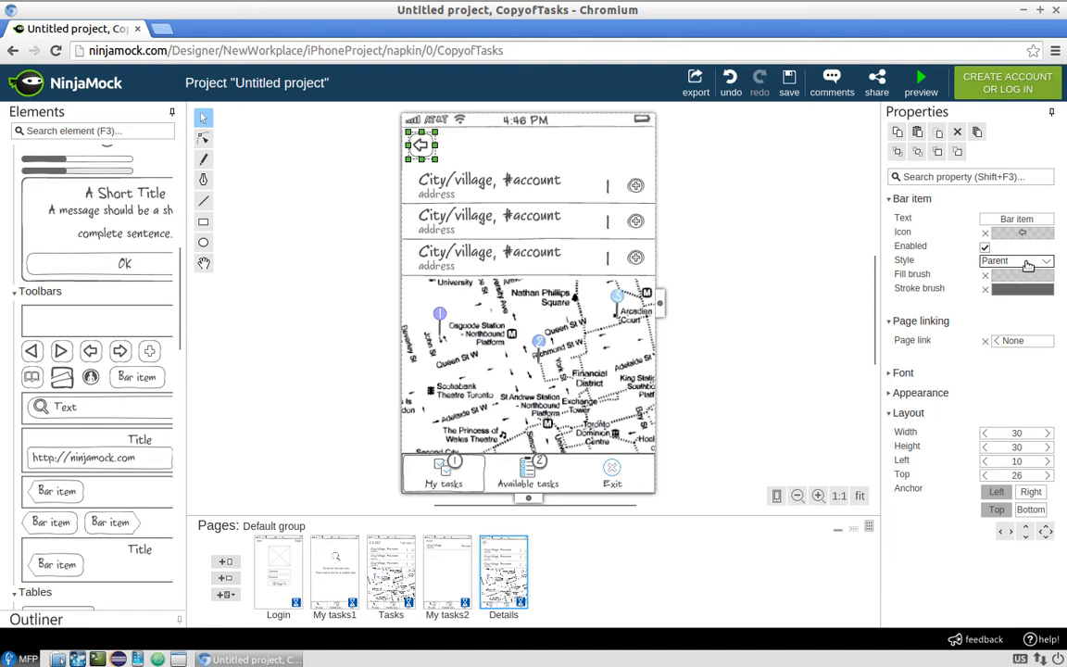
pyautogui.click(782, 244)
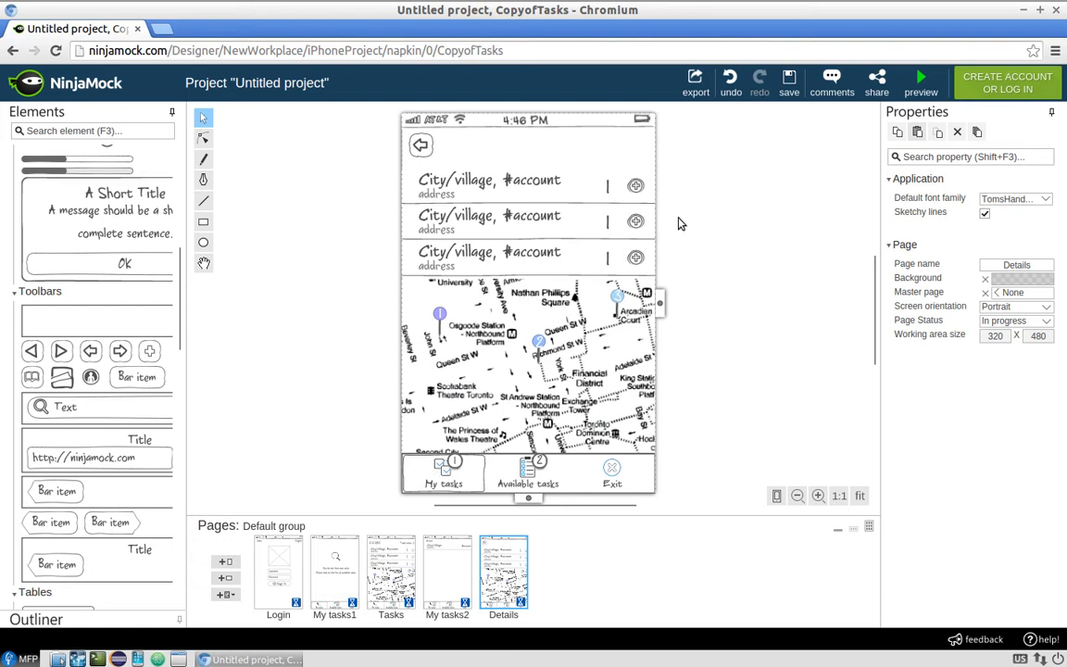
# - Add a label reading "City/village" in the header area of the Details page, beside the back button
pyautogui.scroll(4, 150, 304)
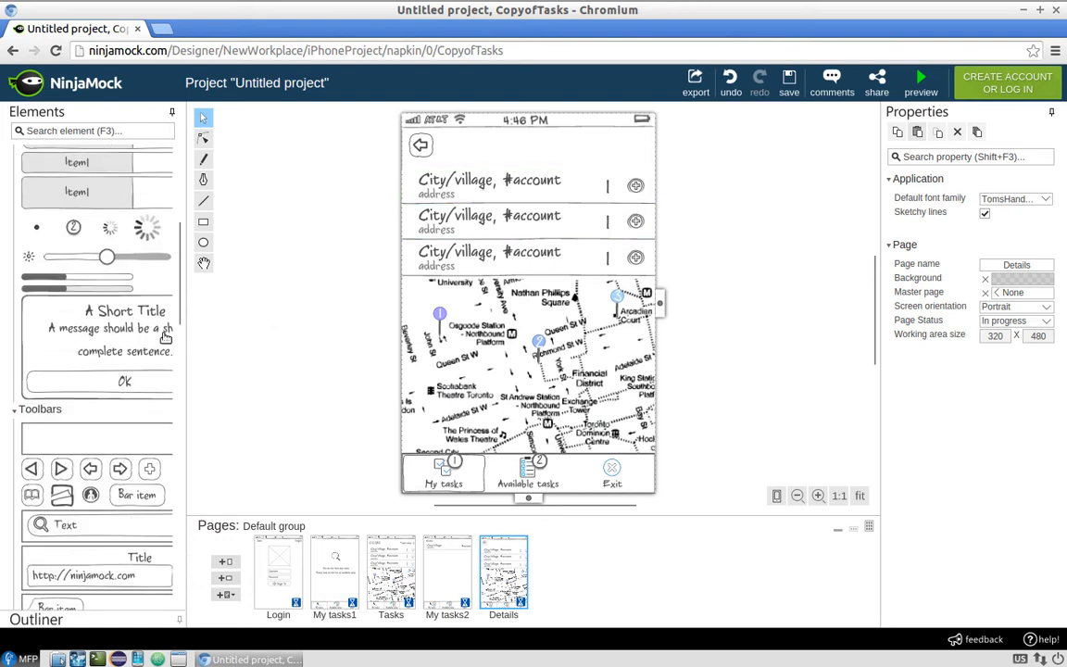
pyautogui.scroll(2, 67, 304)
pyautogui.moveTo(46, 238); pyautogui.dragTo(528, 148)
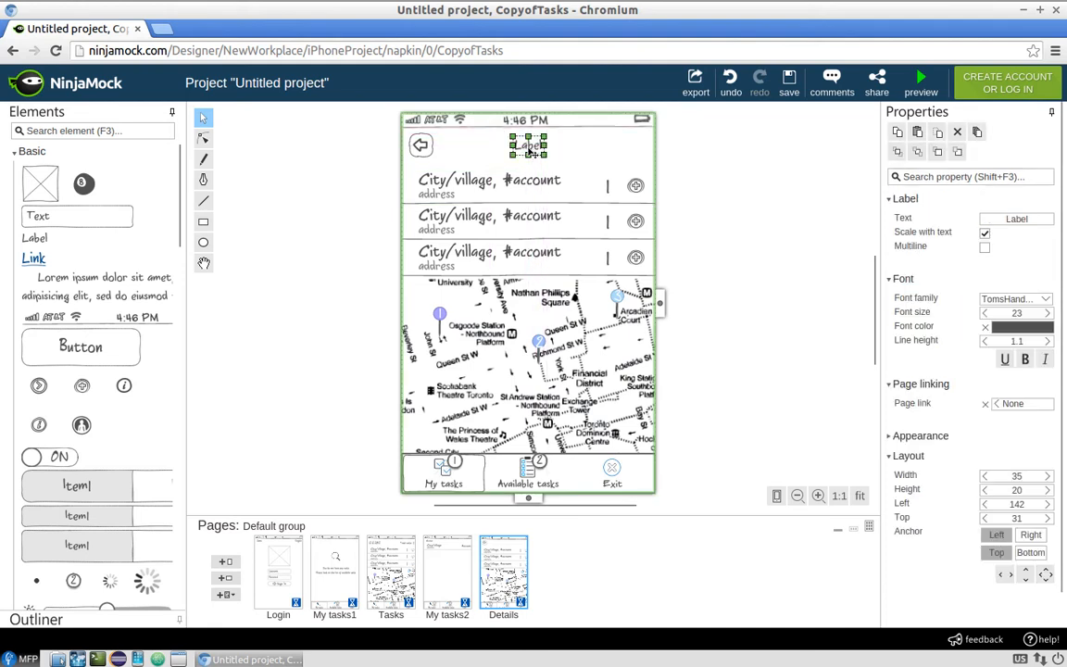
pyautogui.doubleClick(526, 146)
pyautogui.write('City/village')
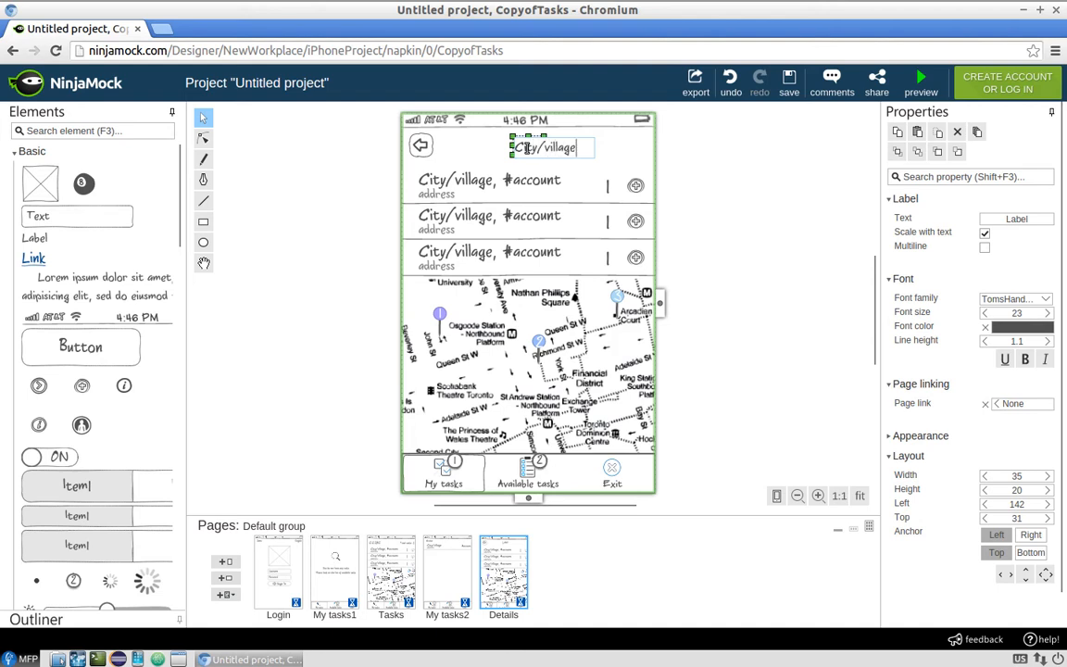
pyautogui.press('Return')
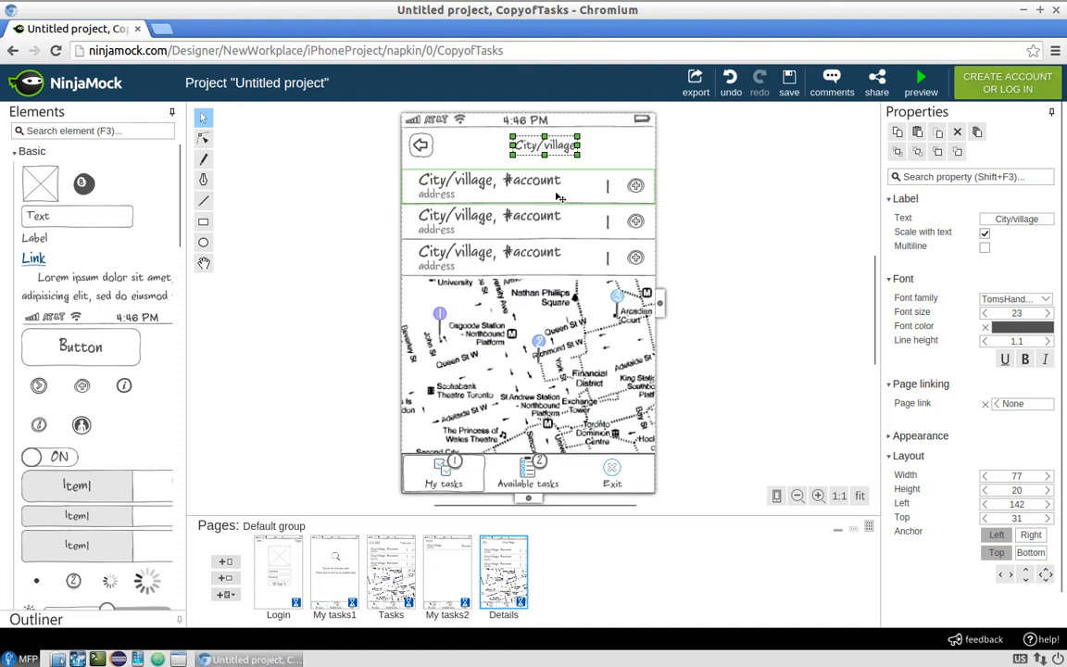
# - Delete the three City/village list rows above the map on the Details page
pyautogui.click(488, 190)
pyautogui.moveTo(488, 190); pyautogui.dragTo(500, 259)
pyautogui.click(501, 260)
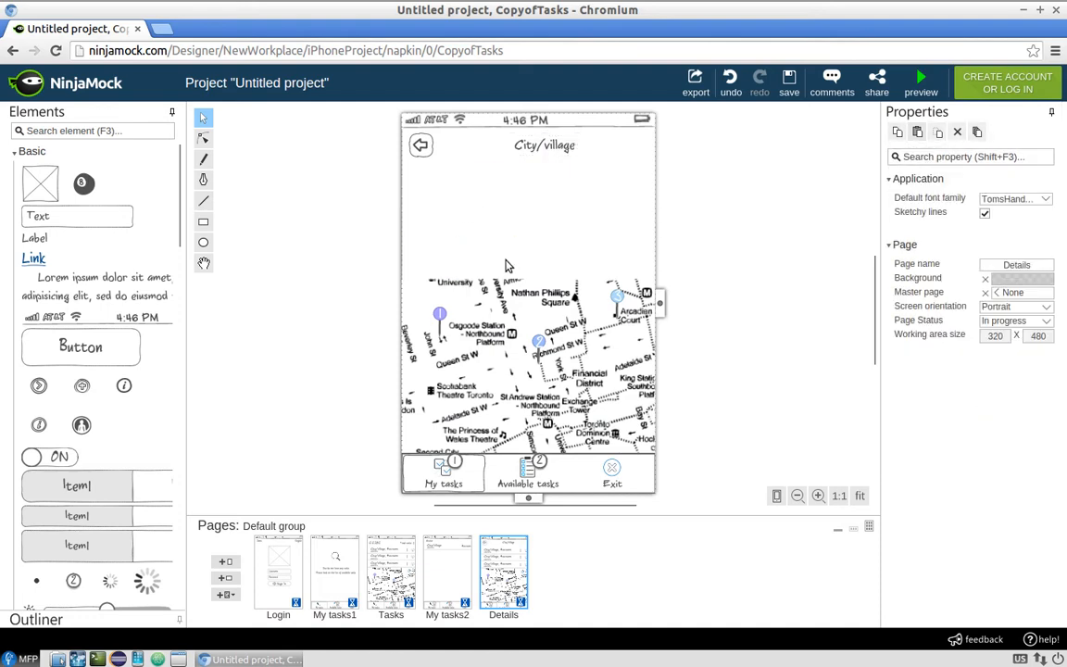
# - Add a table view cell with a person icon below the Details page header and set its label to "Name, Surname"
pyautogui.scroll(-3, 105, 361)
pyautogui.scroll(-9, 97, 373)
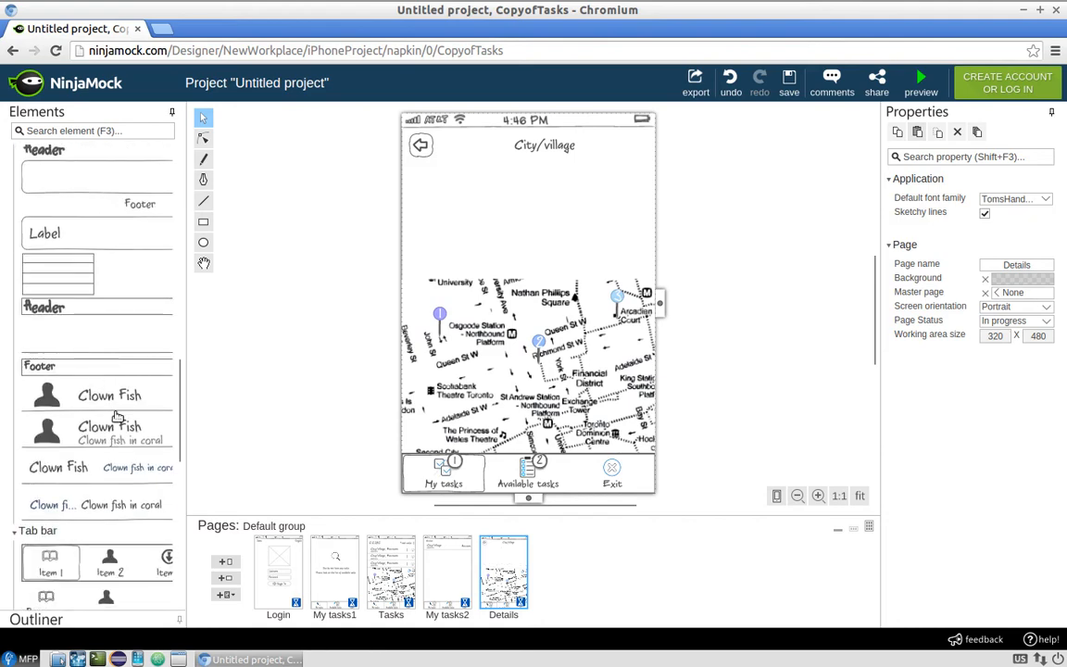
pyautogui.moveTo(91, 370); pyautogui.dragTo(483, 188)
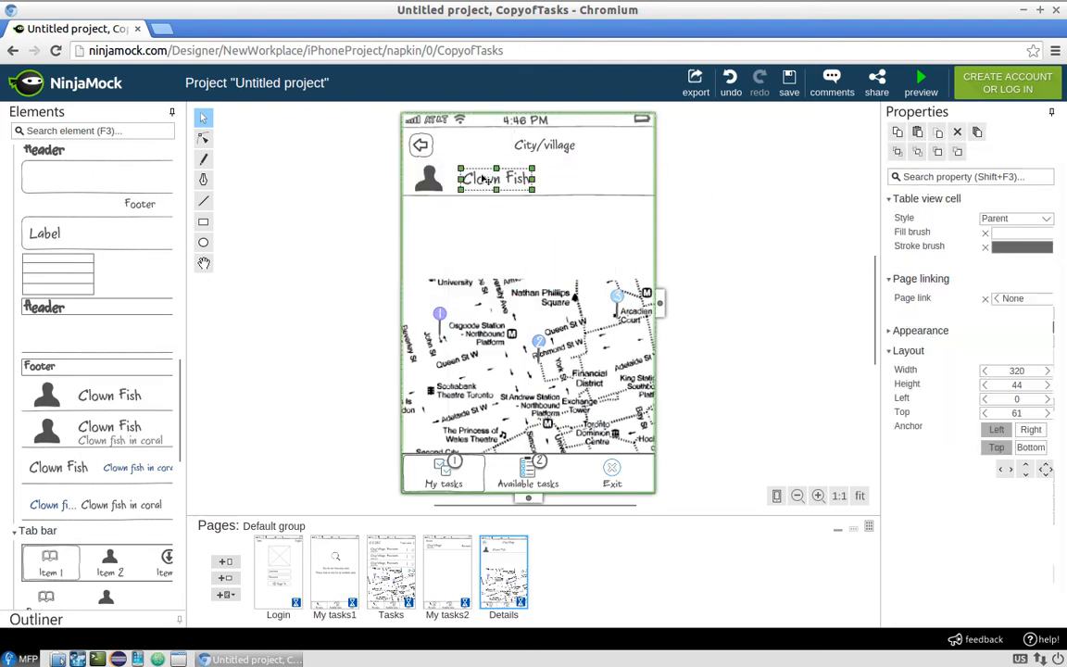
pyautogui.doubleClick(496, 184)
pyautogui.write('Name')
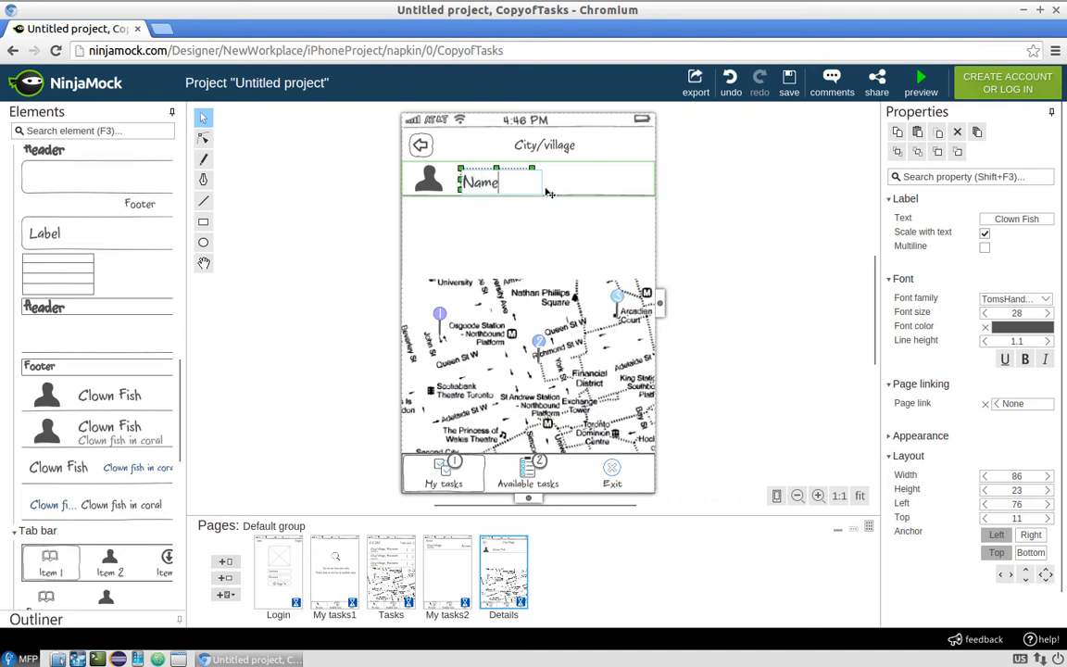
pyautogui.write(', Surname')
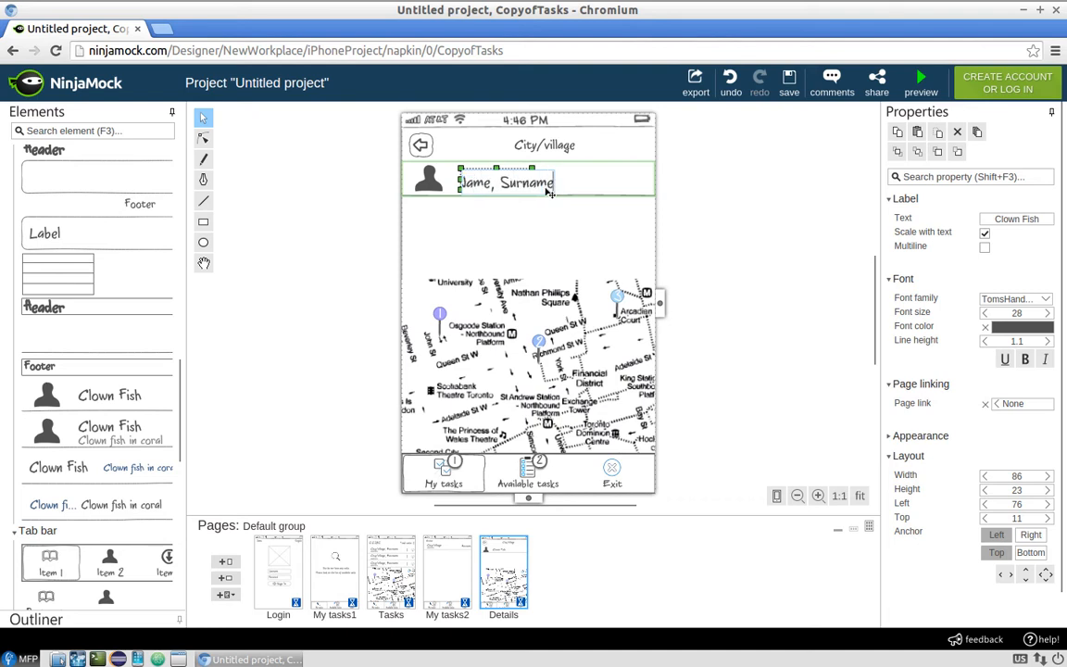
pyautogui.click(712, 212)
pyautogui.click(746, 238)
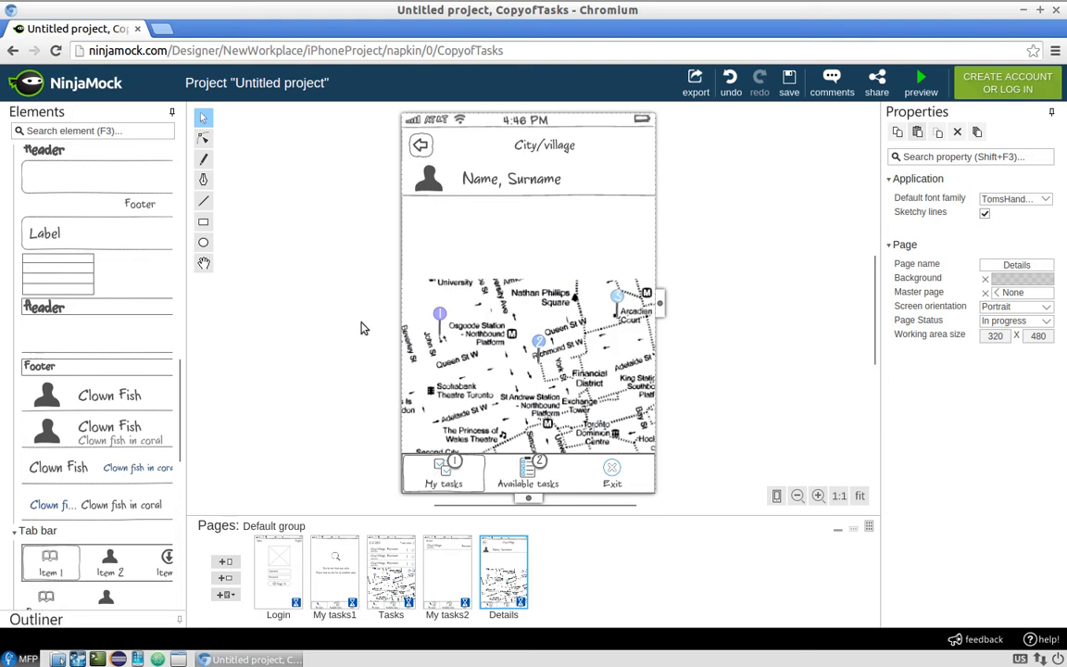
# - Place an icon below the person icon on the Details page and change its image to the outlined briefcase
pyautogui.scroll(3, 87, 352)
pyautogui.scroll(10, 87, 352)
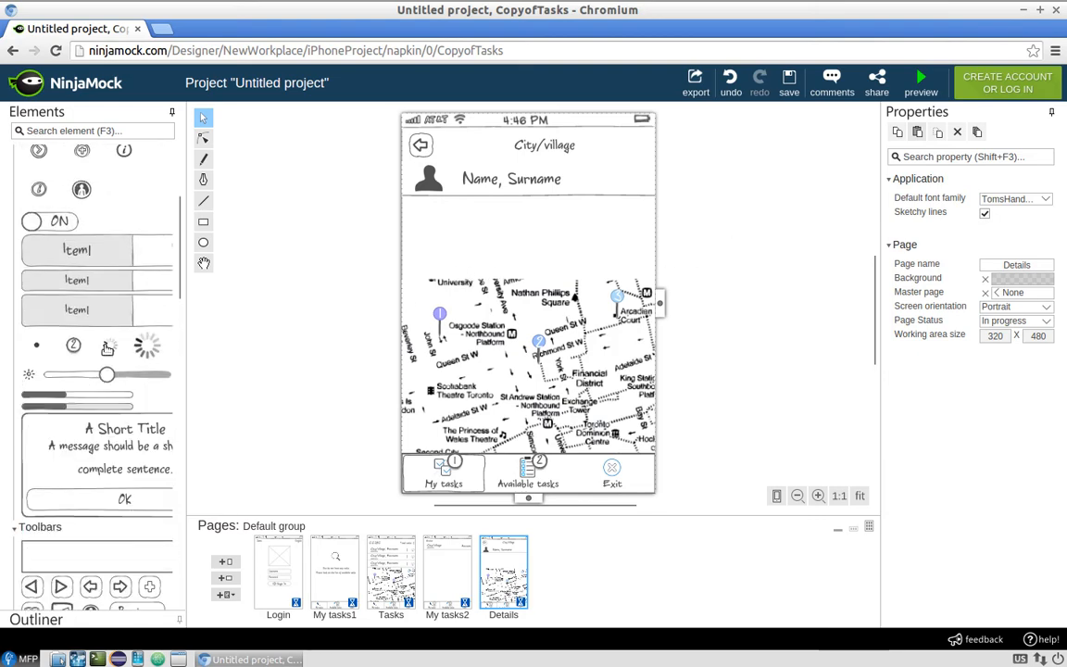
pyautogui.moveTo(82, 183); pyautogui.dragTo(442, 225)
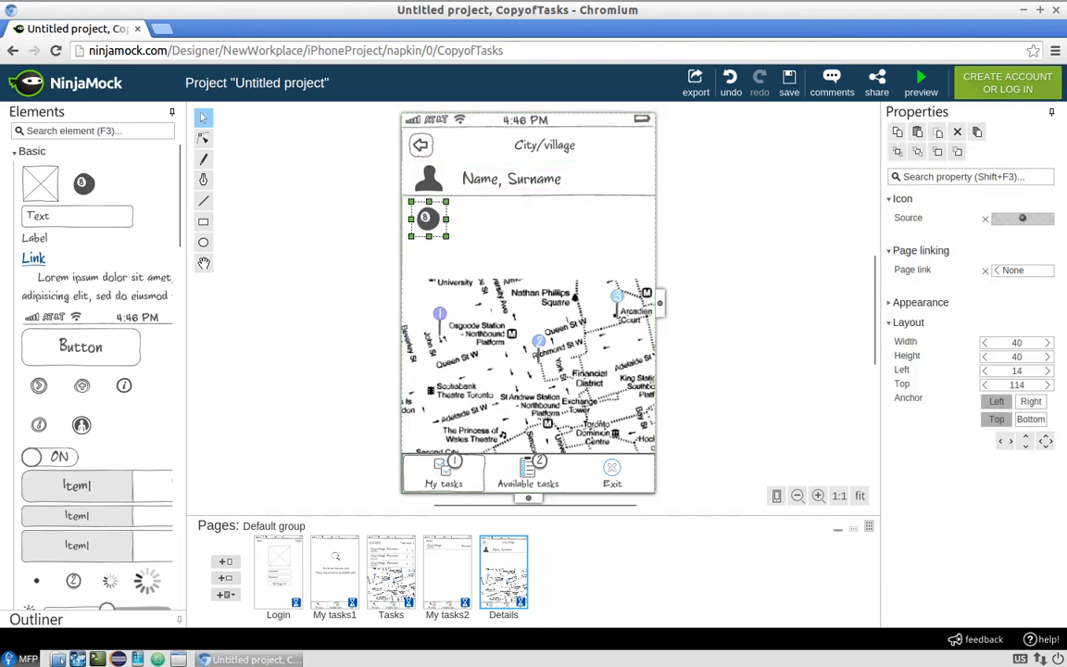
pyautogui.click(1050, 222)
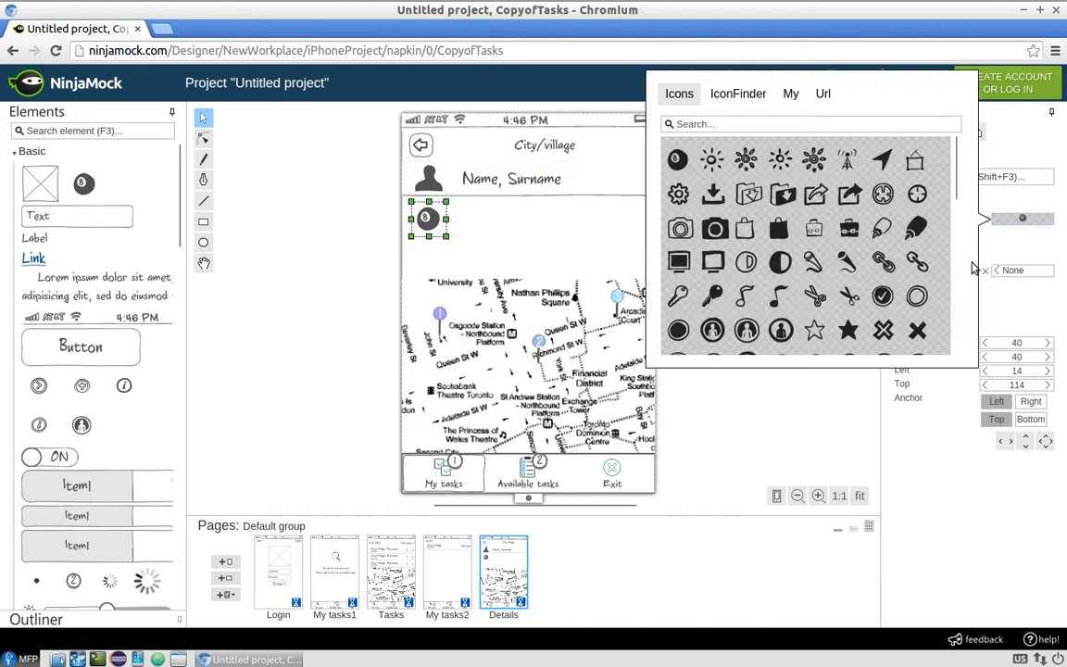
pyautogui.click(821, 235)
pyautogui.click(501, 223)
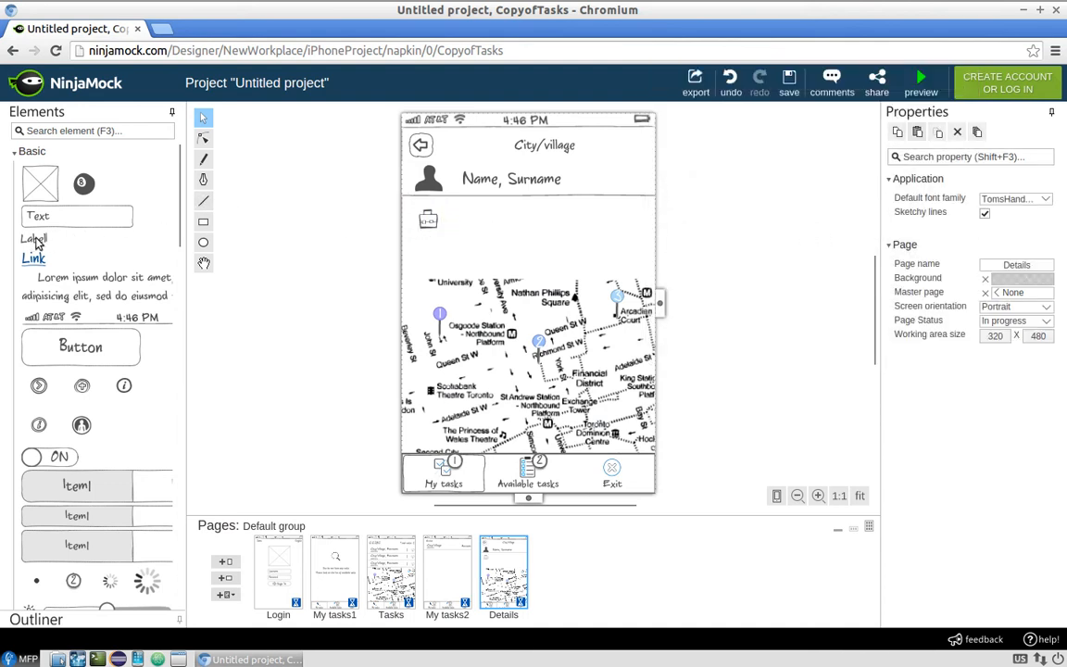
# - Add a label reading "#Account" beside the briefcase icon
pyautogui.moveTo(35, 238); pyautogui.dragTo(475, 222)
pyautogui.doubleClick(474, 220)
pyautogui.write('Account')
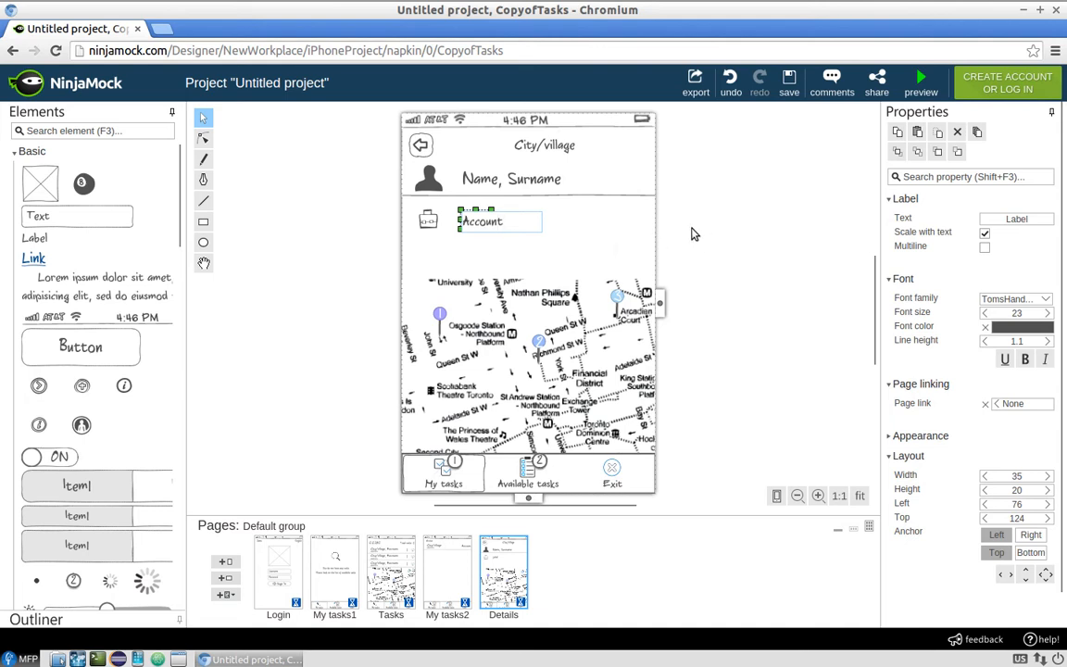
pyautogui.press('Left')
pyautogui.press('Left')
pyautogui.press('Left')
pyautogui.press('Left')
pyautogui.press('Left')
pyautogui.press('Left')
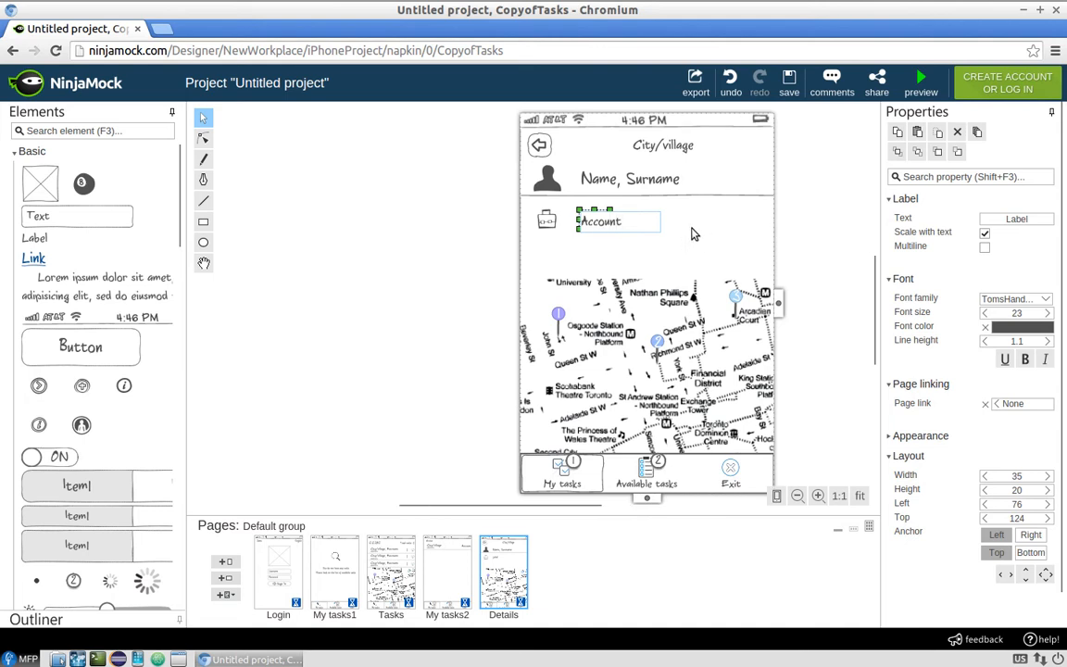
pyautogui.write('#')
pyautogui.moveTo(564, 505); pyautogui.dragTo(593, 512)
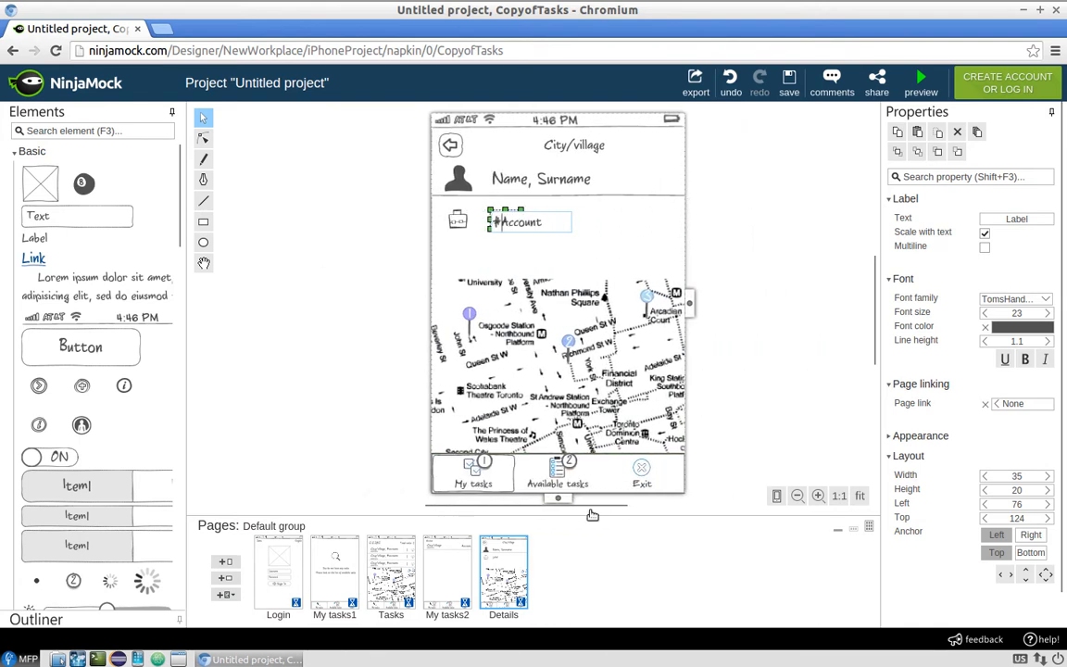
pyautogui.click(721, 289)
# - Change the label beside the briefcase to lowercase "#account"
pyautogui.doubleClick(480, 223)
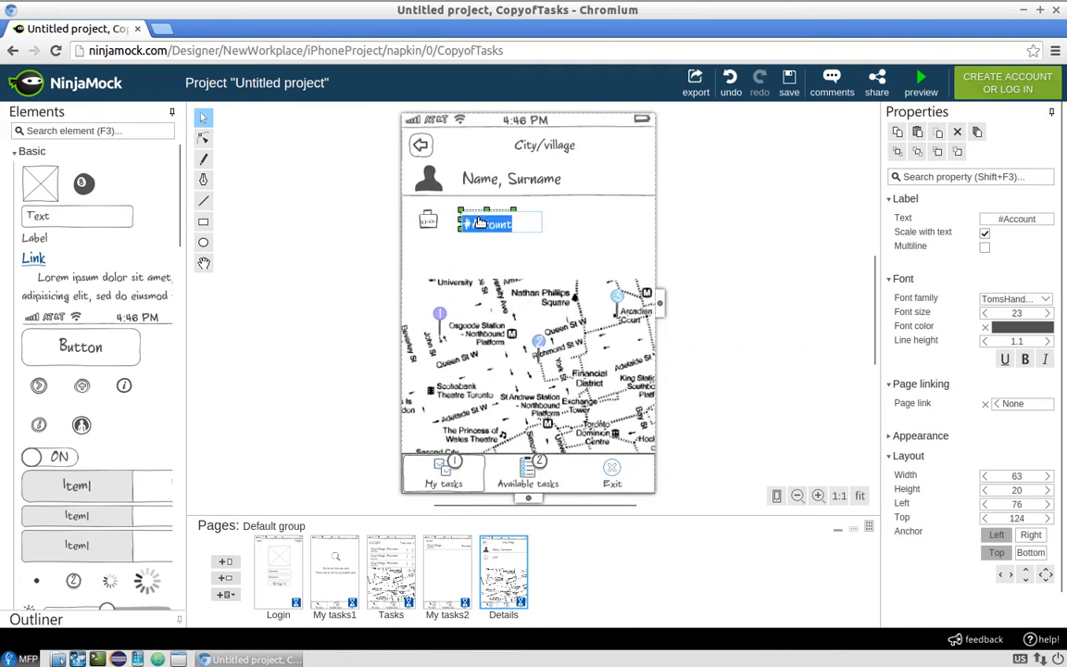
pyautogui.click(507, 230)
pyautogui.press('BackSpace')
pyautogui.write('a')
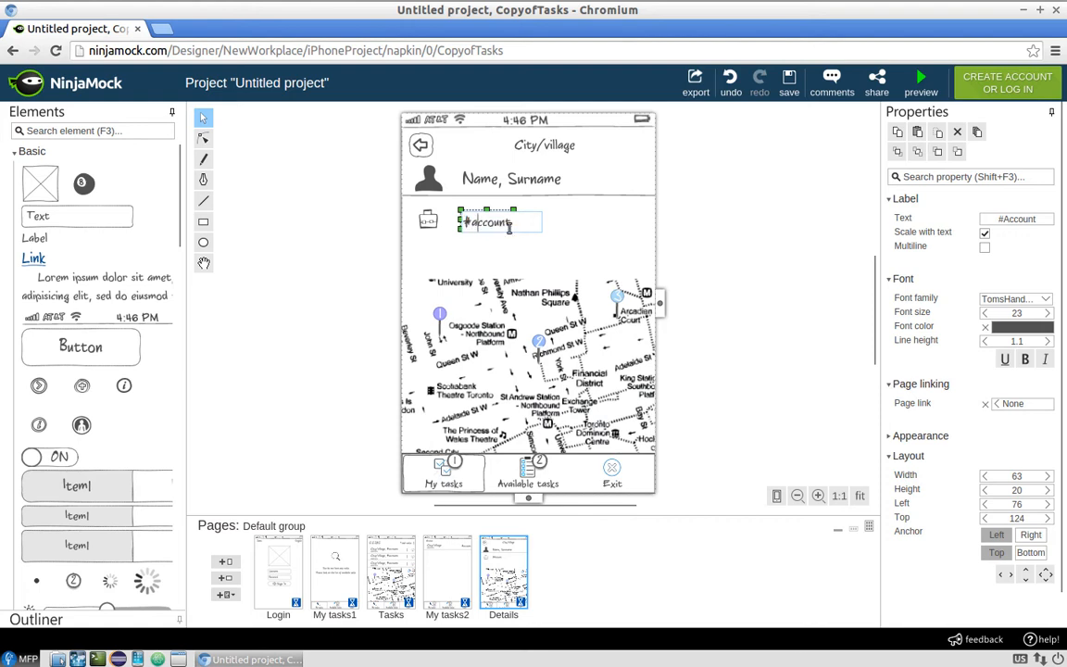
pyautogui.click(762, 230)
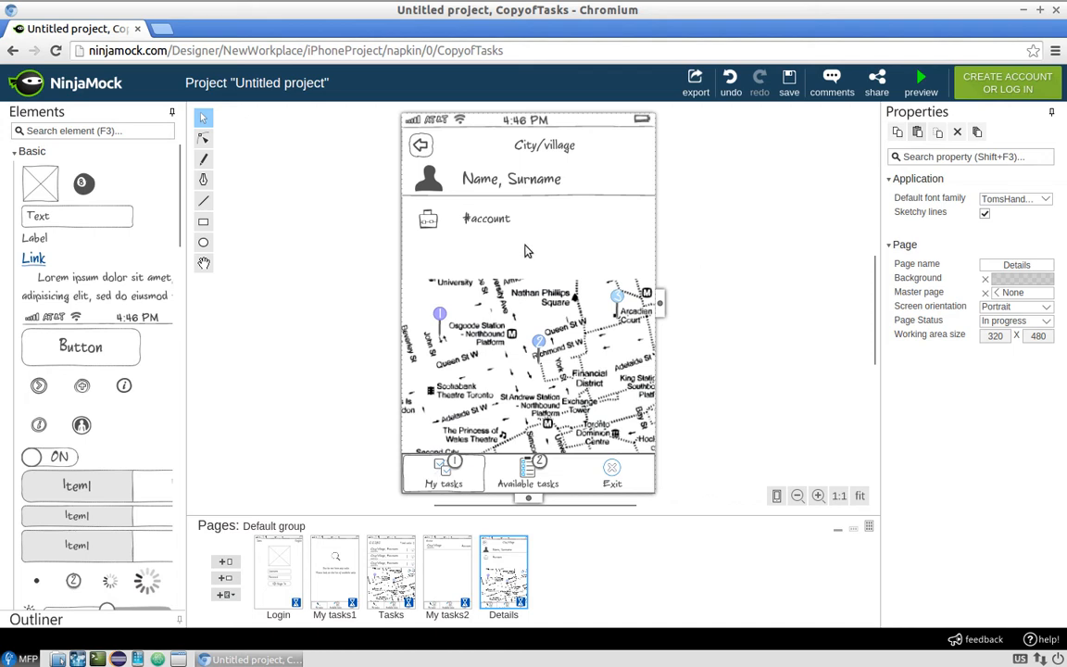
# - Add an icon after the #account label and set it to an outlined gauge found in IconFinder, sized 24px to 32px
pyautogui.moveTo(82, 176); pyautogui.dragTo(560, 228)
pyautogui.doubleClick(560, 222)
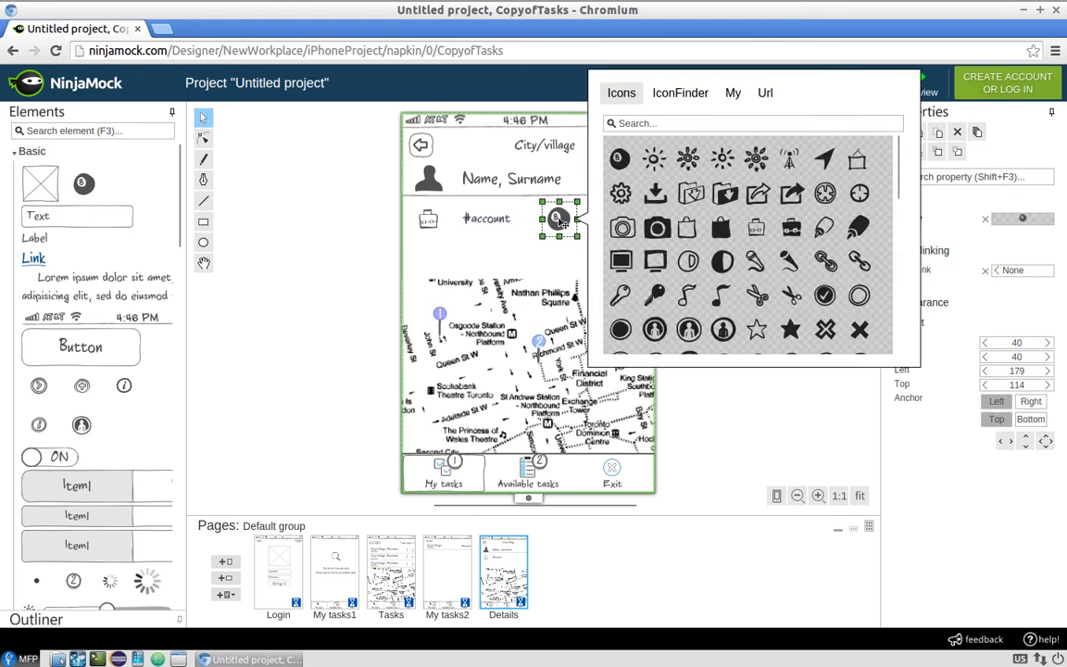
pyautogui.click(679, 93)
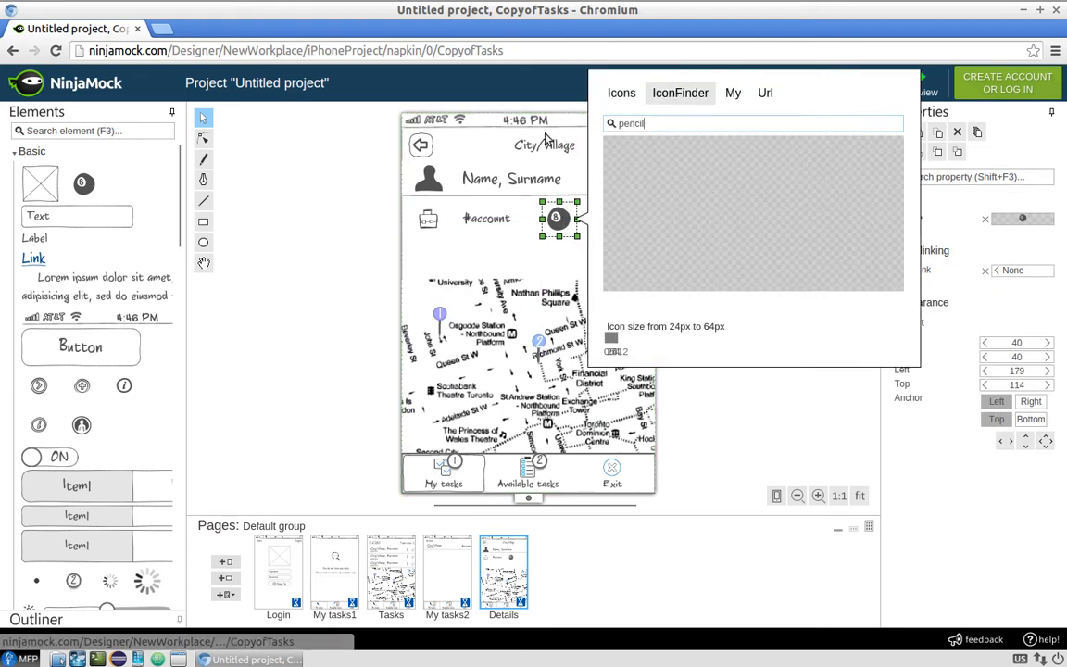
pyautogui.write('gauge')
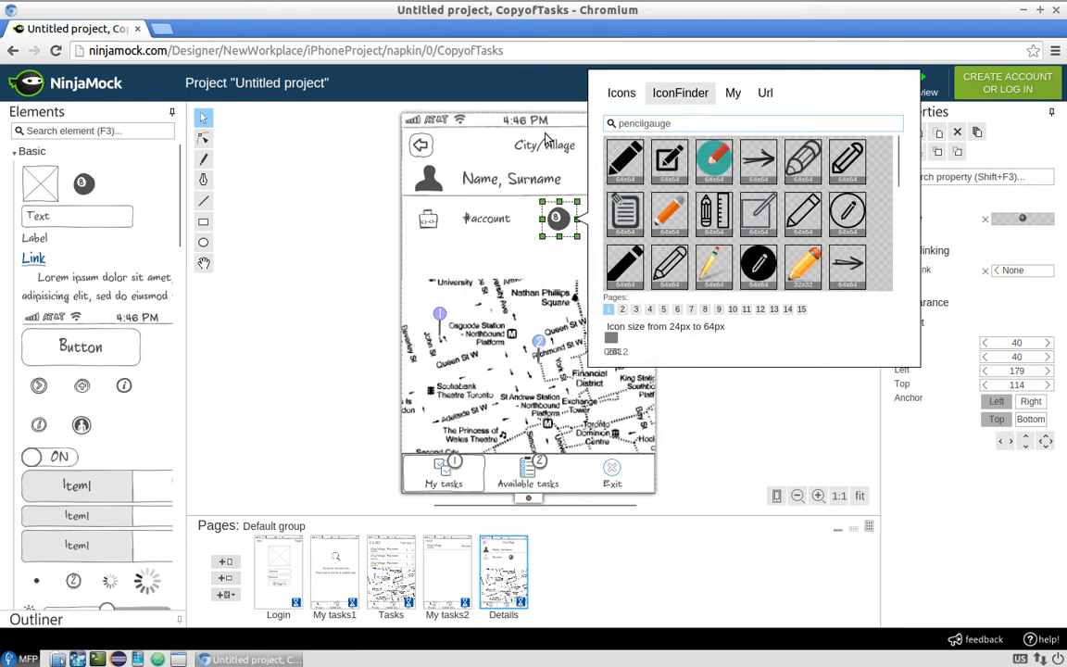
pyautogui.moveTo(677, 125); pyautogui.dragTo(579, 123)
pyautogui.write('ga')
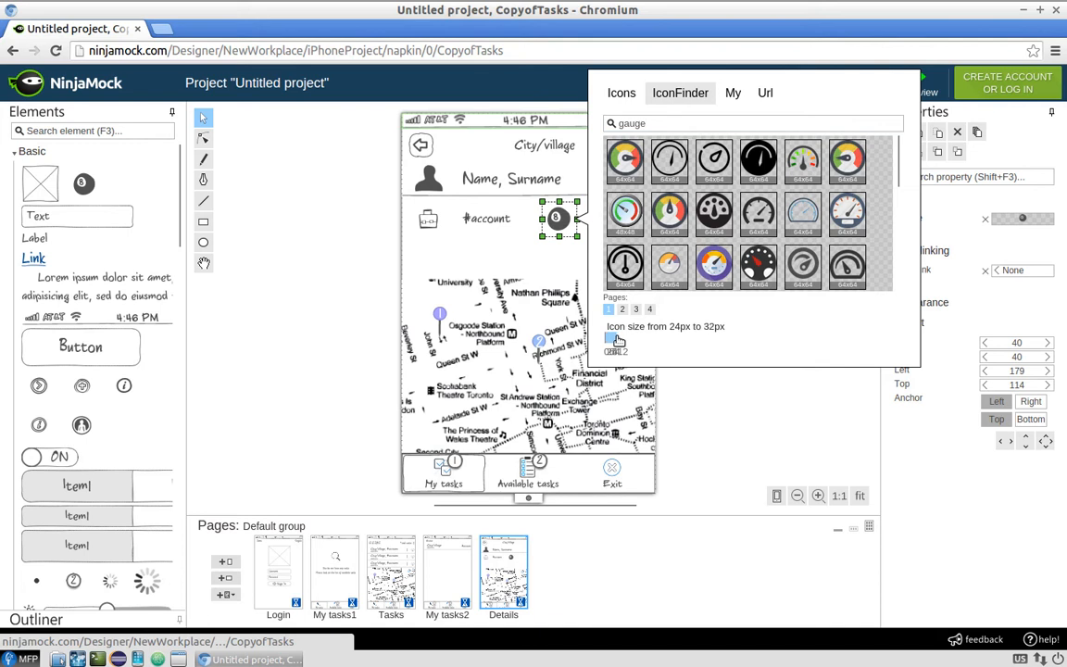
pyautogui.click(616, 336)
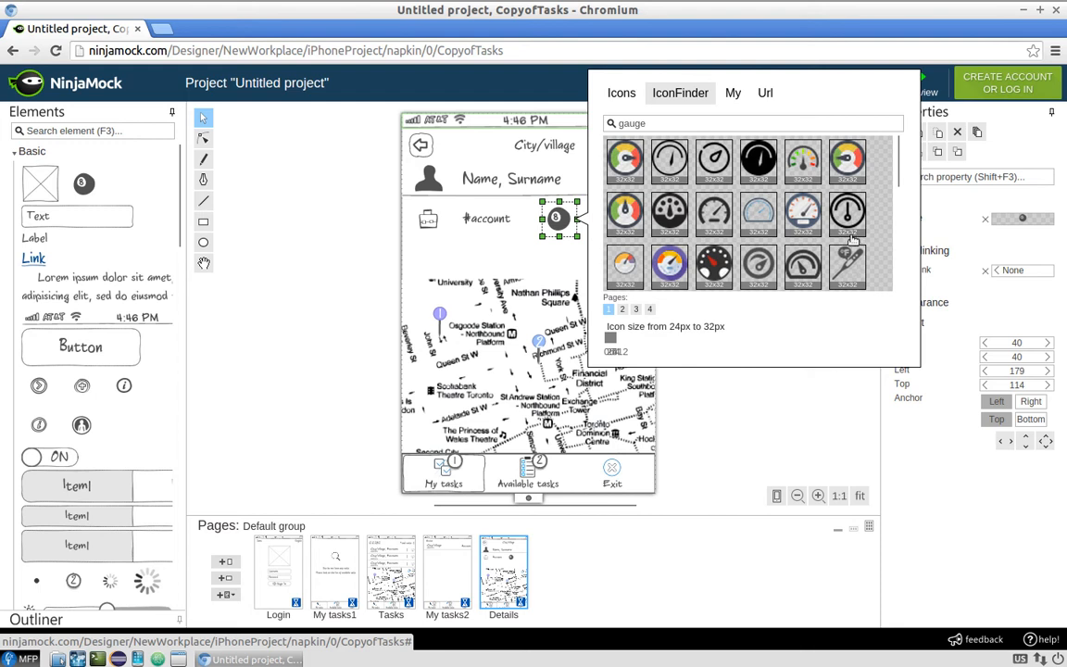
pyautogui.scroll(-3, 854, 241)
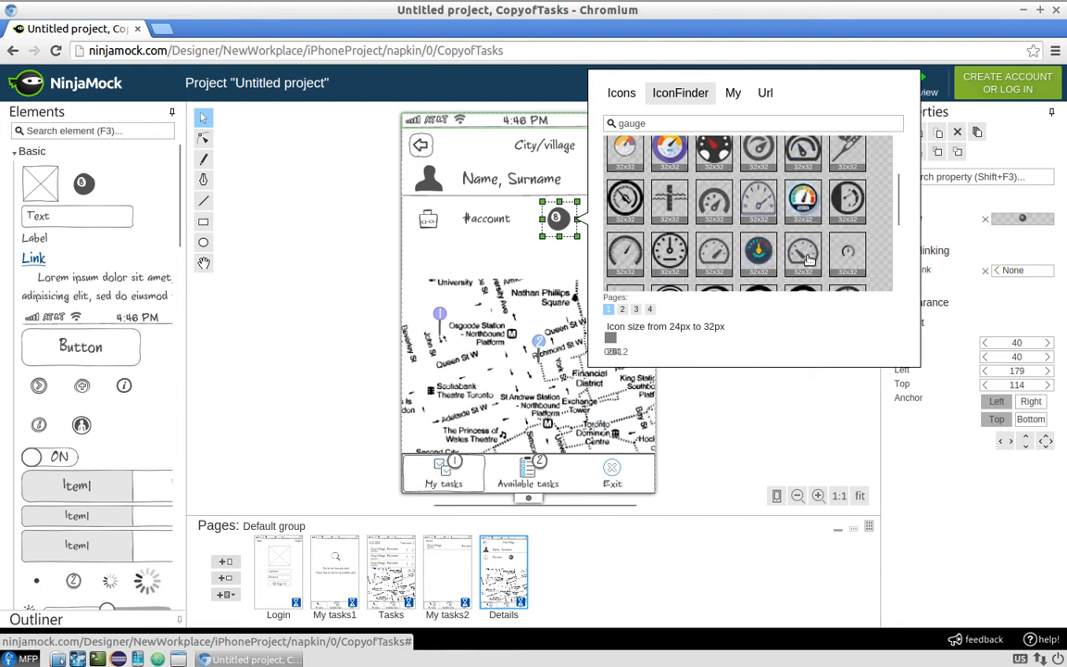
pyautogui.click(804, 253)
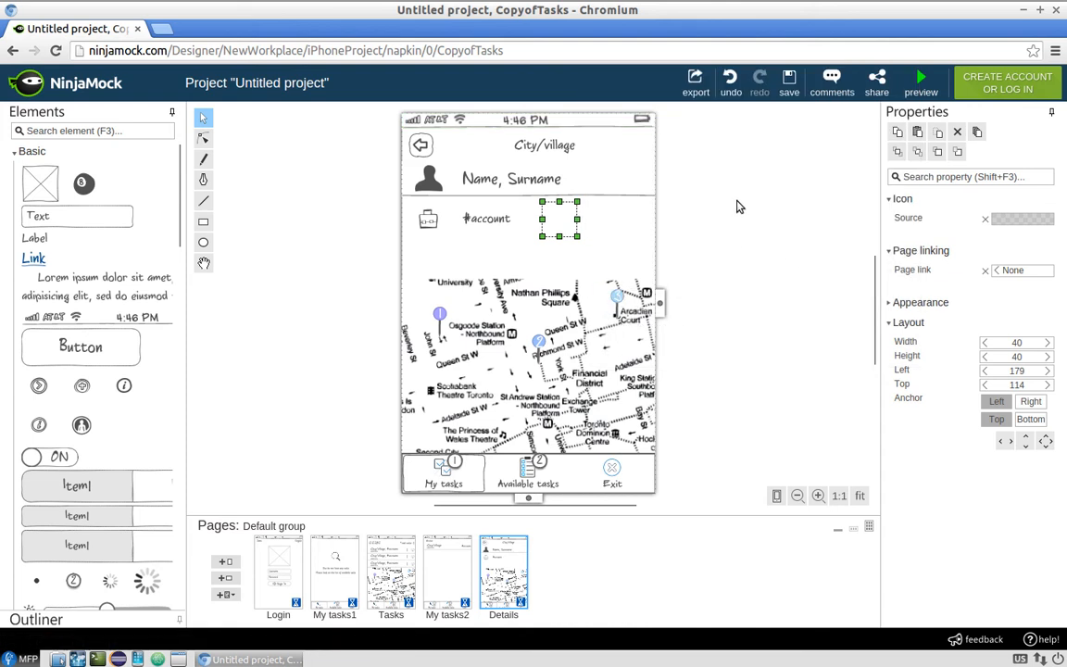
pyautogui.click(667, 219)
pyautogui.click(561, 234)
pyautogui.click(1016, 220)
pyautogui.click(741, 95)
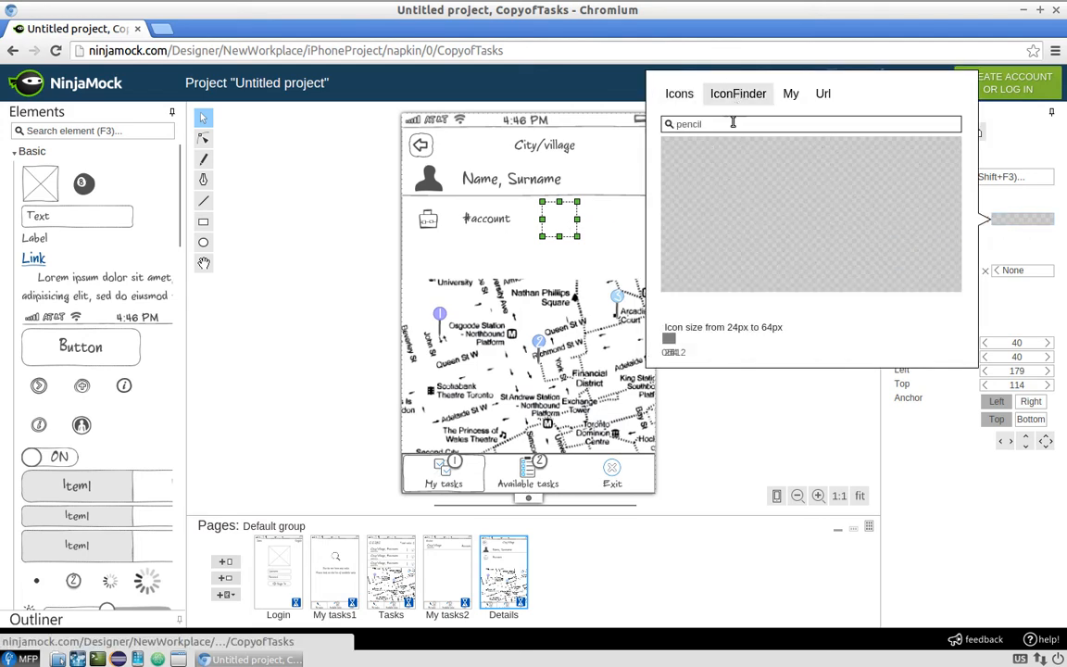
pyautogui.write('gauge')
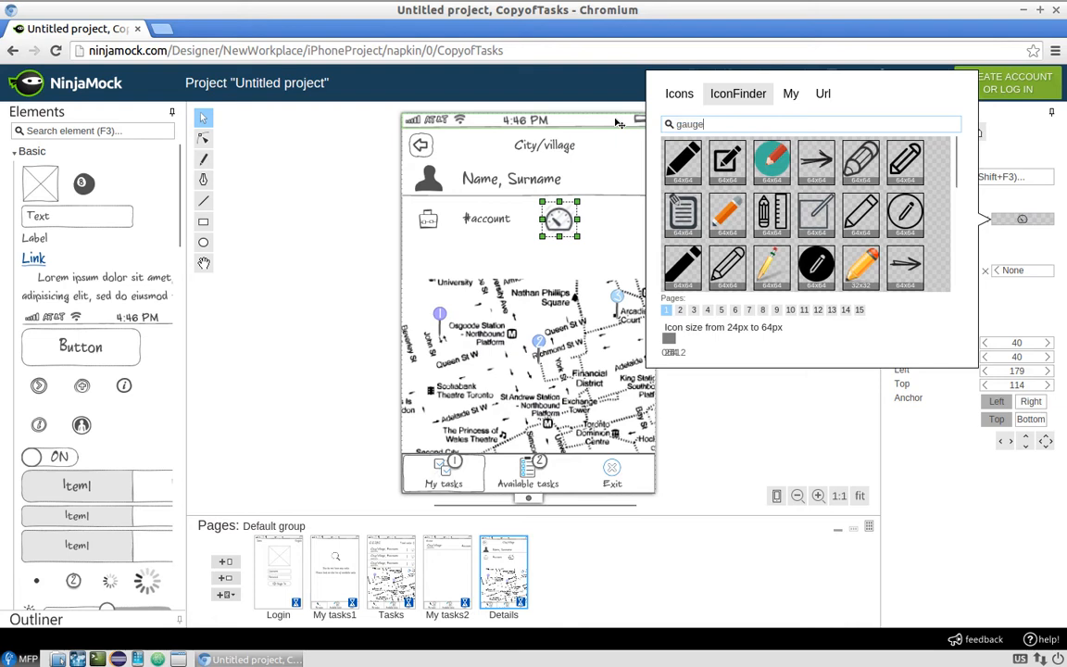
pyautogui.click(625, 245)
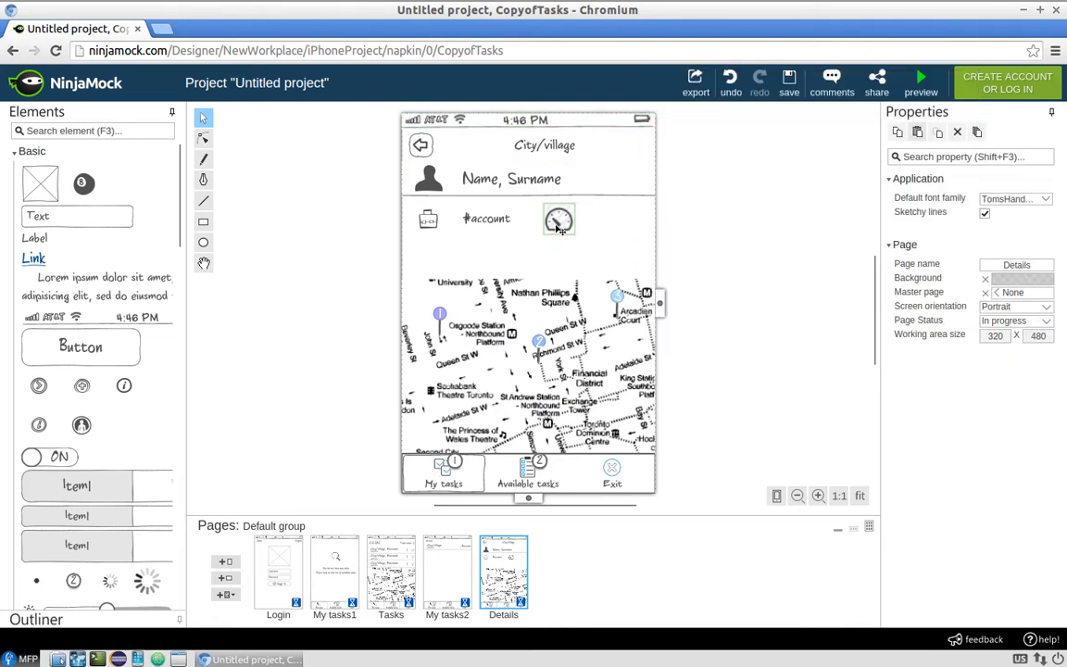
pyautogui.click(558, 229)
pyautogui.click(608, 231)
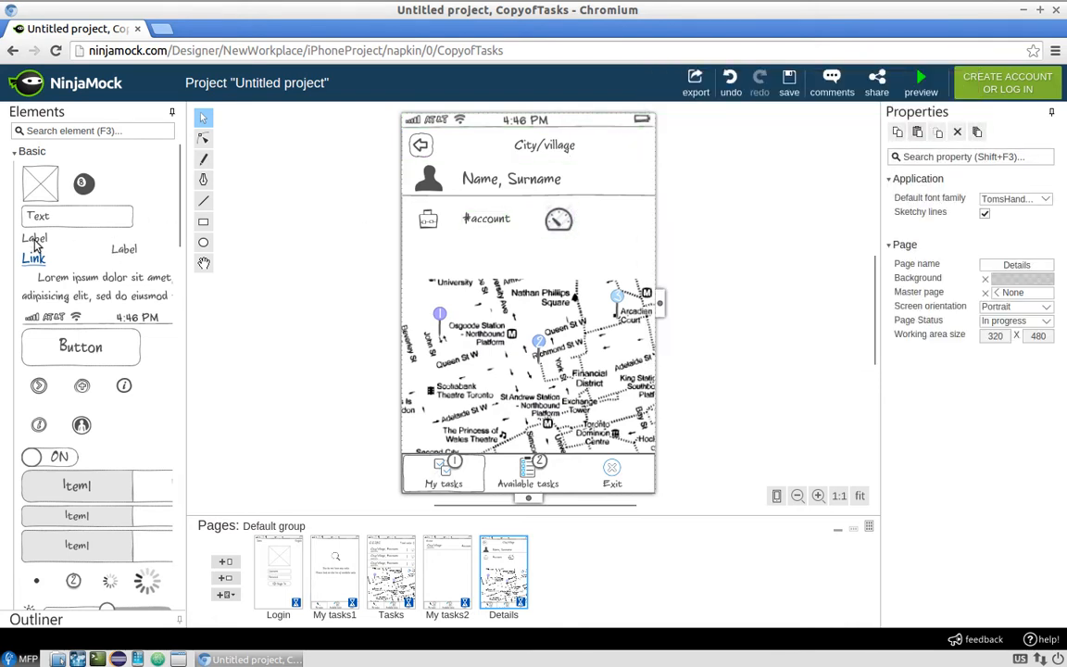
# - Add a label reading "old value" beside the gauge icon
pyautogui.moveTo(34, 243); pyautogui.dragTo(599, 225)
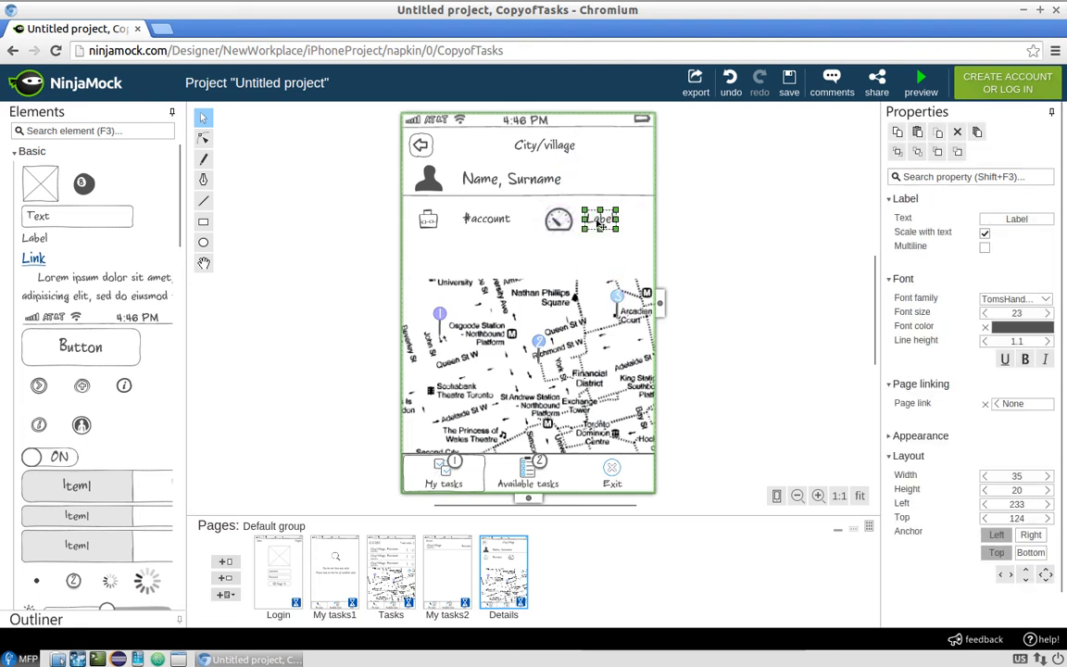
pyautogui.doubleClick(600, 225)
pyautogui.write('Gold')
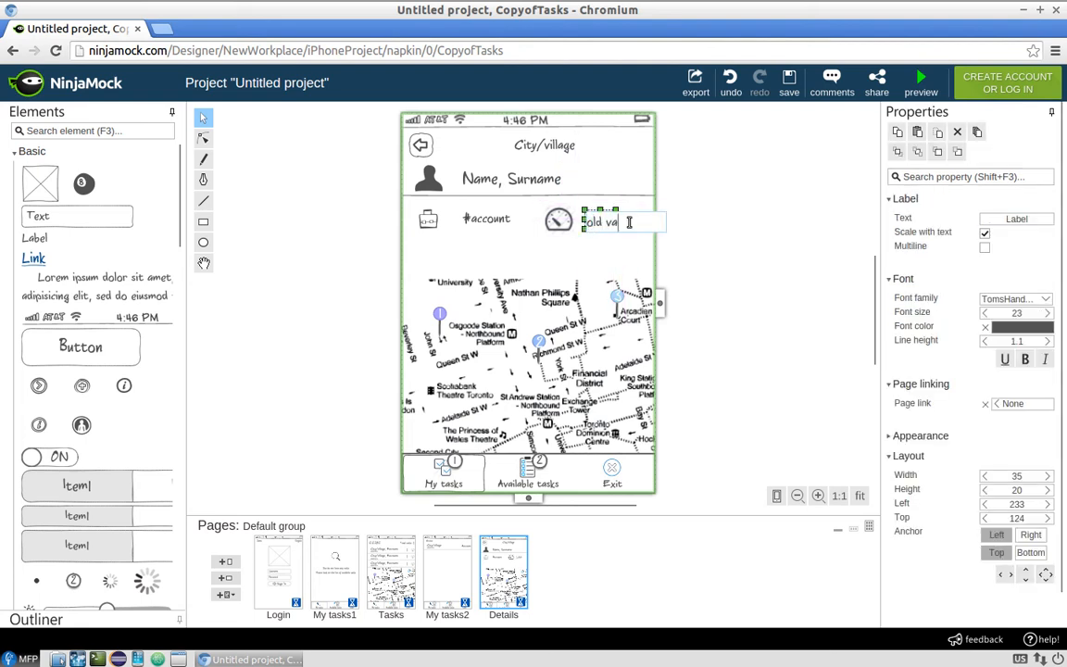
pyautogui.write(' value')
pyautogui.press('Return')
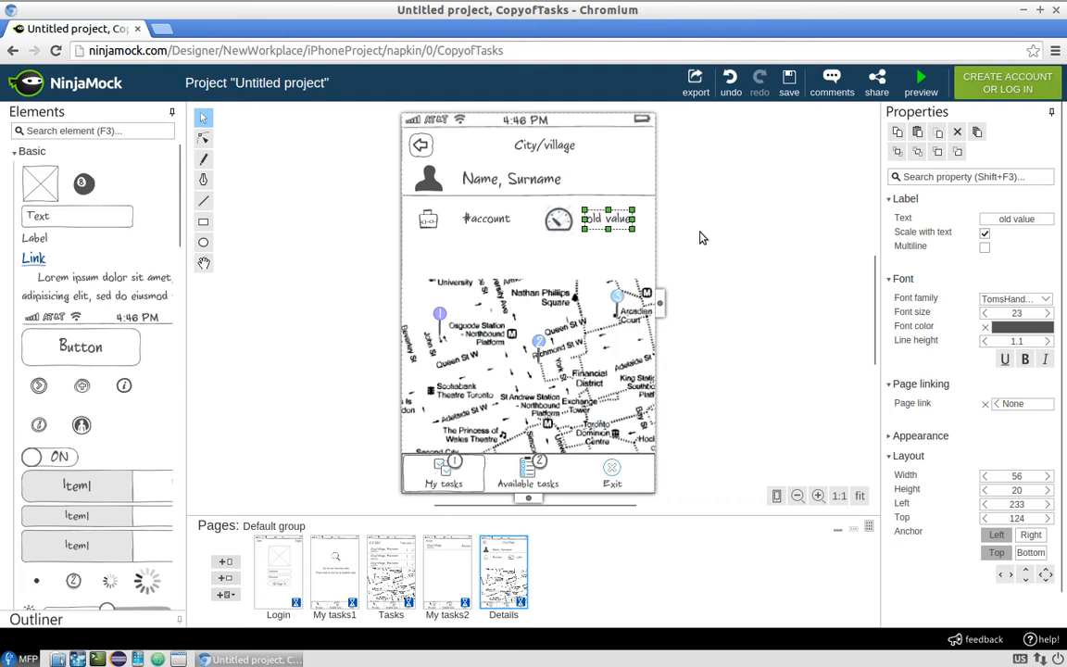
pyautogui.click(722, 235)
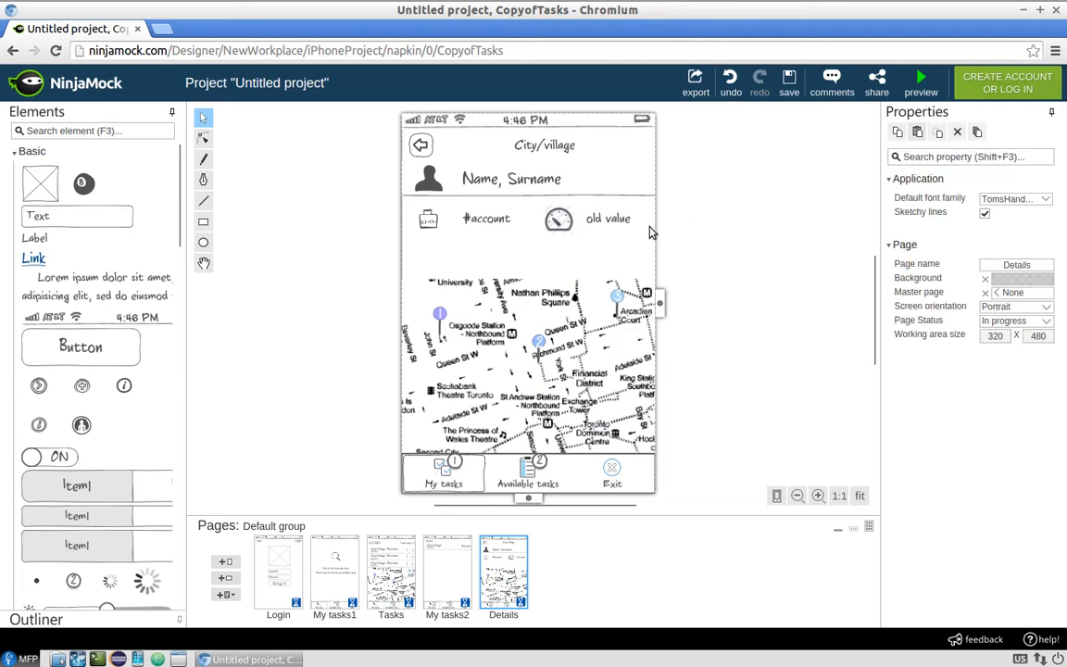
pyautogui.click(556, 222)
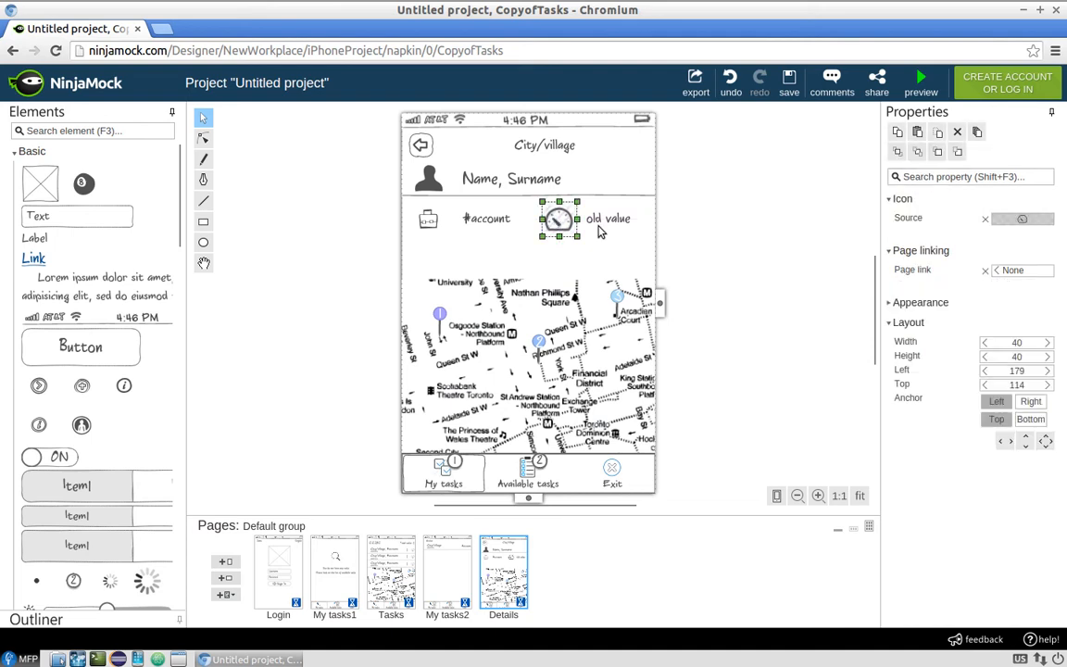
pyautogui.click(677, 227)
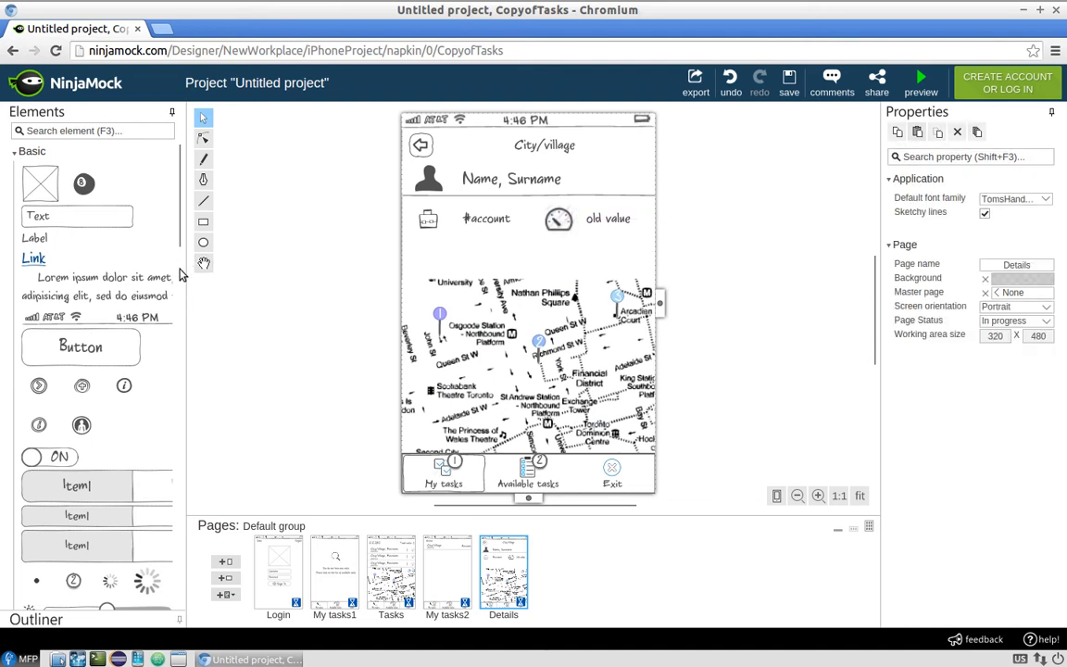
# - Add a label reading "Full address" directly below the #account label
pyautogui.moveTo(43, 243); pyautogui.dragTo(489, 255)
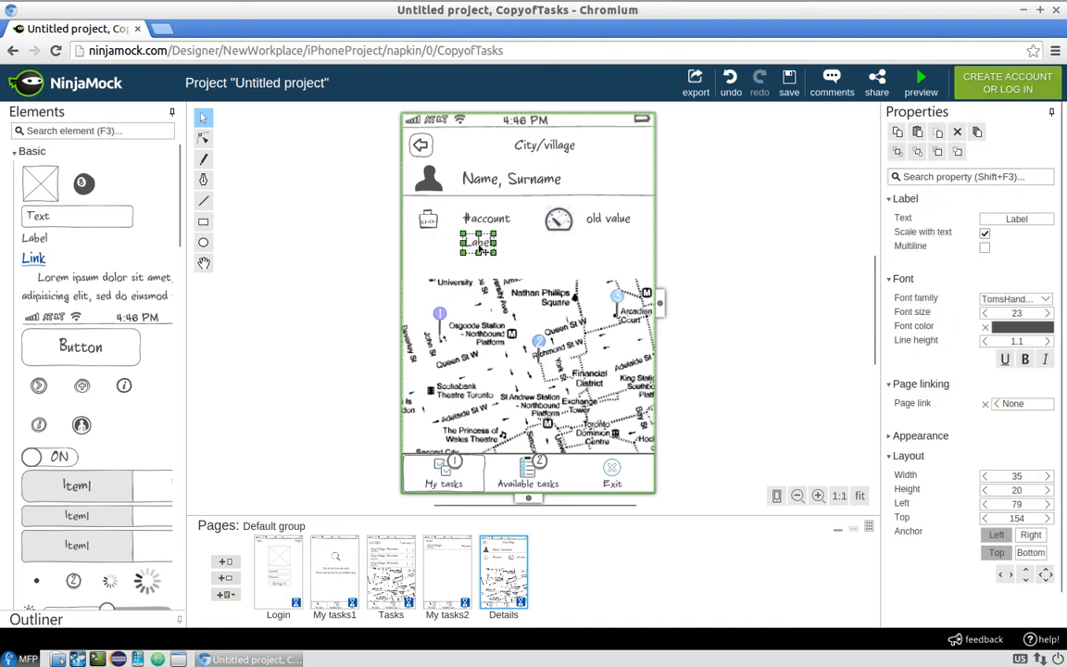
pyautogui.doubleClick(483, 248)
pyautogui.write('Full address')
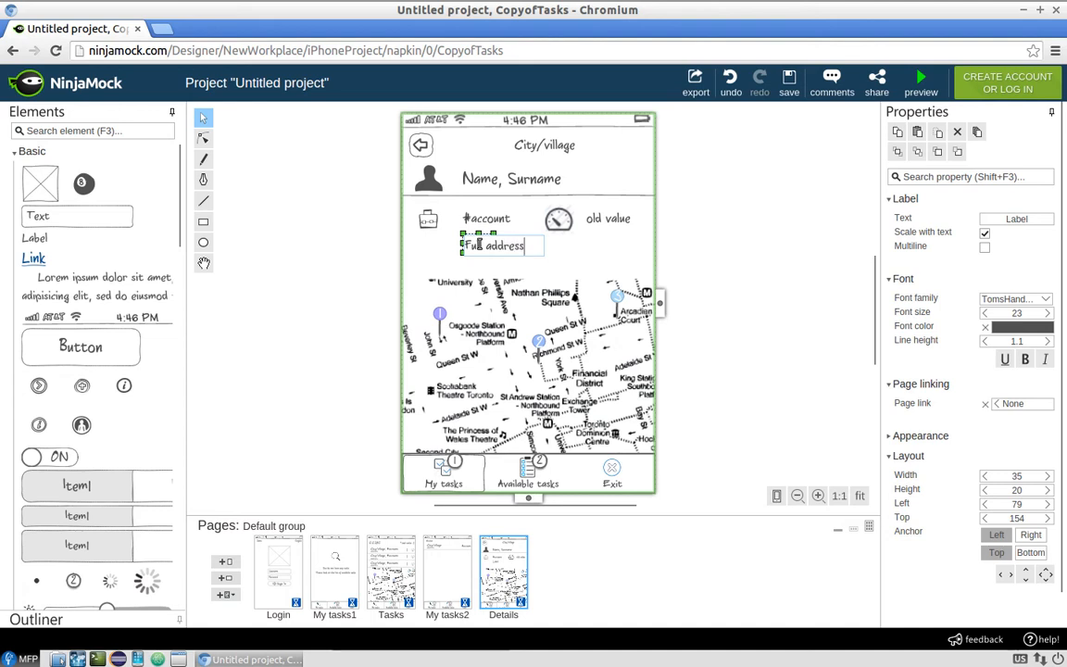
pyautogui.press('Return')
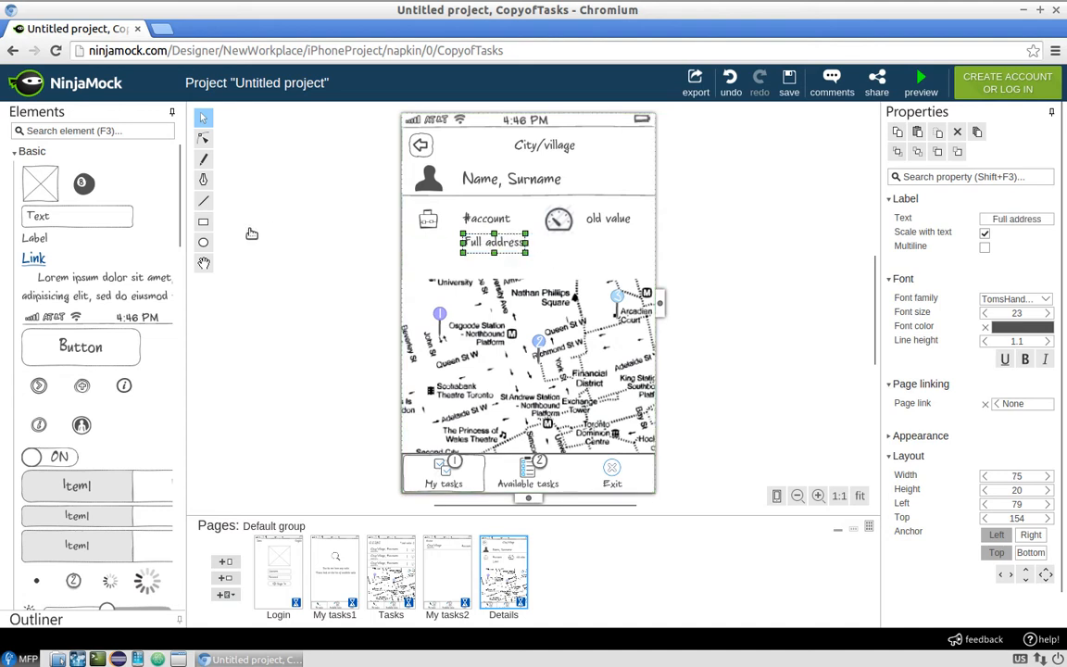
# - Add an icon below the briefcase, beside the "Full address" label, and set it to the circled crosshair icon
pyautogui.moveTo(86, 194); pyautogui.dragTo(441, 263)
pyautogui.click(1023, 219)
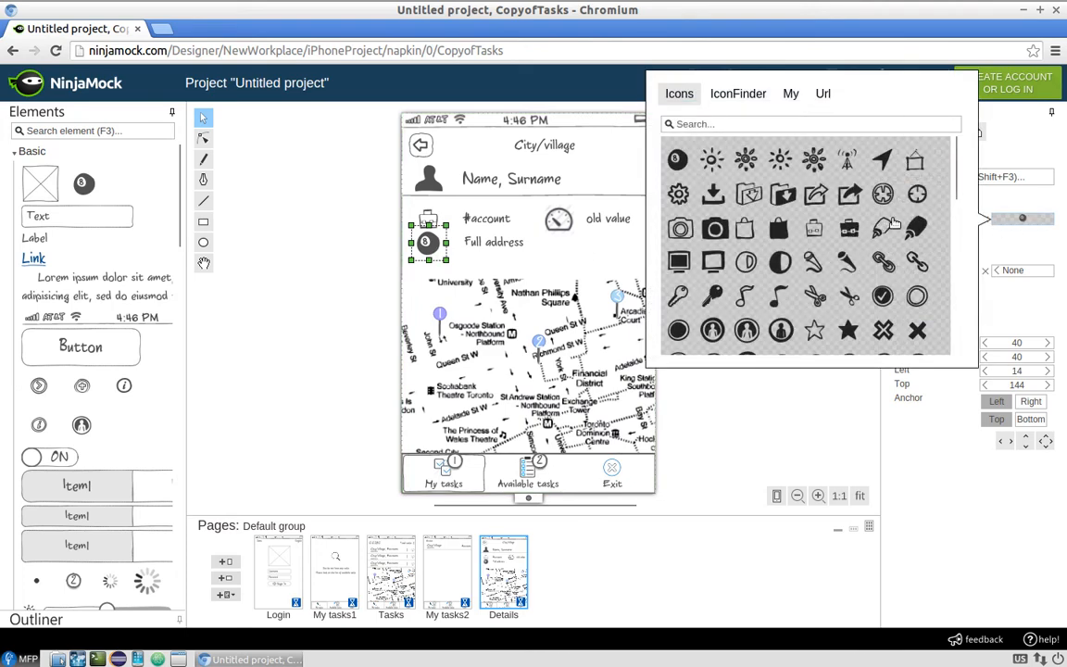
pyautogui.scroll(-3, 881, 226)
pyautogui.scroll(-3, 887, 238)
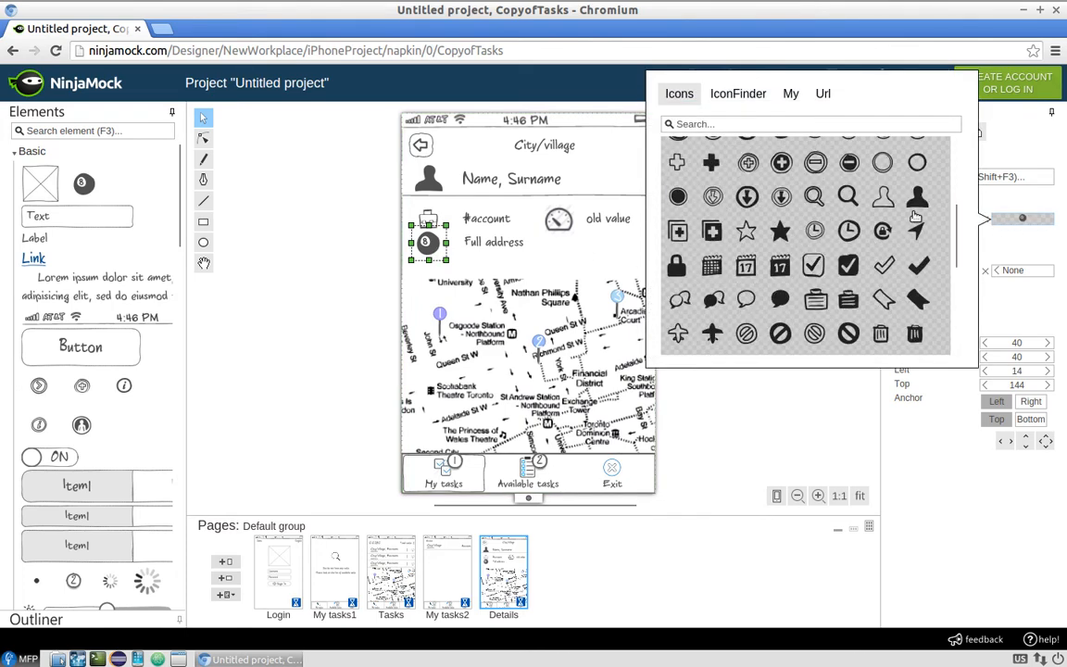
pyautogui.scroll(5, 917, 215)
pyautogui.scroll(2, 885, 199)
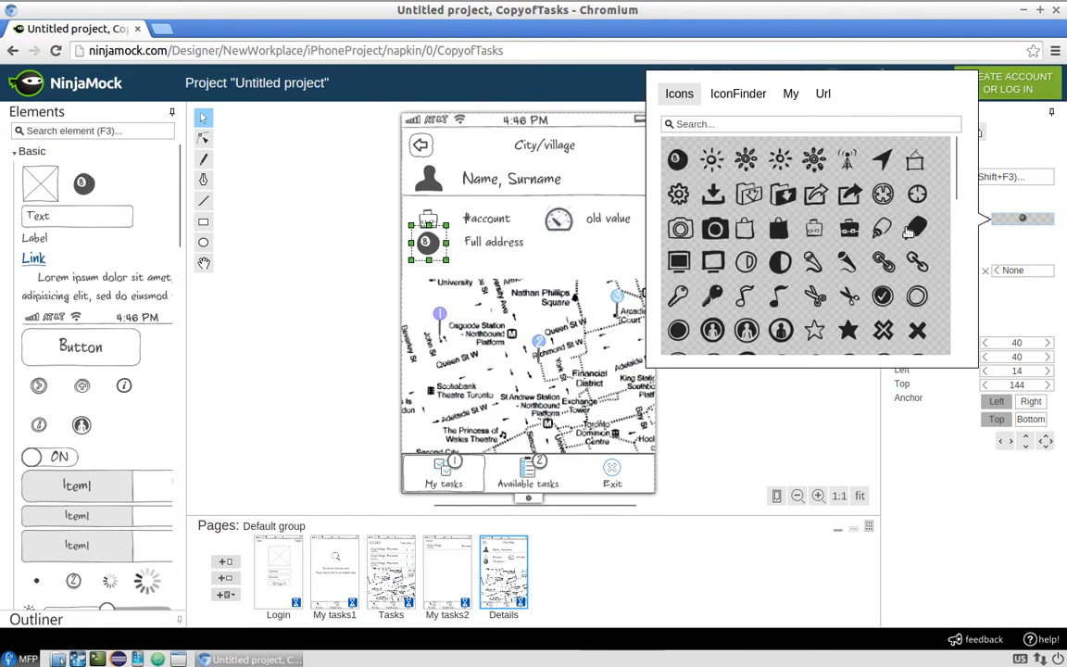
pyautogui.click(884, 196)
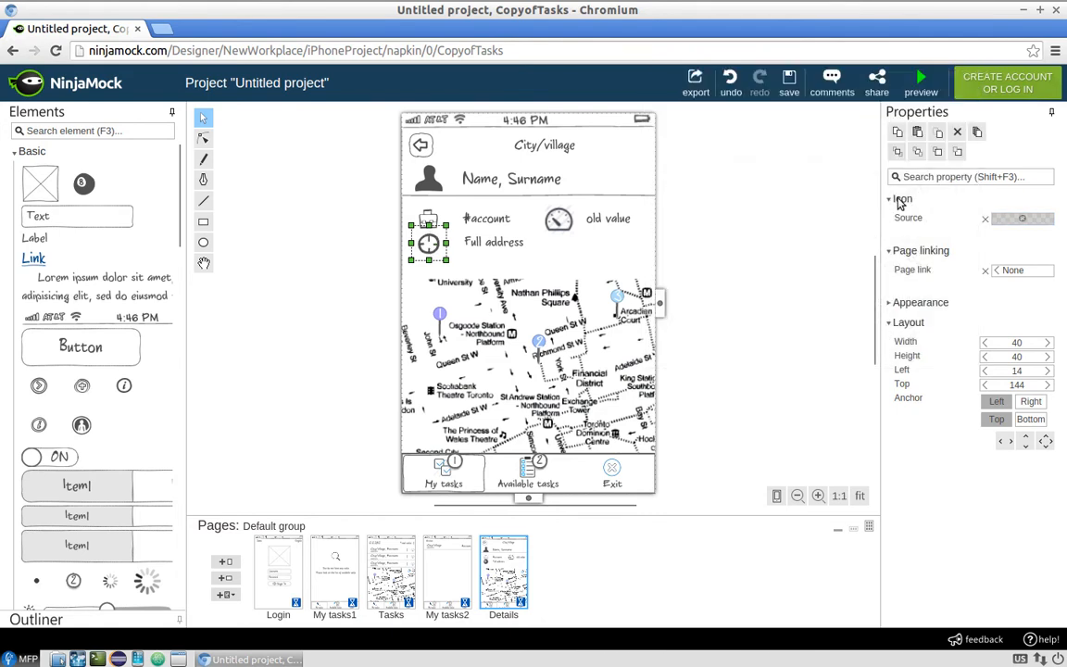
pyautogui.click(725, 257)
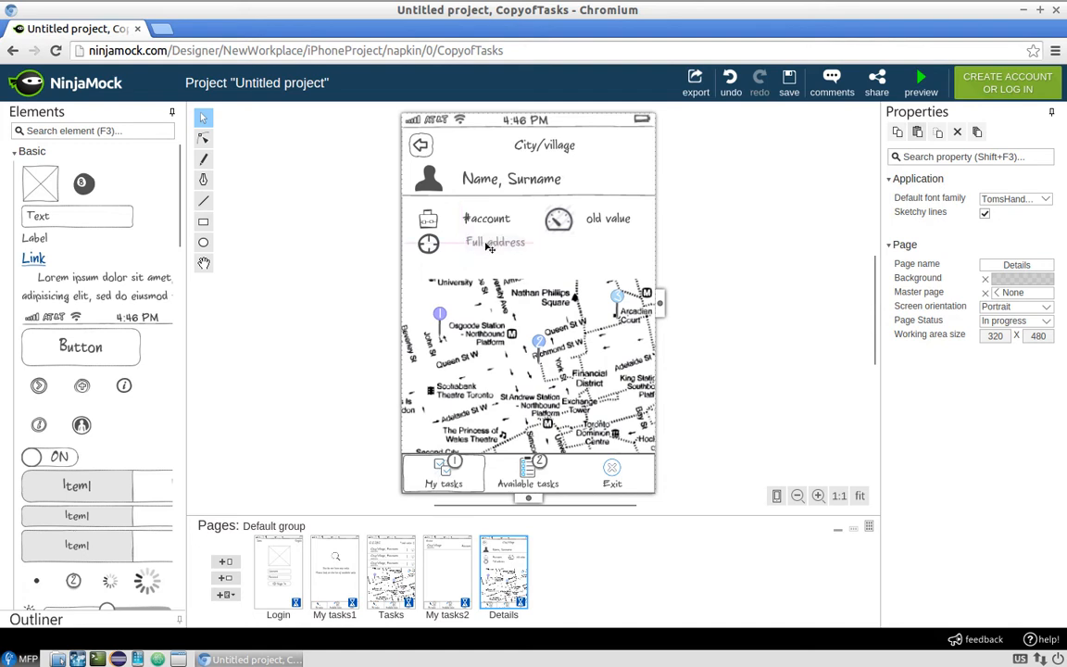
# - Shift the "Full address" label to line up with the crosshair icon and the #account label above
pyautogui.moveTo(486, 244); pyautogui.dragTo(479, 254)
pyautogui.click(786, 246)
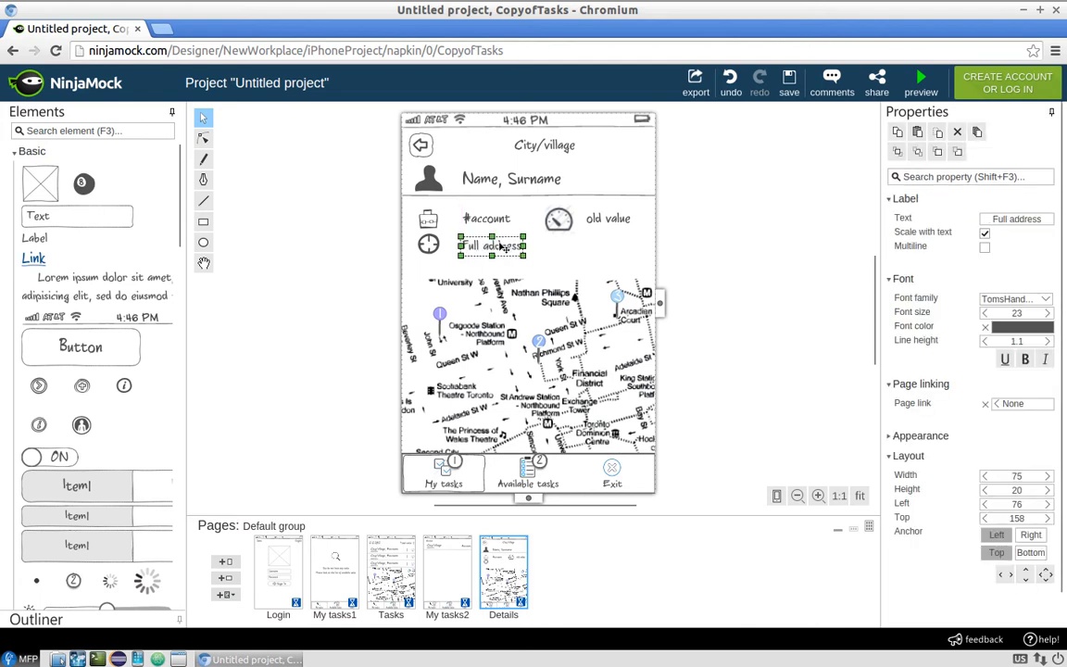
pyautogui.click(661, 256)
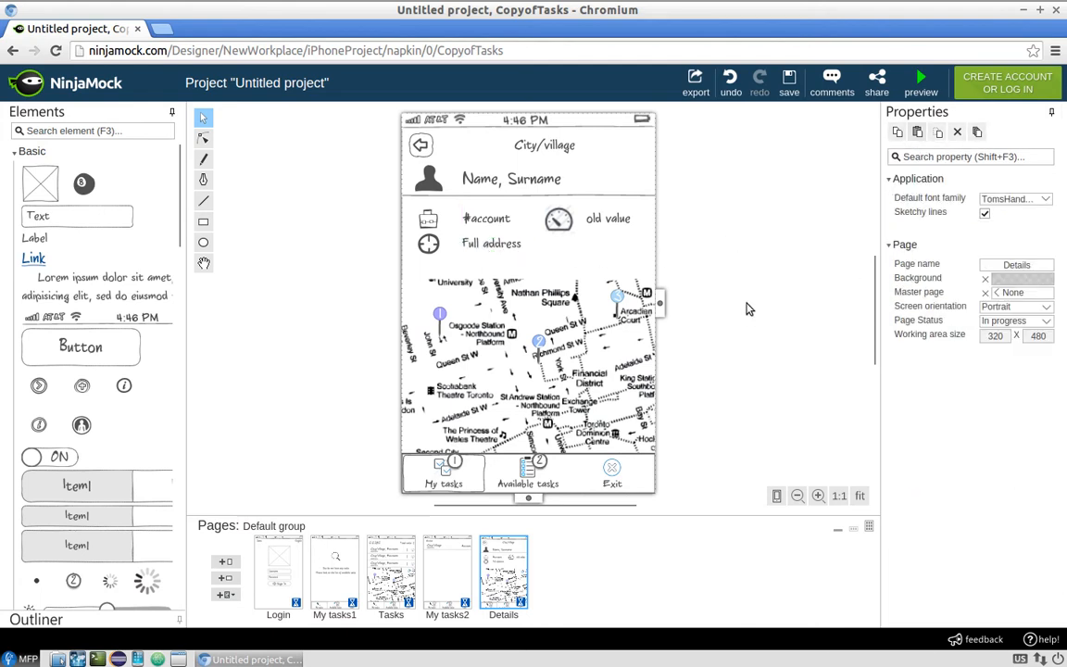
# - Move the map up to a top position of about 194, just below the address row
pyautogui.click(538, 331)
pyautogui.moveTo(531, 329); pyautogui.dragTo(531, 316)
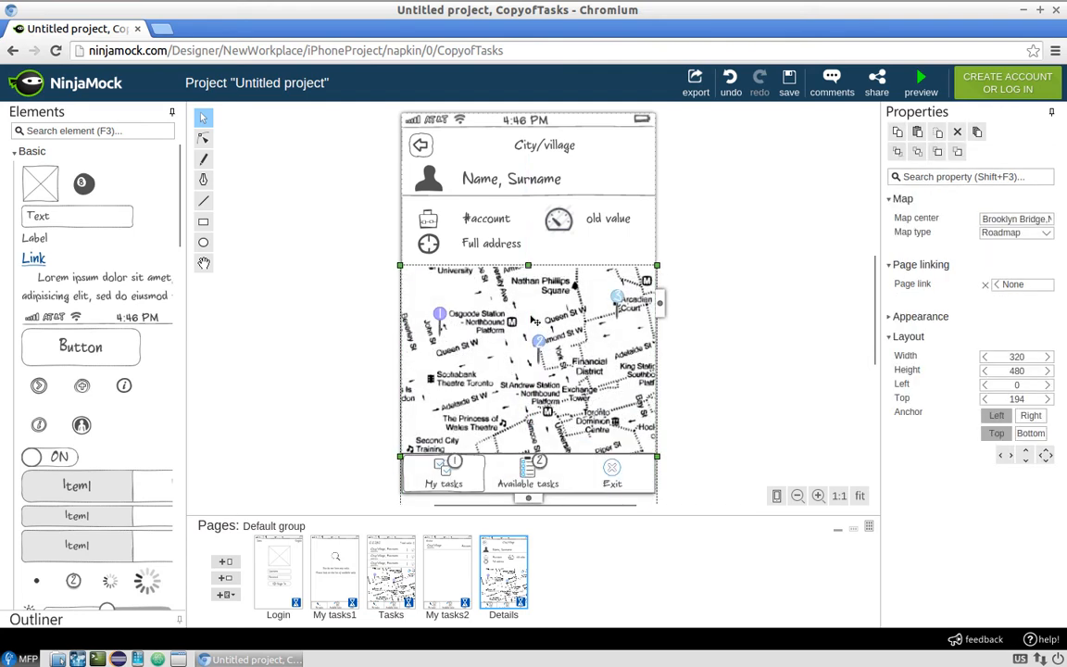
pyautogui.click(806, 286)
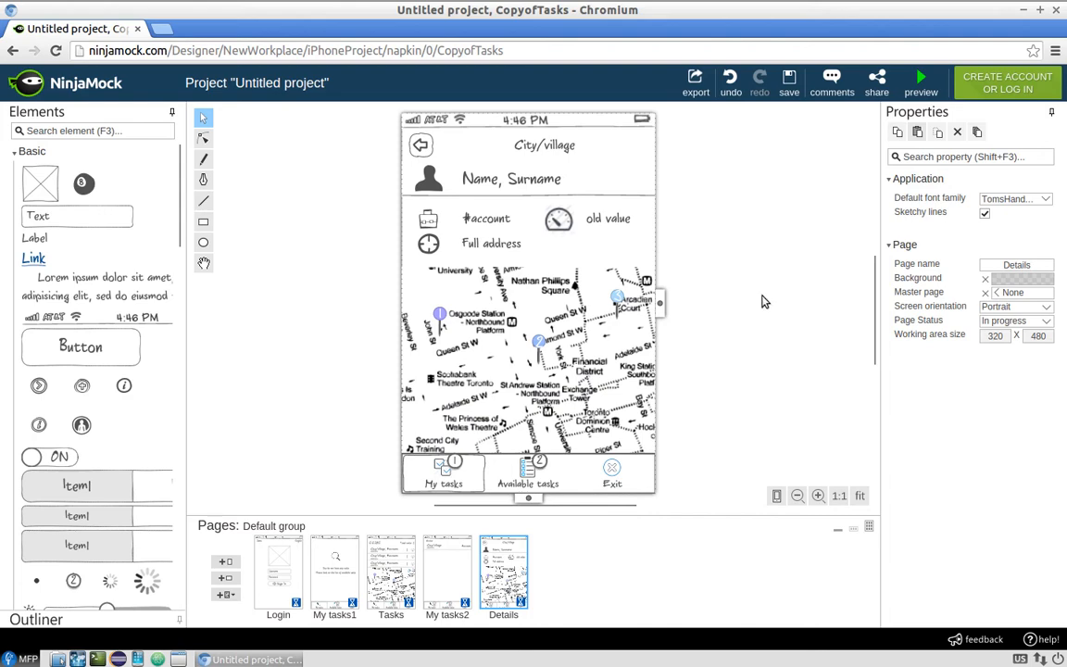
# - Delete the number "1" label from the purple pin on the Details map
pyautogui.click(440, 314)
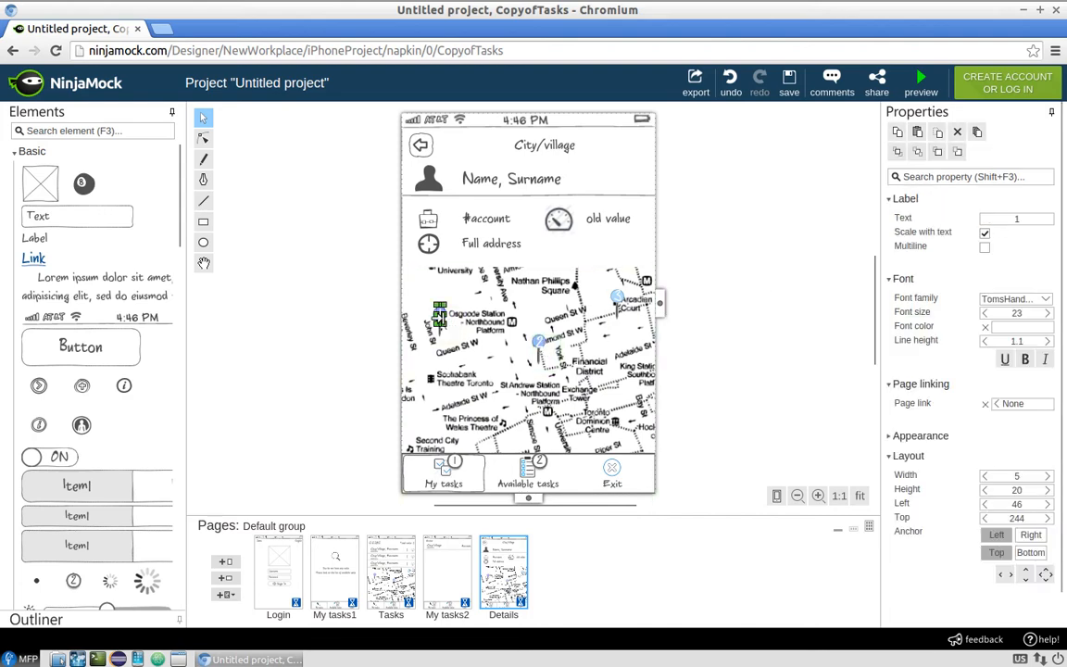
pyautogui.click(393, 287)
pyautogui.click(540, 344)
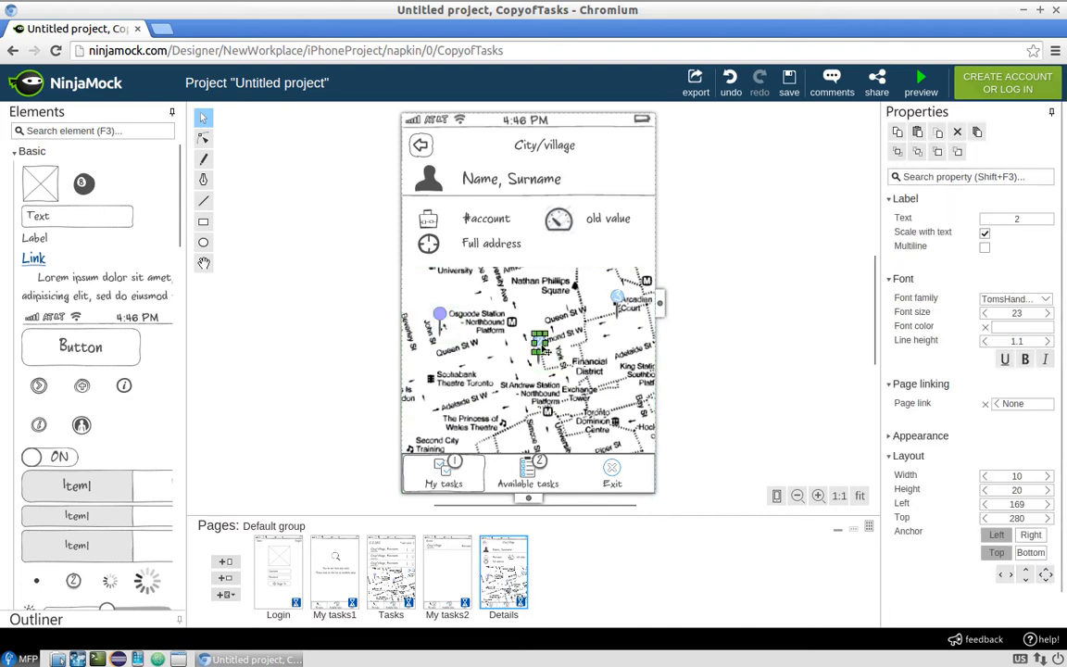
pyautogui.press('BackSpace')
pyautogui.click(542, 345)
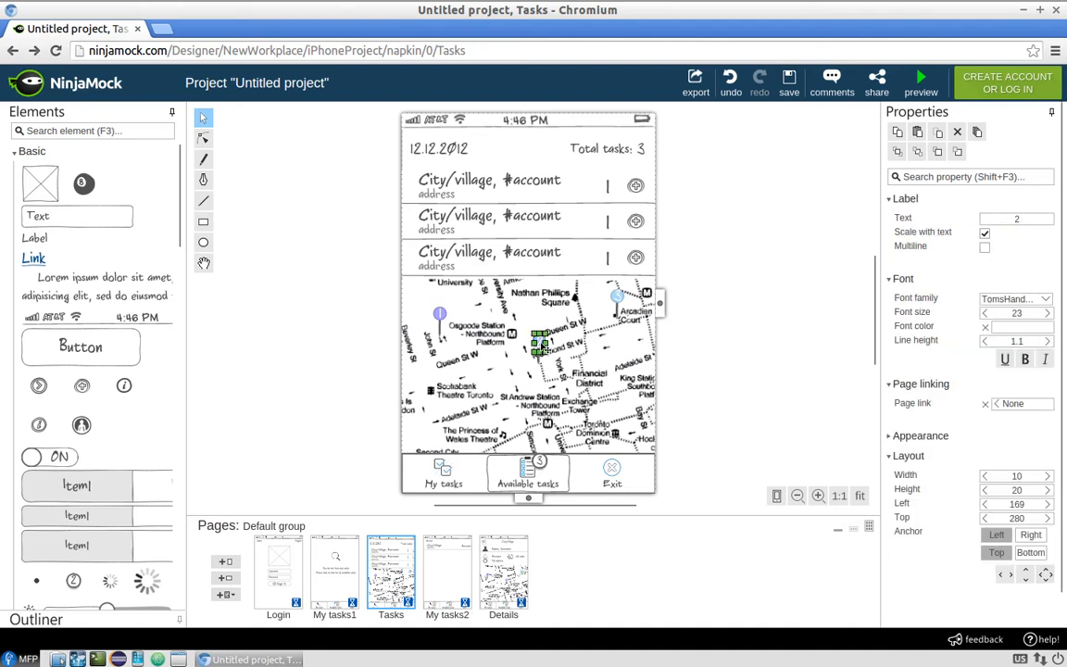
pyautogui.press('BackSpace')
pyautogui.click(524, 554)
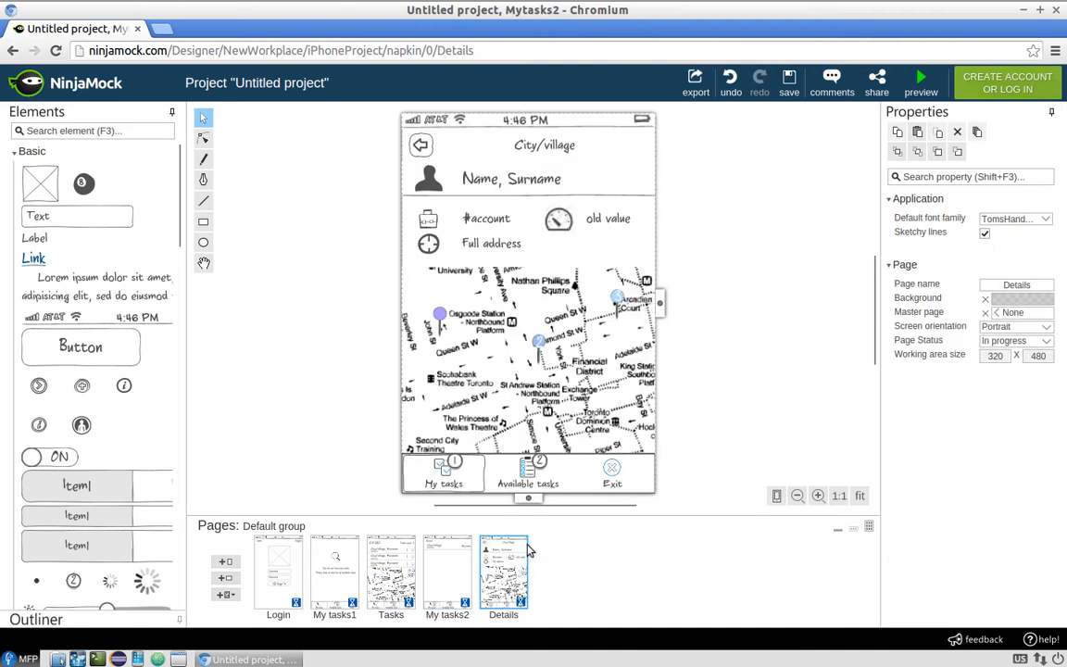
# - Delete the blue pins numbered 2 and 3 from the Details map, leaving only the purple pin
pyautogui.click(543, 353)
pyautogui.press('Delete')
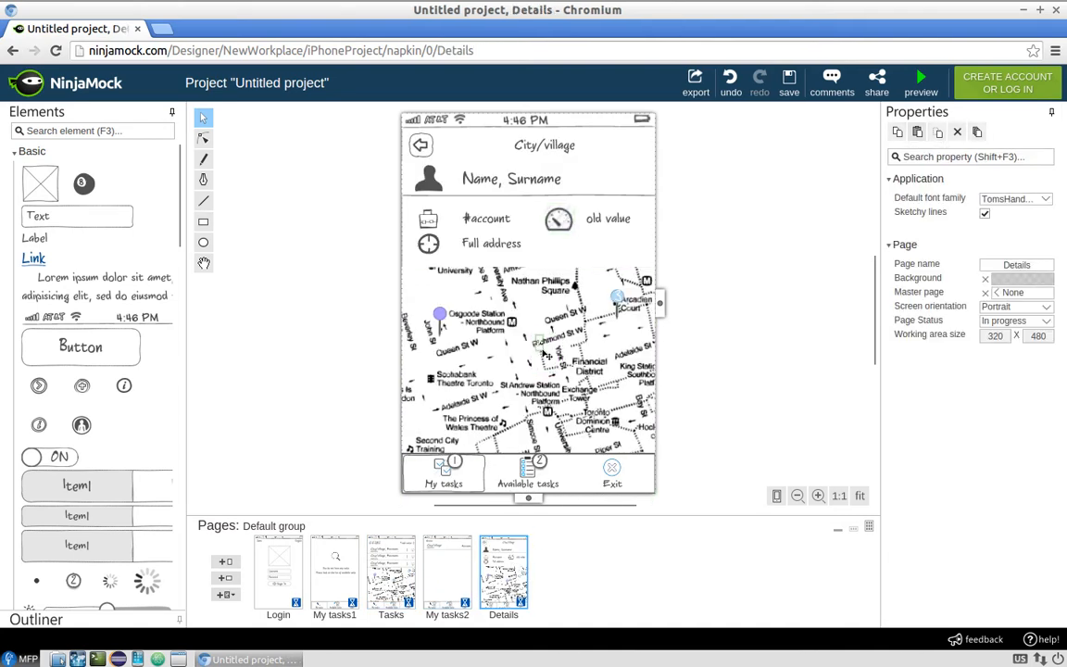
pyautogui.click(617, 298)
pyautogui.press('Delete')
pyautogui.click(441, 316)
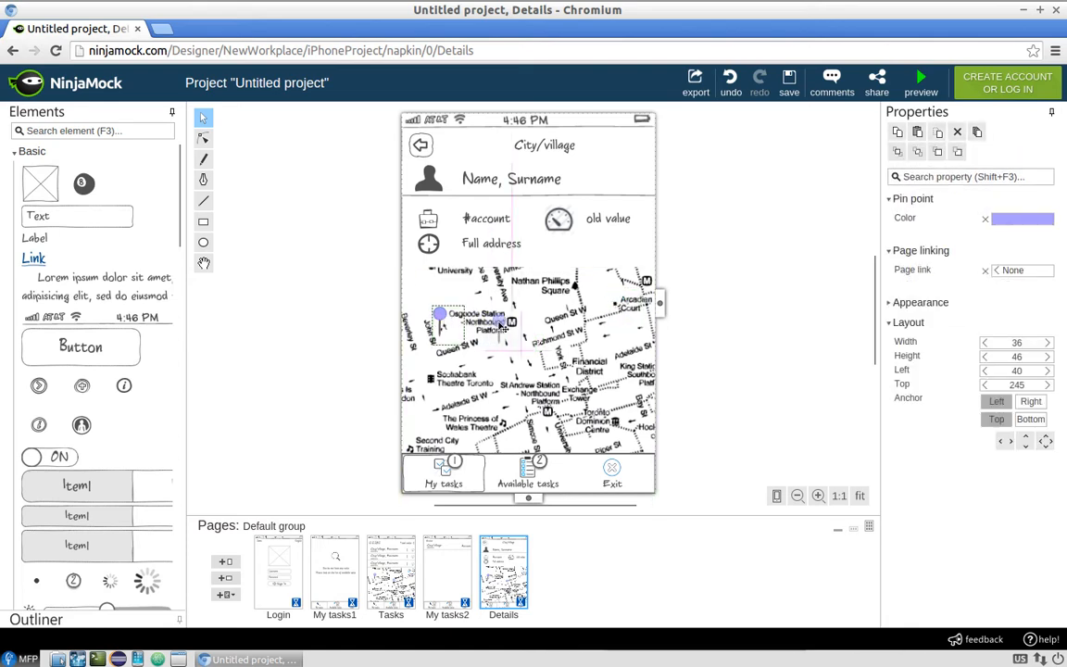
pyautogui.moveTo(500, 322)
pyautogui.mouseDown()
pyautogui.moveTo(554, 320)
pyautogui.moveTo(444, 320)
pyautogui.mouseUp()
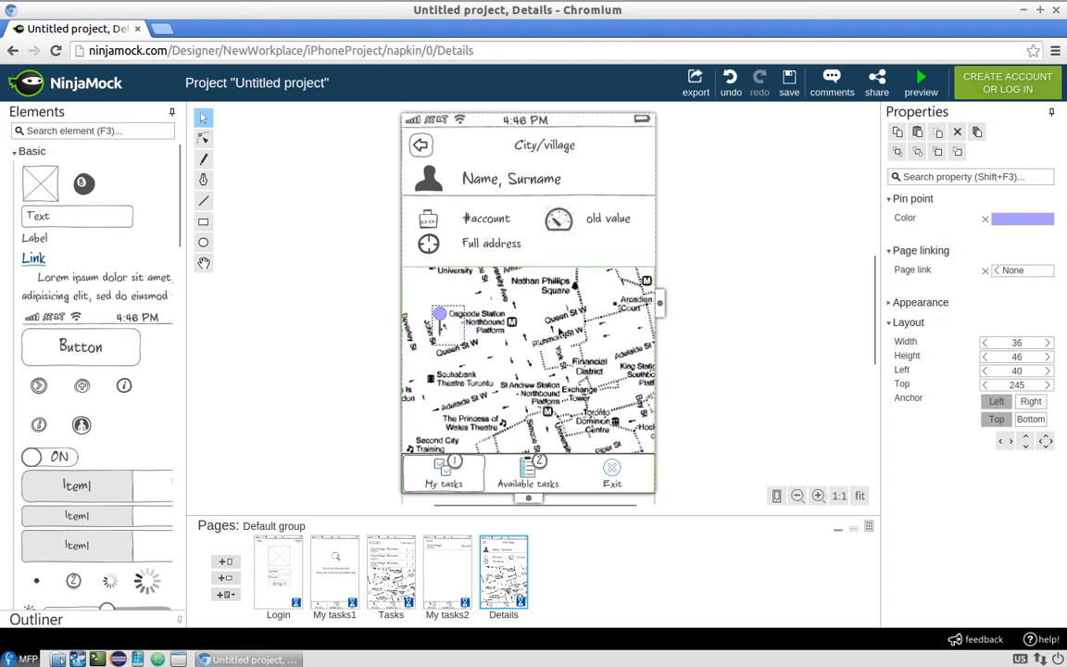
pyautogui.click(783, 319)
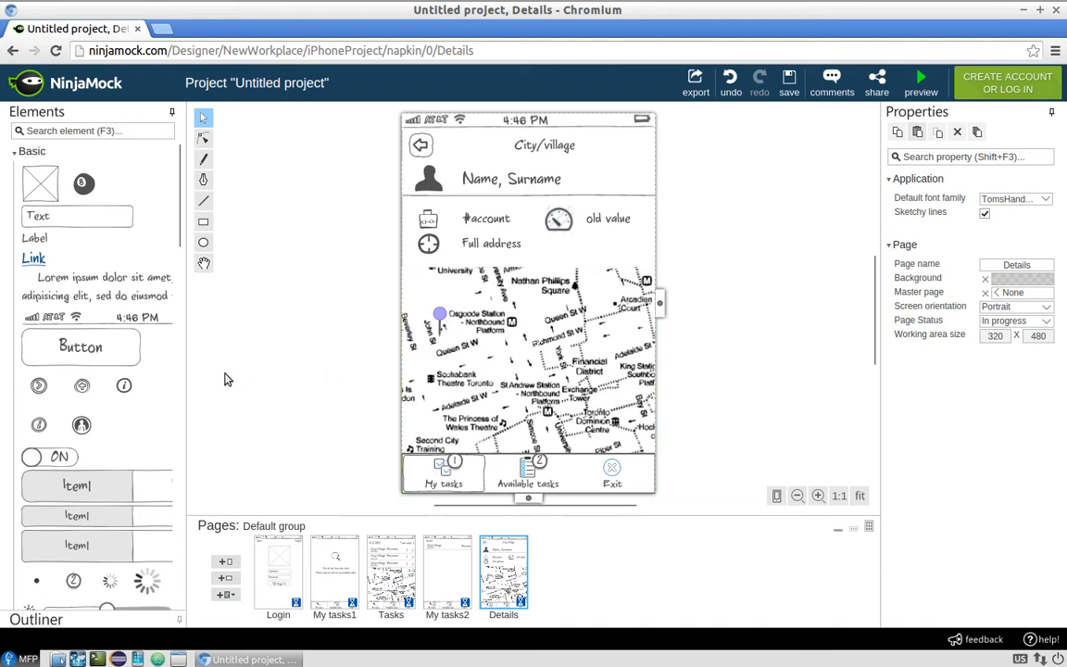
# - Add a two-item segmented control over the map's lower edge, above the tab bar, and stretch it to the full page width
pyautogui.scroll(-3, 109, 385)
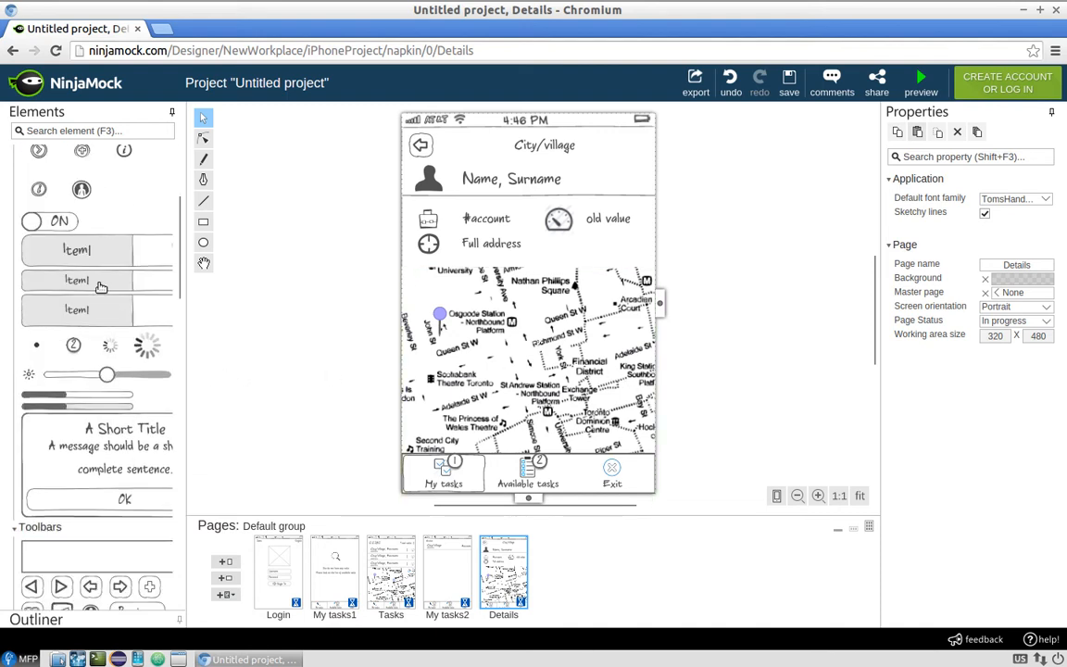
pyautogui.moveTo(100, 260); pyautogui.dragTo(491, 448)
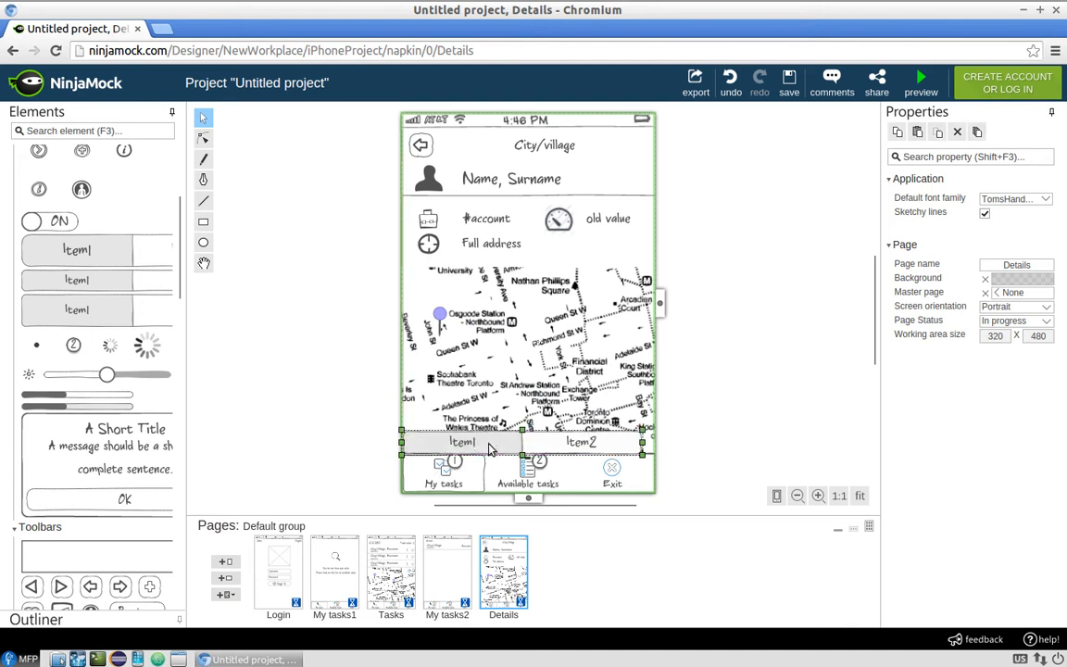
pyautogui.moveTo(638, 442); pyautogui.dragTo(655, 442)
pyautogui.click(726, 429)
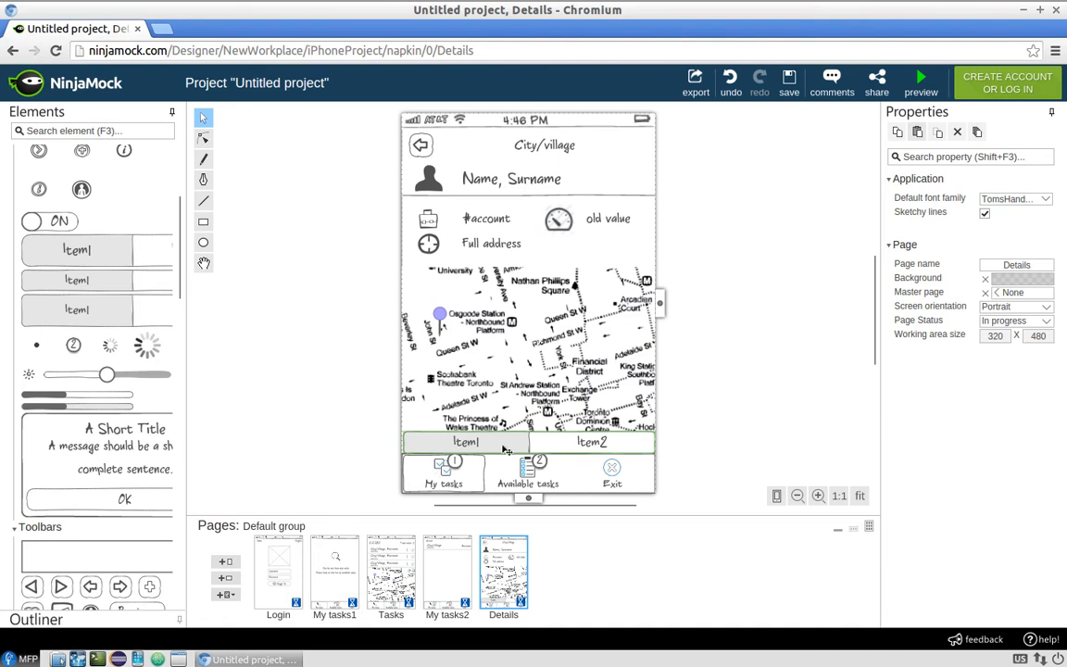
# - Rename the first segment of the segmented control to "Route"
pyautogui.click(506, 450)
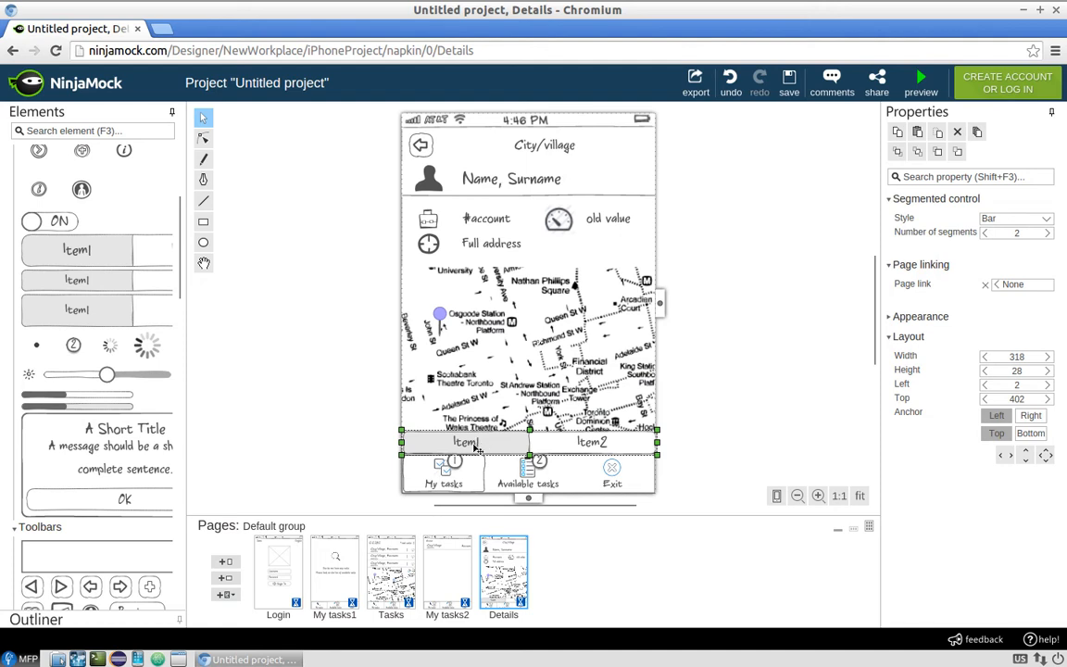
pyautogui.doubleClick(479, 447)
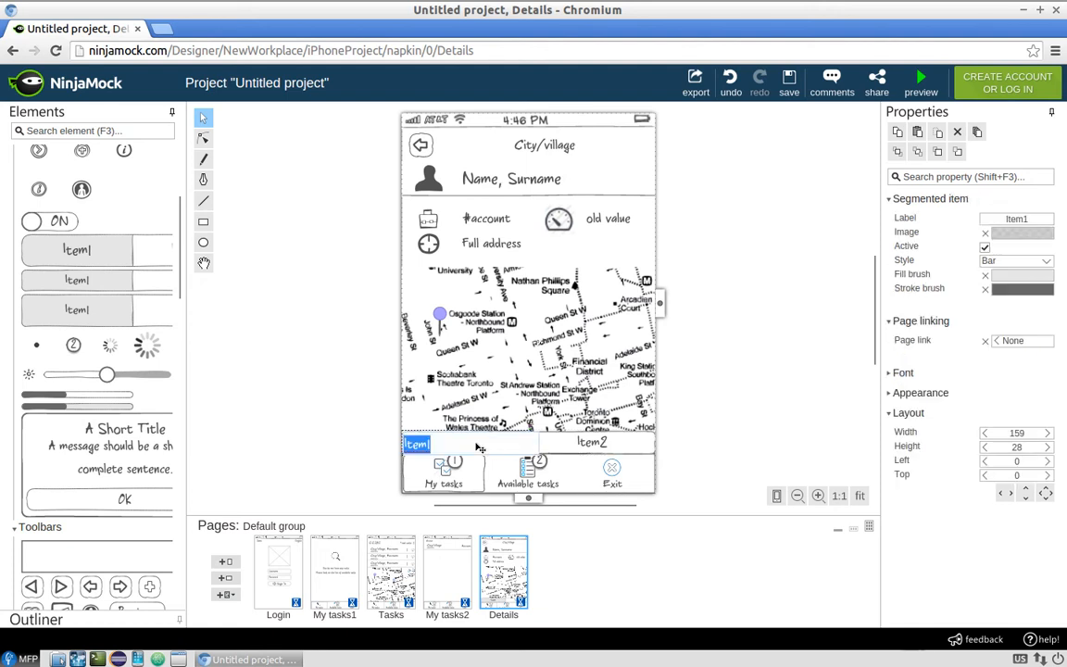
pyautogui.write('2')
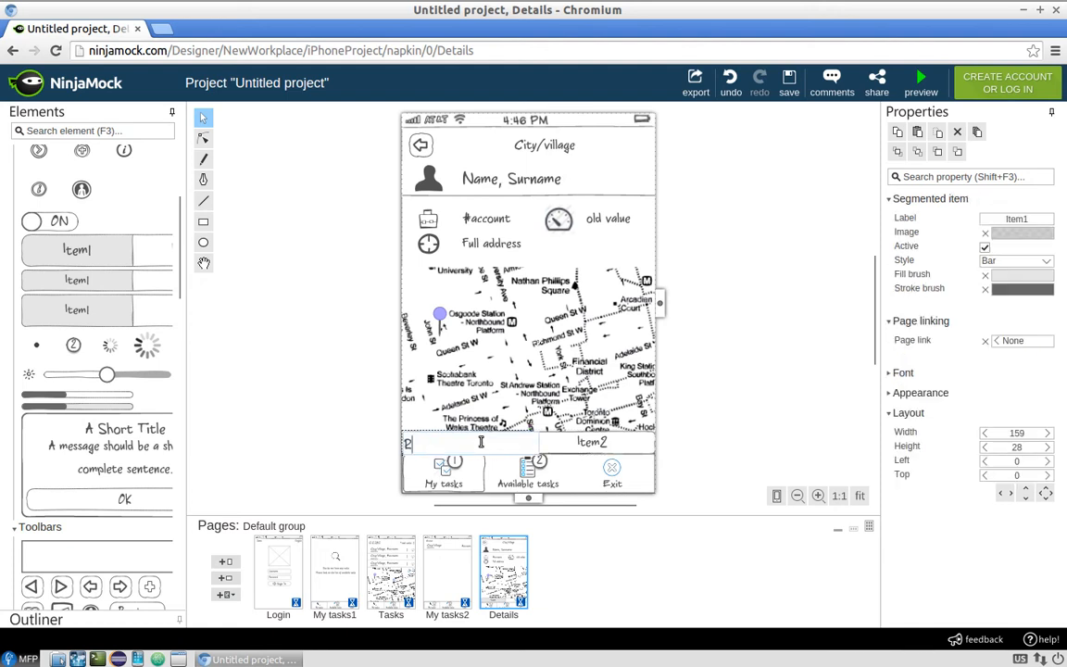
pyautogui.write('oute')
pyautogui.press('Return')
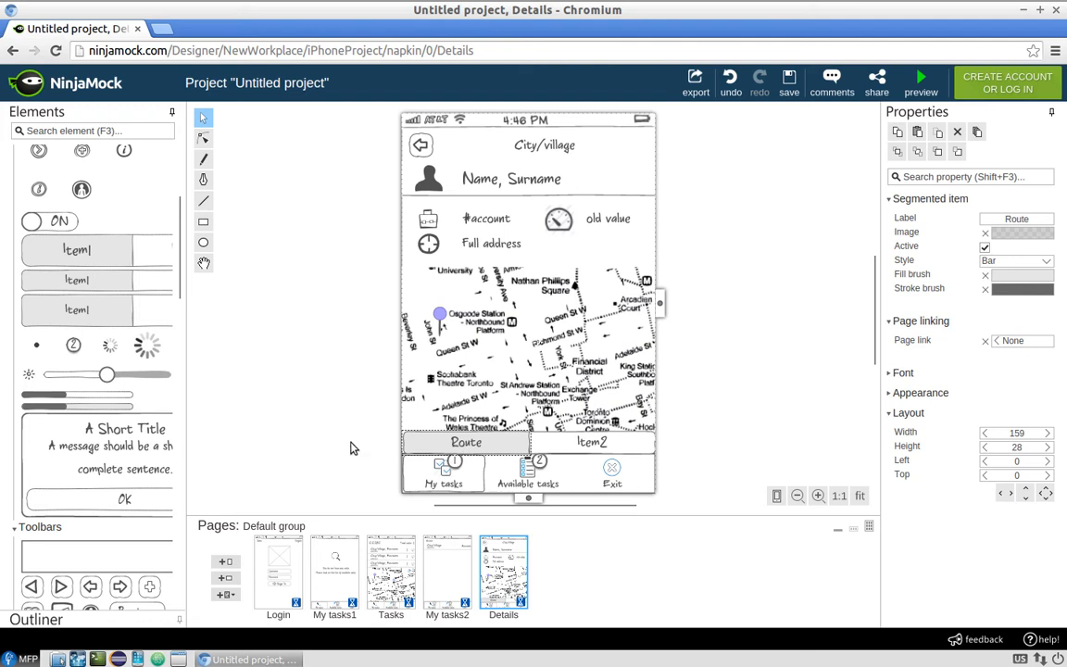
# - Rename the second segment of the segmented control to "I'm here"
pyautogui.doubleClick(608, 448)
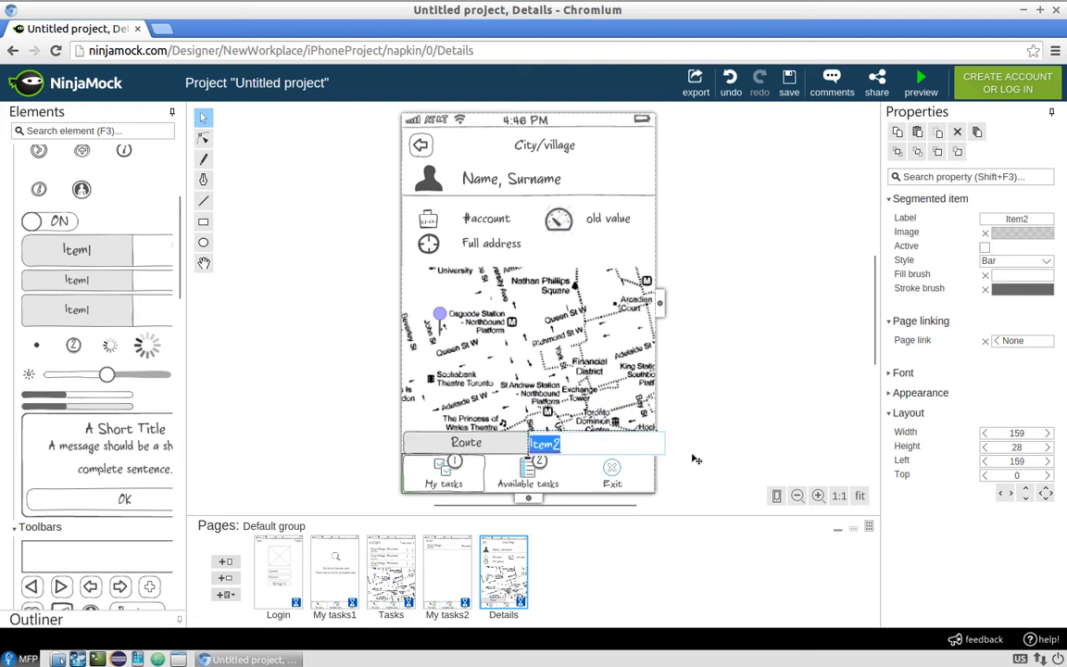
pyautogui.press('BackSpace')
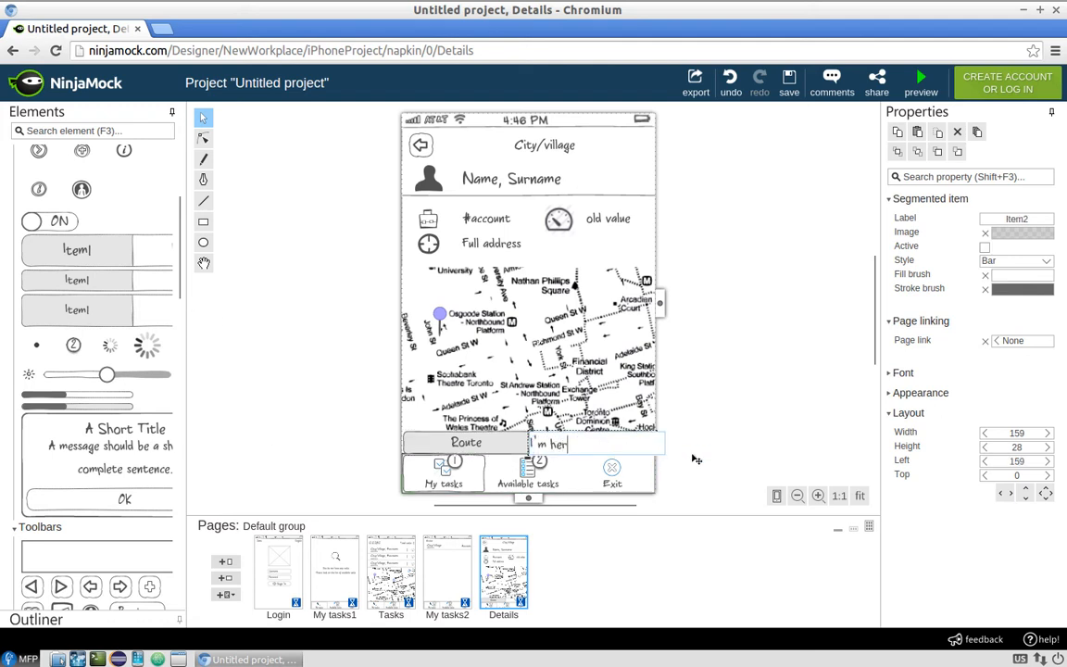
pyautogui.press('Return')
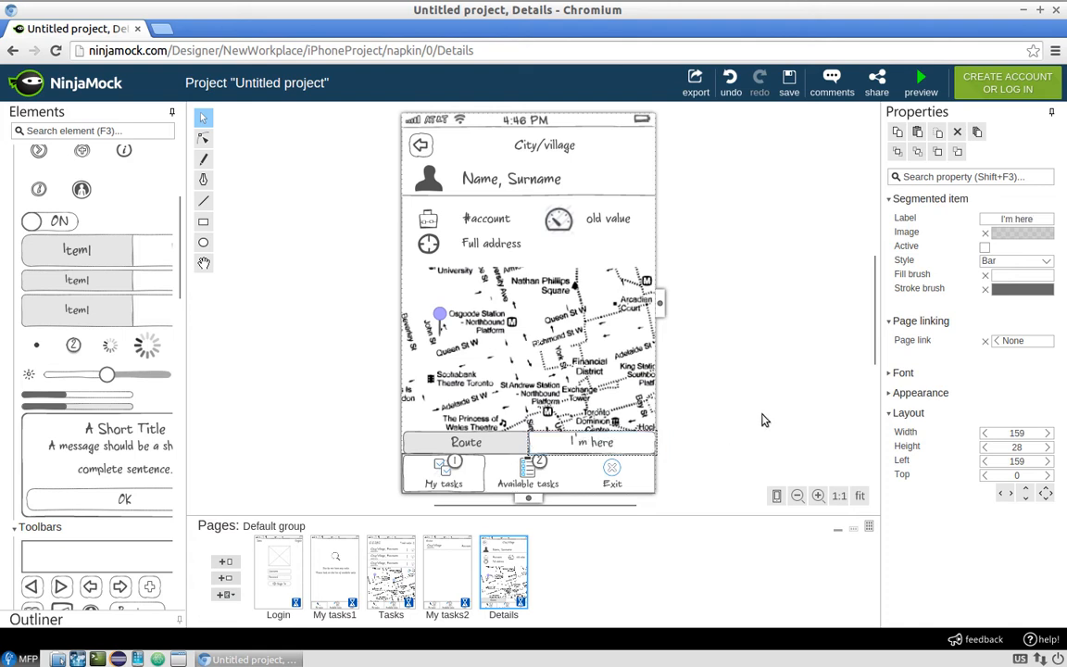
pyautogui.click(903, 372)
pyautogui.click(798, 398)
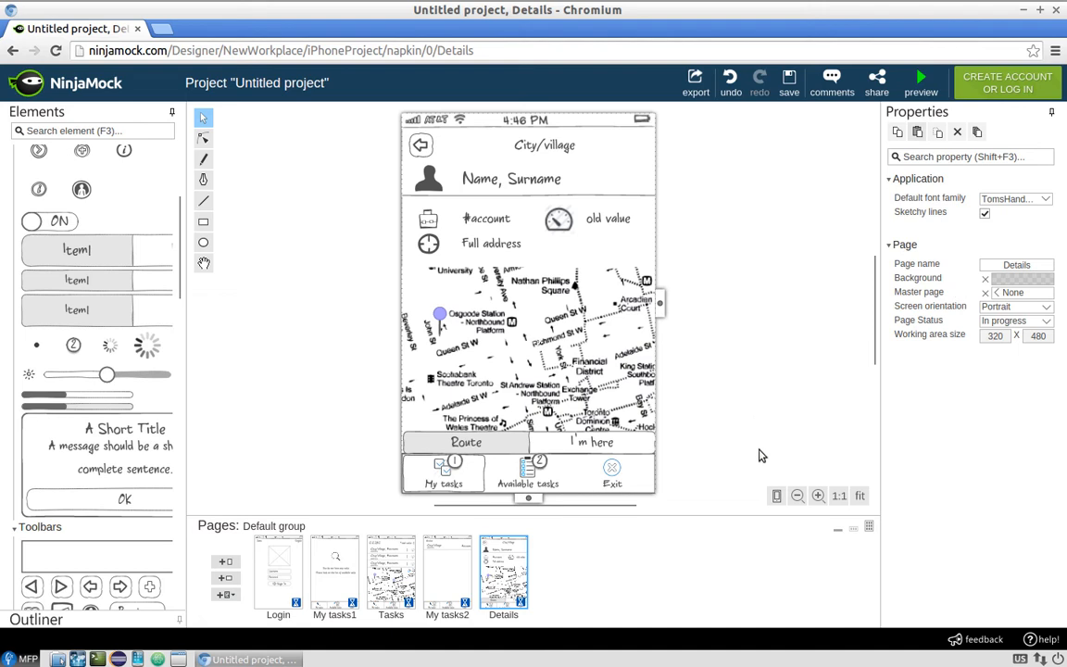
# - Duplicate the Details page and name the copy "Finish task"
pyautogui.moveTo(505, 554)
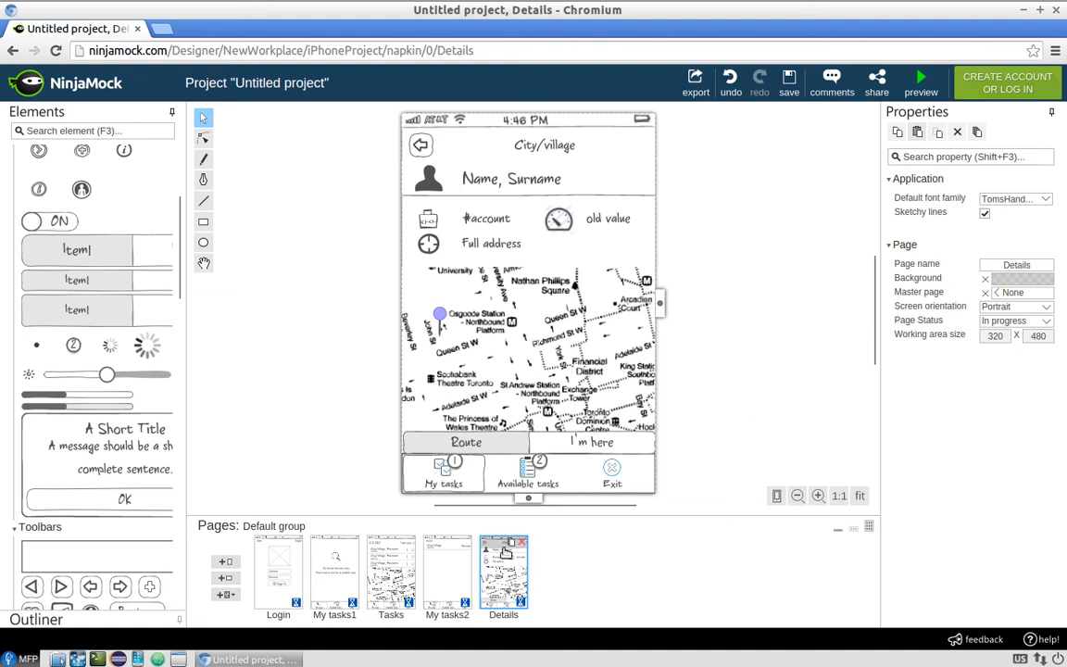
pyautogui.click(512, 542)
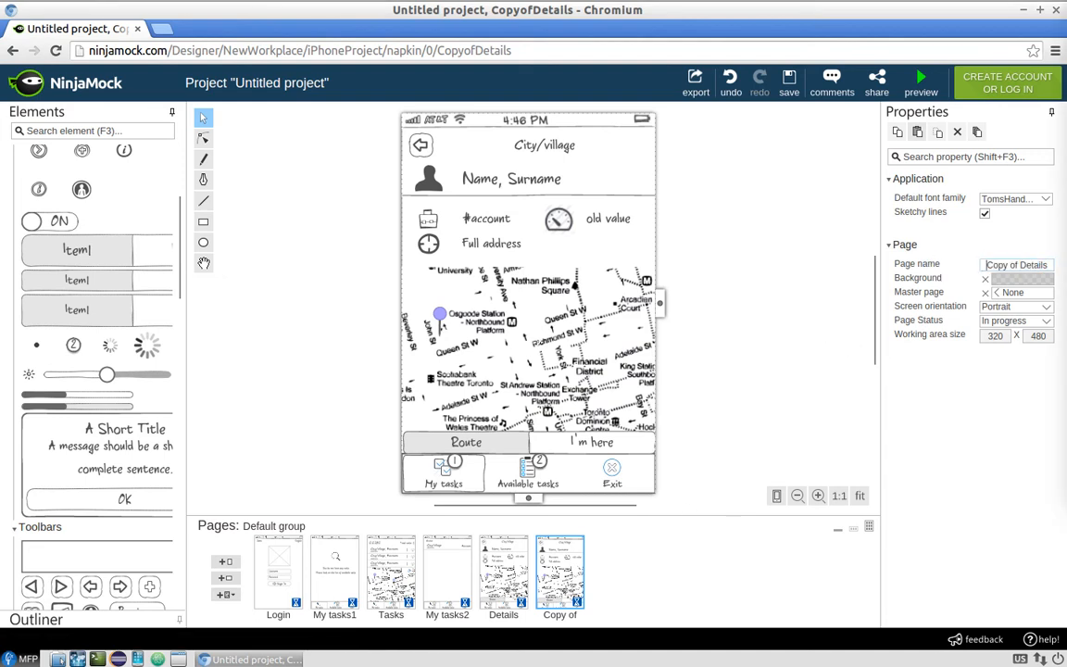
pyautogui.moveTo(984, 265); pyautogui.dragTo(1049, 265)
pyautogui.write('F')
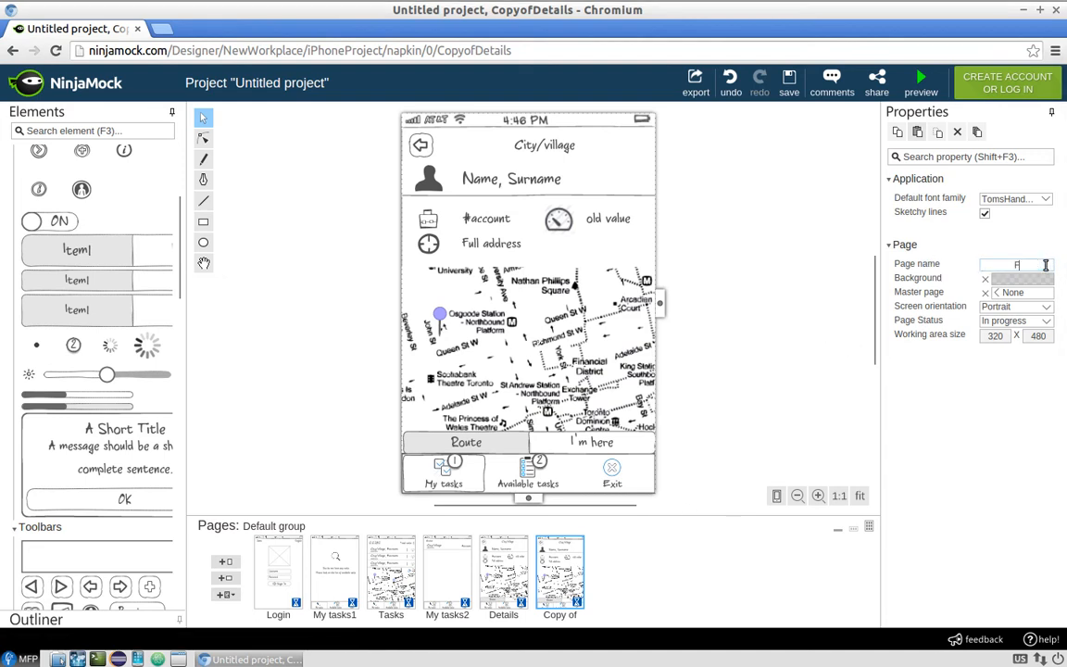
pyautogui.write('inish task')
pyautogui.click(738, 413)
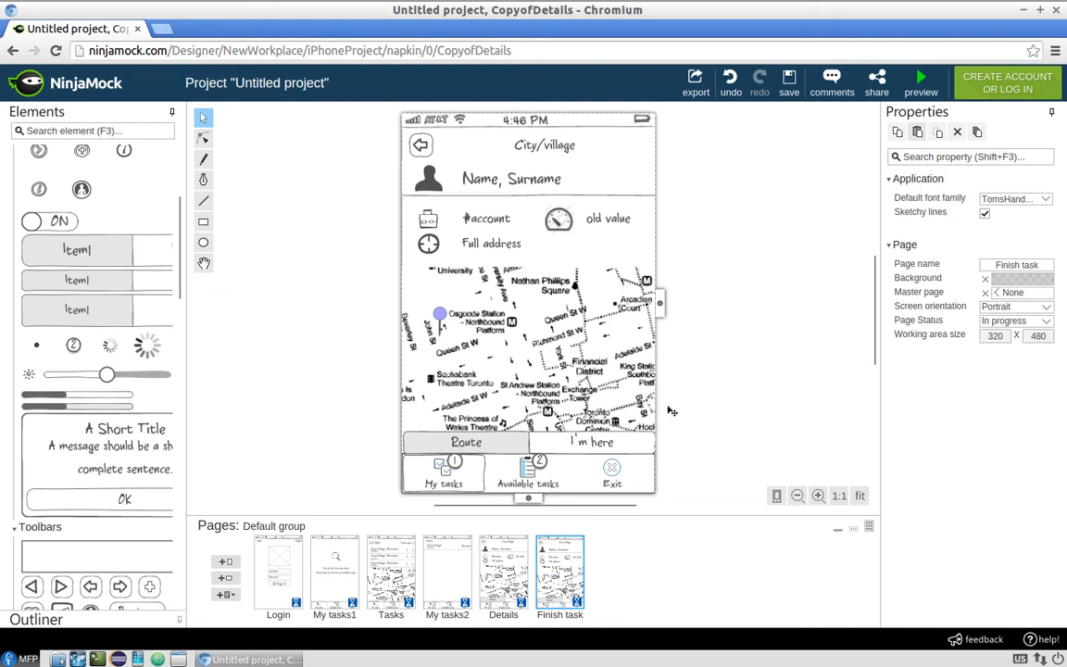
# - Replace the crosshair icon beside "Full address" with a grey round gauge icon from an IconFinder search for "gauge", limited to 24–32 px
pyautogui.click(440, 254)
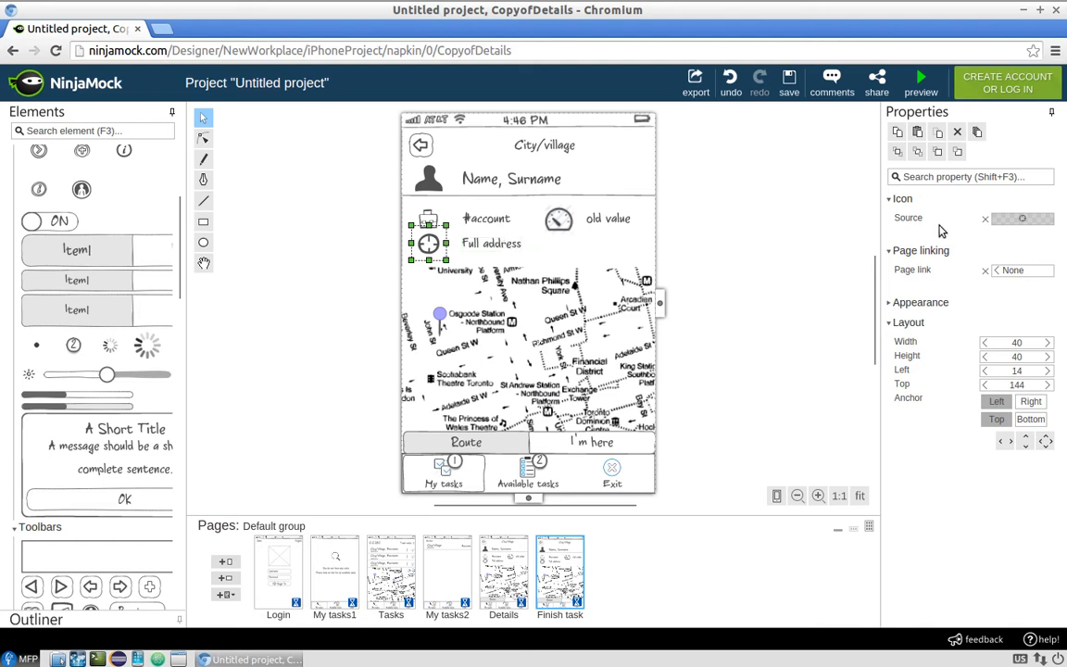
pyautogui.click(1022, 218)
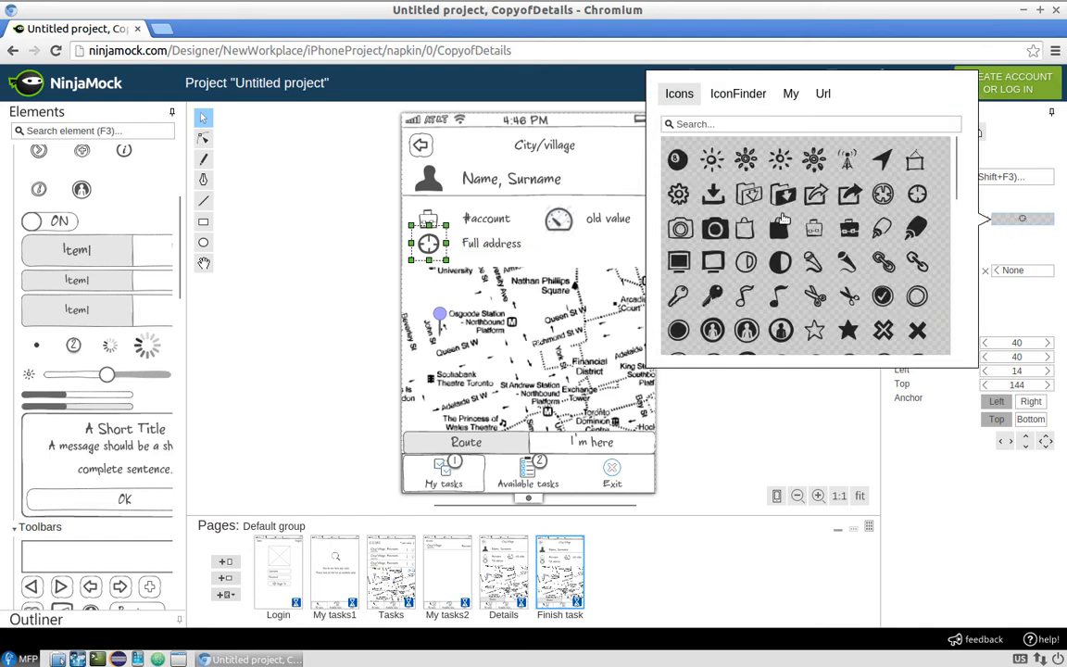
pyautogui.click(738, 95)
pyautogui.doubleClick(691, 124)
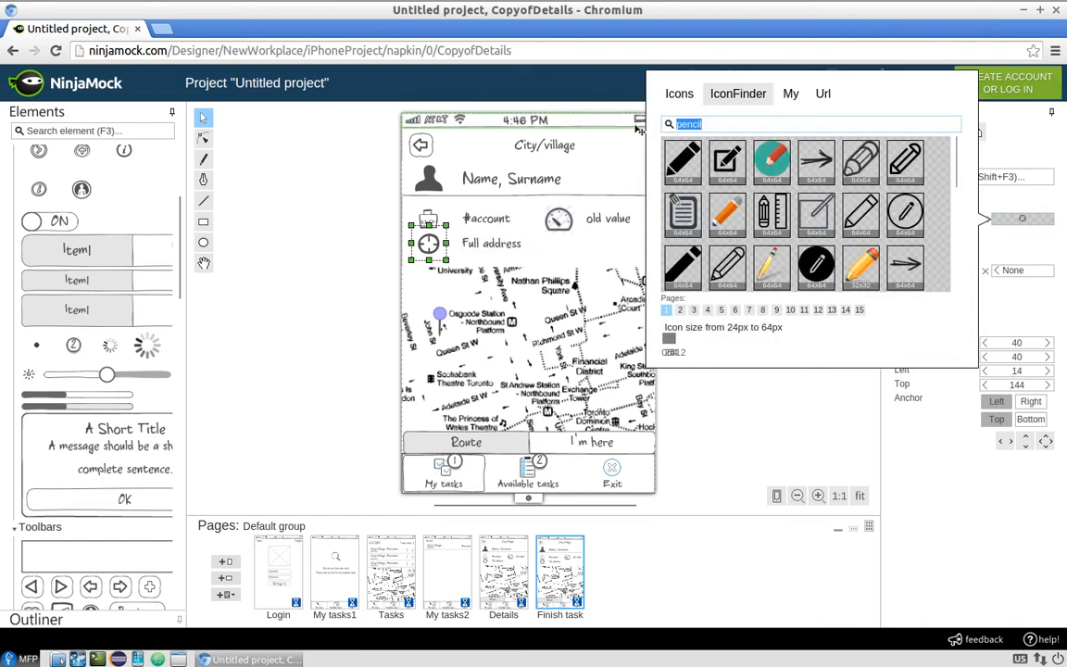
pyautogui.write('gauge')
pyautogui.press('Return')
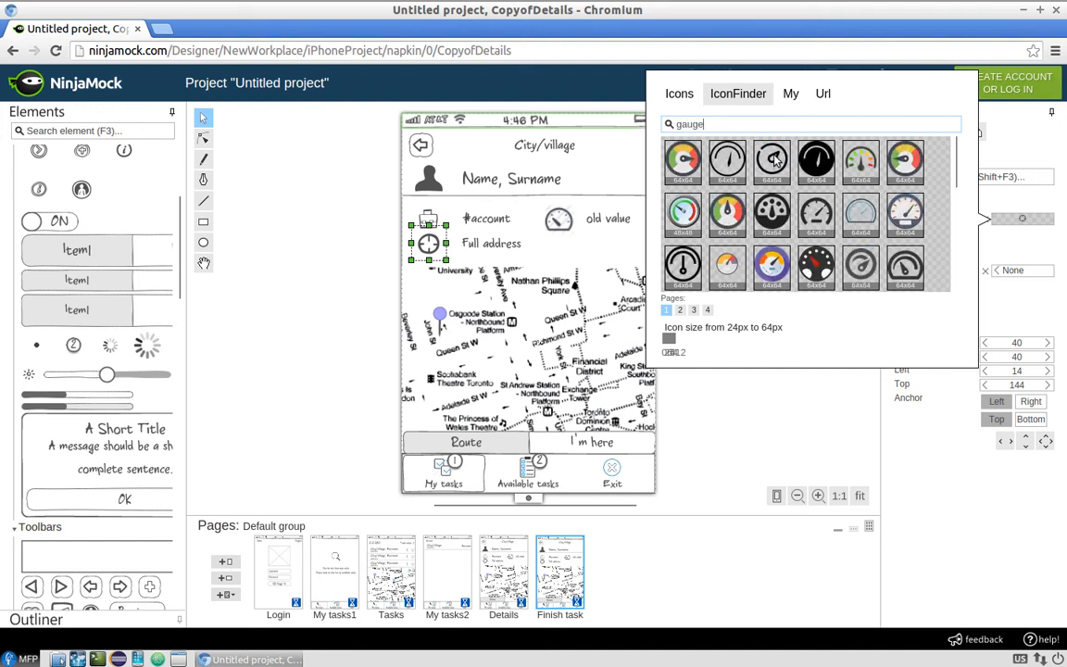
pyautogui.click(675, 341)
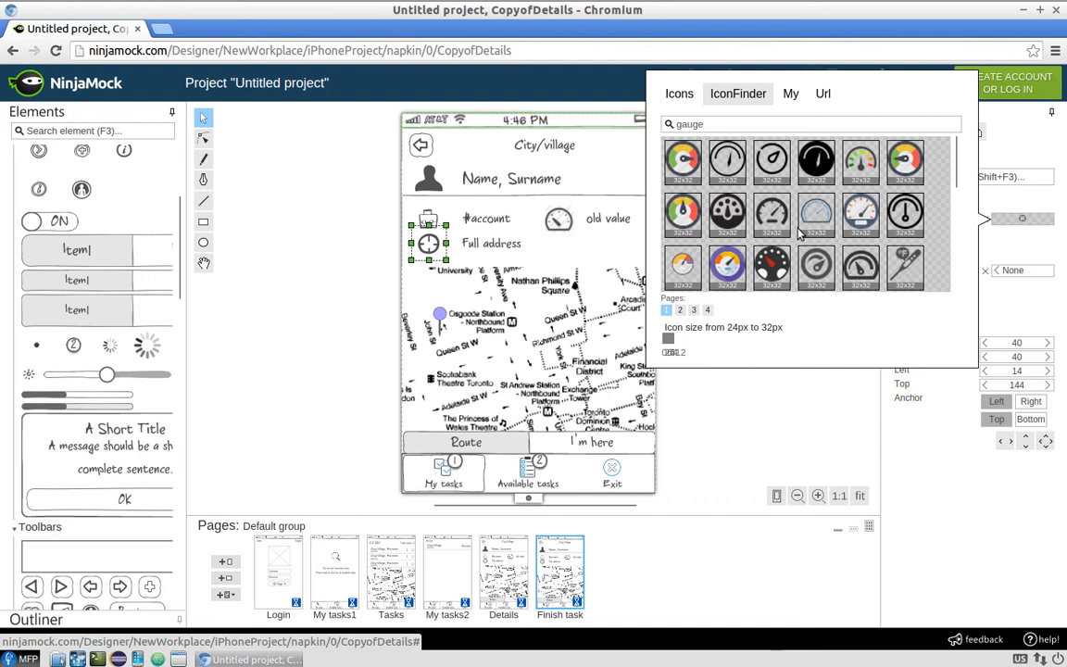
pyautogui.scroll(-2, 859, 229)
pyautogui.scroll(-2, 859, 232)
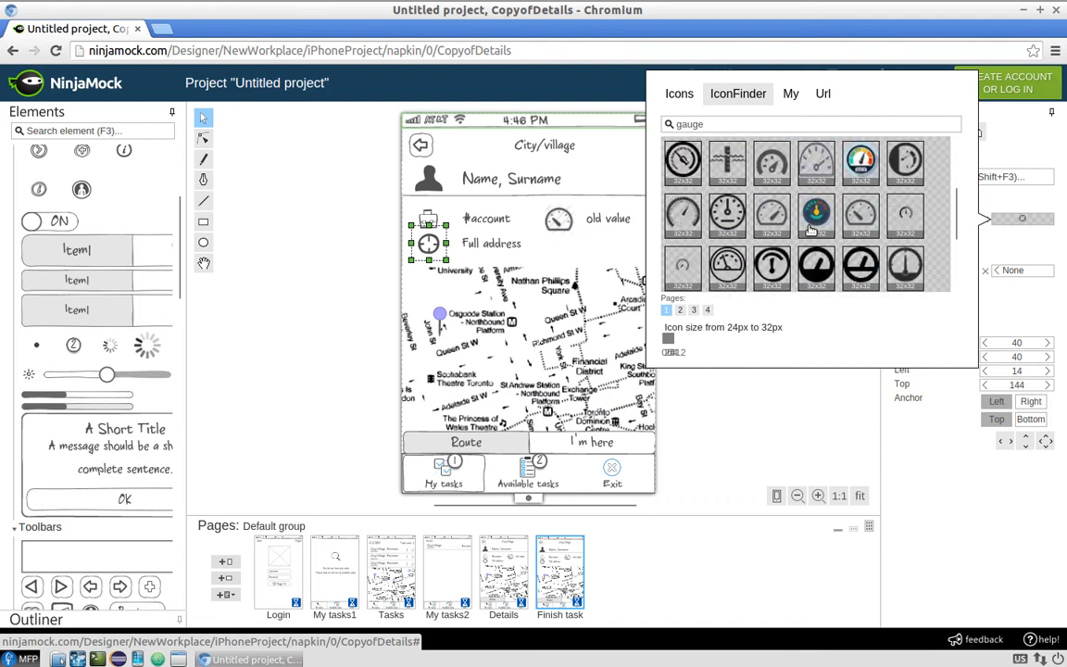
pyautogui.click(769, 215)
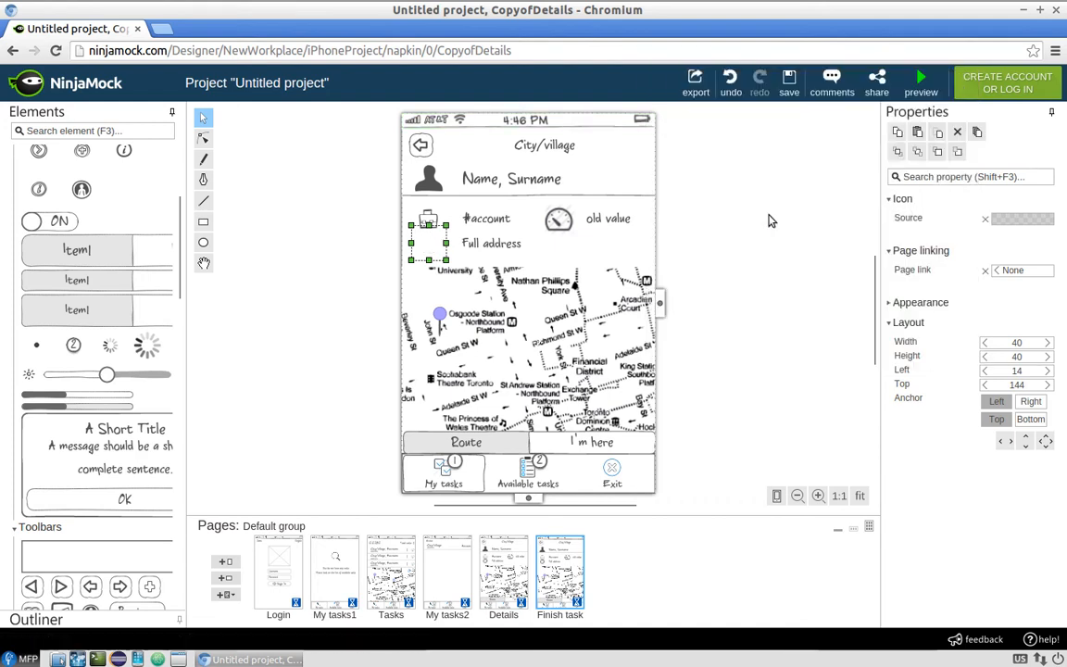
# - Change the "Full address" label text to "New value"
pyautogui.doubleClick(482, 248)
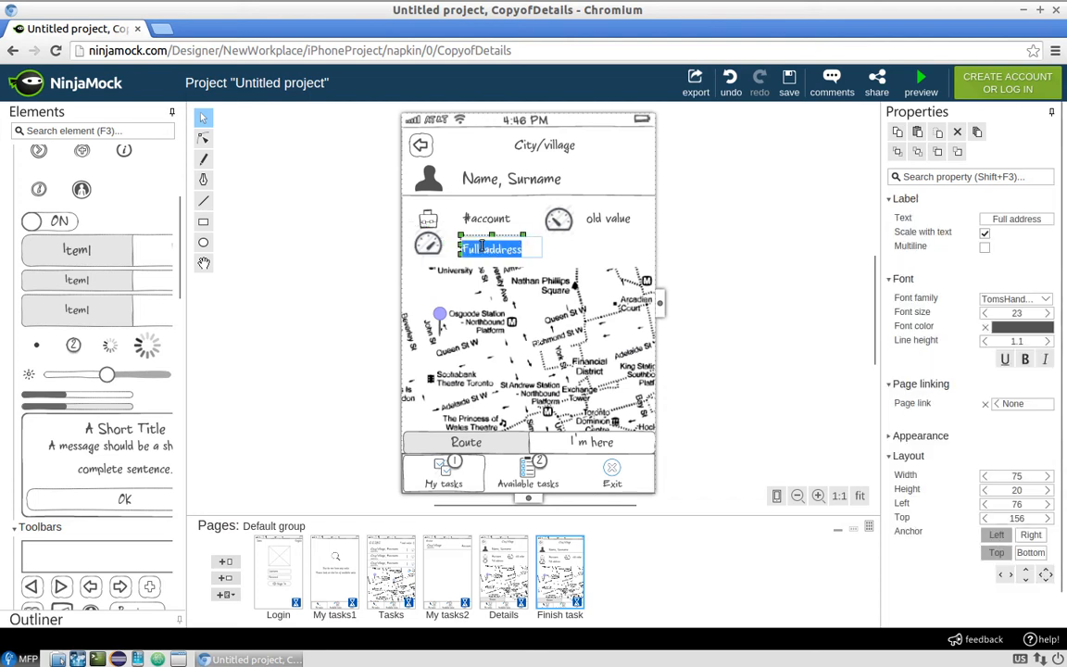
pyautogui.write('Na')
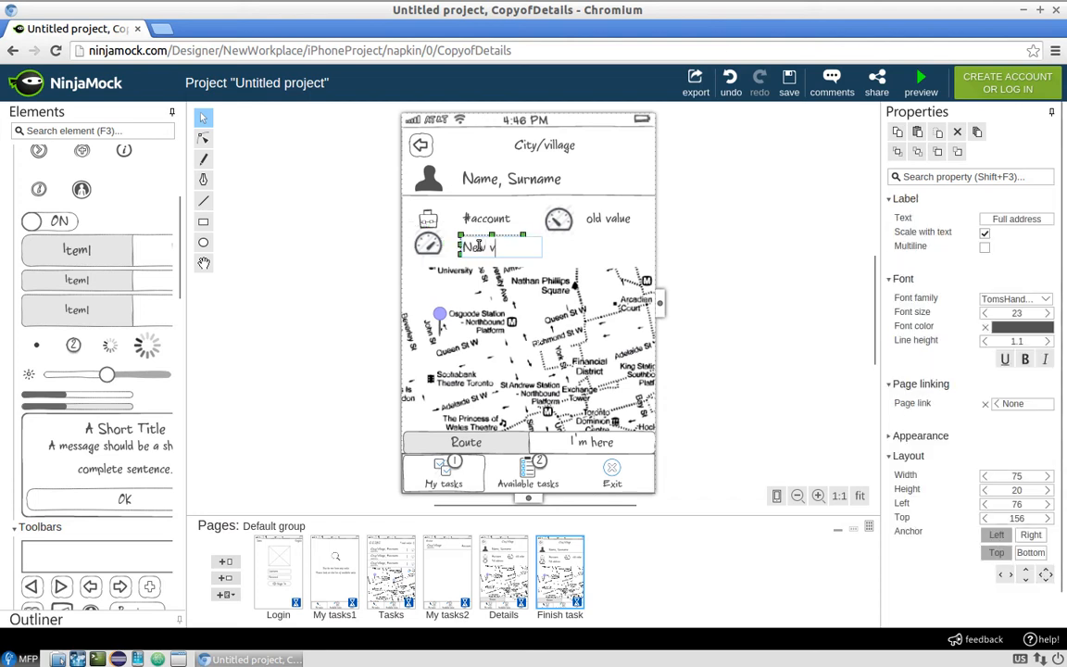
pyautogui.write('w value')
pyautogui.press('Return')
# - Add a text box under "old value", beside the "New value" label, and reduce its height to about 25 by lowering its upper edge
pyautogui.scroll(5, 81, 230)
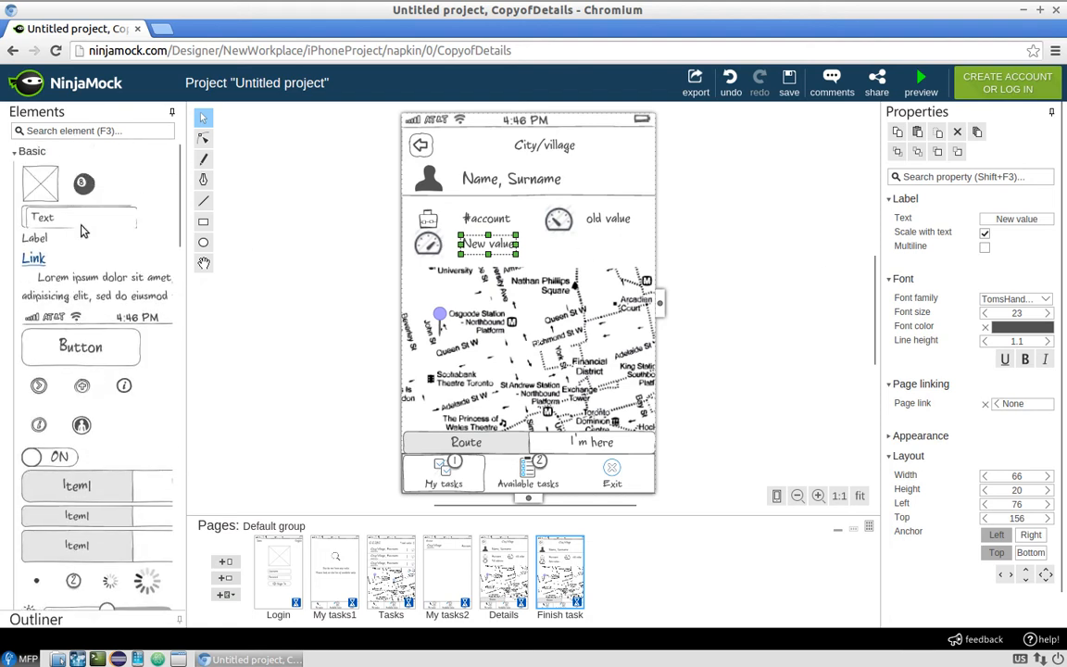
pyautogui.moveTo(89, 230); pyautogui.dragTo(605, 250)
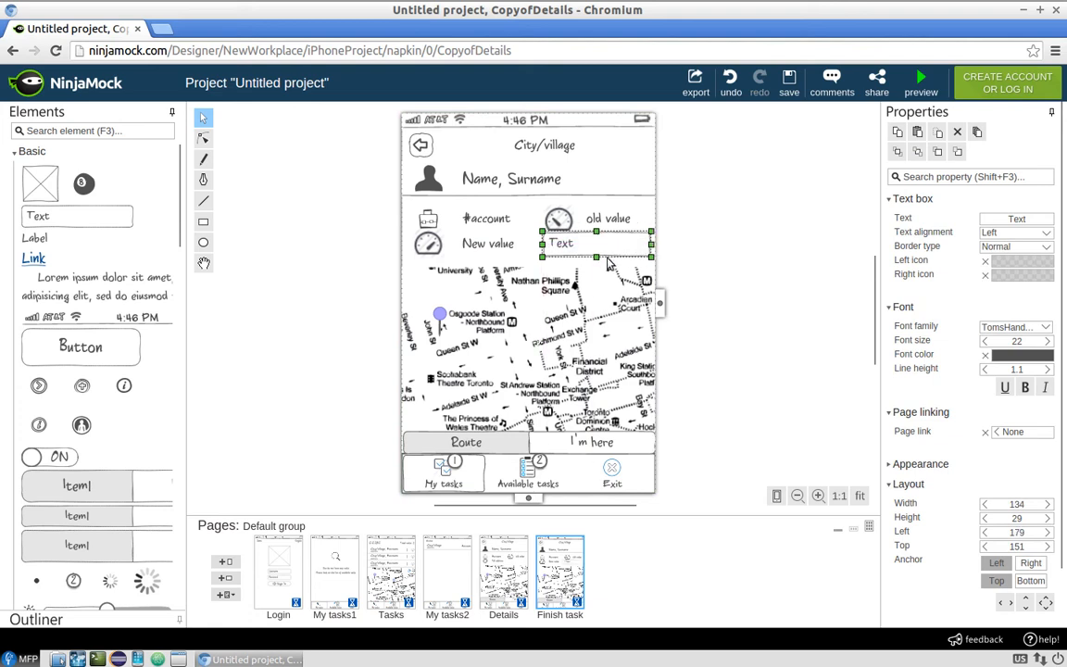
pyautogui.click(728, 260)
pyautogui.click(561, 238)
pyautogui.moveTo(595, 233)
pyautogui.mouseDown()
pyautogui.moveTo(596, 248)
pyautogui.moveTo(574, 243)
pyautogui.moveTo(600, 252)
pyautogui.moveTo(595, 242)
pyautogui.mouseUp()
pyautogui.click(716, 242)
pyautogui.click(734, 245)
pyautogui.click(738, 241)
pyautogui.click(685, 232)
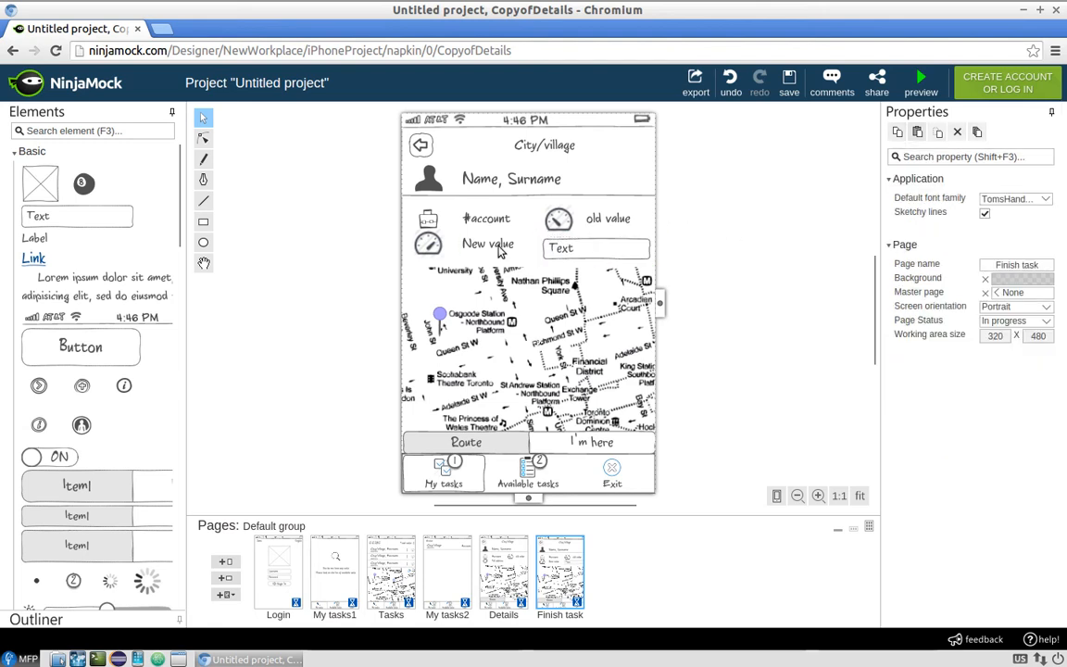
# - Move the lower gauge icon and the "New value" label down together to line up with the text box
pyautogui.click(414, 237)
pyautogui.keyDown('shift'); pyautogui.click(491, 248); pyautogui.keyUp('shift')
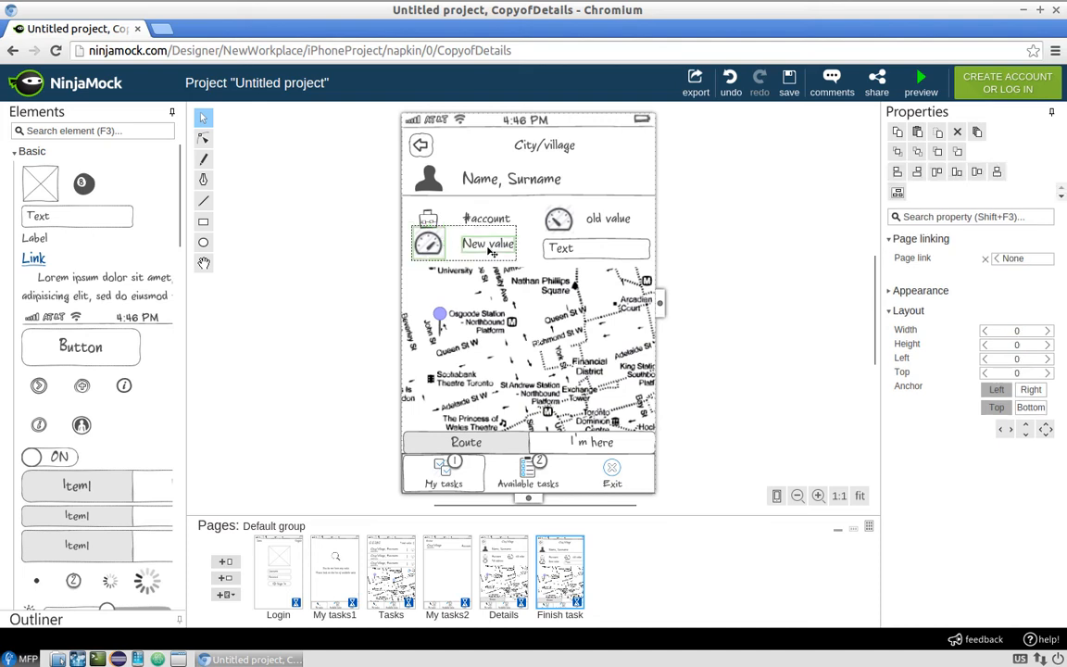
pyautogui.click(793, 236)
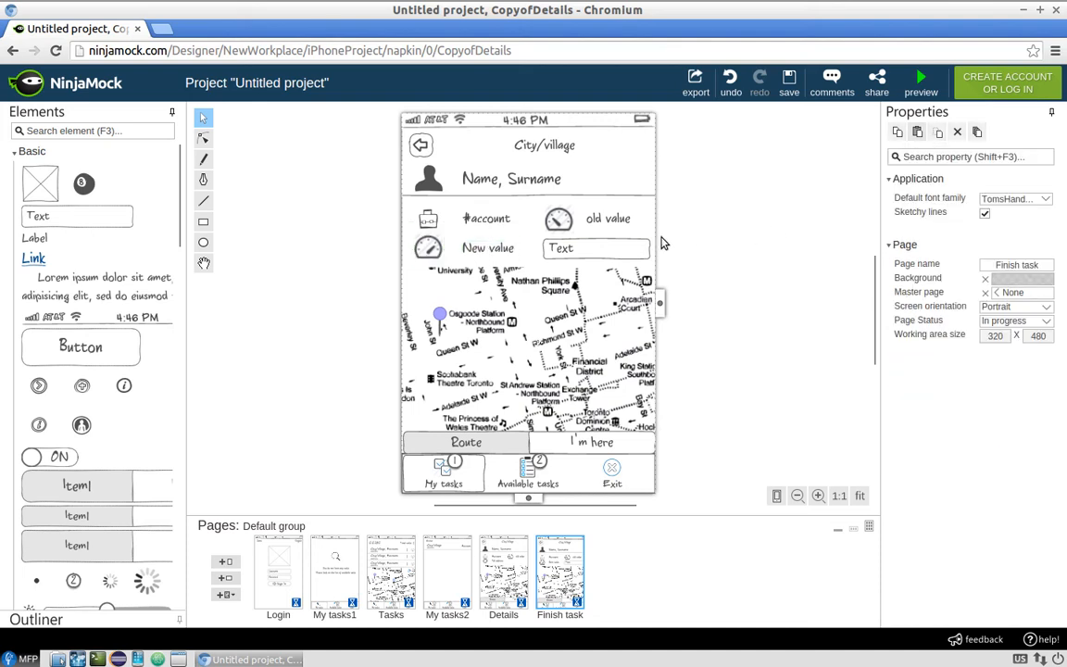
# - Set the text of the text box beside "New value" to "324235"
pyautogui.click(567, 251)
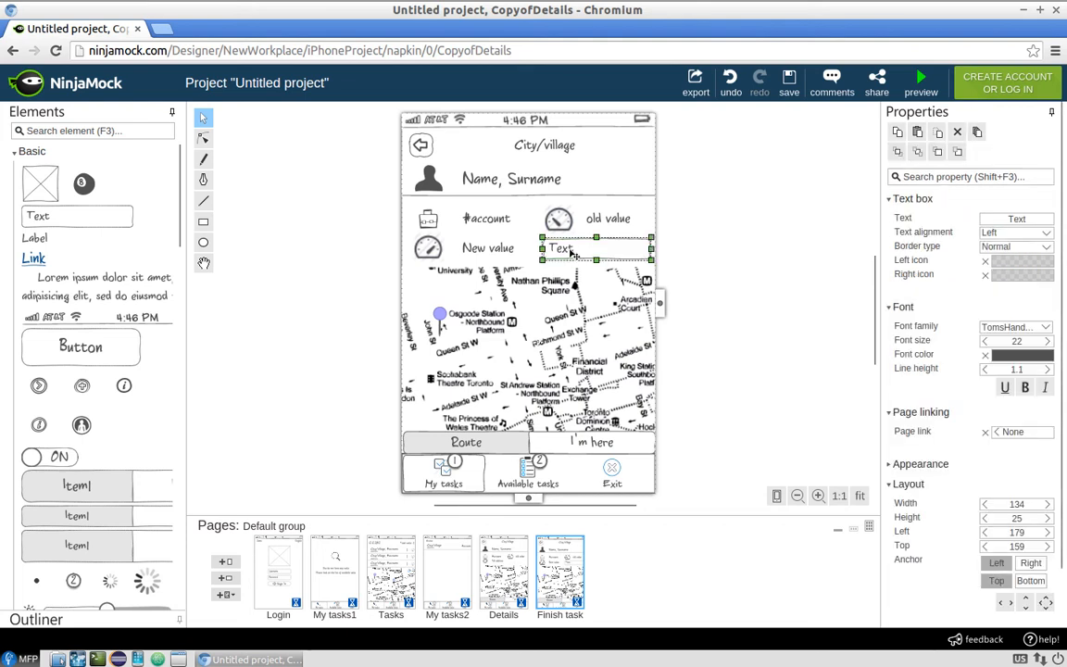
pyautogui.doubleClick(566, 250)
pyautogui.write('324235')
pyautogui.press('Return')
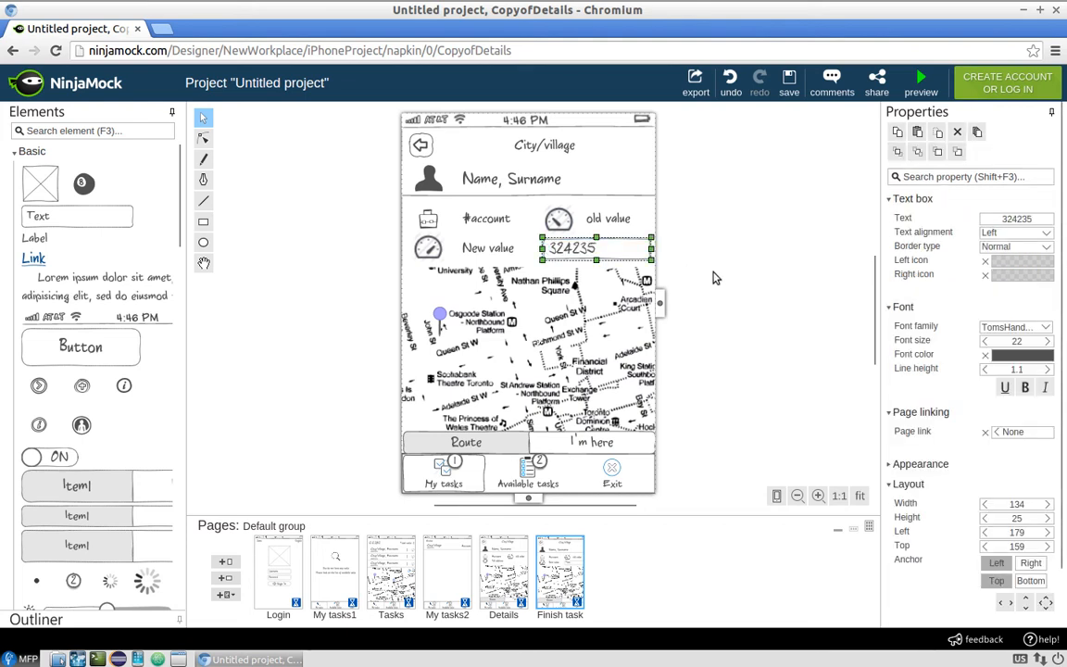
# - Delete the map, the Route / I'm here segmented control and the map pin from the Finish task page
pyautogui.click(602, 369)
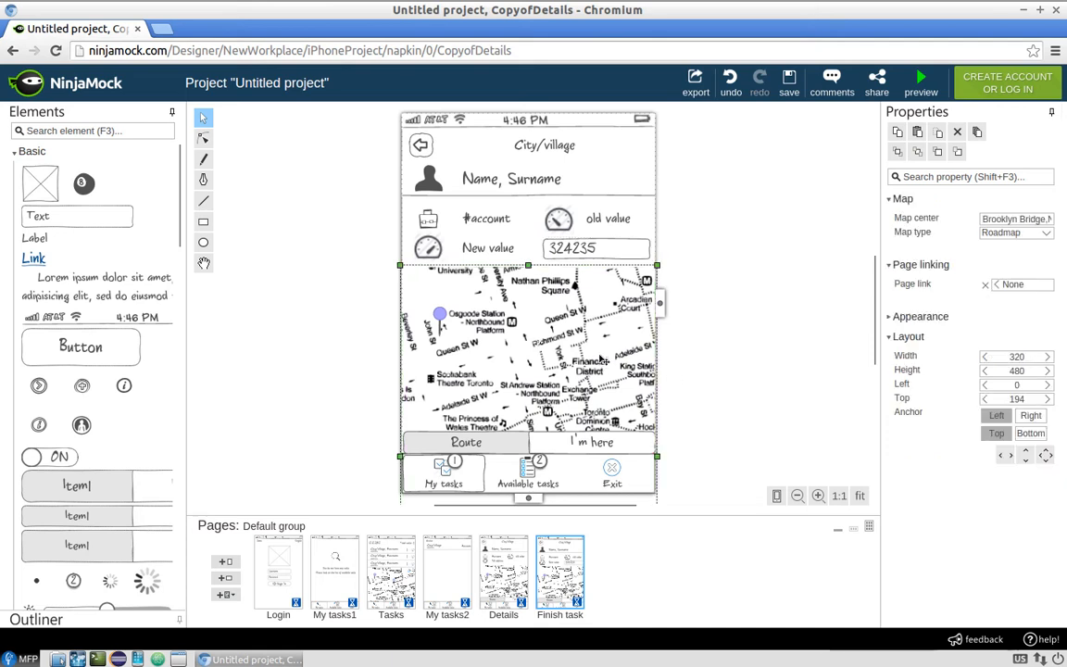
pyautogui.press('Delete')
pyautogui.click(548, 449)
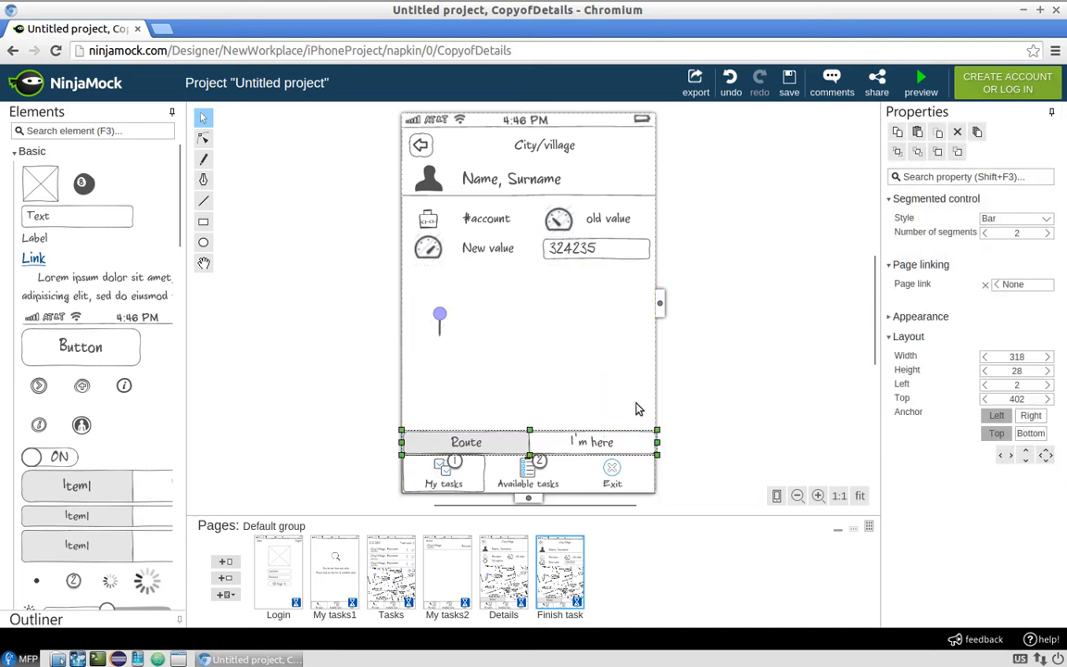
pyautogui.press('Delete')
pyautogui.click(441, 319)
pyautogui.press('Delete')
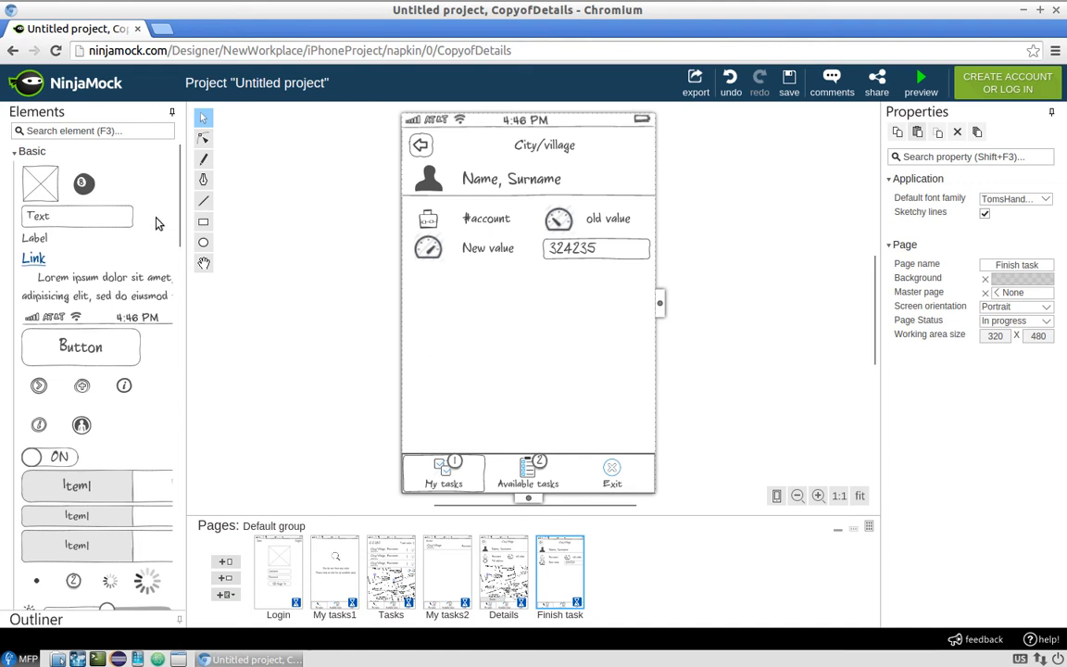
# - Add an icon below the "New value" gauge and set its source to the outlined camera
pyautogui.moveTo(83, 183); pyautogui.dragTo(439, 293)
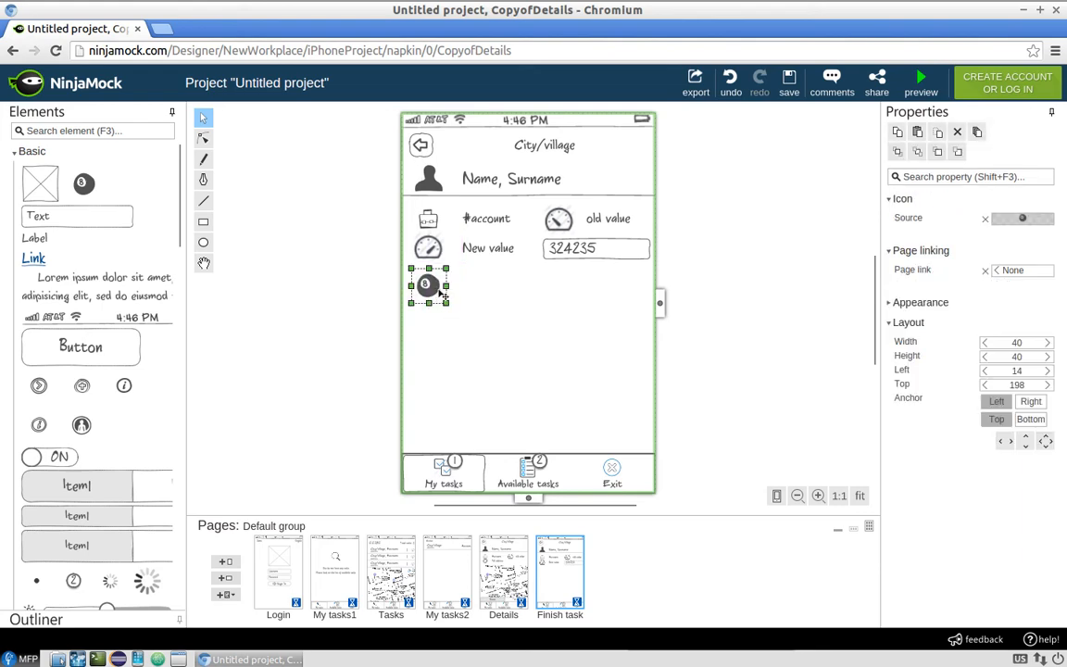
pyautogui.click(1039, 225)
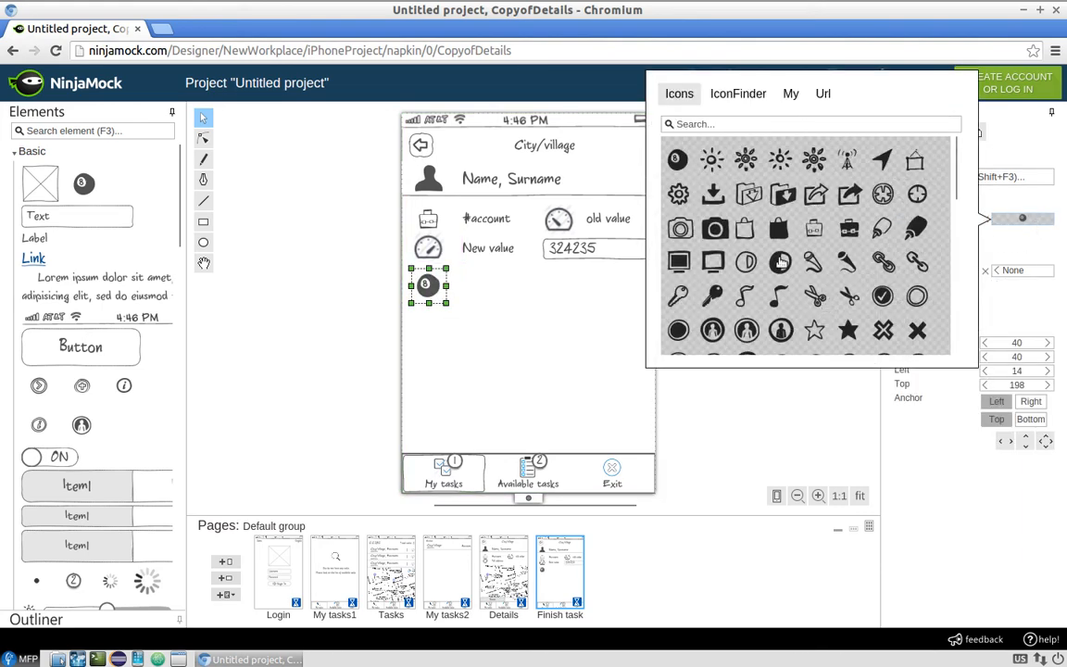
pyautogui.click(690, 230)
pyautogui.click(487, 283)
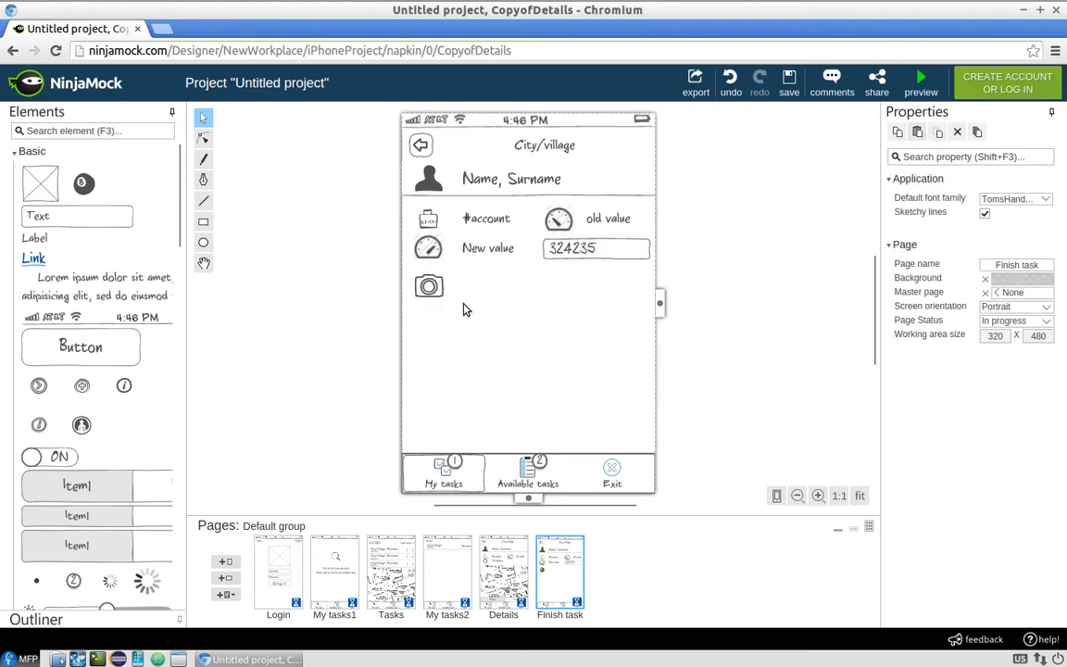
# - Nudge the camera icon up slightly to a top position of 194
pyautogui.click(434, 293)
pyautogui.click(493, 295)
pyautogui.click(431, 287)
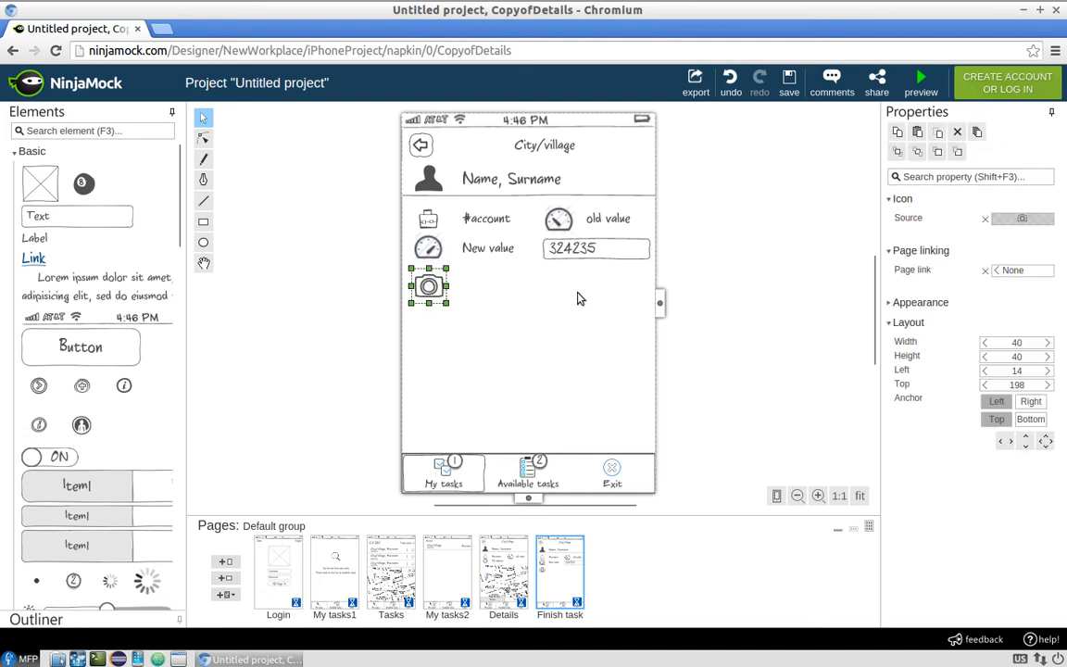
pyautogui.press('Up')
pyautogui.press('Up')
pyautogui.click(528, 316)
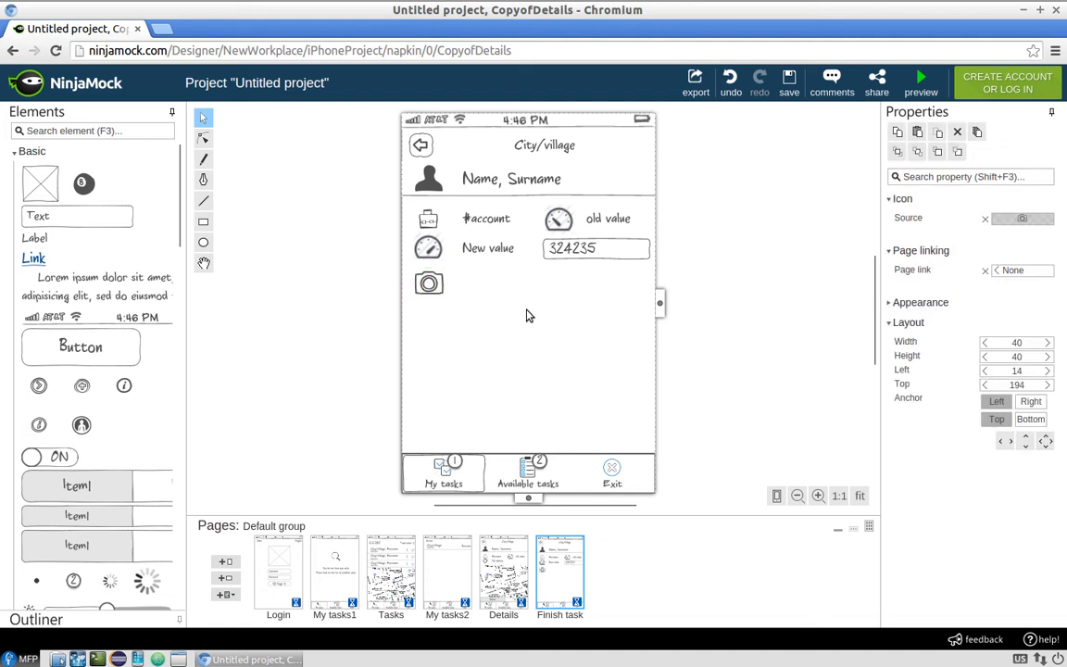
# - Add a rounded button beside the camera icon and set its text to "Take Photo"
pyautogui.moveTo(41, 235); pyautogui.dragTo(130, 258)
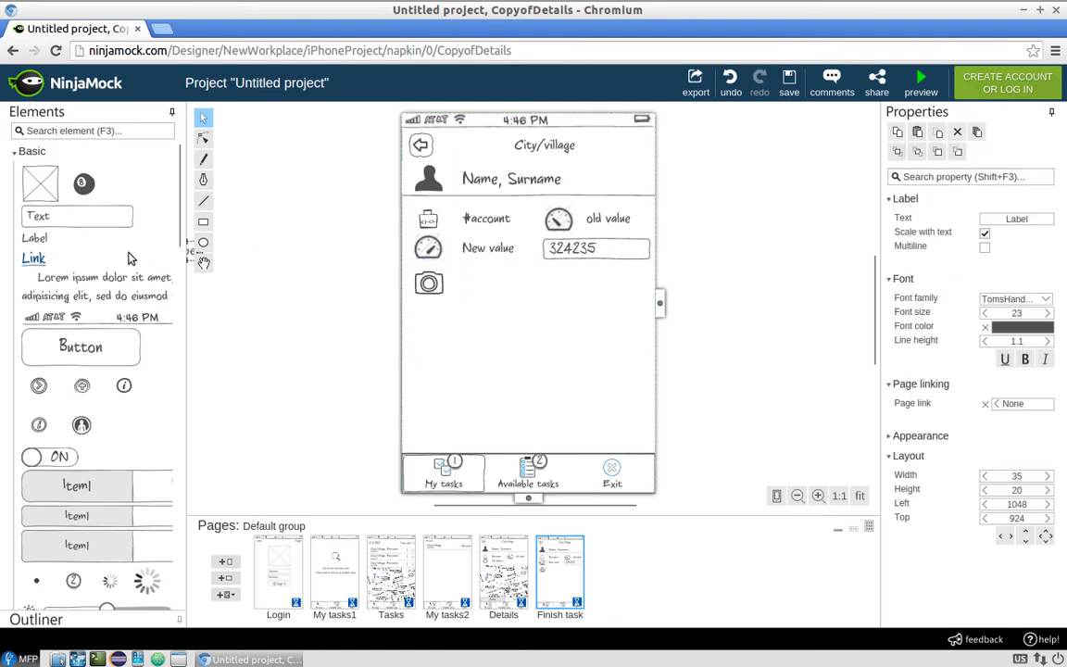
pyautogui.moveTo(95, 371); pyautogui.dragTo(505, 290)
pyautogui.doubleClick(508, 288)
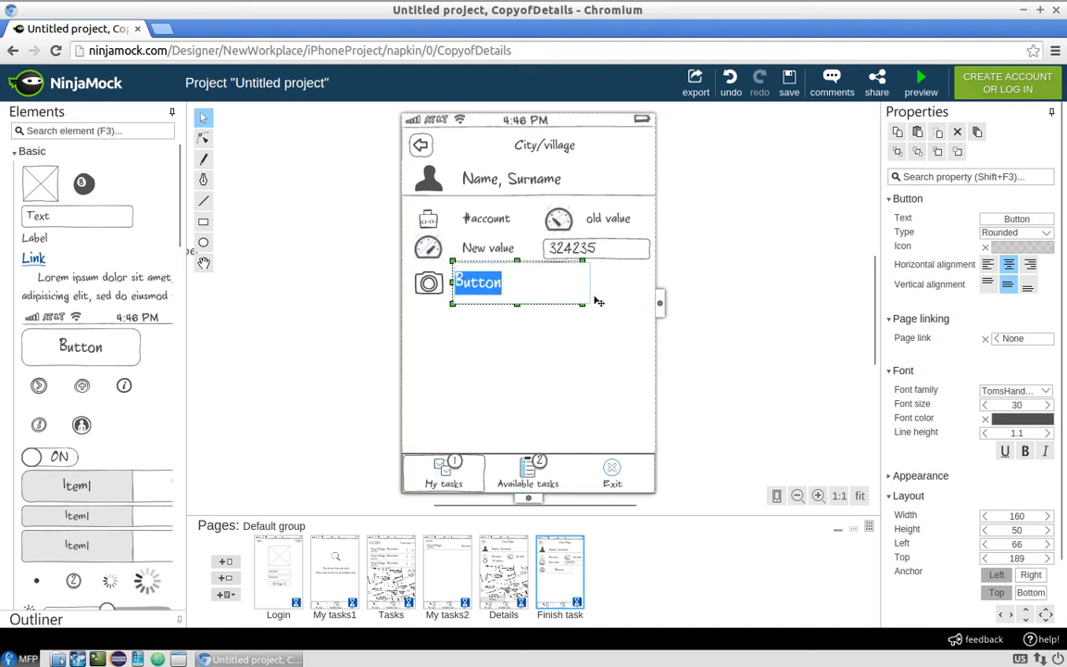
pyautogui.write('TAke')
pyautogui.press('BackSpace')
pyautogui.press('BackSpace')
pyautogui.press('BackSpace')
pyautogui.press('BackSpace')
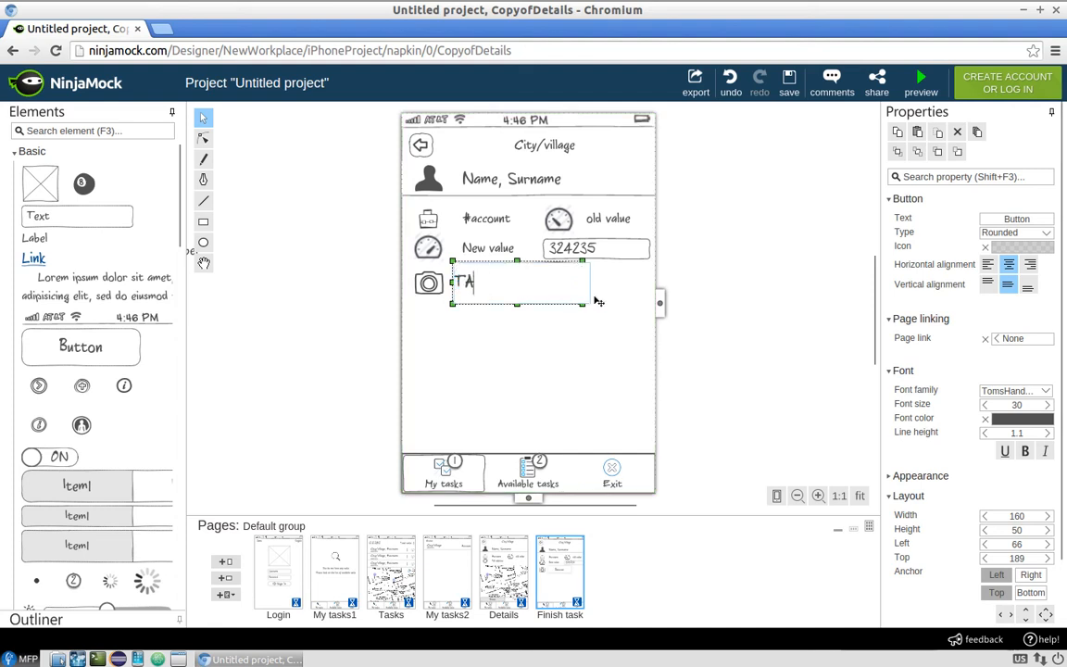
pyautogui.write('ake Photo')
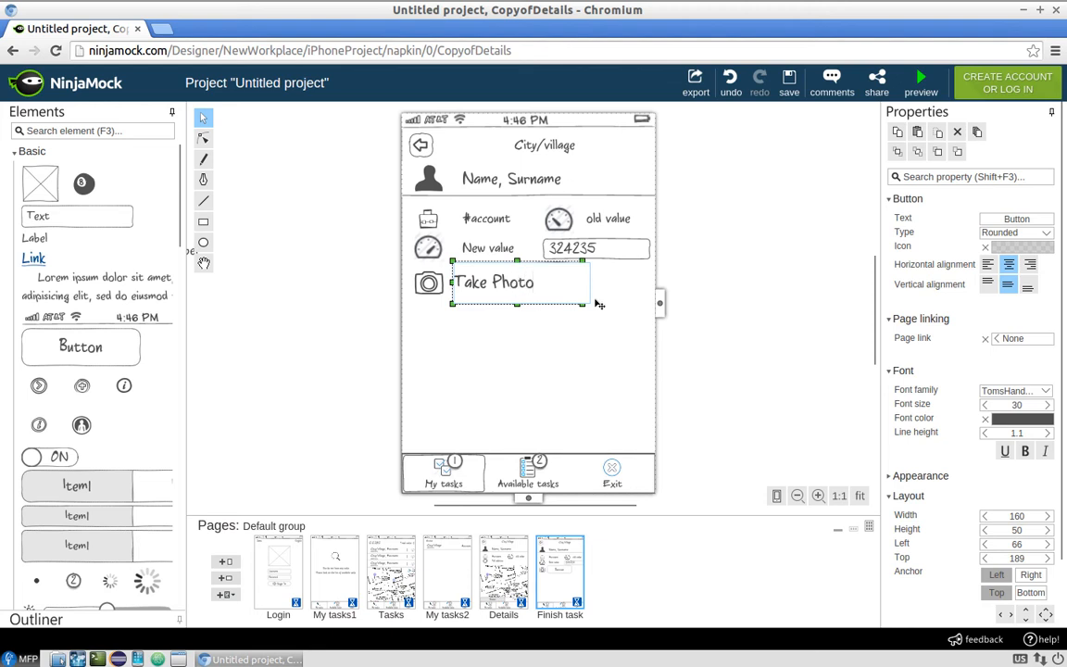
pyautogui.press('Return')
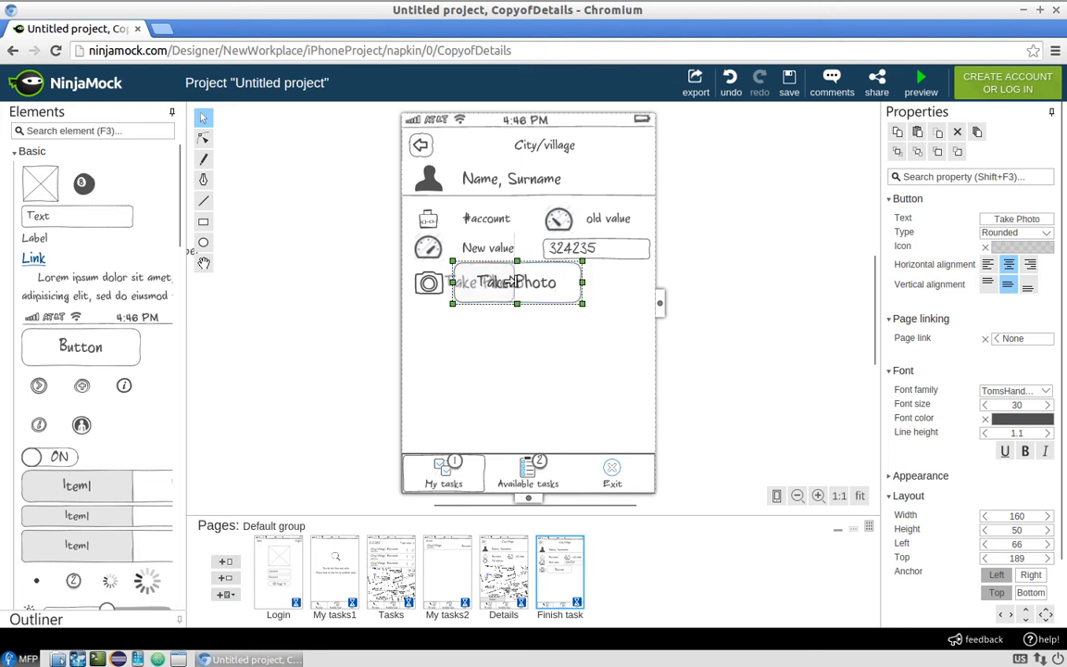
# - Set the "Take Photo" button's font size to 22 and shrink the button to about 84 by 33
pyautogui.moveTo(582, 282); pyautogui.dragTo(548, 282)
pyautogui.click(985, 405)
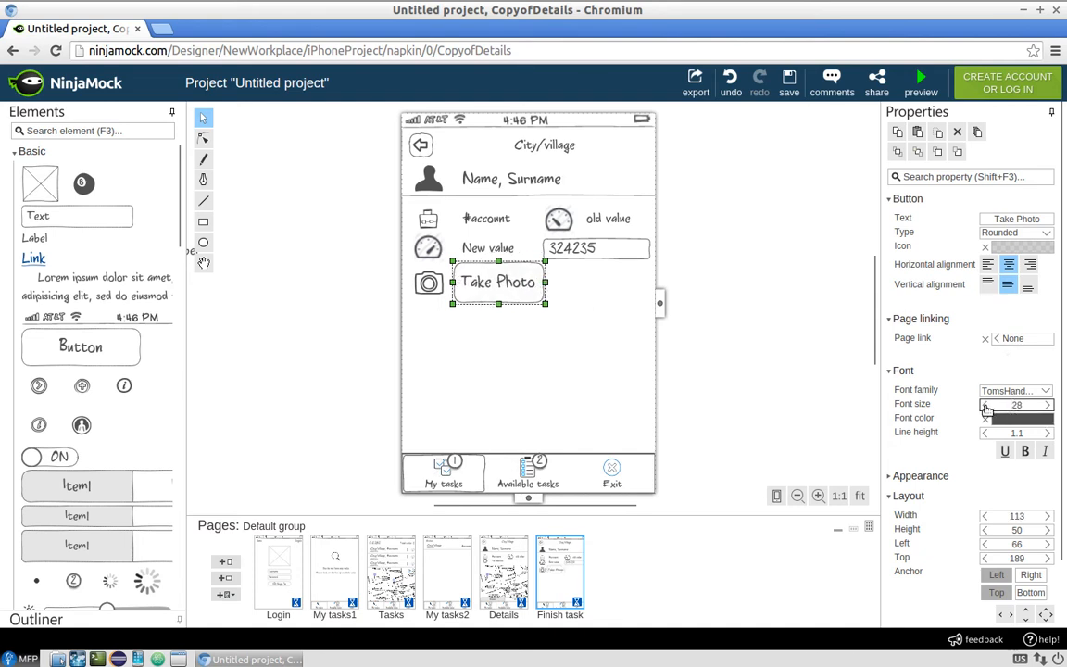
pyautogui.click(985, 405)
pyautogui.click(985, 405)
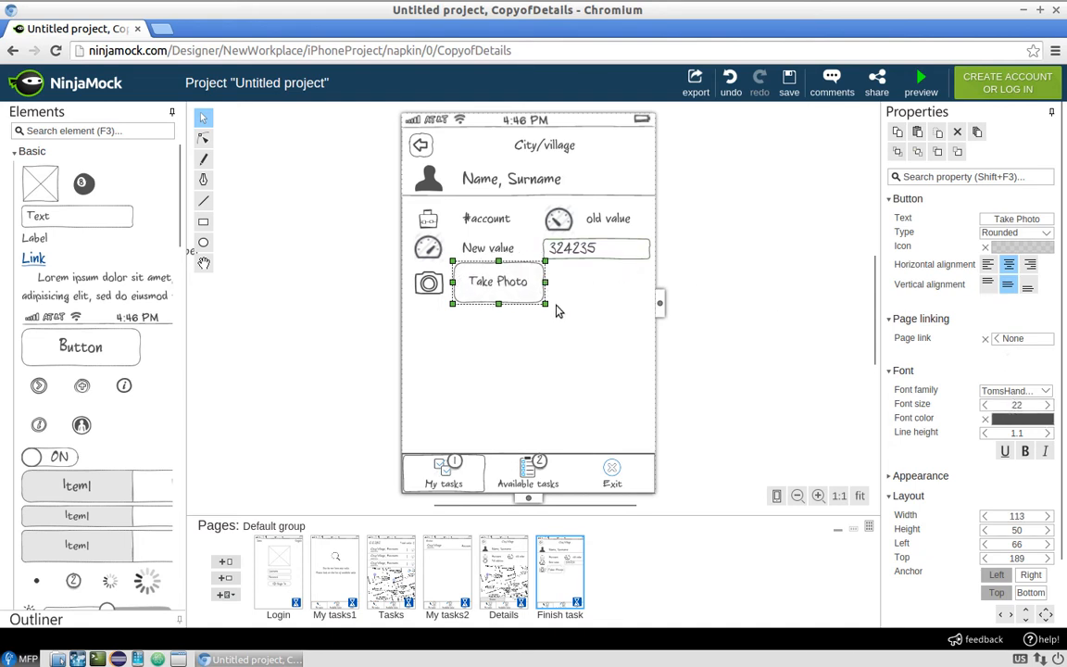
pyautogui.moveTo(545, 303); pyautogui.dragTo(578, 291)
# - Duplicate the "Take Photo" button, placing the copy beside it under the text box, and set the copy's text to "Pick photo"
pyautogui.rightClick(505, 290)
pyautogui.click(539, 355)
pyautogui.doubleClick(574, 284)
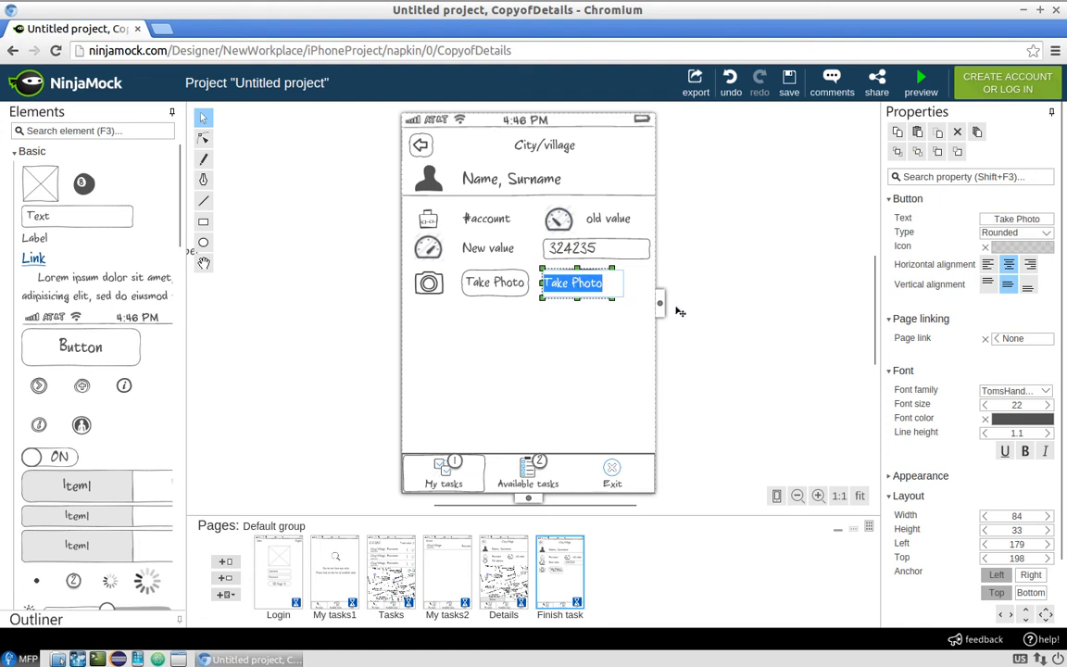
pyautogui.write('P')
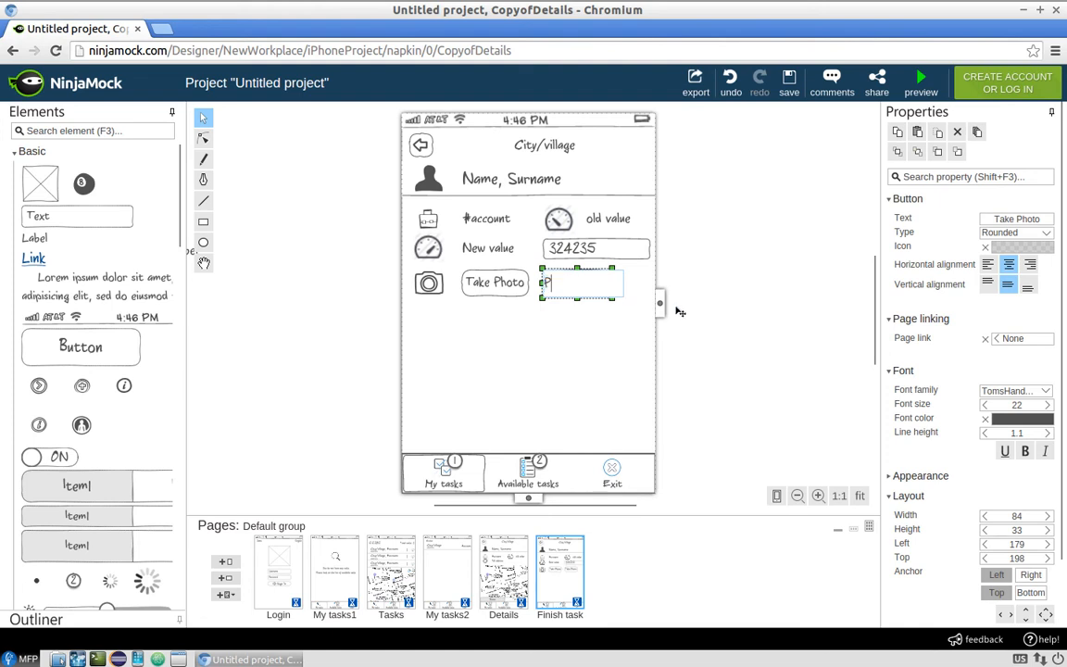
pyautogui.write('ick photo')
pyautogui.press('Return')
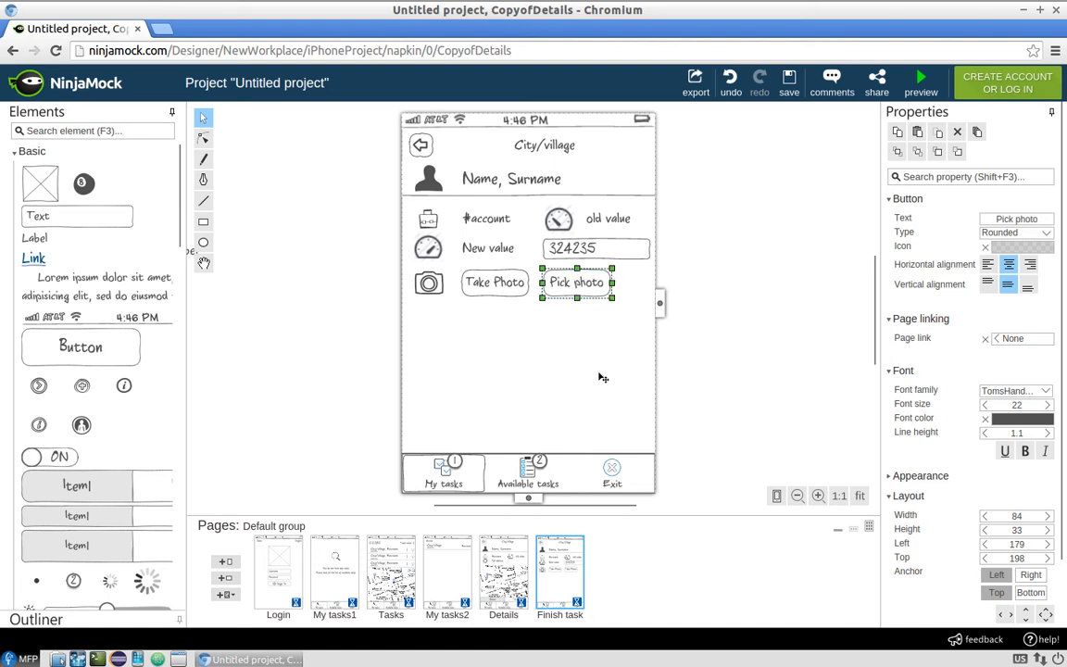
pyautogui.click(603, 378)
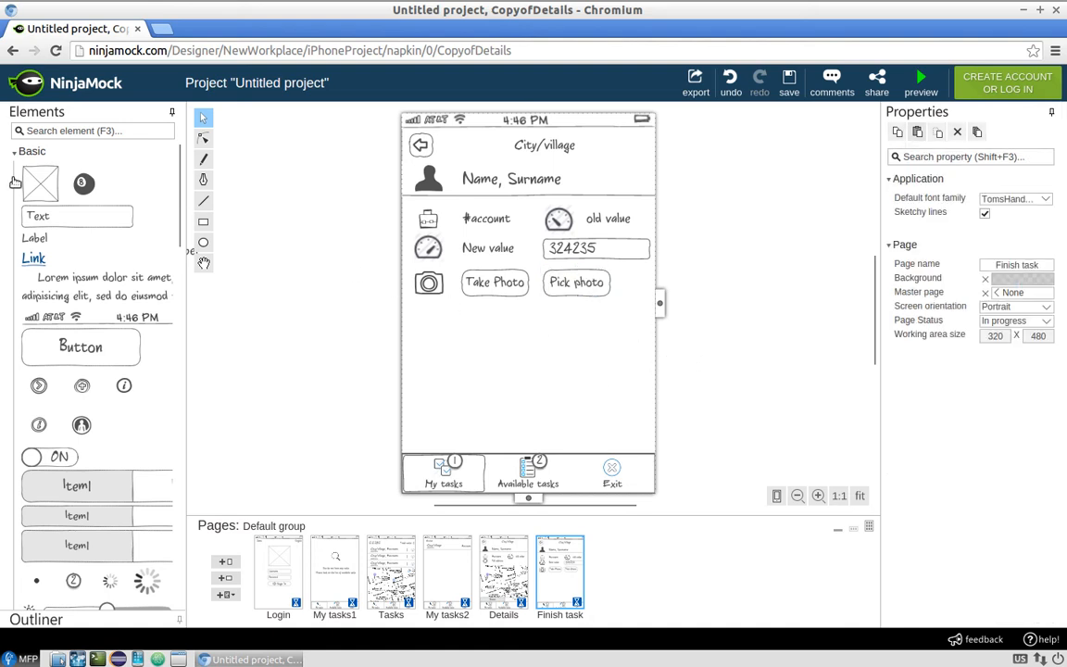
# - Add an image placeholder below the photo buttons on the Finish task page
pyautogui.moveTo(37, 183); pyautogui.dragTo(543, 361)
pyautogui.click(596, 355)
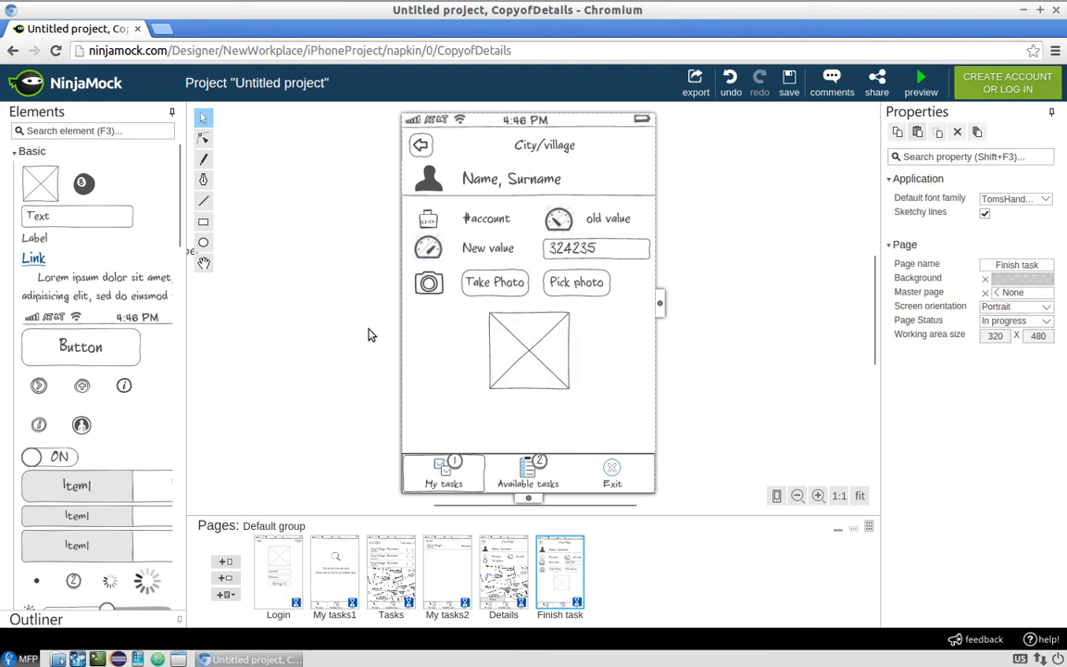
# - Add a button below the image placeholder, set its text to "Finish task" and reduce its height to 36
pyautogui.moveTo(78, 345); pyautogui.dragTo(528, 422)
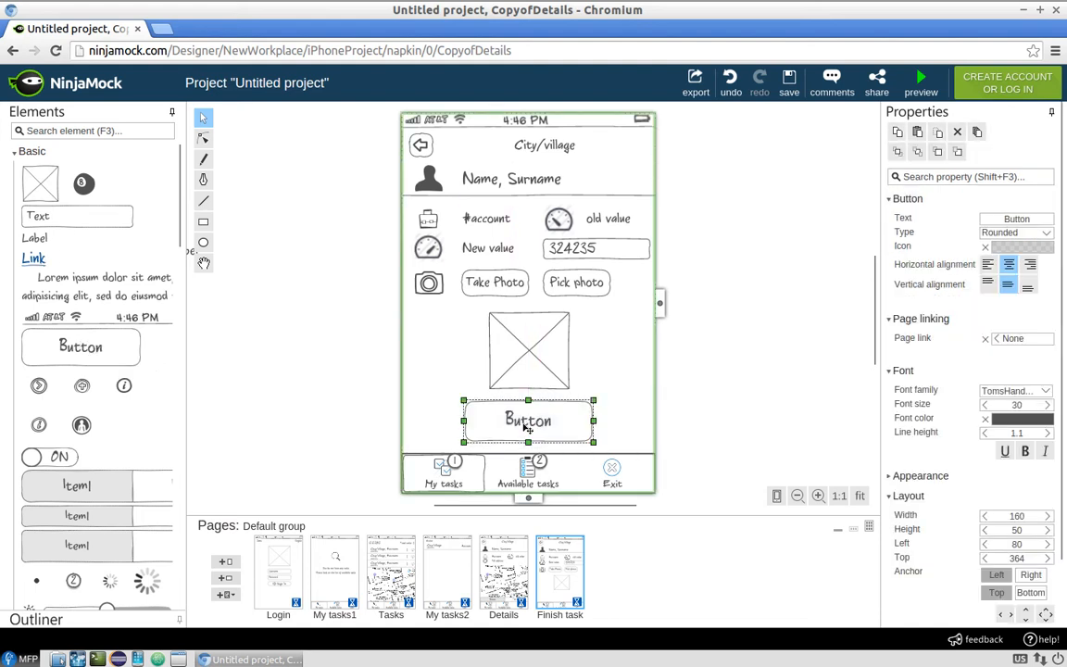
pyautogui.doubleClick(525, 423)
pyautogui.write('Finis')
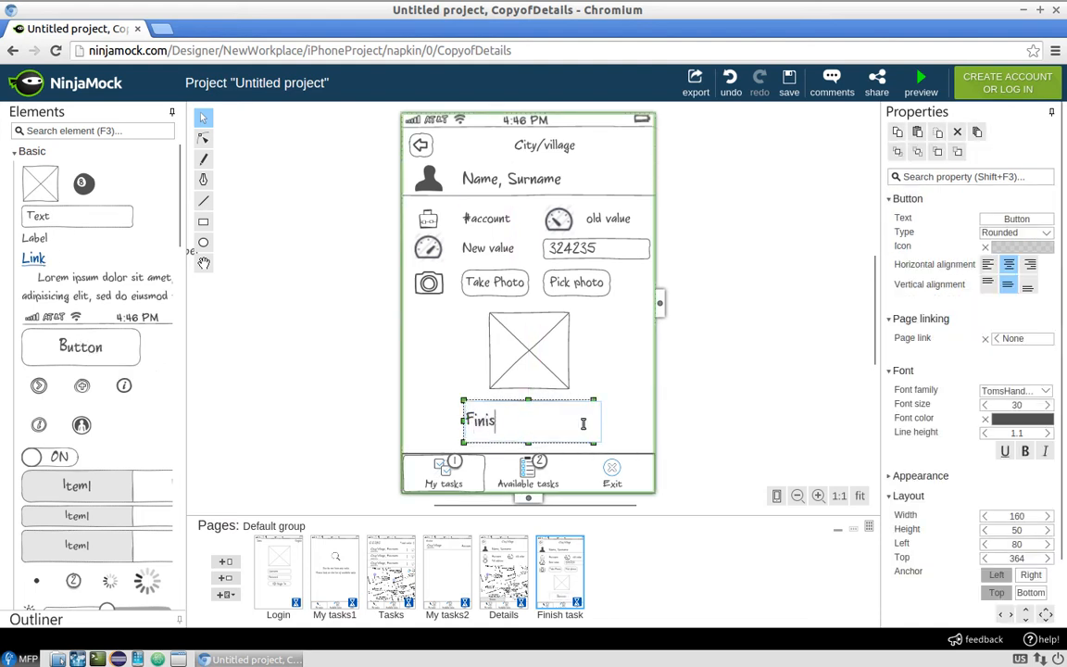
pyautogui.write('h task')
pyautogui.press('Return')
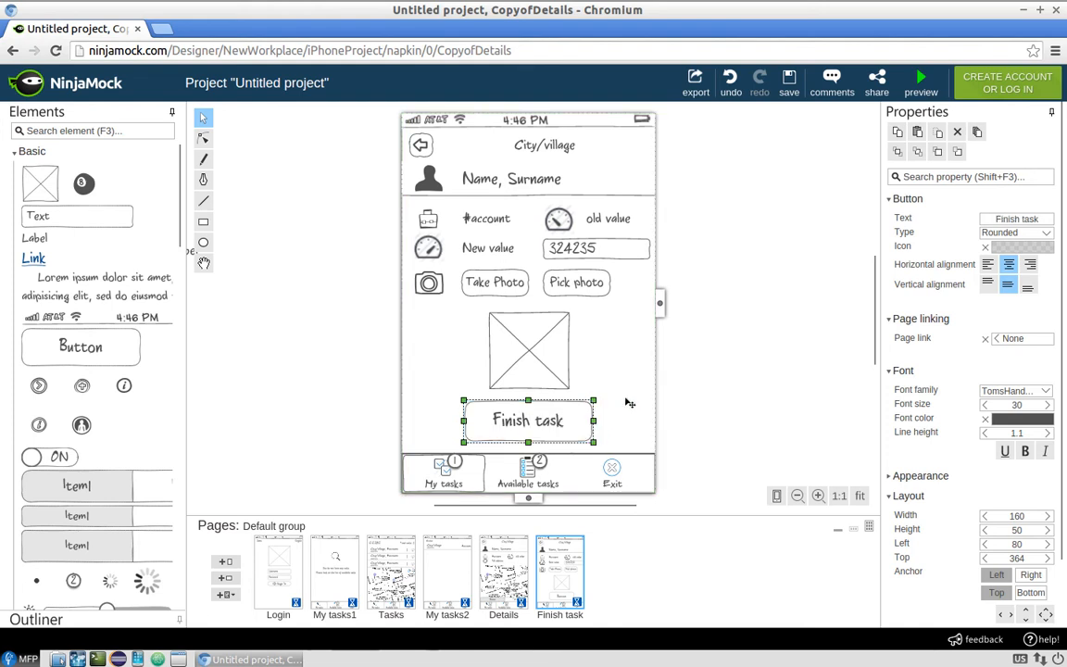
pyautogui.moveTo(529, 443); pyautogui.dragTo(539, 427)
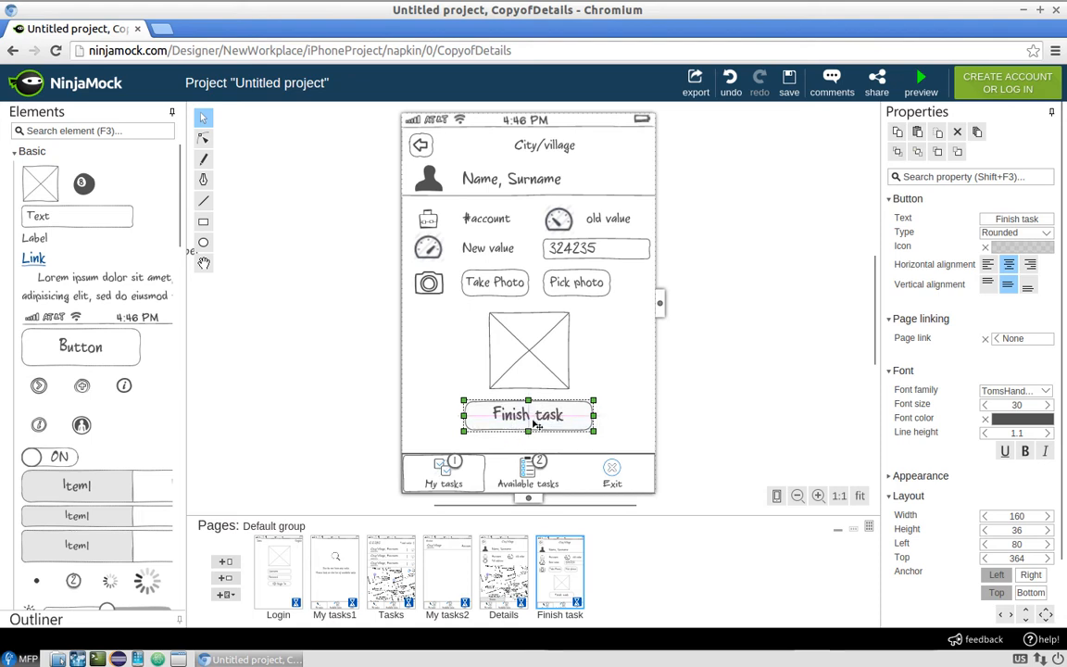
pyautogui.click(636, 371)
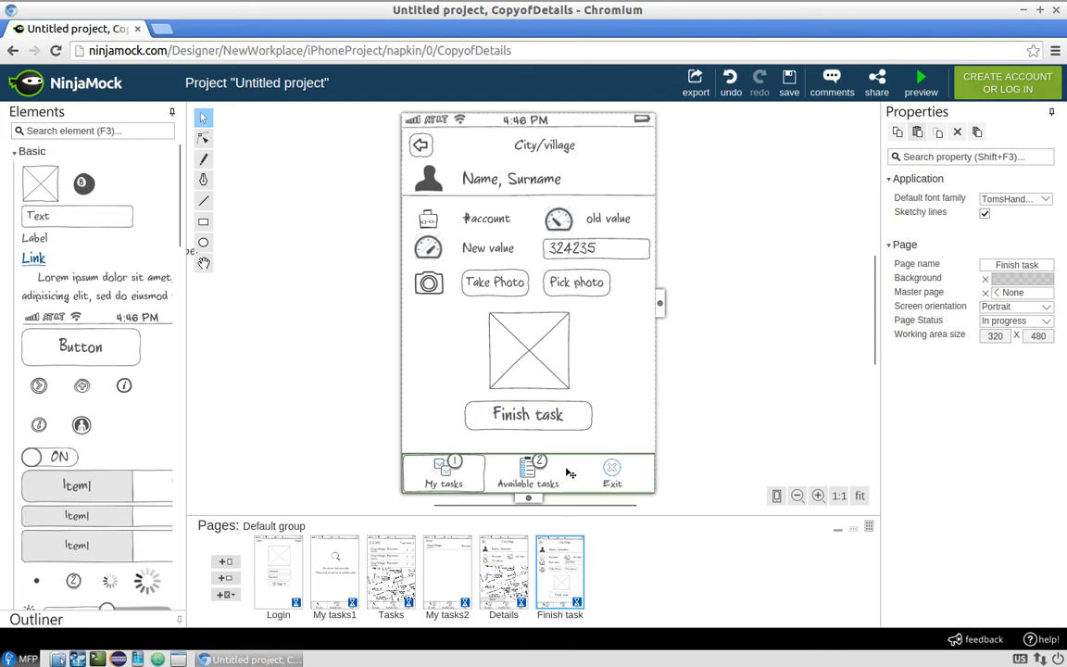
# - Duplicate the Finish task page and name the copy "Notification"
pyautogui.moveTo(558, 560)
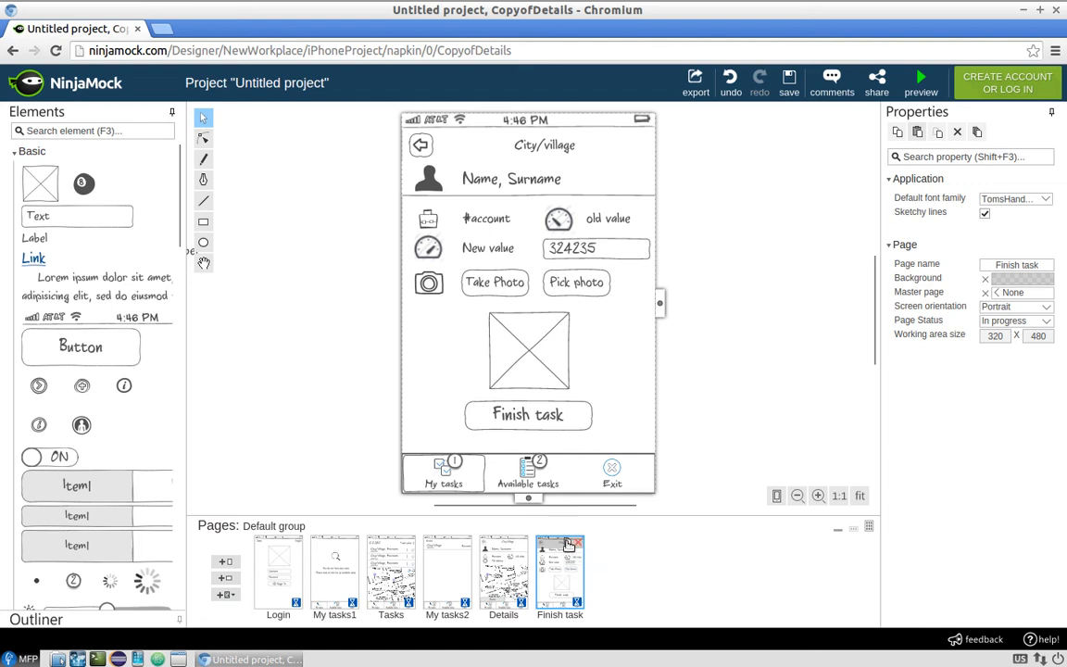
pyautogui.click(569, 543)
pyautogui.click(627, 575)
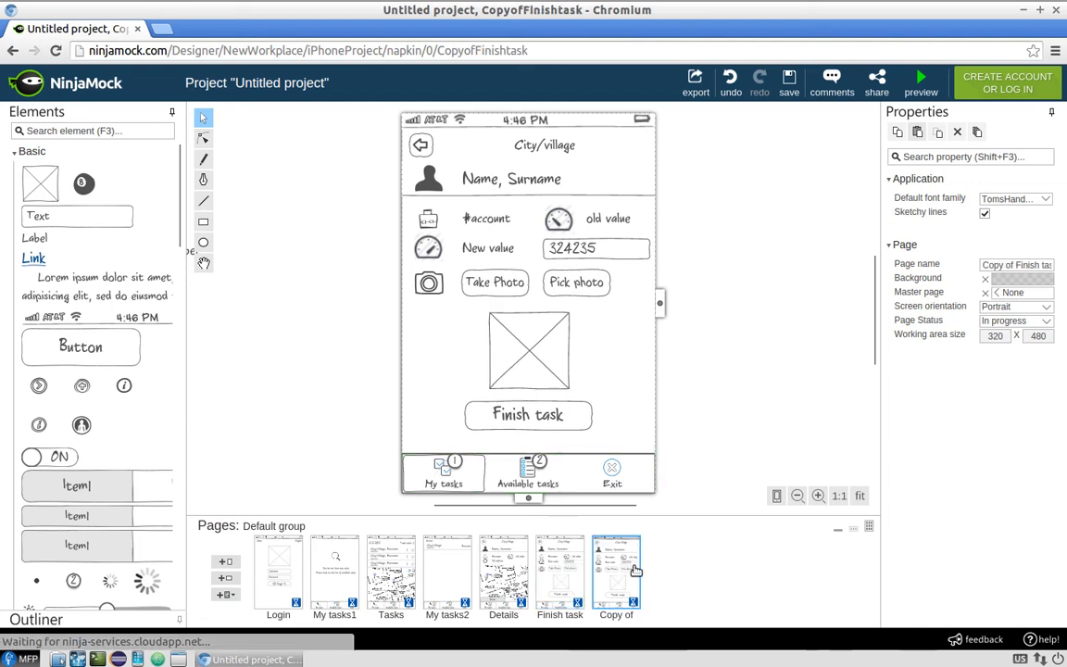
pyautogui.click(994, 264)
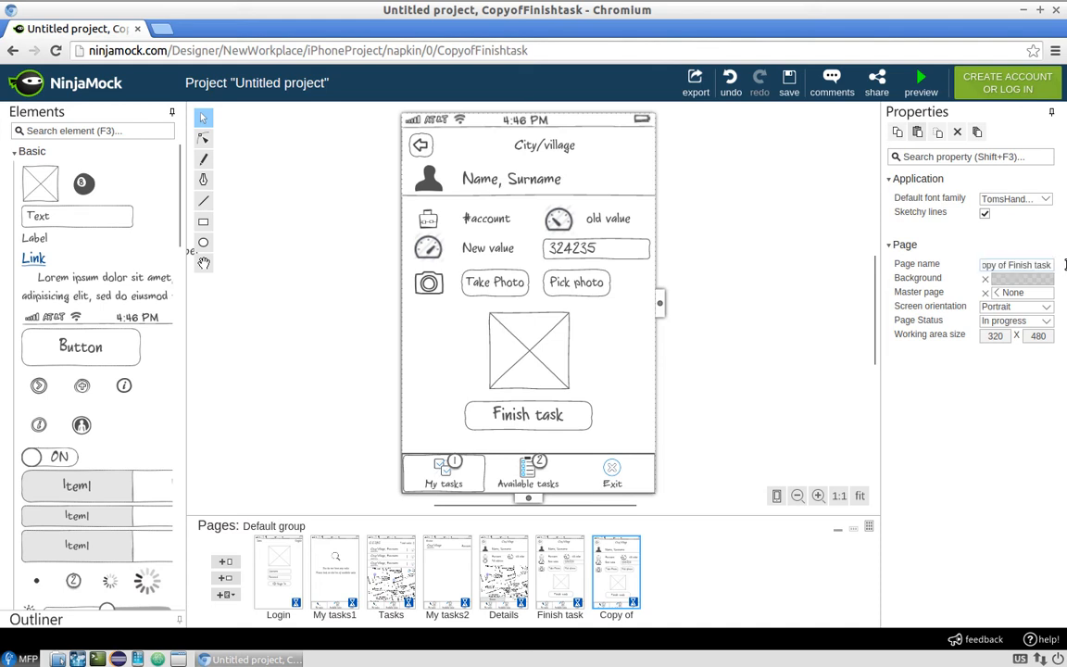
pyautogui.moveTo(986, 265); pyautogui.dragTo(1062, 265)
pyautogui.press('BackSpace')
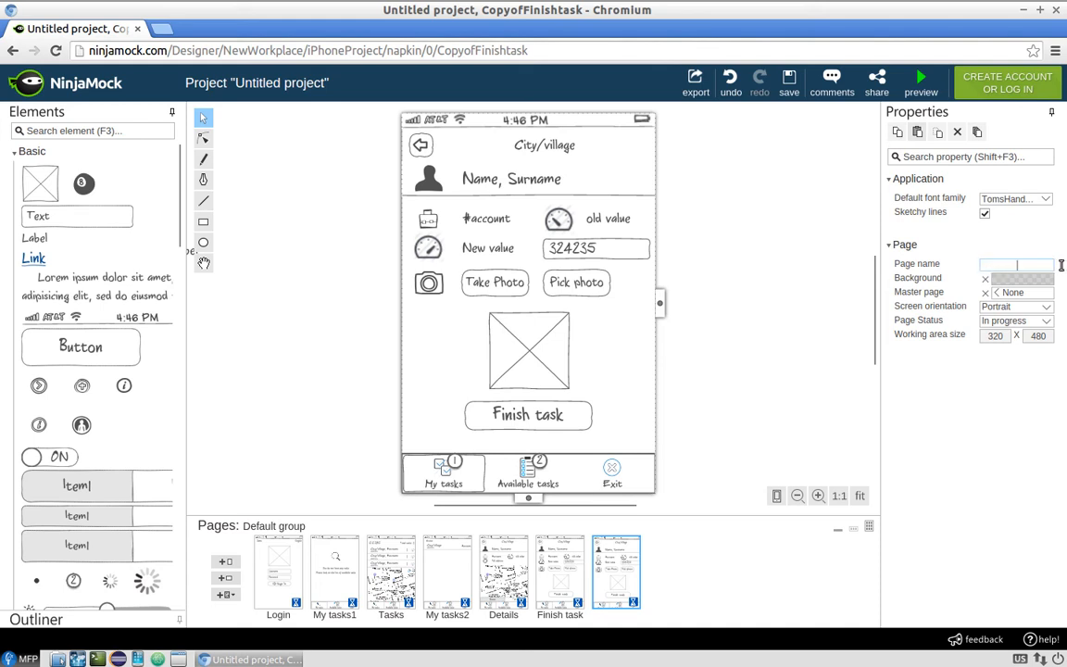
pyautogui.write('Notification')
pyautogui.press('Return')
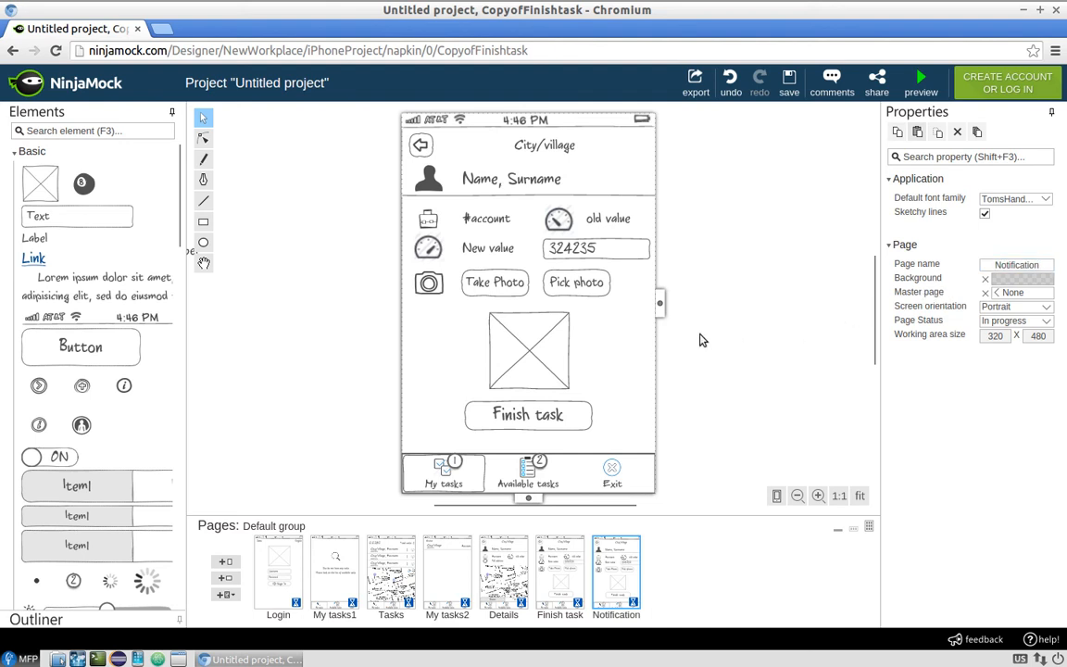
# - Add a message dialog over the middle of the Notification page and enlarge its height to 188
pyautogui.scroll(-3, 133, 335)
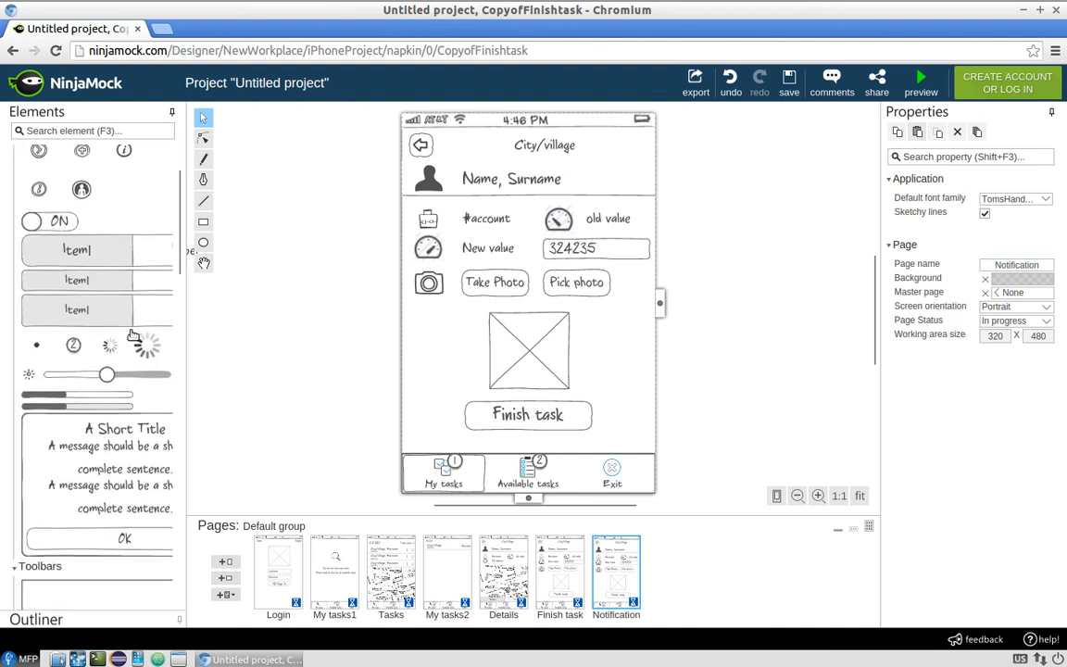
pyautogui.scroll(-3, 133, 335)
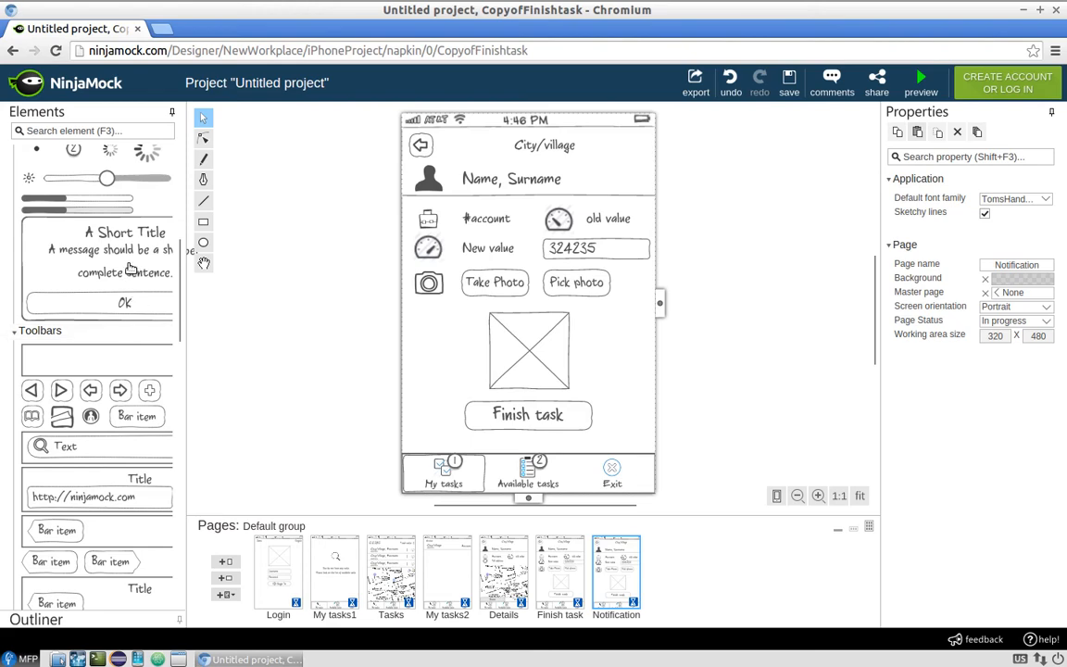
pyautogui.moveTo(126, 265); pyautogui.dragTo(531, 283)
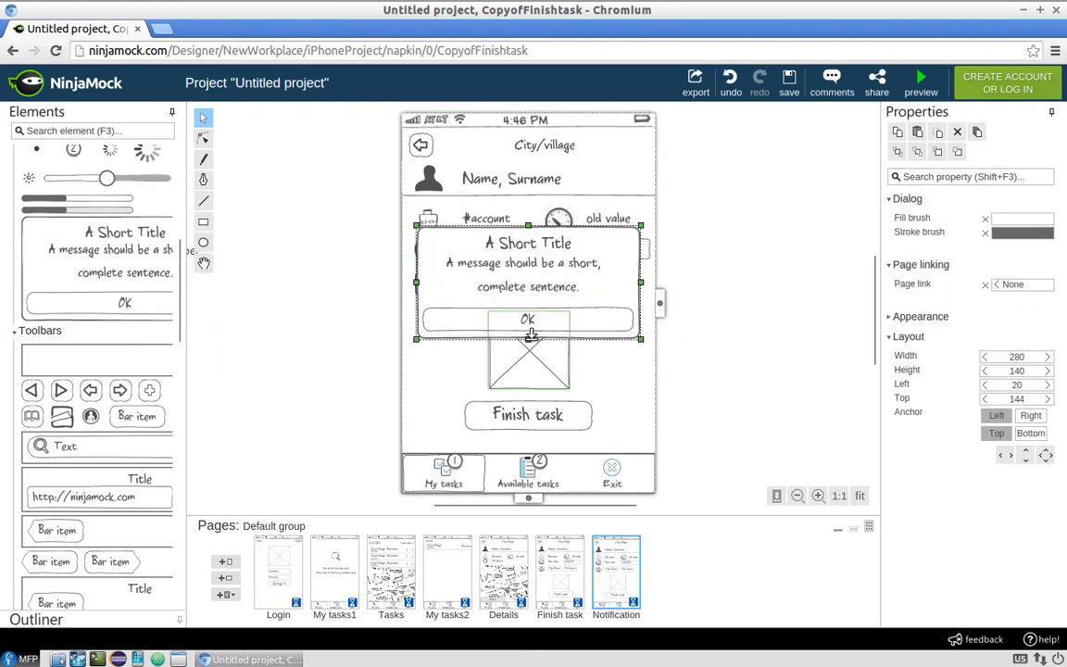
pyautogui.moveTo(529, 337); pyautogui.dragTo(529, 377)
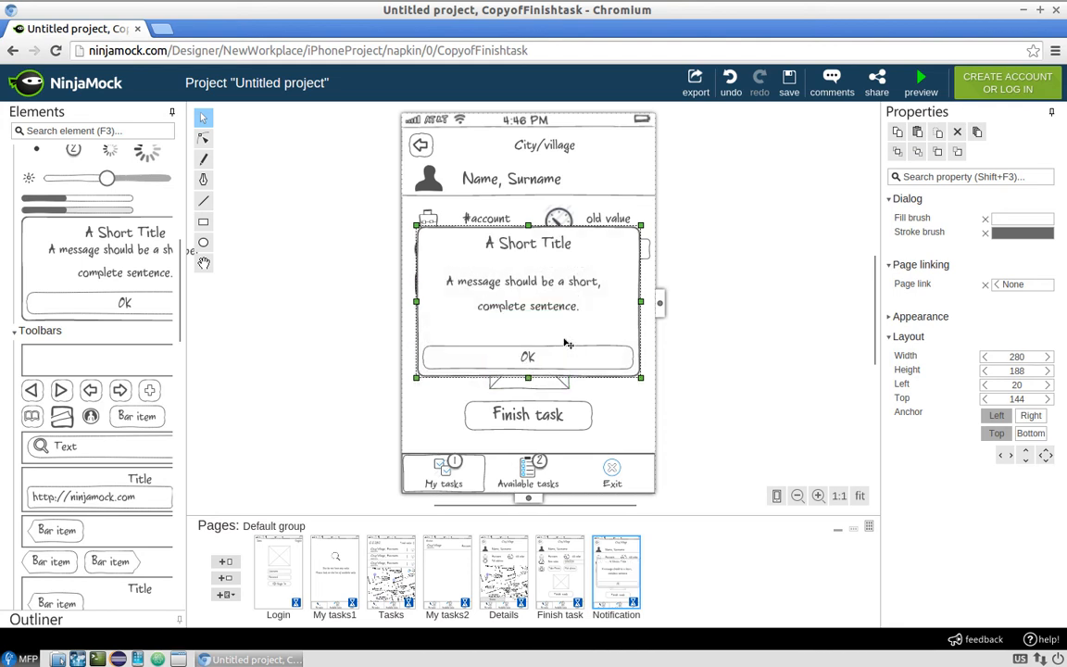
# - Set the dialog's title to "Task is finished"
pyautogui.click(526, 248)
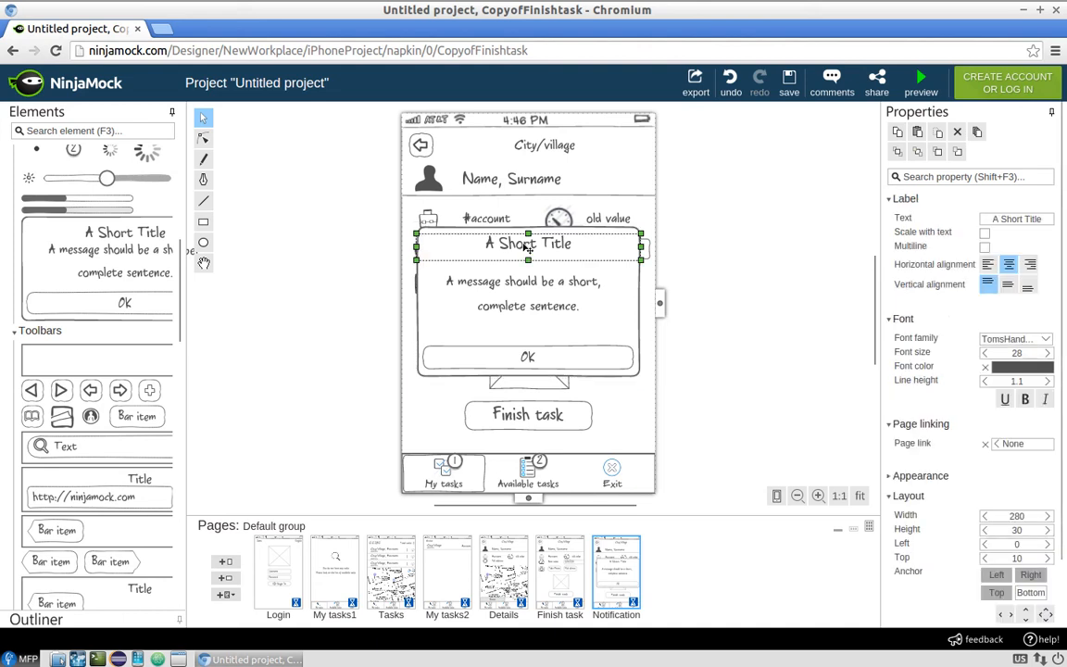
pyautogui.doubleClick(526, 248)
pyautogui.write('Finis')
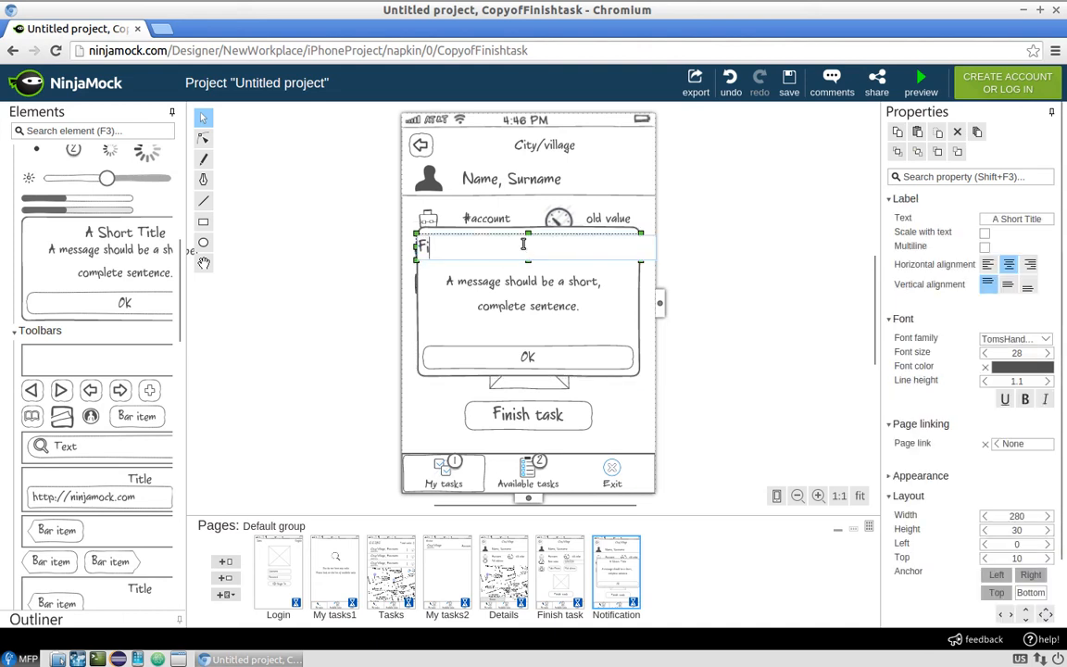
pyautogui.press('BackSpace')
pyautogui.press('BackSpace')
pyautogui.press('BackSpace')
pyautogui.press('BackSpace')
pyautogui.write('Task')
pyautogui.press('BackSpace')
pyautogui.write('sk')
pyautogui.press('BackSpace')
pyautogui.write('k is finishe')
# - Replace the dialog's message with "Based on new value, Name Surname needs to pay 20 USD. Bill will be sent shortly"
pyautogui.click(556, 293)
pyautogui.doubleClick(559, 295)
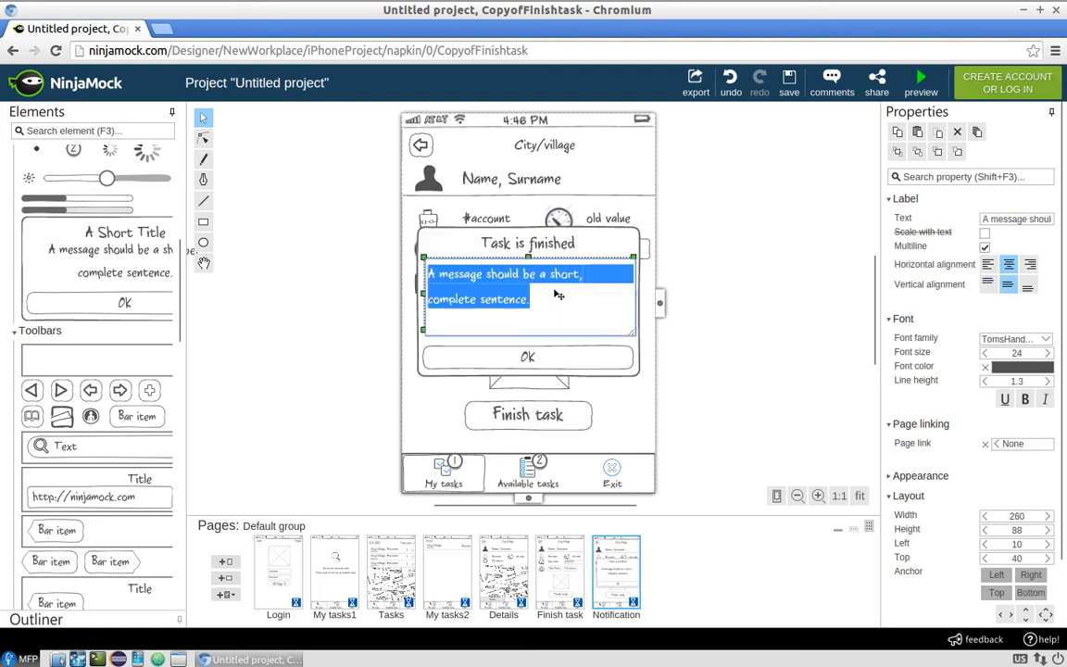
pyautogui.write('Based')
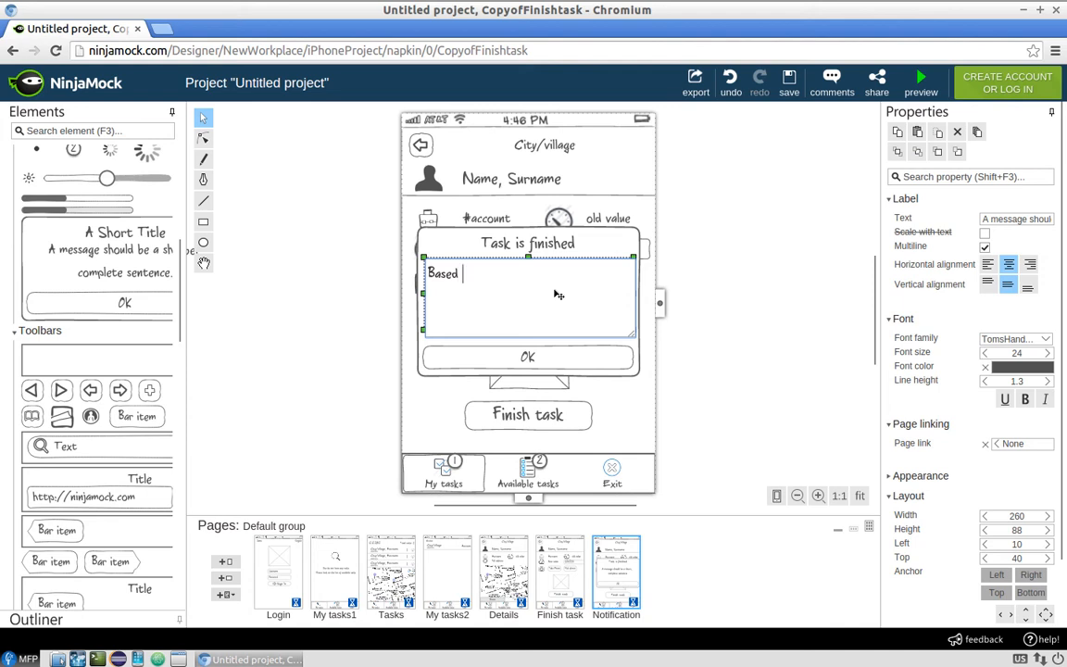
pyautogui.write(' on the')
pyautogui.write('new')
pyautogui.write(' value, Bame w')
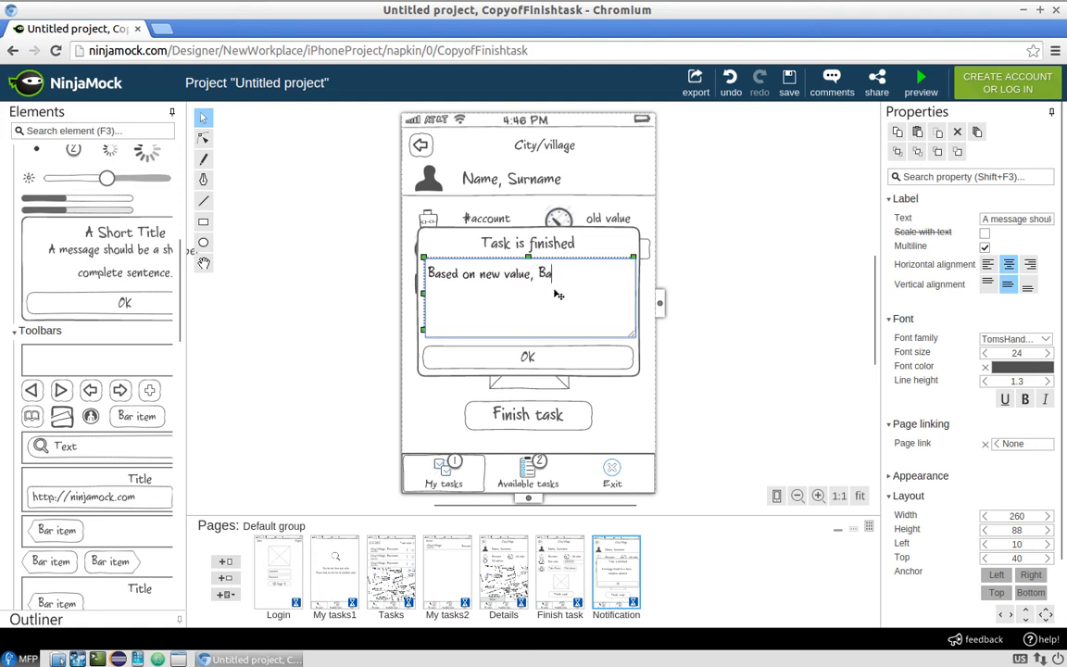
pyautogui.press('BackSpace')
pyautogui.press('BackSpace')
pyautogui.press('BackSpace')
pyautogui.press('BackSpace')
pyautogui.press('BackSpace')
pyautogui.press('BackSpace')
pyautogui.write('Name Surname needs t')
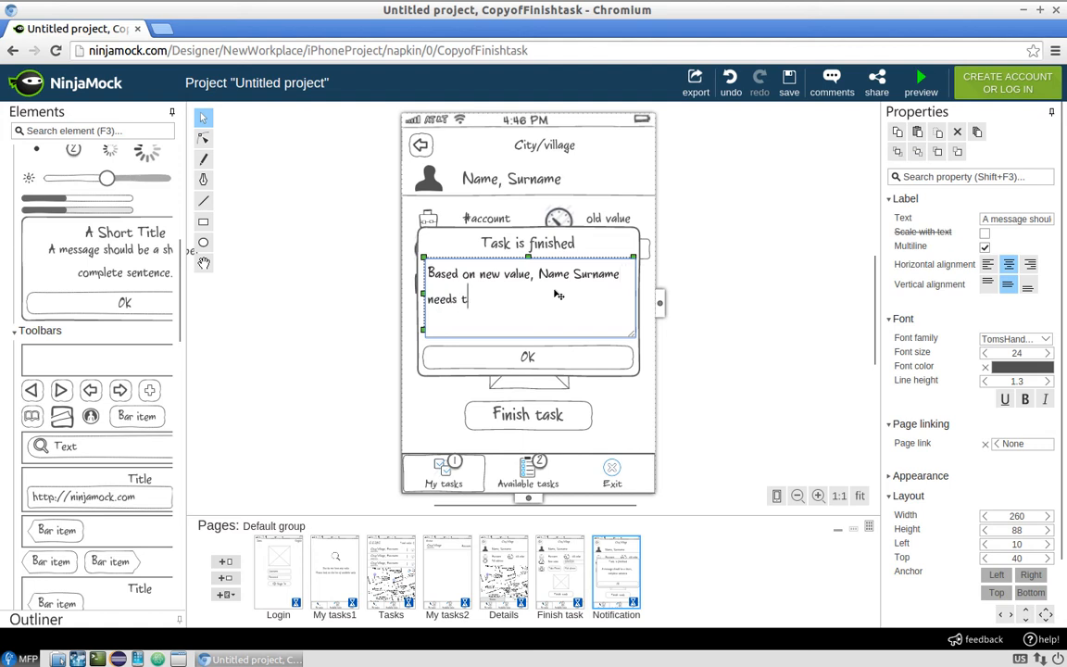
pyautogui.write('o pay 20 USD. Bil')
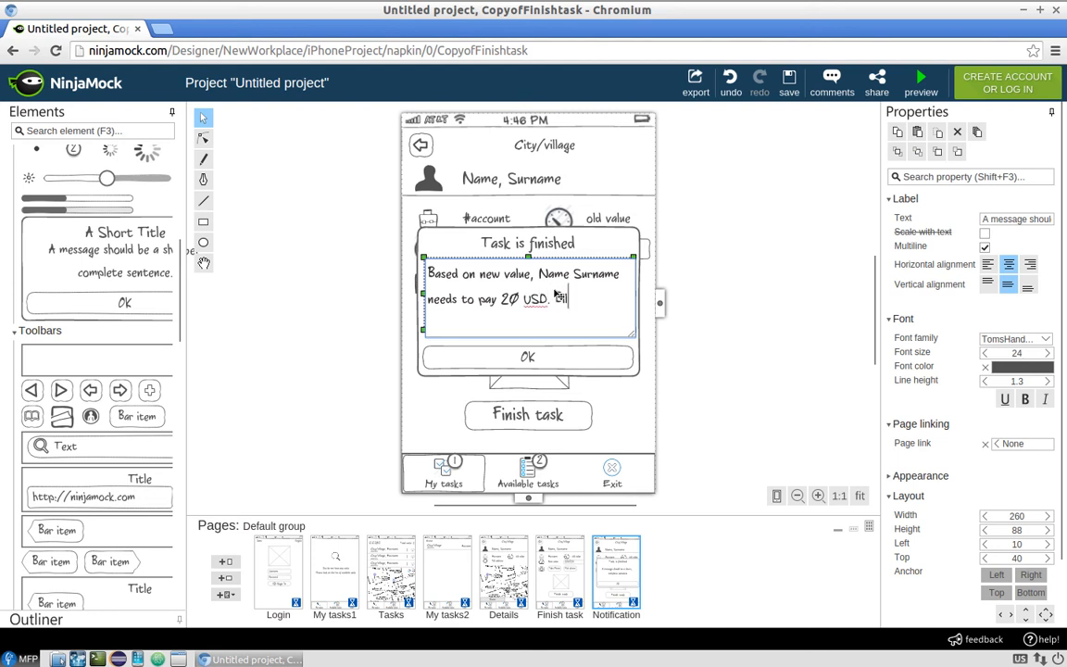
pyautogui.write('l will be sent')
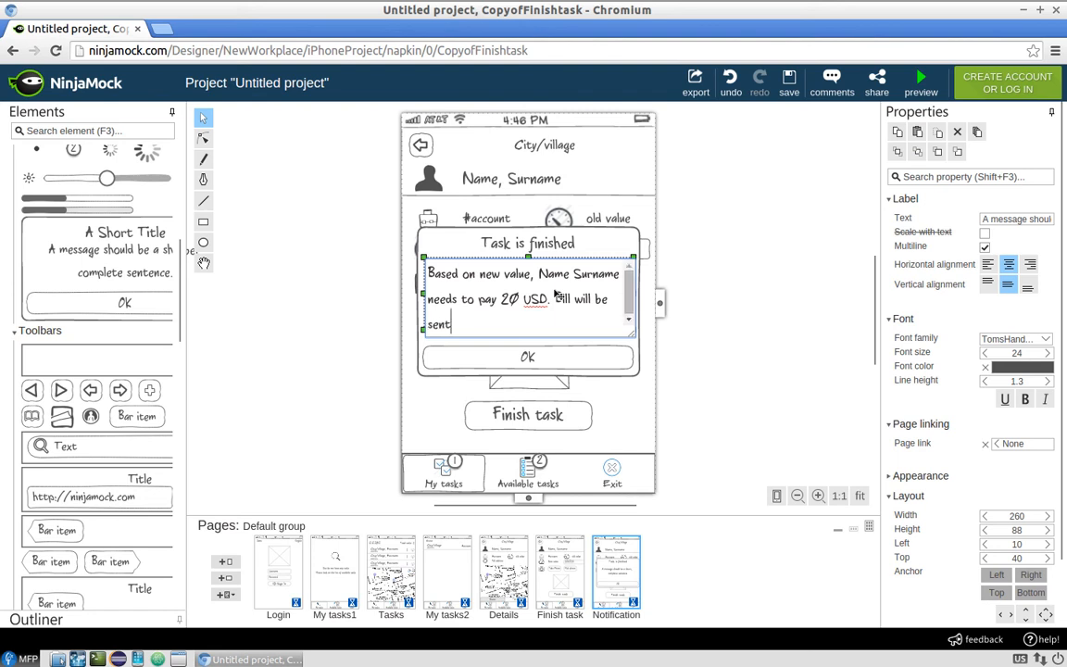
pyautogui.write(' shpo')
pyautogui.press('BackSpace')
pyautogui.click(687, 343)
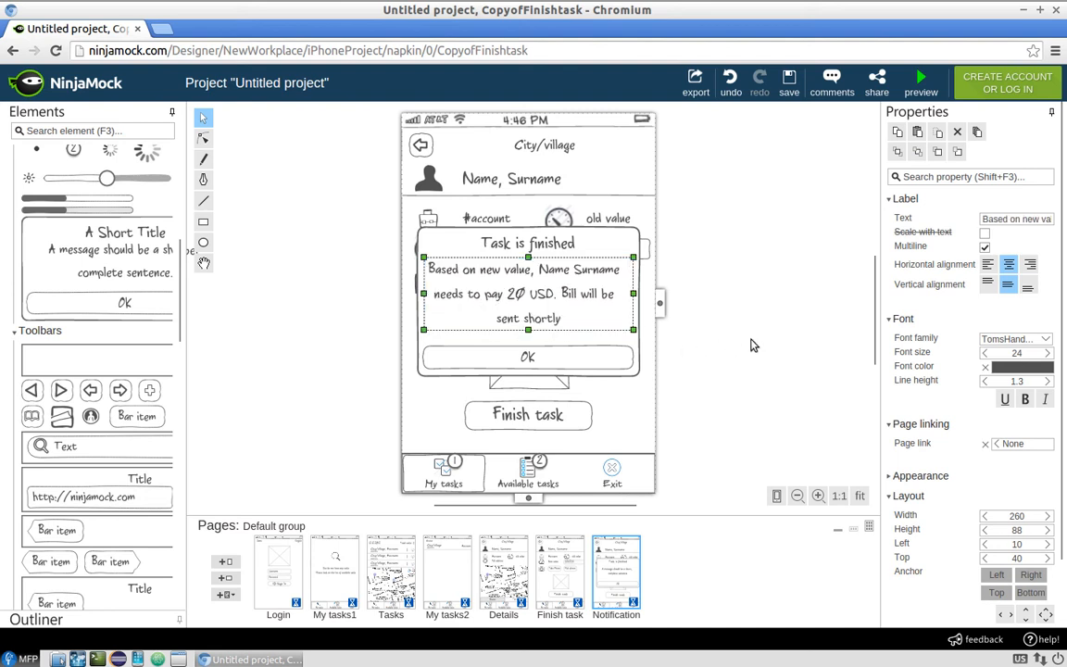
pyautogui.click(741, 350)
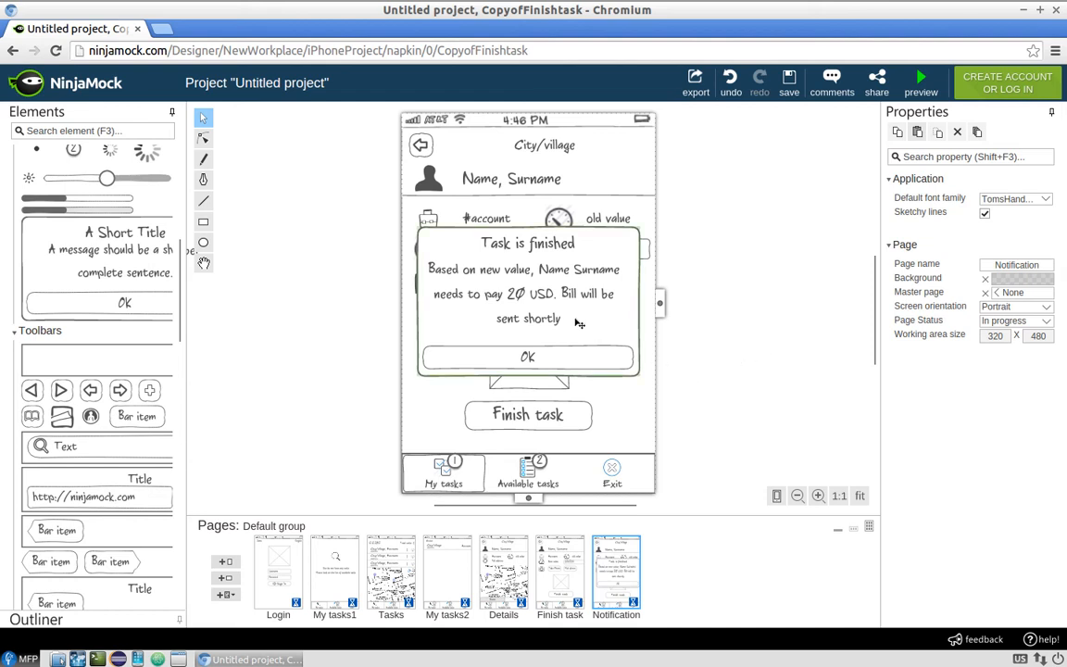
# - Shorten the notification dialog slightly and move it down a little on the page
pyautogui.click(545, 317)
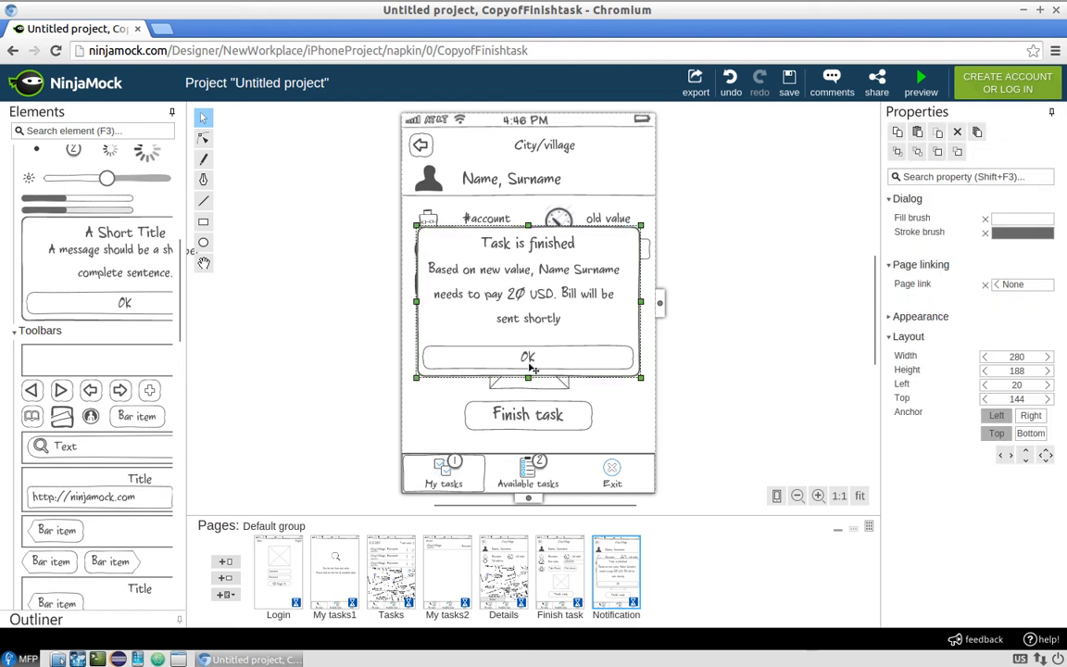
pyautogui.moveTo(528, 370); pyautogui.dragTo(528, 354)
pyautogui.click(678, 317)
pyautogui.moveTo(608, 326); pyautogui.dragTo(608, 336)
pyautogui.click(713, 318)
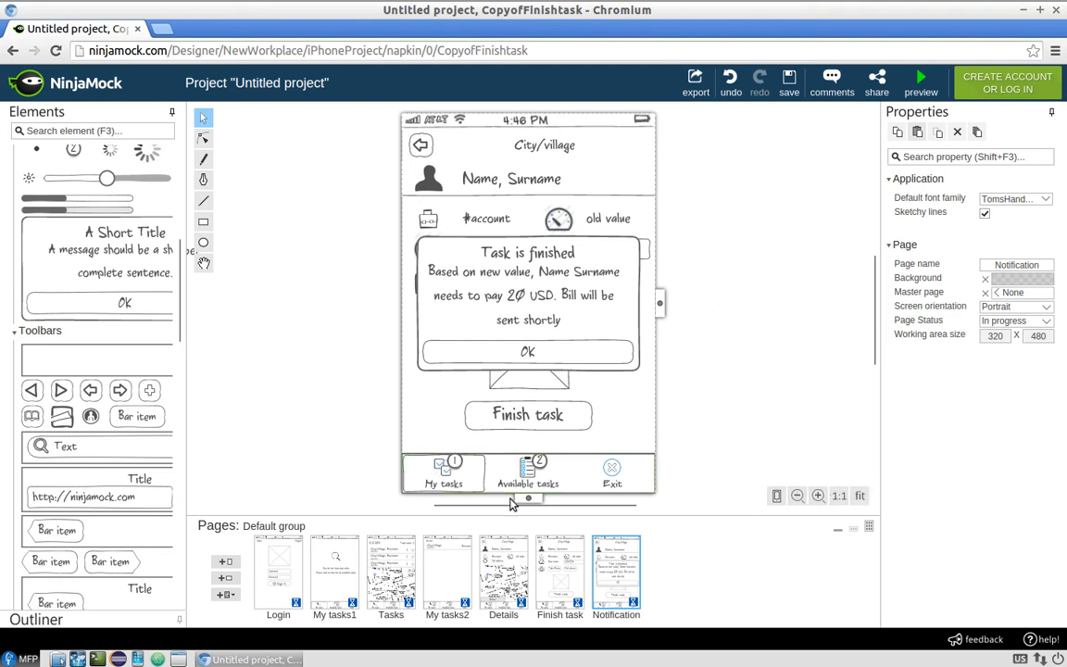
# - Duplicate the My tasks2 page, place the copy after the Notification page and open it
pyautogui.moveTo(344, 578)
pyautogui.click(447, 552)
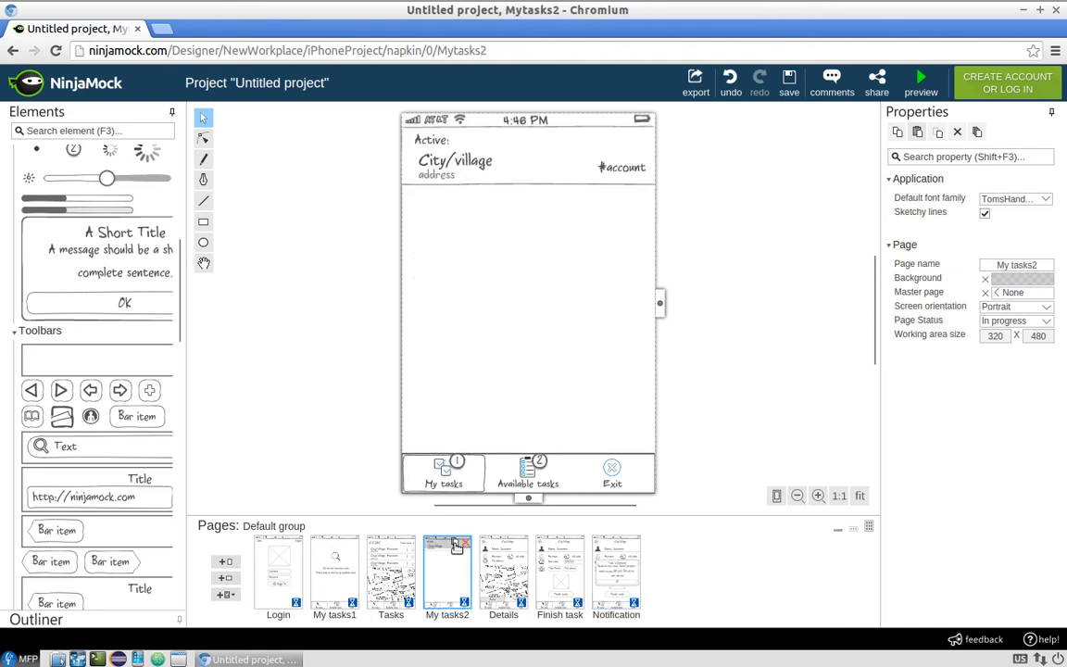
pyautogui.click(455, 552)
pyautogui.moveTo(483, 574); pyautogui.dragTo(701, 570)
pyautogui.click(676, 547)
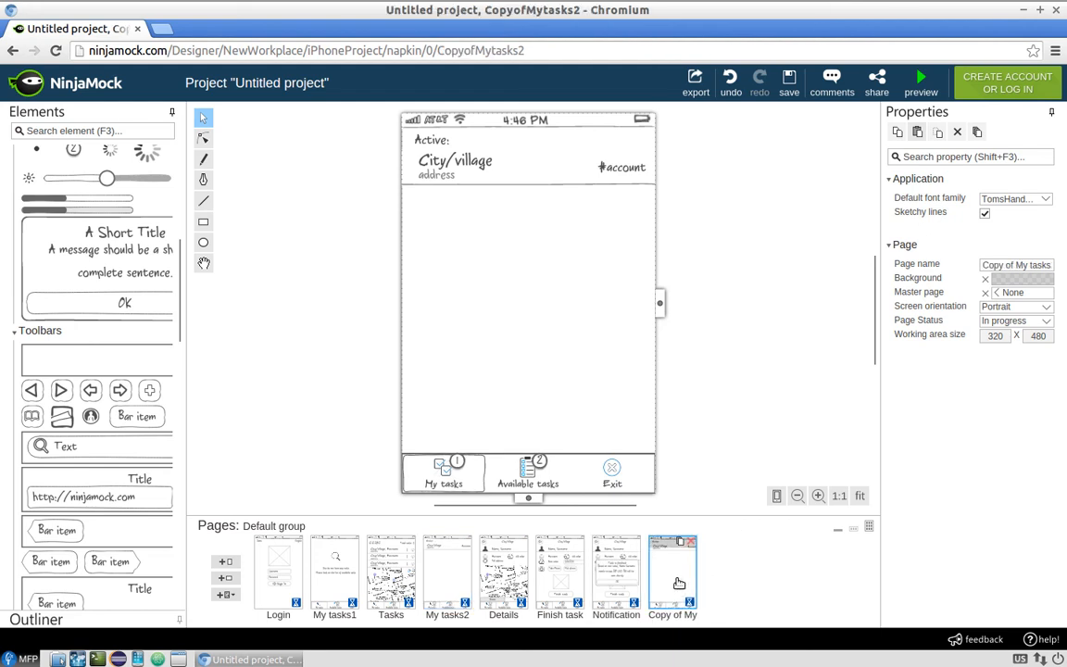
# - Change the "Active:" label on the copied My tasks2 page to "Completed:"
pyautogui.click(433, 145)
pyautogui.doubleClick(434, 145)
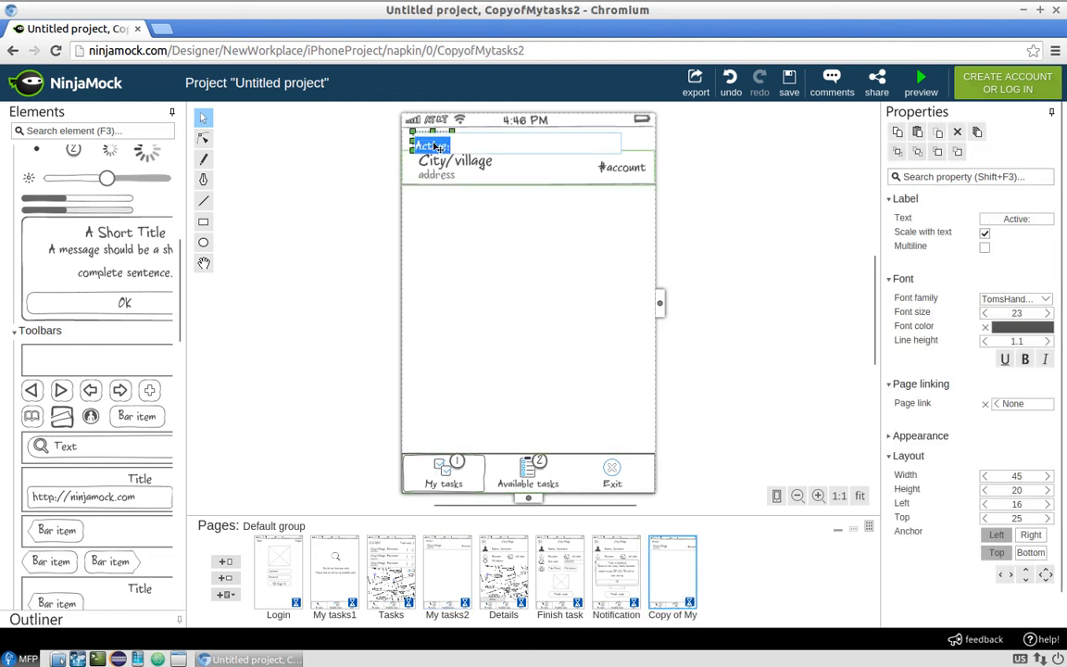
pyautogui.write('Compl')
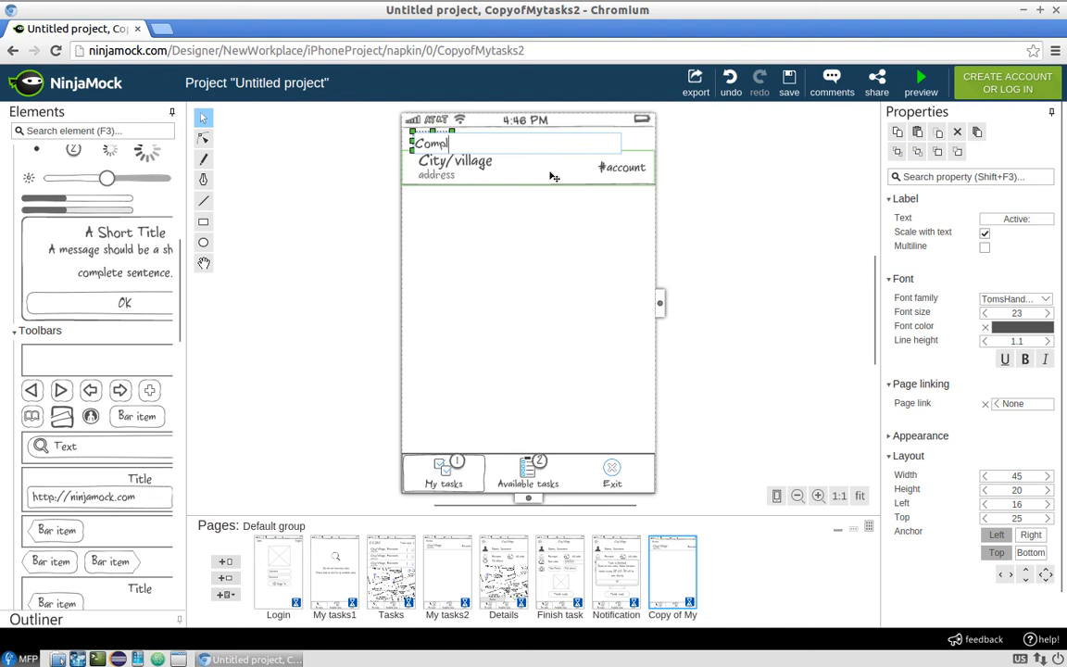
pyautogui.write('eted:')
pyautogui.press('Return')
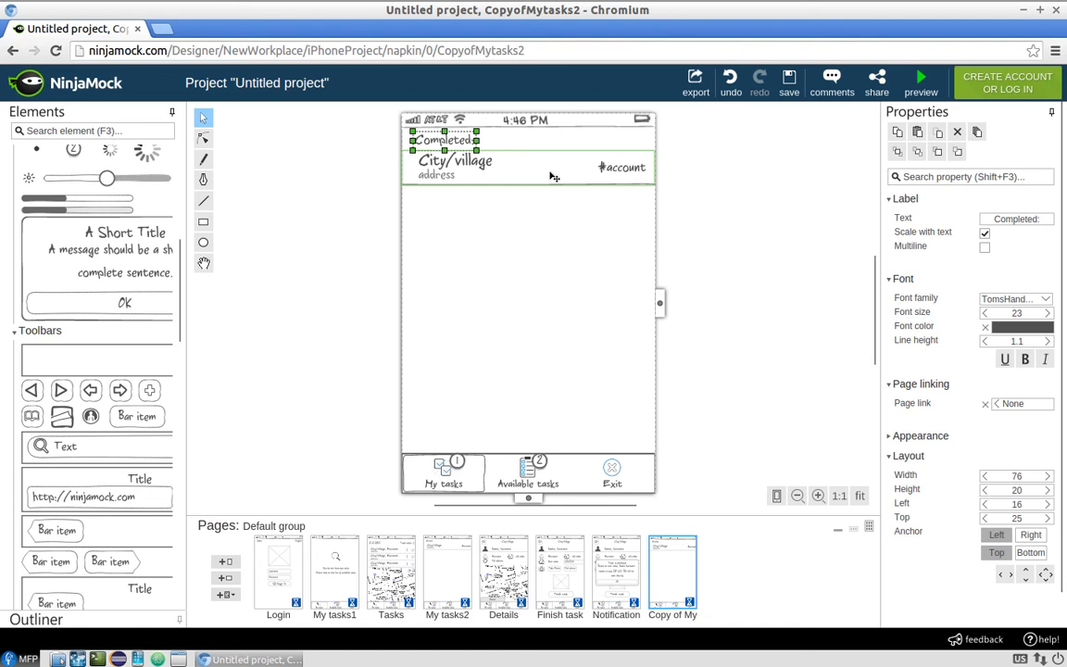
pyautogui.click(459, 463)
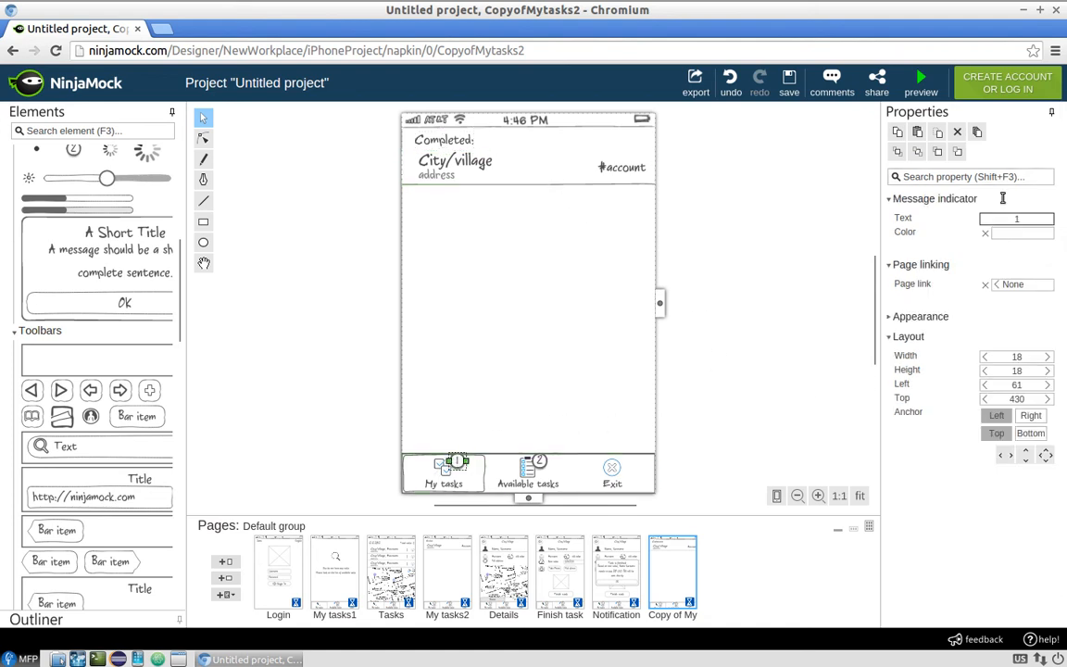
pyautogui.click(1031, 220)
pyautogui.moveTo(1031, 220); pyautogui.dragTo(997, 223)
pyautogui.click(871, 346)
pyautogui.click(950, 398)
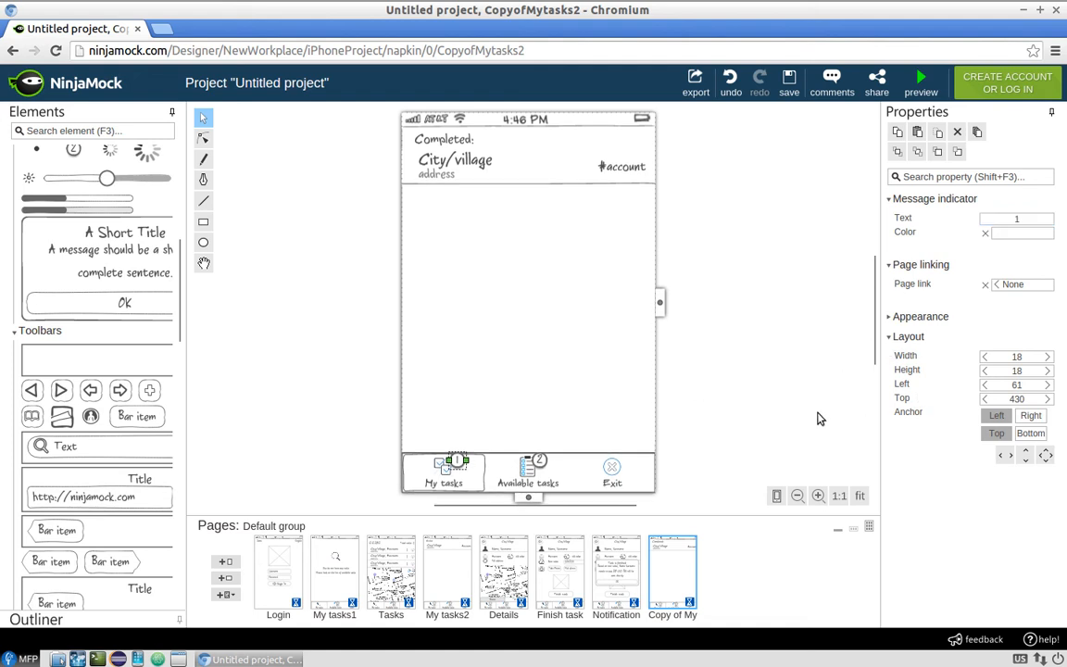
pyautogui.click(763, 423)
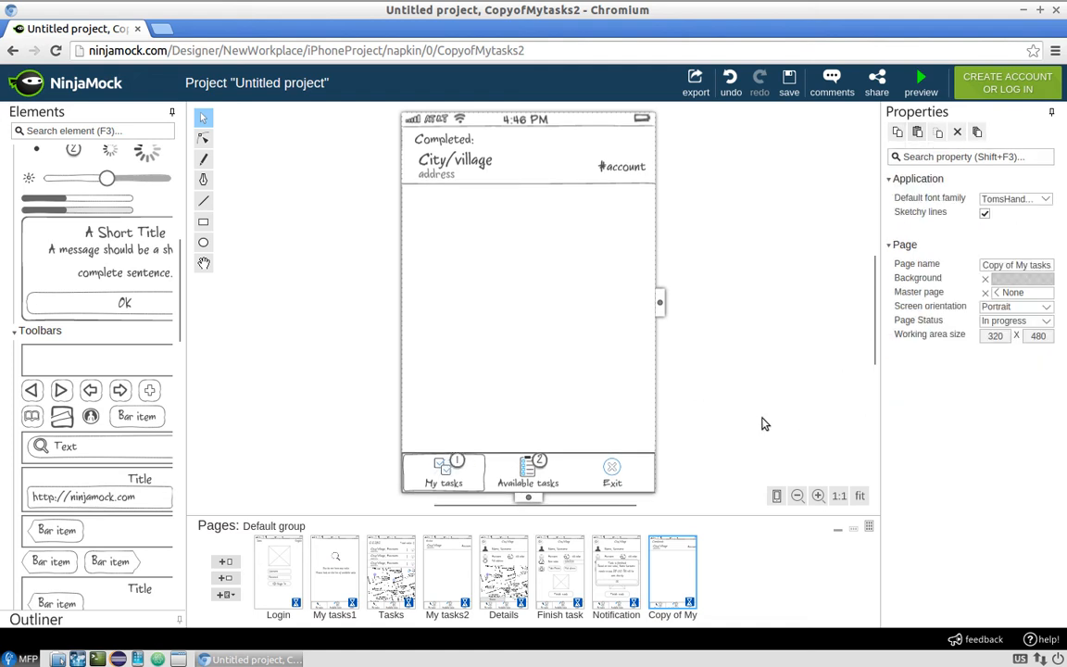
# - Delete the count badge from the My tasks tab on the copied page and rename the page to My tasks3
pyautogui.click(454, 462)
pyautogui.press('Delete')
pyautogui.moveTo(985, 265); pyautogui.dragTo(1024, 264)
pyautogui.press('BackSpace')
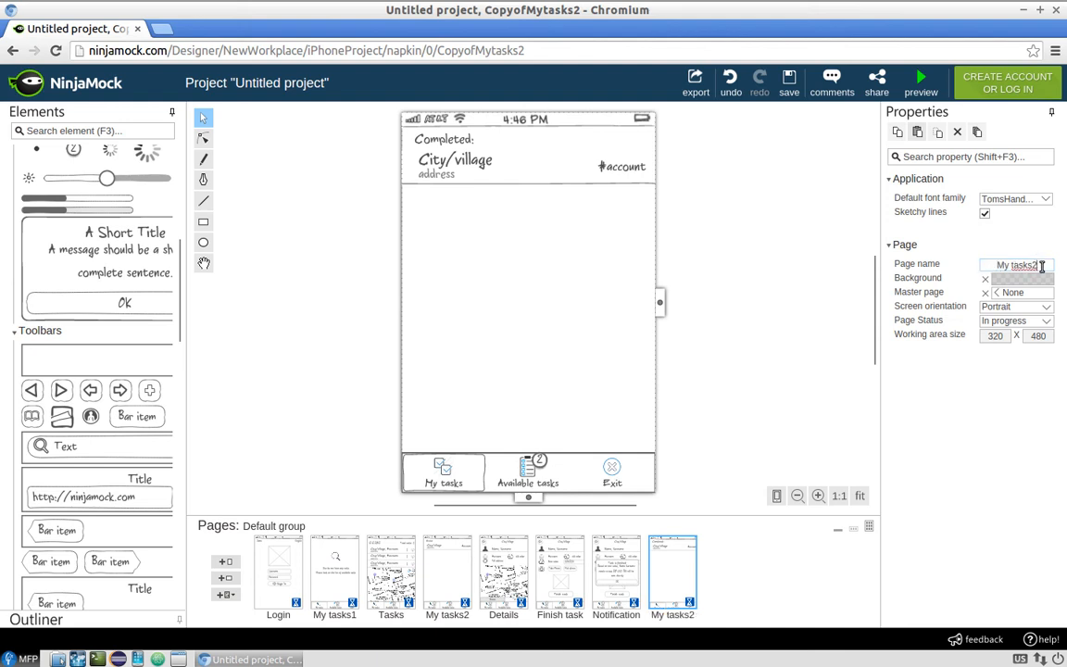
pyautogui.press('BackSpace')
pyautogui.write('3')
# - Link the Sign In button on the Login page to the My tasks1 page
pyautogui.click(278, 566)
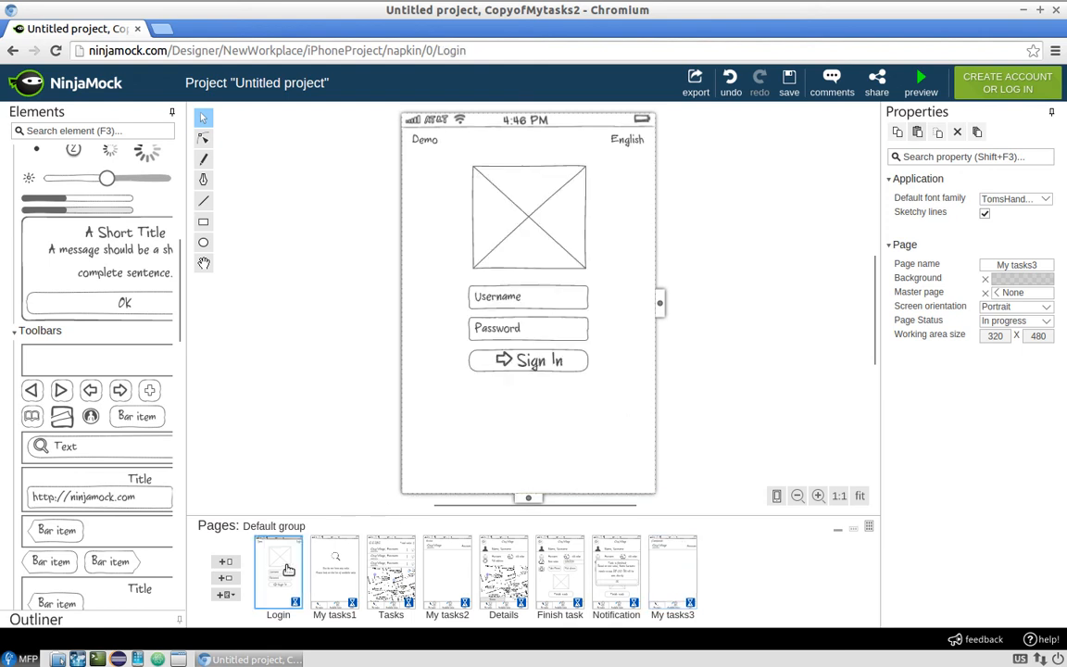
pyautogui.click(472, 365)
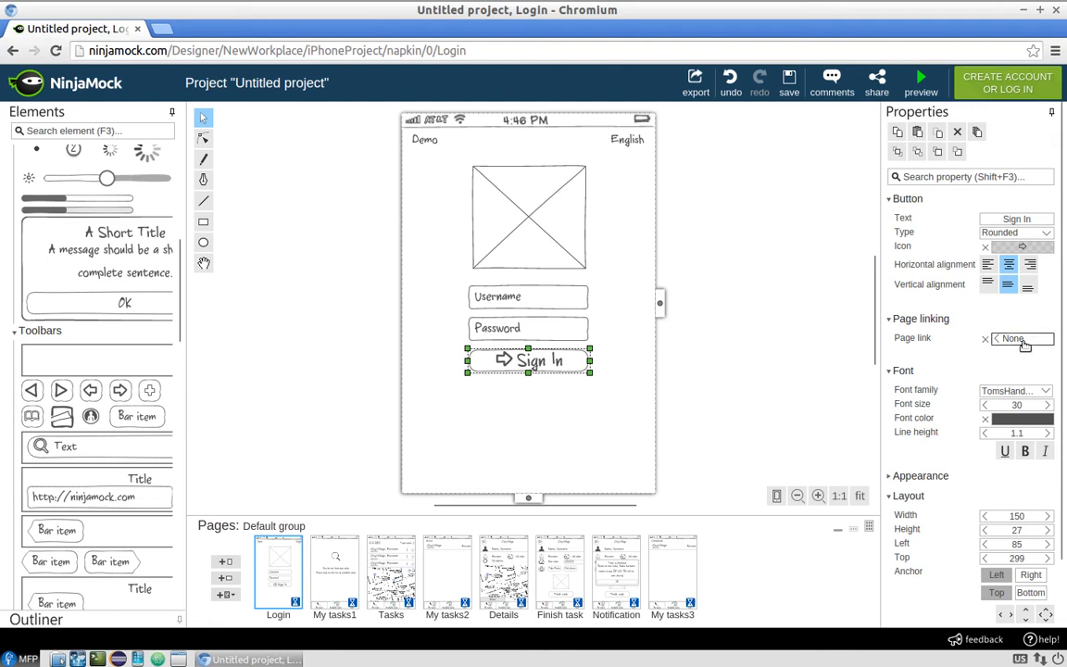
pyautogui.click(1019, 339)
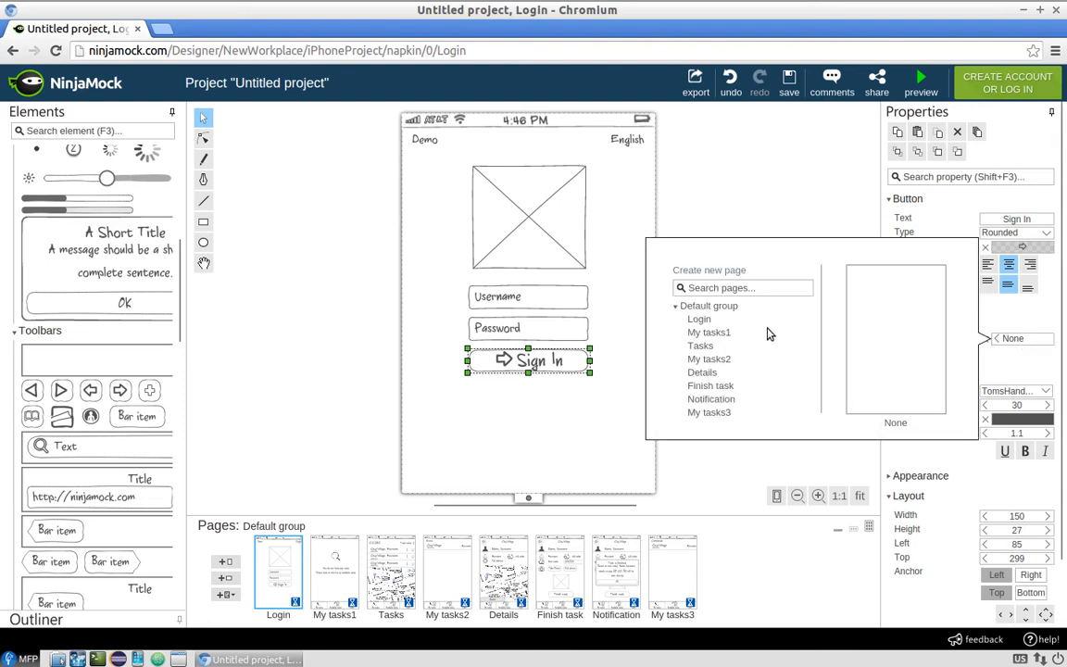
pyautogui.click(708, 333)
# - Link the Available tasks tab item on the My tasks1 page to the Tasks page
pyautogui.click(332, 566)
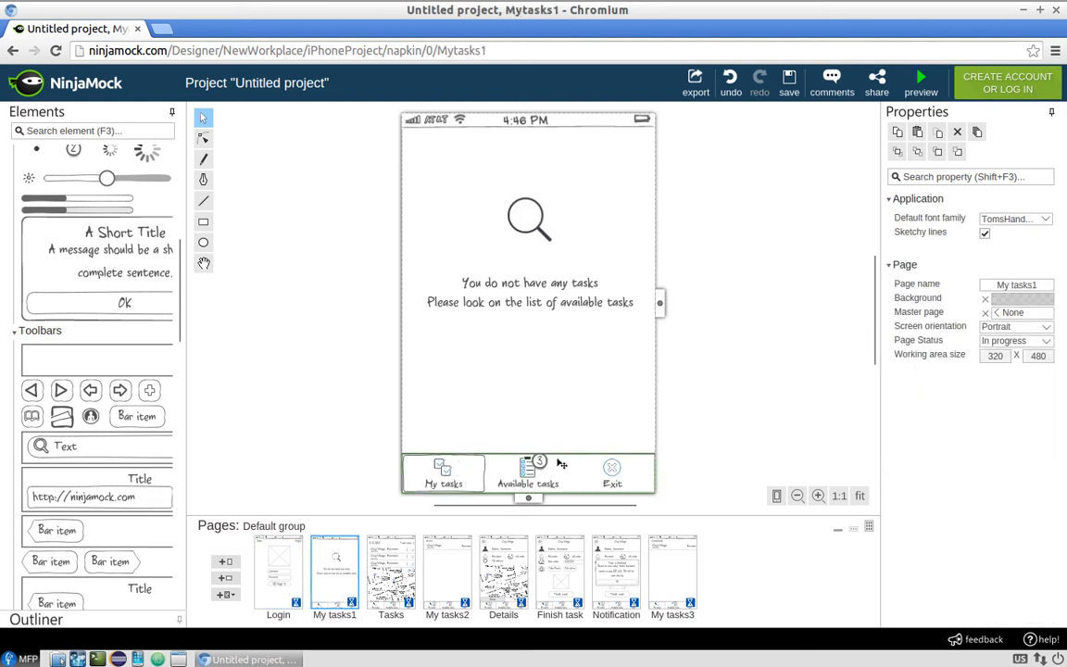
pyautogui.click(527, 476)
pyautogui.click(529, 478)
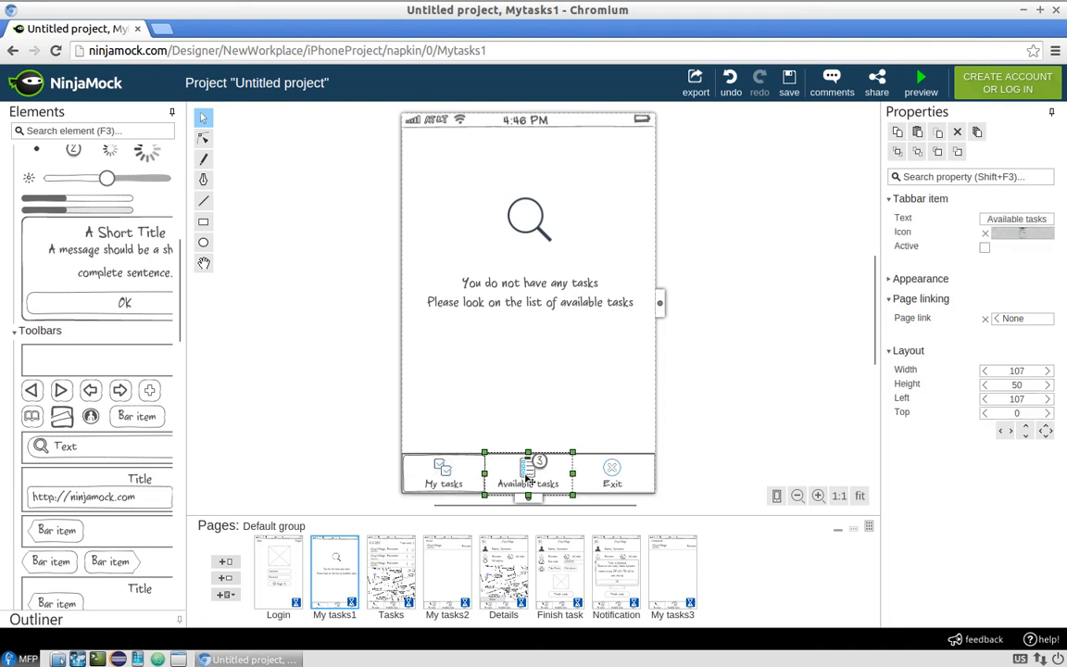
pyautogui.click(1012, 317)
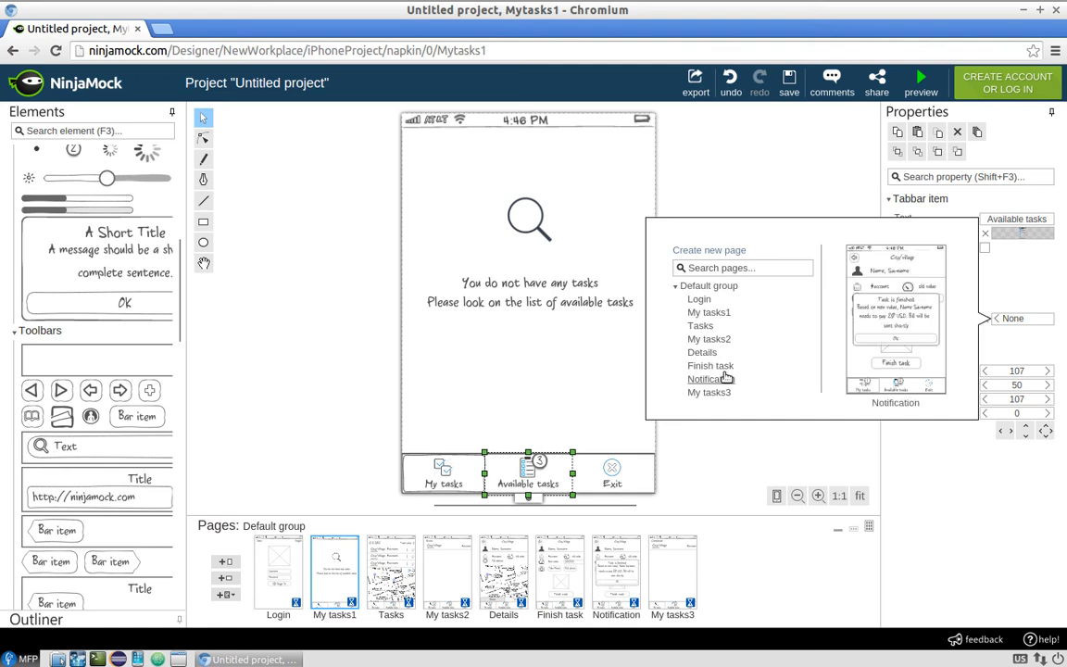
pyautogui.click(701, 326)
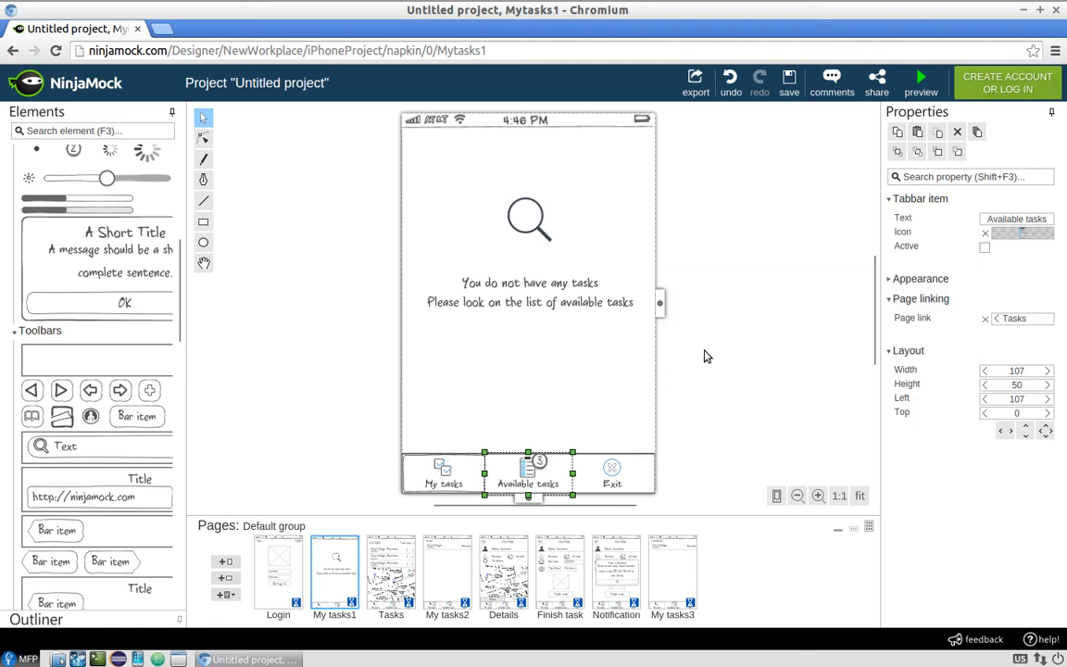
# - Link the plus button of the first task on the Tasks page to the My tasks2 page
pyautogui.click(391, 571)
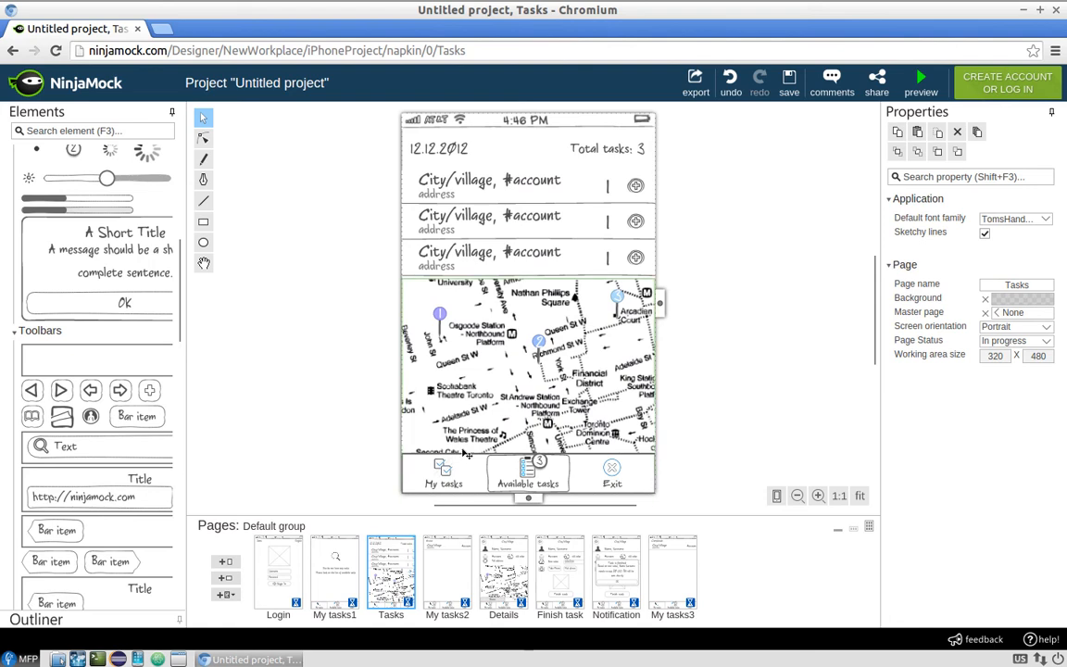
pyautogui.click(638, 188)
pyautogui.click(638, 187)
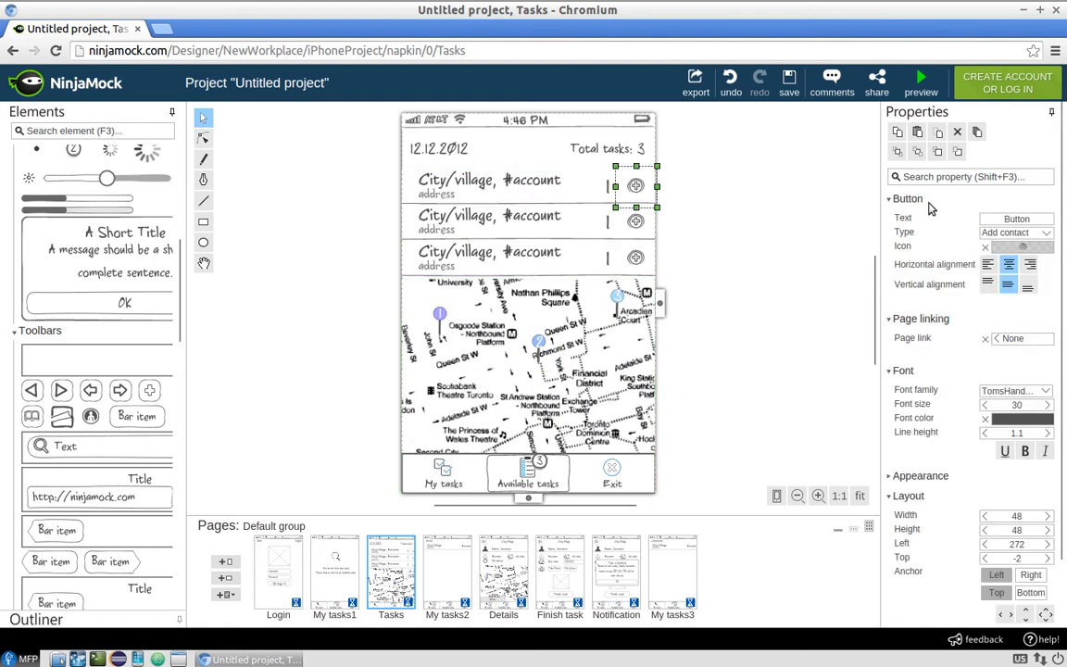
pyautogui.click(1014, 338)
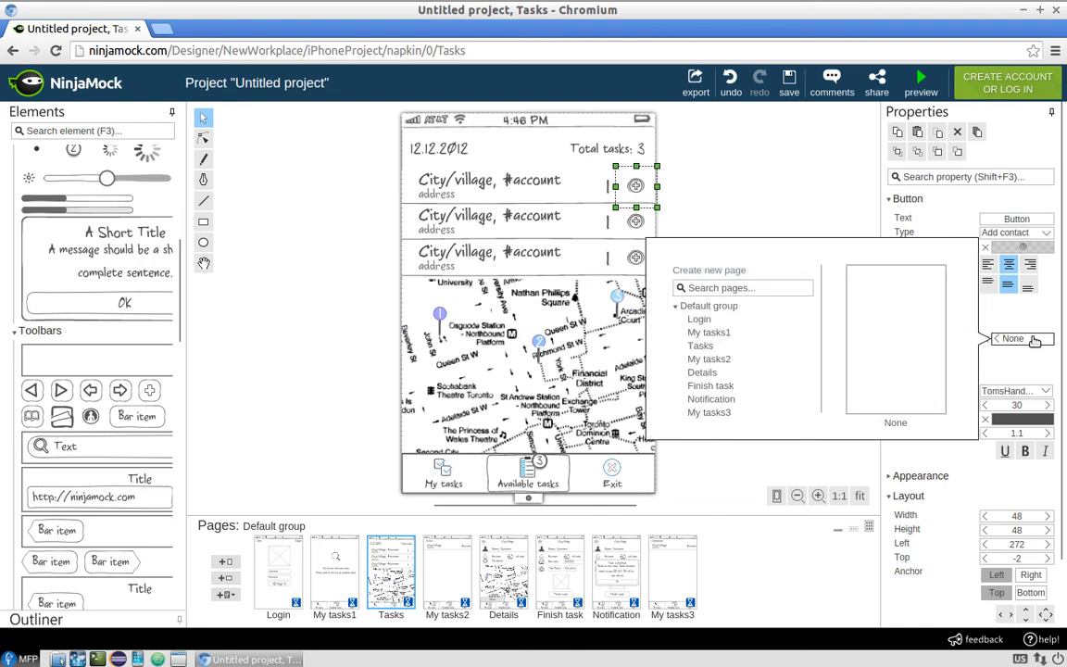
pyautogui.click(710, 359)
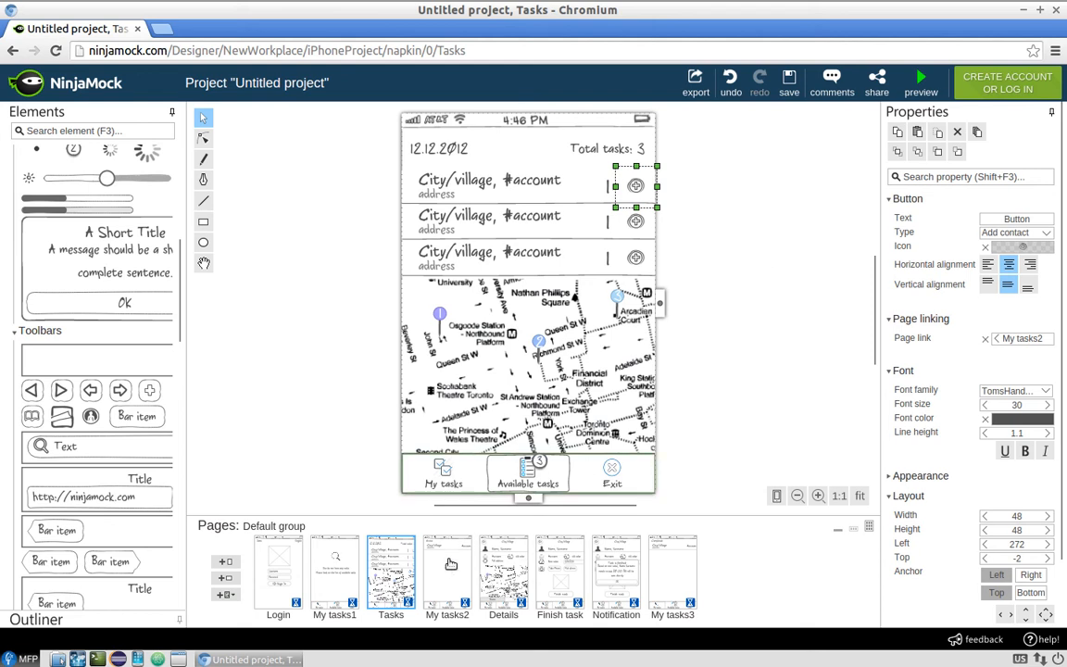
# - Link the City/village table row on the My tasks2 page to the Details page
pyautogui.click(452, 549)
pyautogui.click(443, 162)
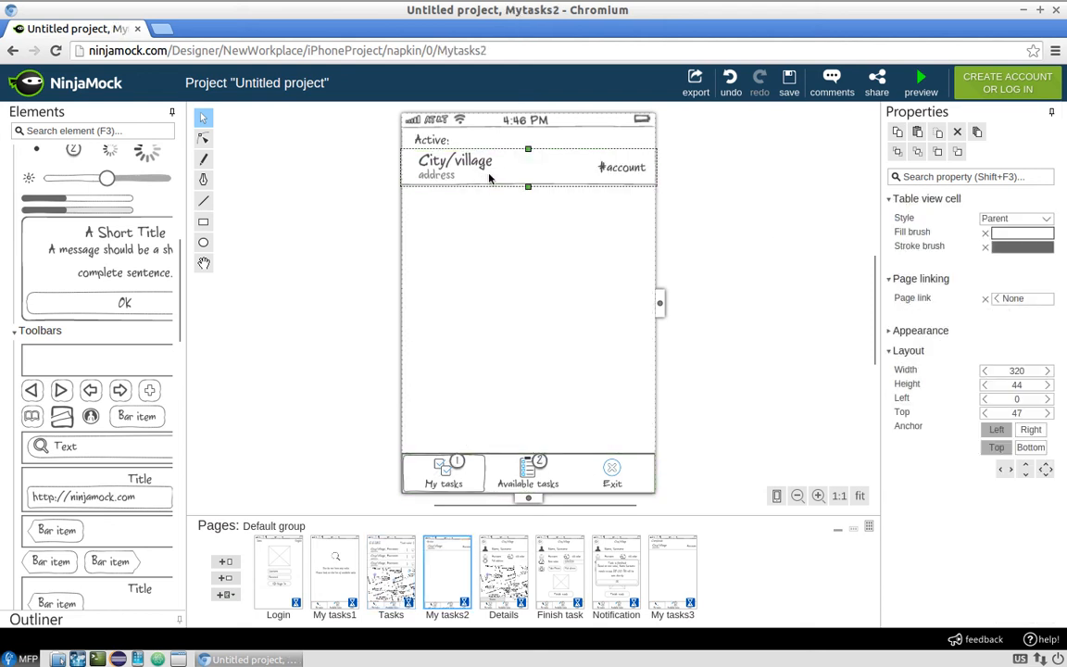
pyautogui.click(1035, 300)
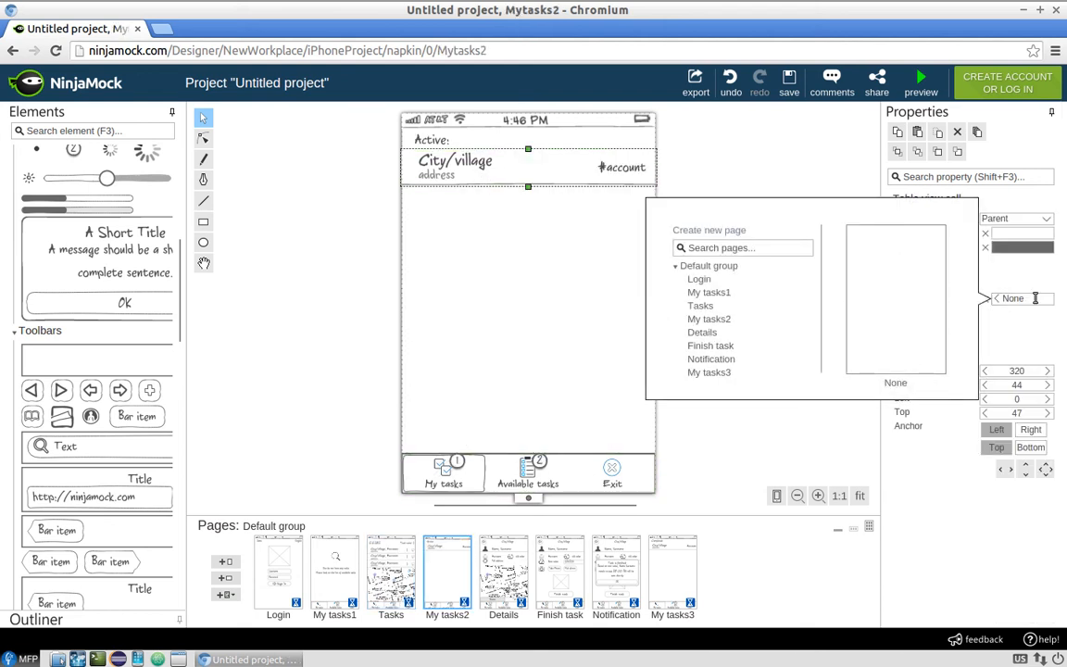
pyautogui.click(704, 332)
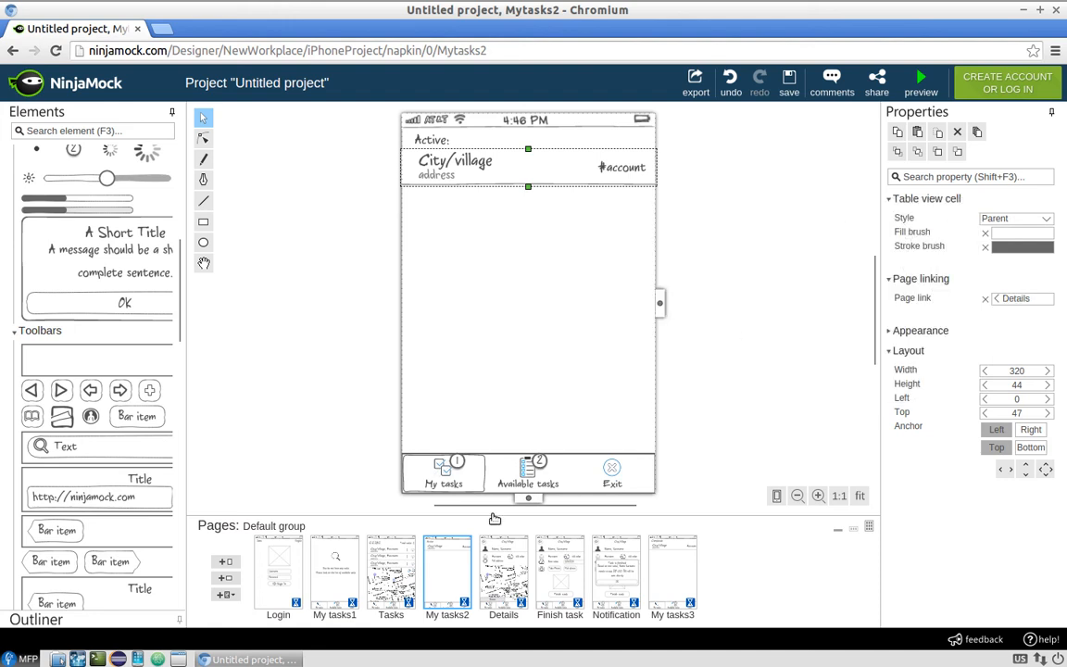
pyautogui.click(512, 545)
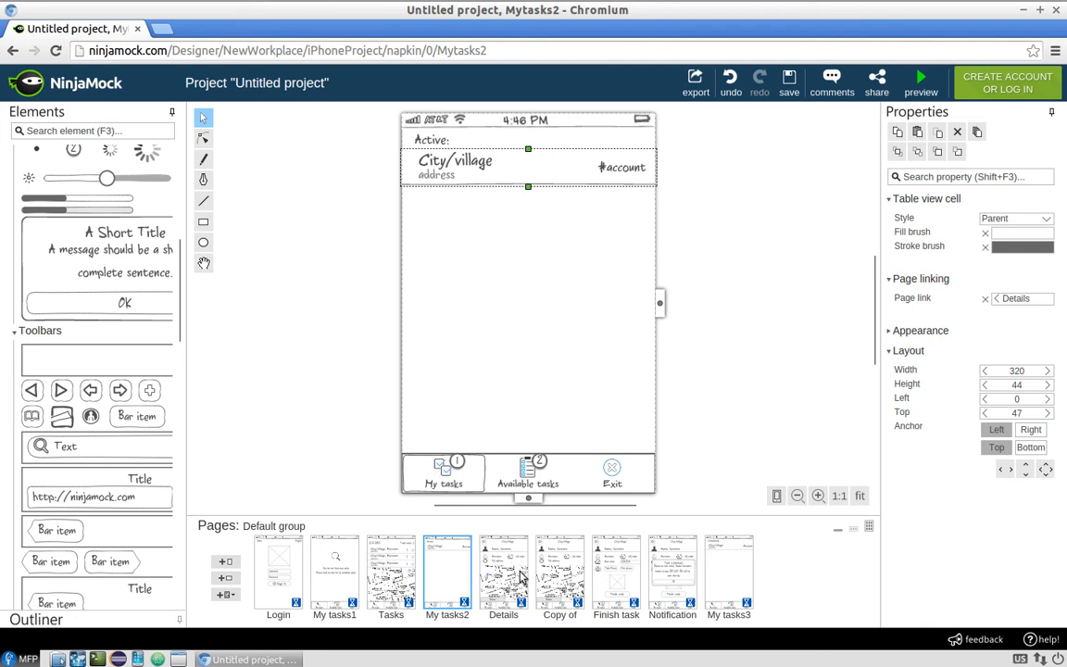
pyautogui.click(581, 563)
pyautogui.click(577, 541)
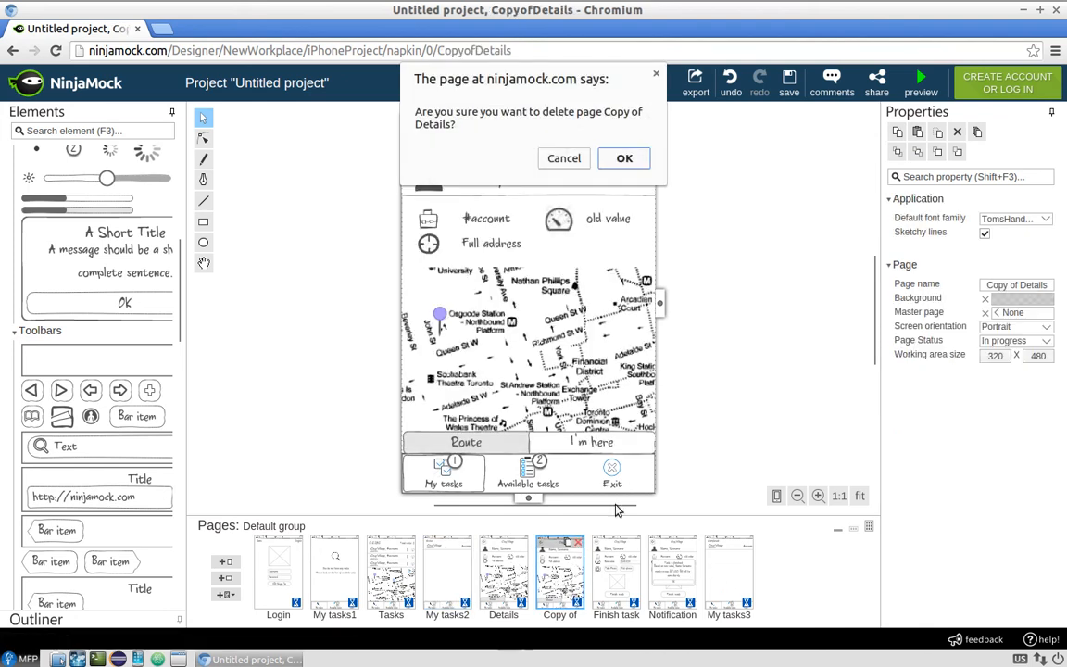
pyautogui.click(625, 158)
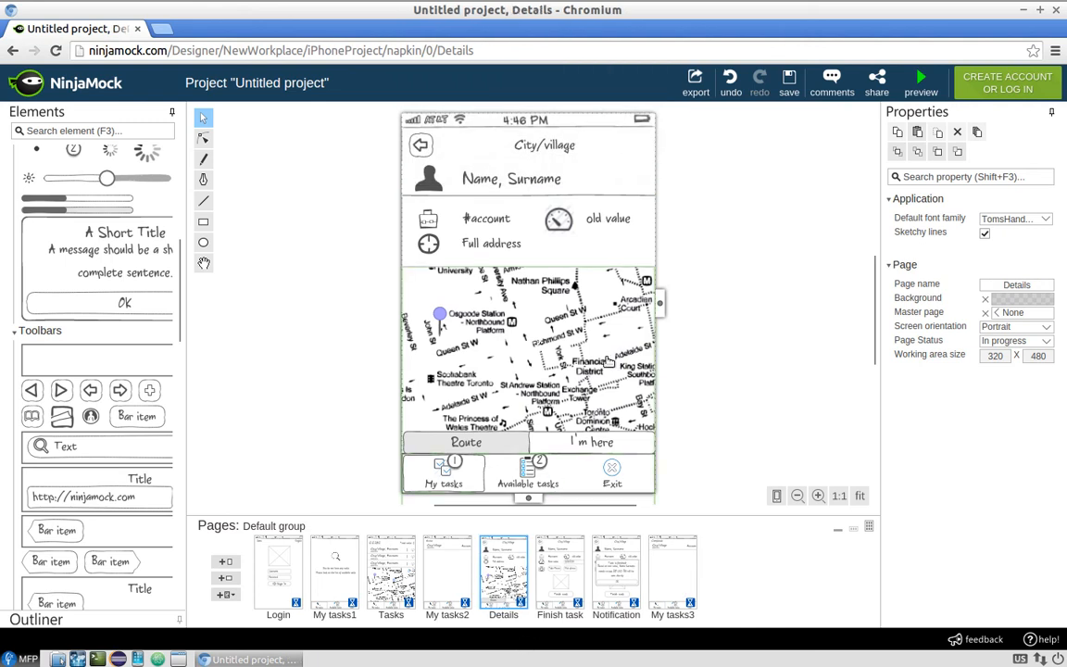
# - Link the back arrow on the Details page to the My tasks2 page
pyautogui.click(422, 149)
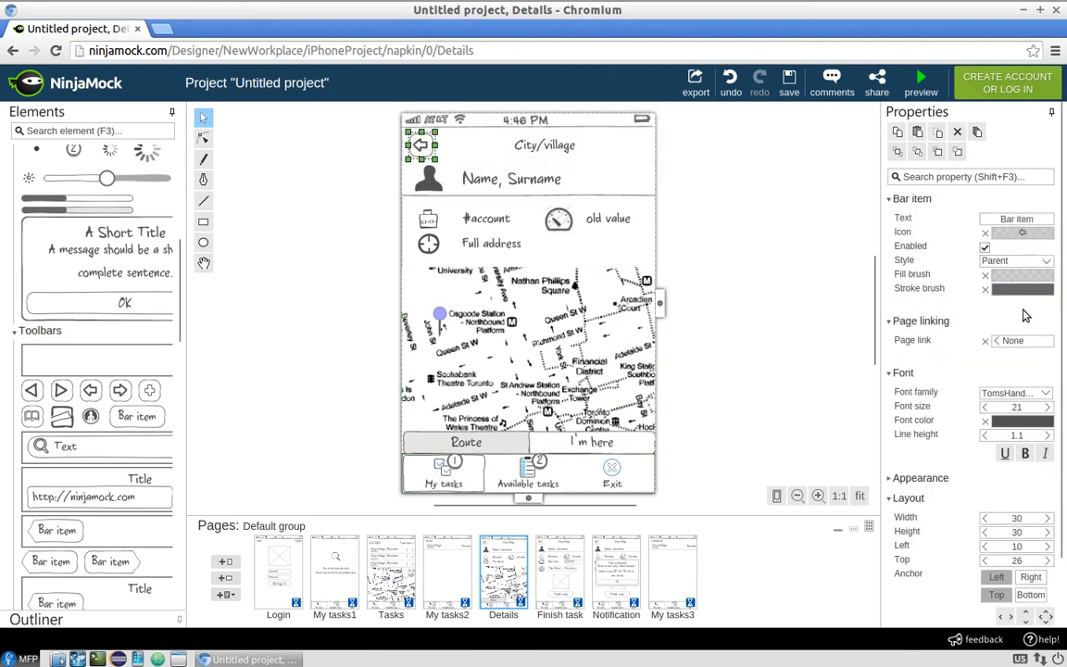
pyautogui.click(1019, 341)
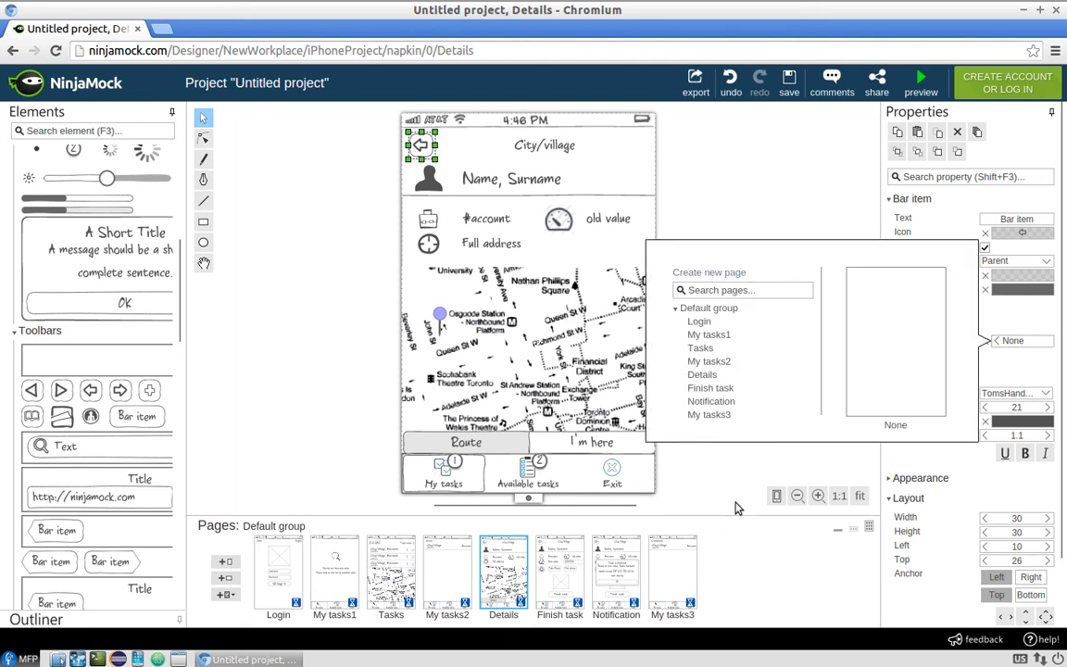
pyautogui.click(721, 365)
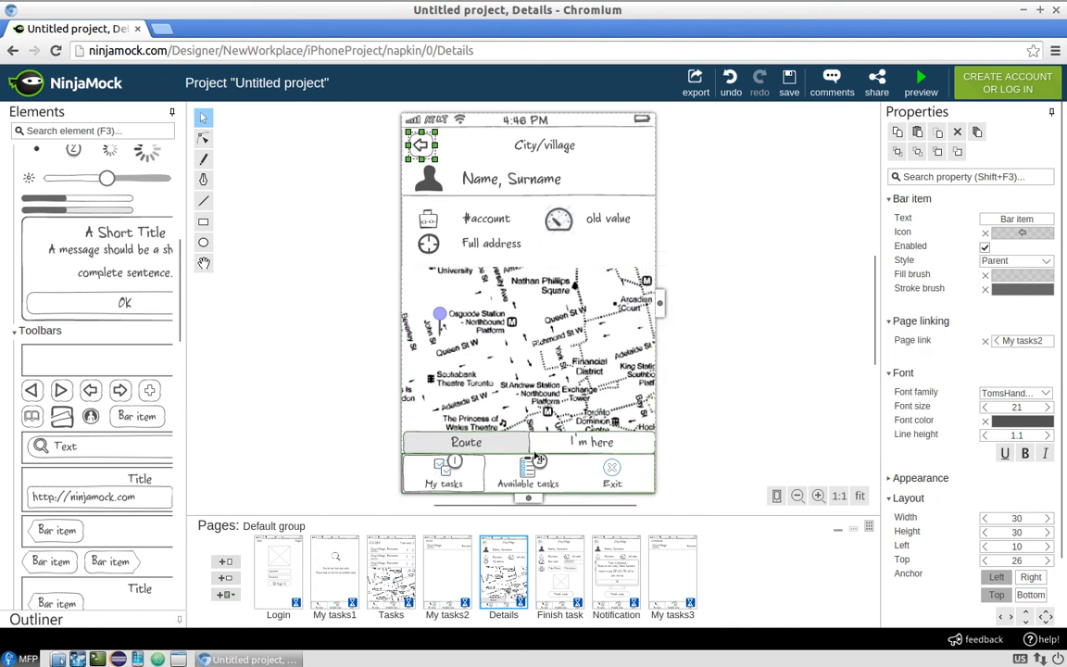
# - Link the "I'm here" segment on the Details page to the Finish task page
pyautogui.click(594, 444)
pyautogui.click(594, 444)
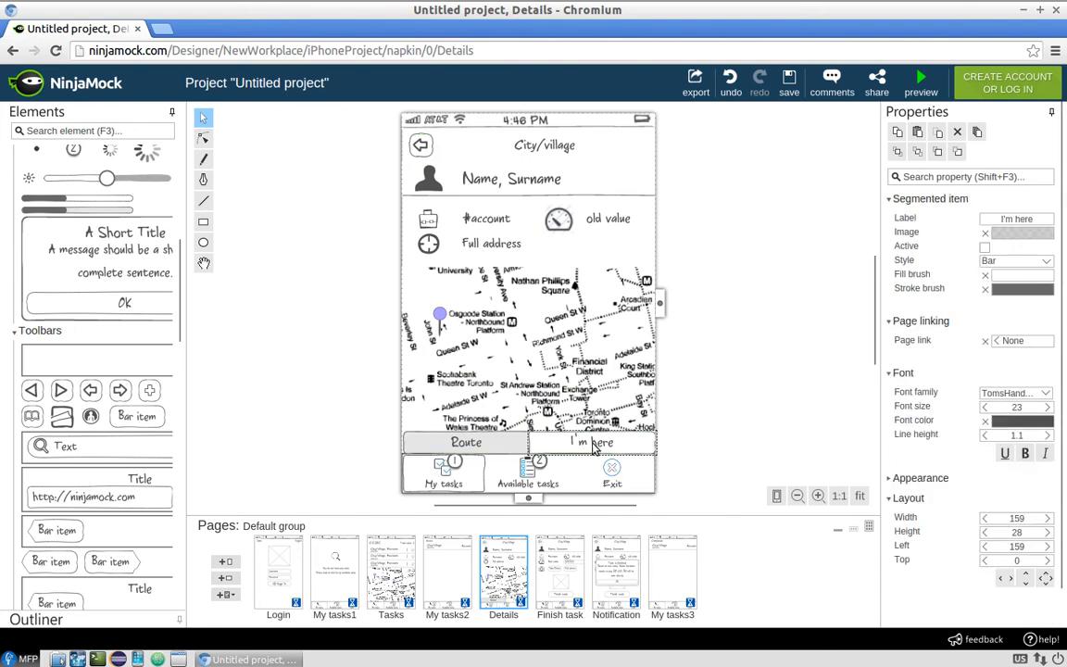
pyautogui.click(1015, 342)
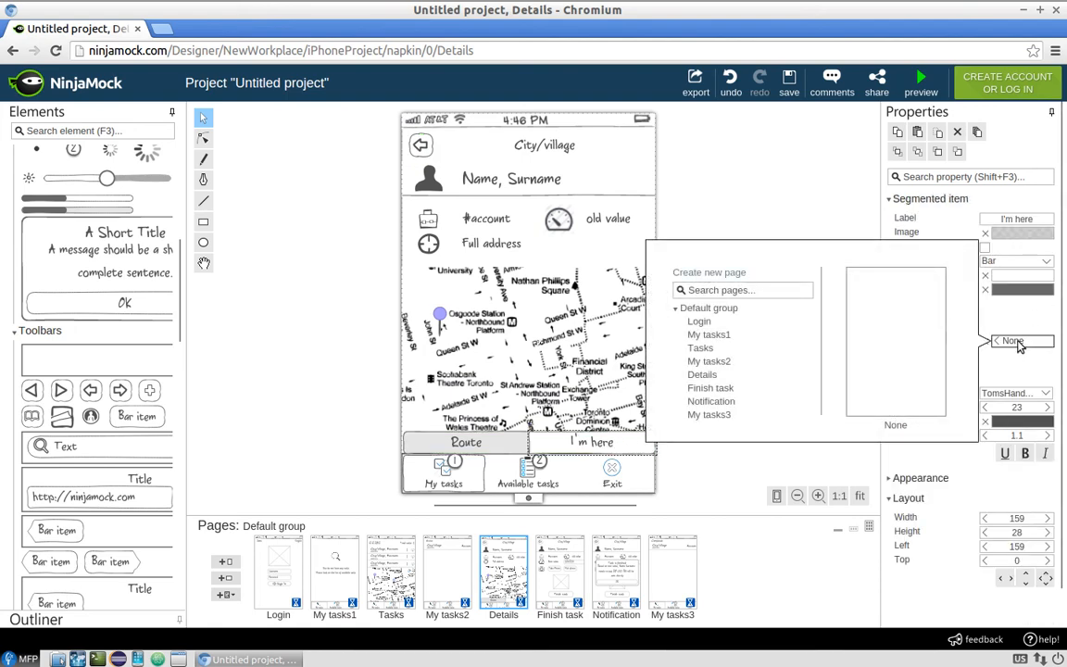
pyautogui.click(716, 388)
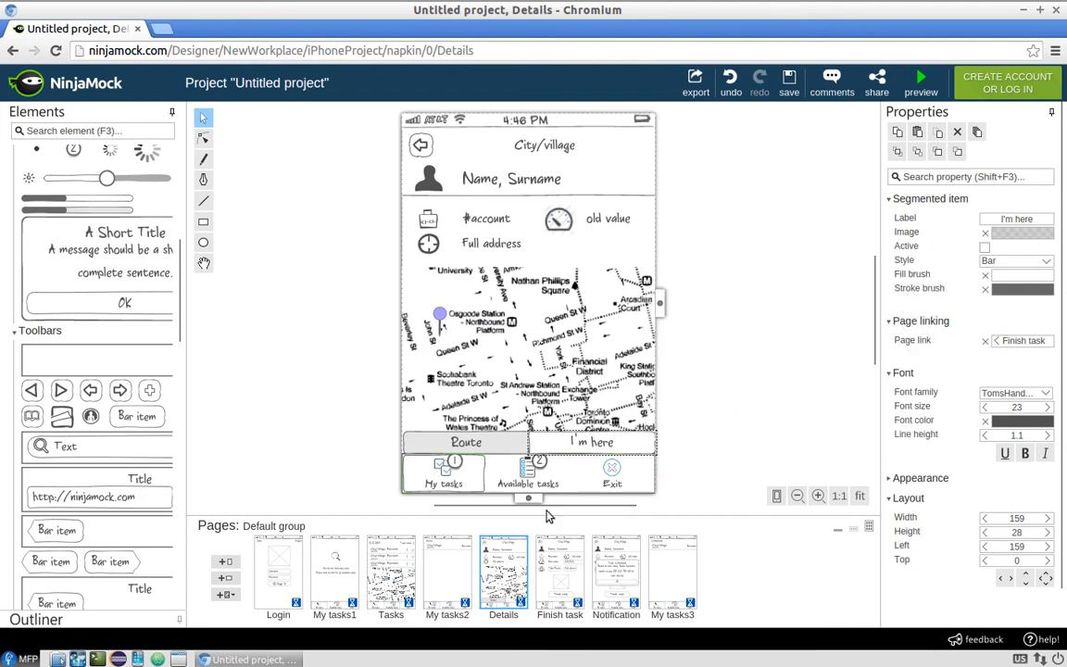
# - Link the Finish task button on the Finish task page to the Notification page
pyautogui.click(574, 570)
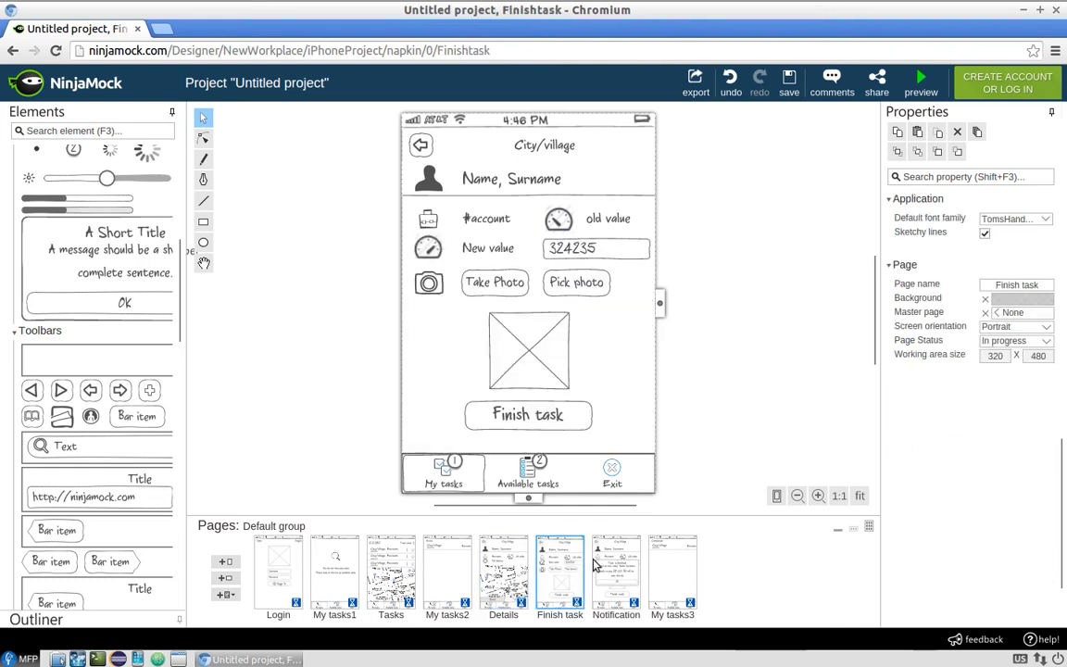
pyautogui.click(549, 423)
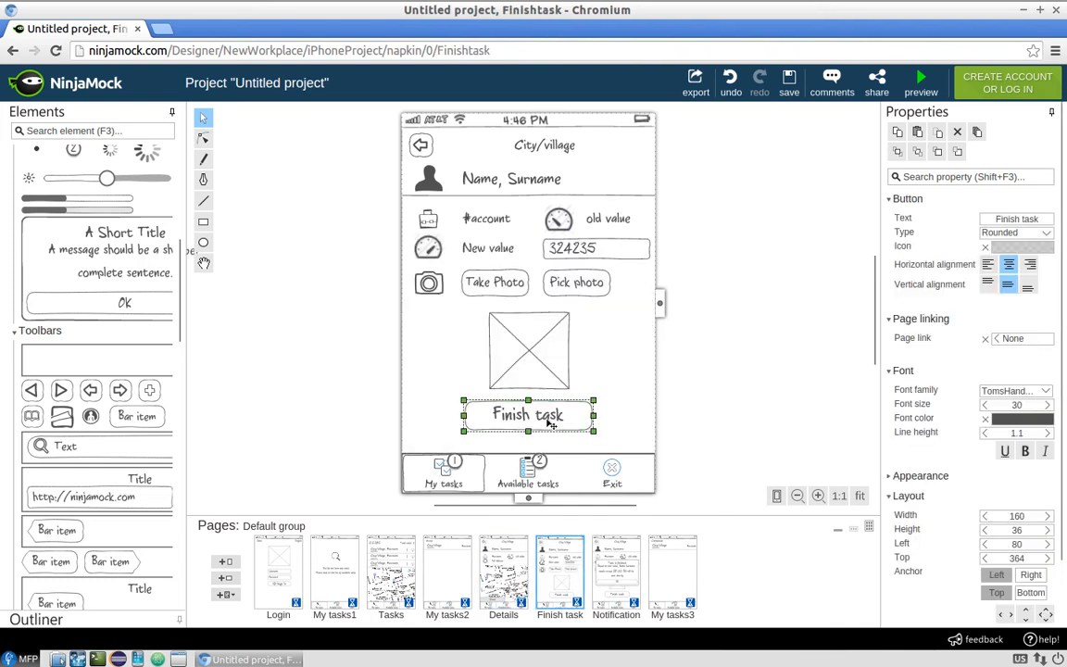
pyautogui.click(1038, 339)
pyautogui.click(708, 399)
# - Link the OK button of the dialog on the Notification page to the My tasks3 page
pyautogui.click(623, 579)
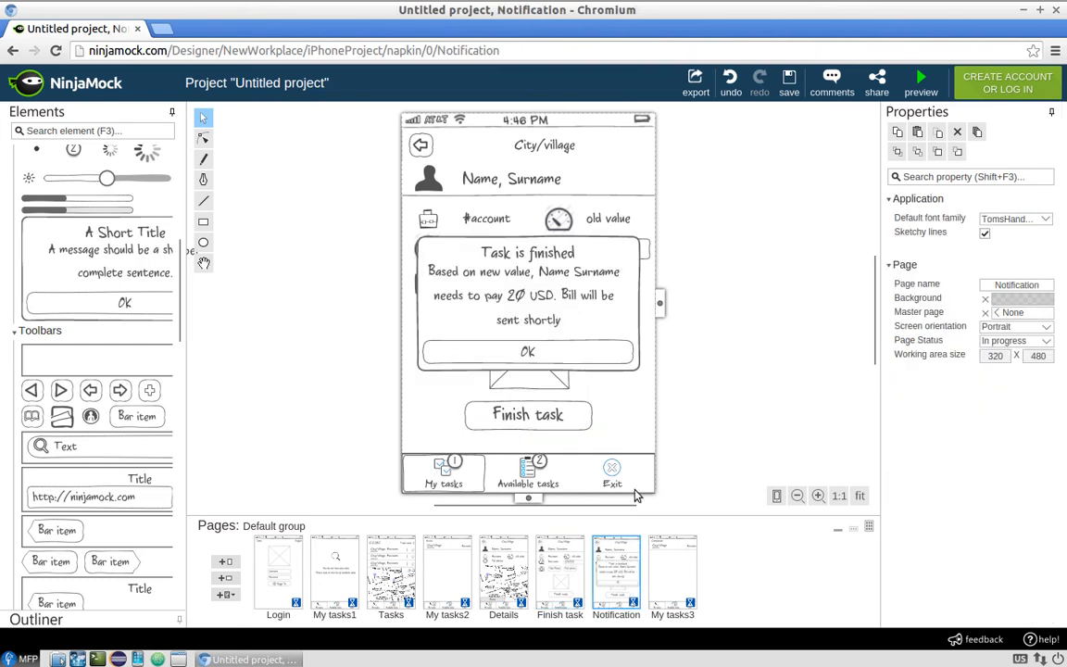
pyautogui.click(588, 353)
pyautogui.click(587, 353)
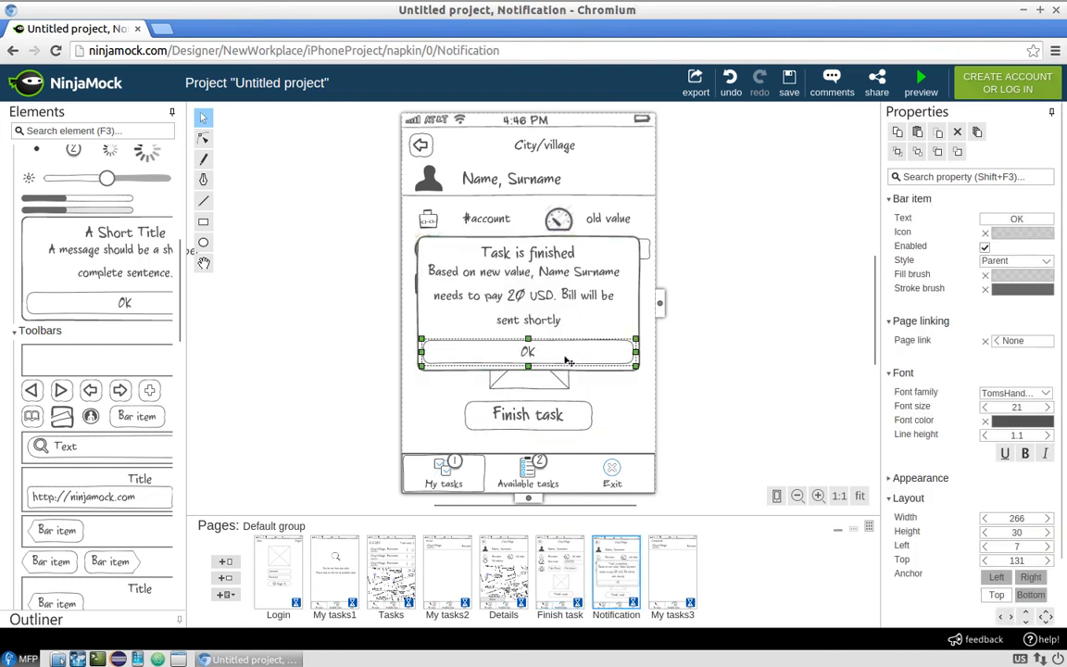
pyautogui.click(1031, 335)
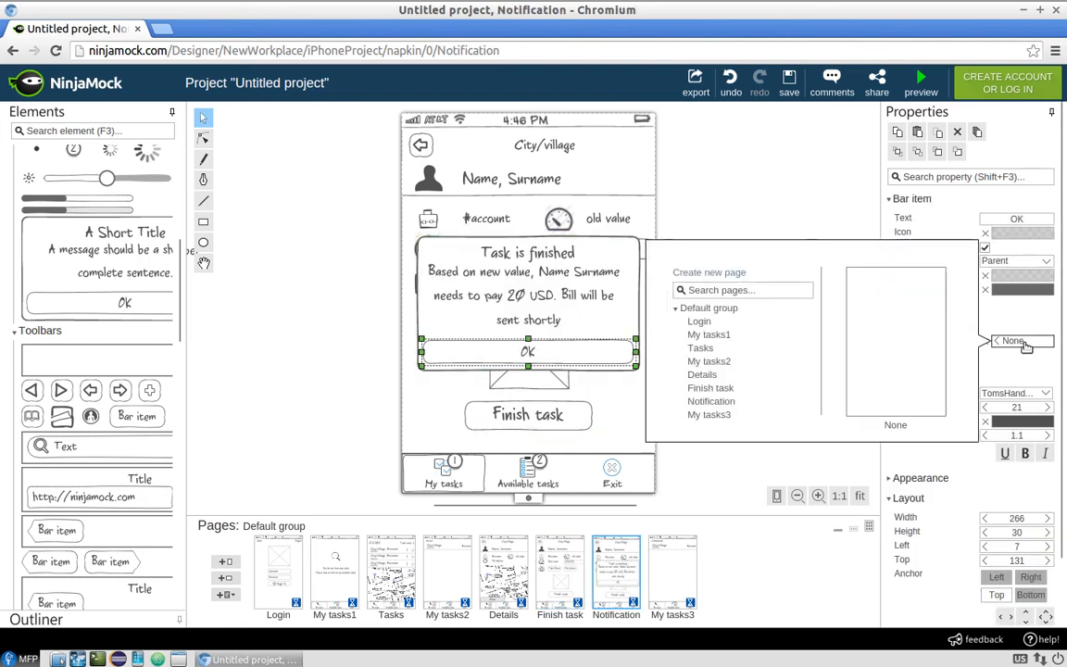
pyautogui.click(739, 414)
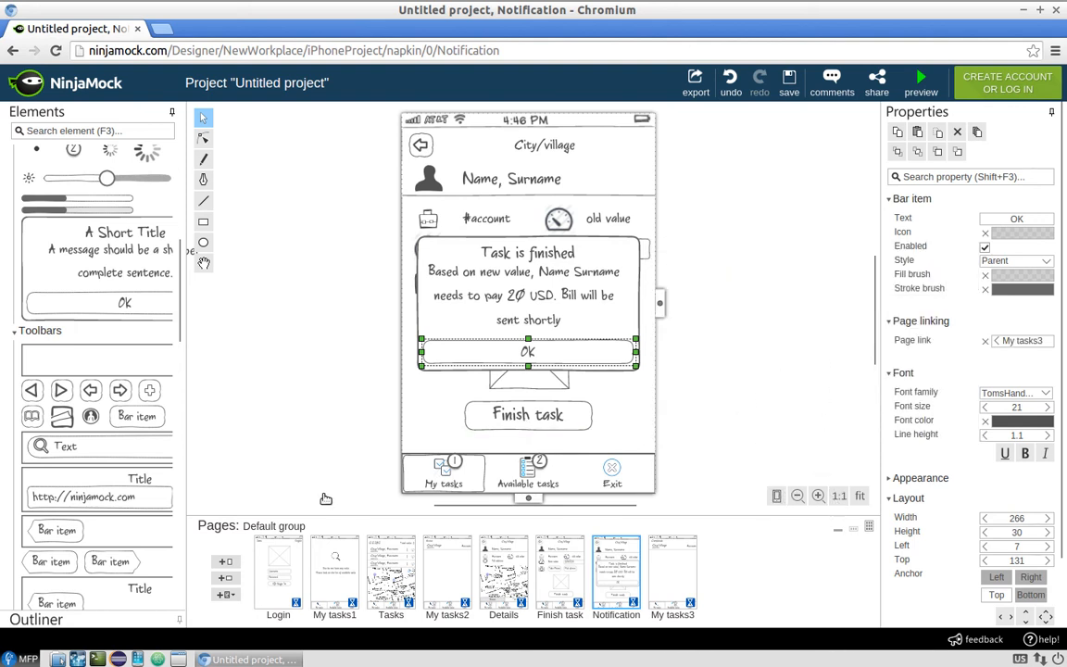
# - Preview the mockup from the Login page, follow the Sign In and Available tasks links, and stop the preview
pyautogui.click(278, 560)
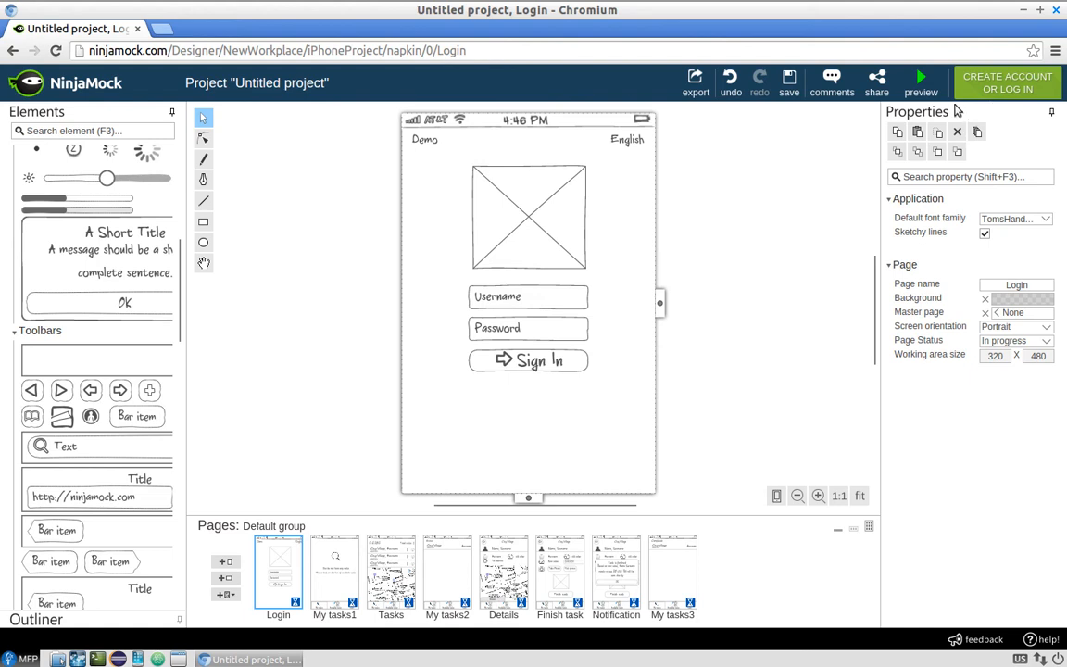
pyautogui.click(921, 83)
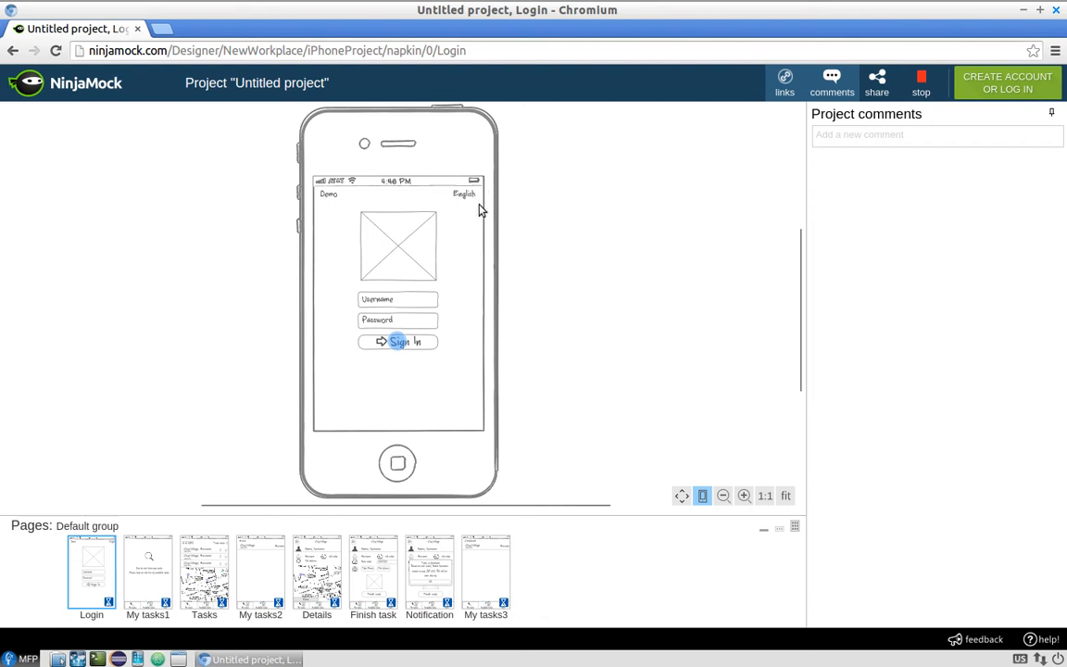
pyautogui.click(398, 344)
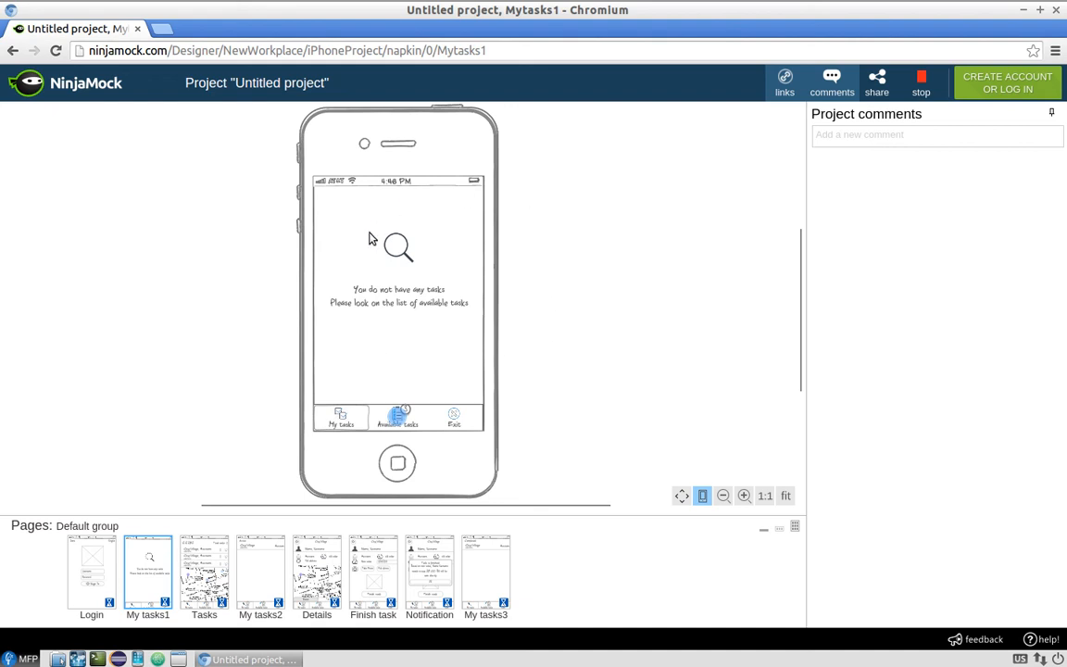
pyautogui.click(400, 425)
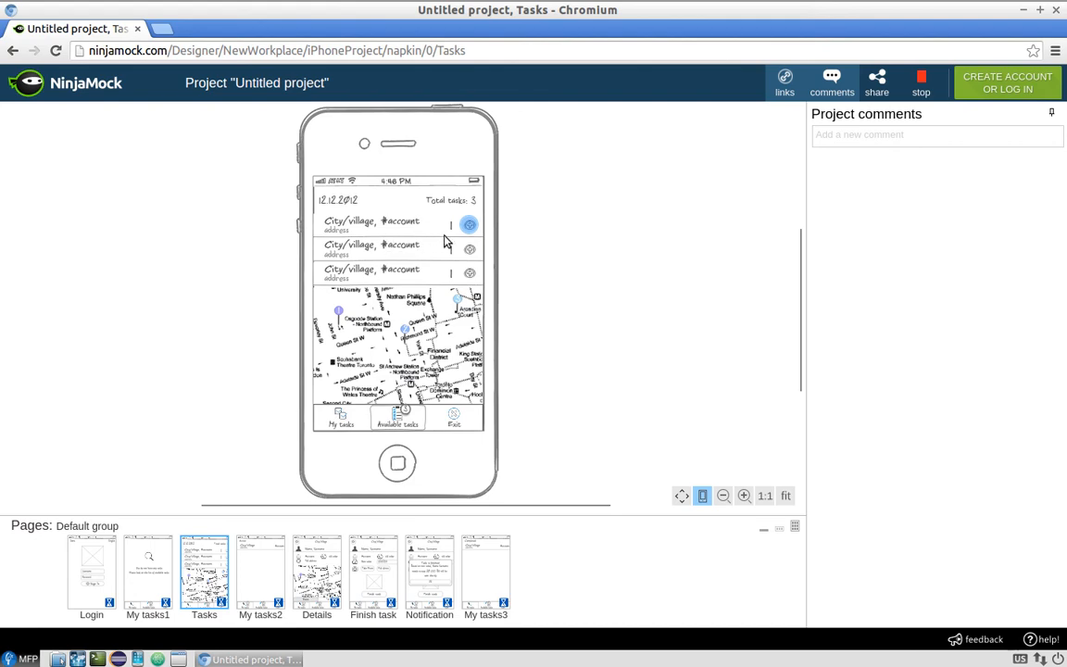
pyautogui.click(921, 83)
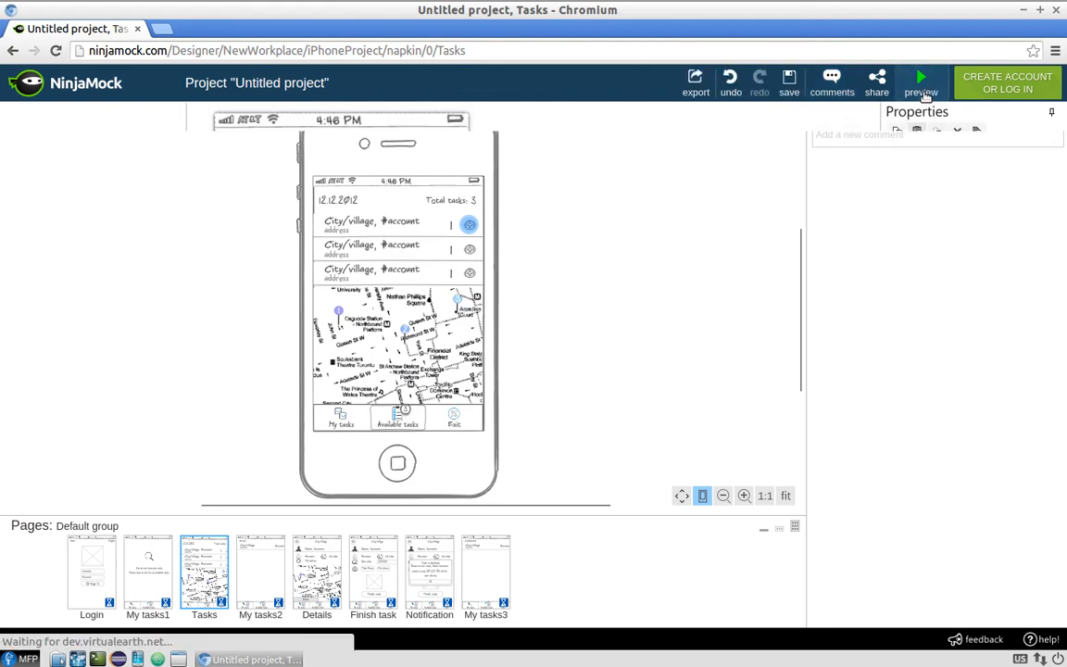
# - Set the number label in the second task row of the Tasks page to 2
pyautogui.click(608, 221)
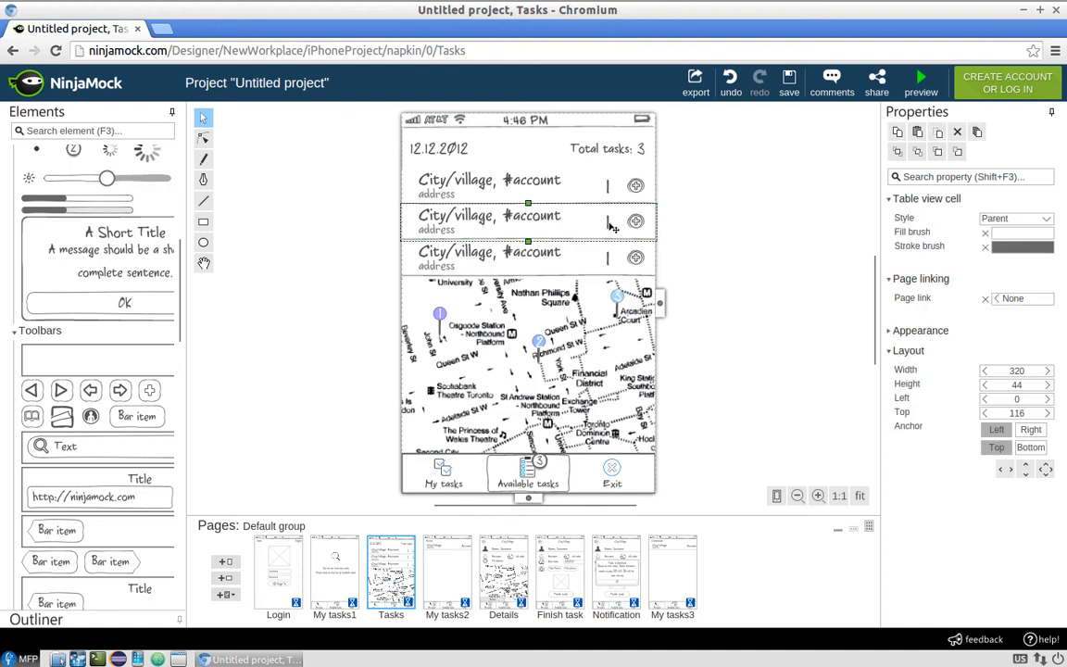
pyautogui.click(608, 221)
pyautogui.click(1027, 222)
pyautogui.write('2')
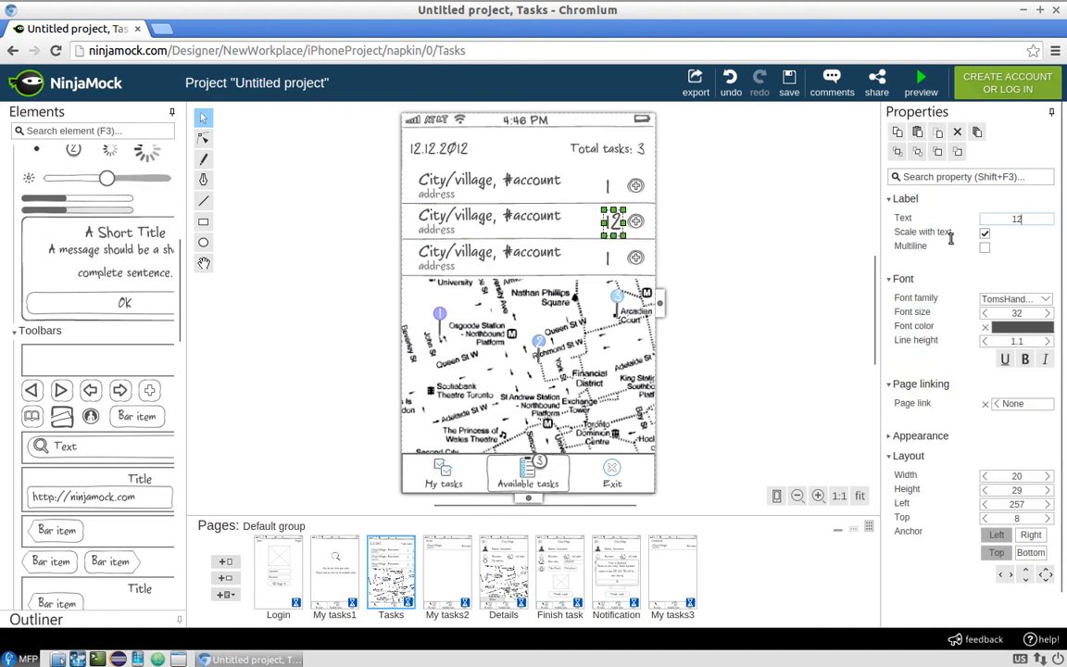
pyautogui.moveTo(1025, 220); pyautogui.dragTo(1011, 221)
pyautogui.write('2')
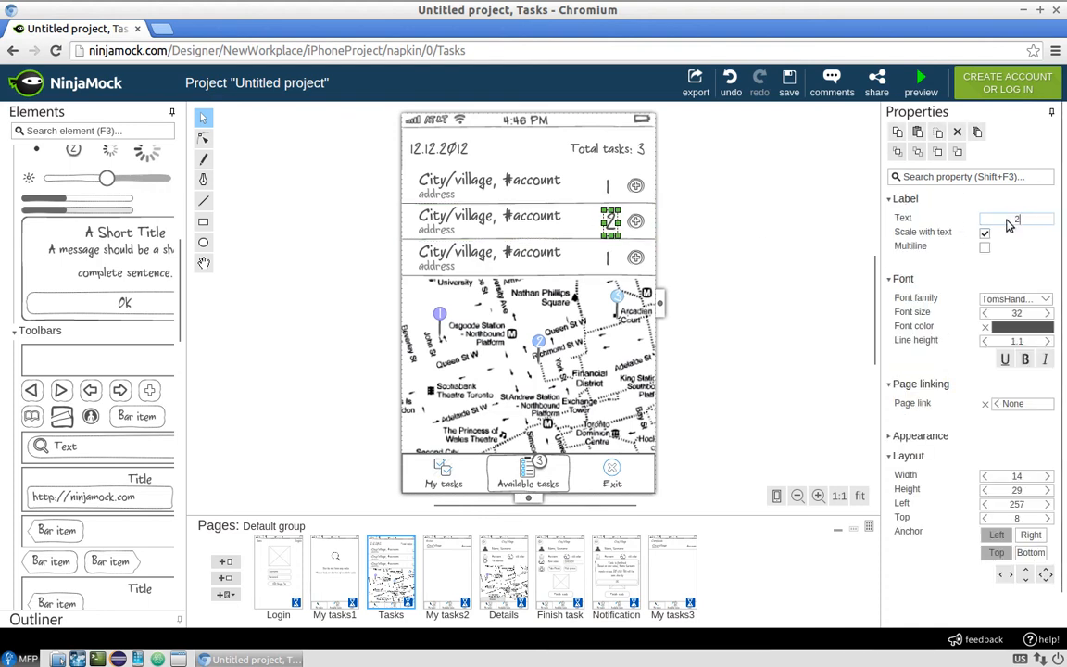
# - Set the number label in the third task row of the Tasks page to 3
pyautogui.click(609, 261)
pyautogui.click(608, 260)
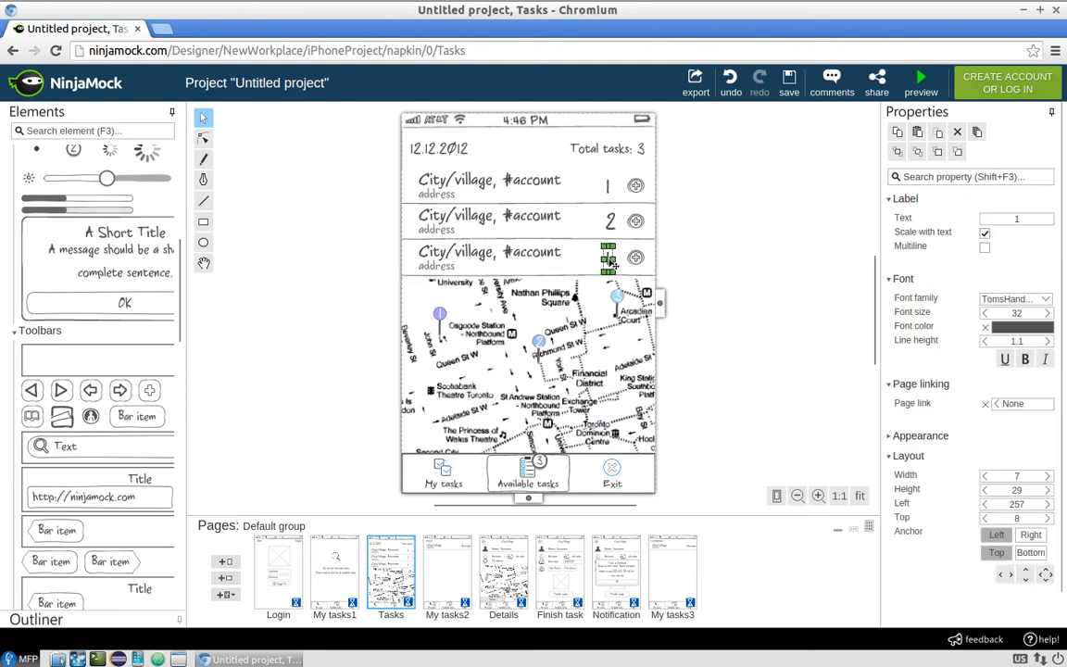
pyautogui.click(1015, 220)
pyautogui.write('3')
pyautogui.click(697, 224)
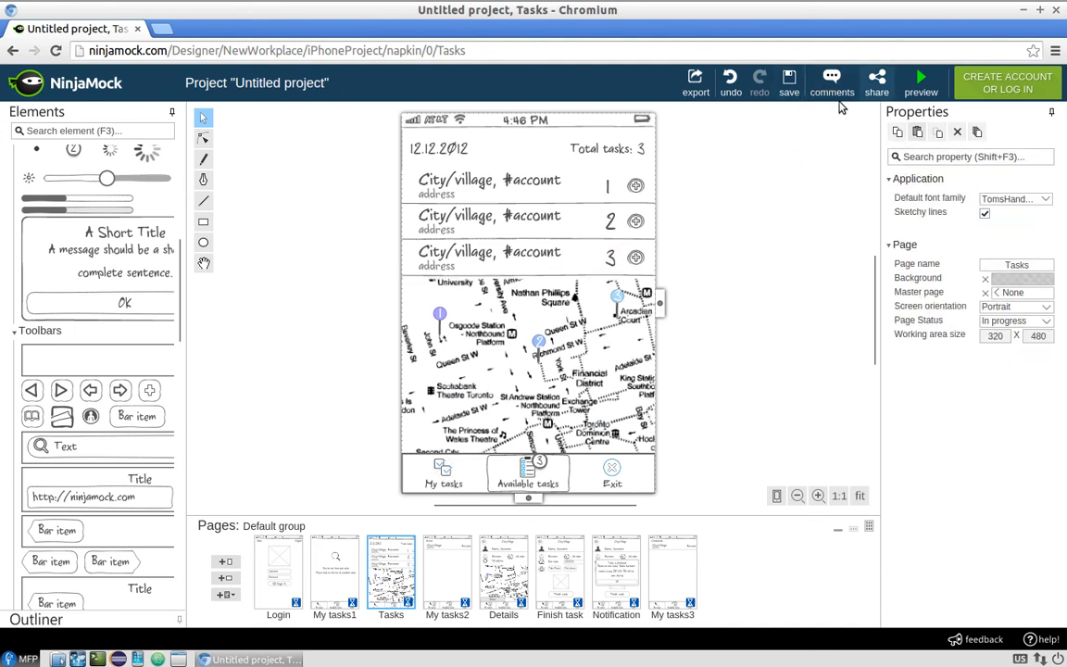
# - Preview the mockup from the Tasks page, follow the links through to the My tasks3 page, and stop the preview
pyautogui.click(921, 83)
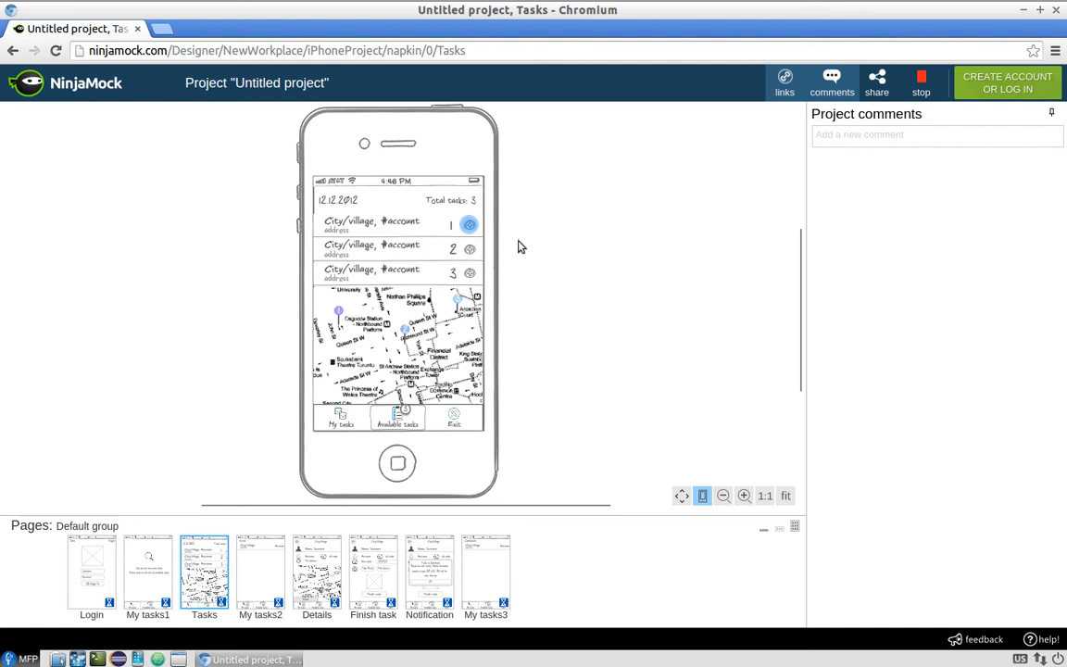
pyautogui.click(470, 228)
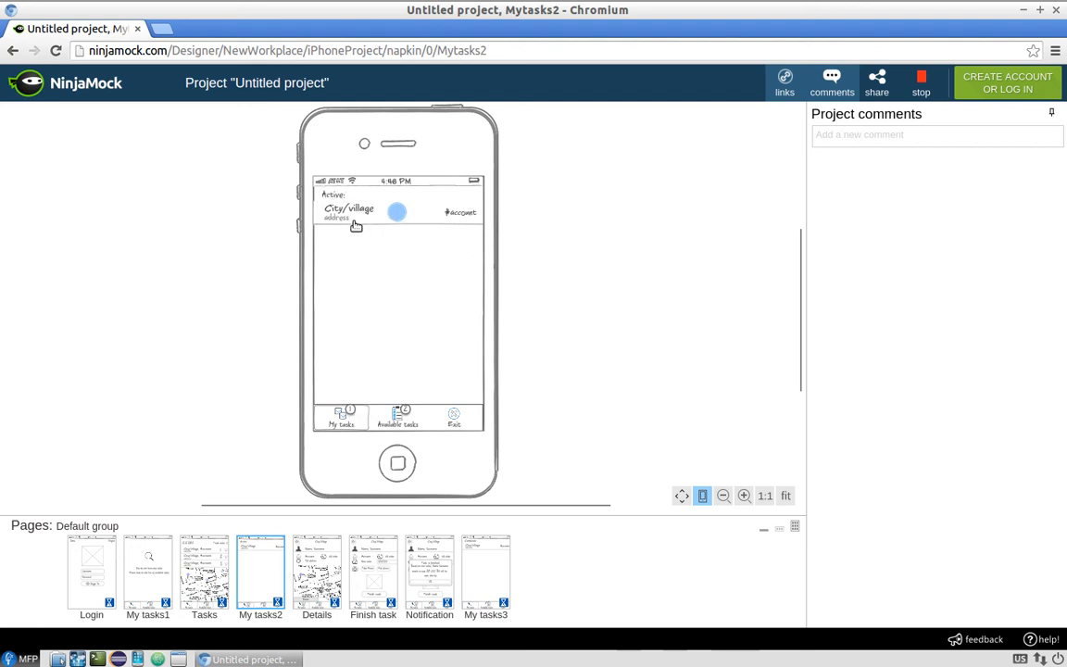
pyautogui.click(400, 216)
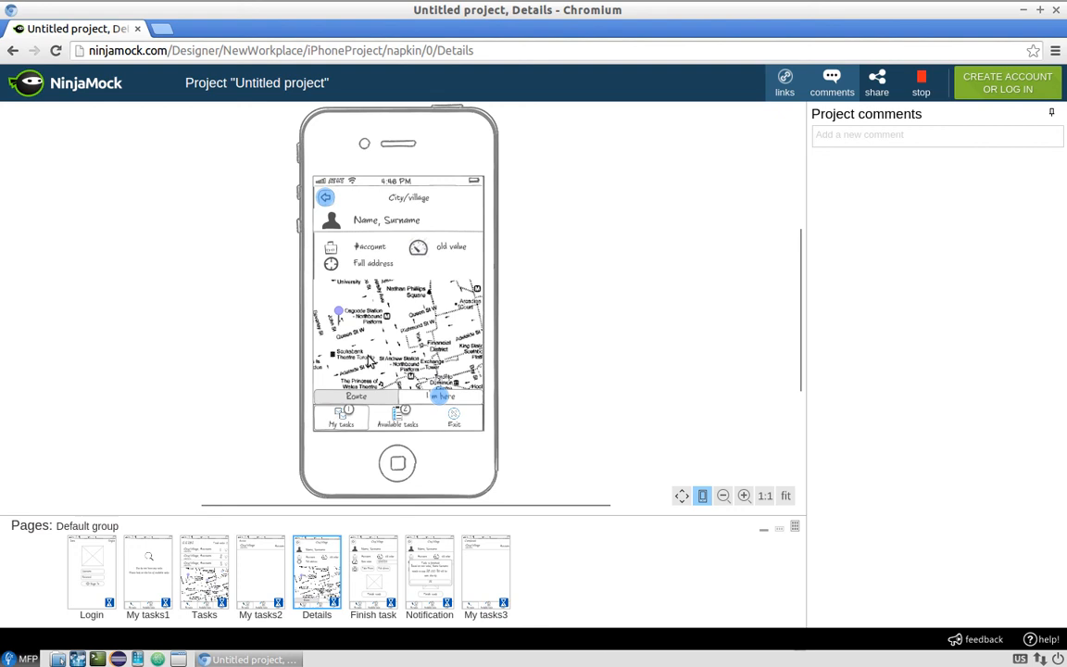
pyautogui.click(443, 399)
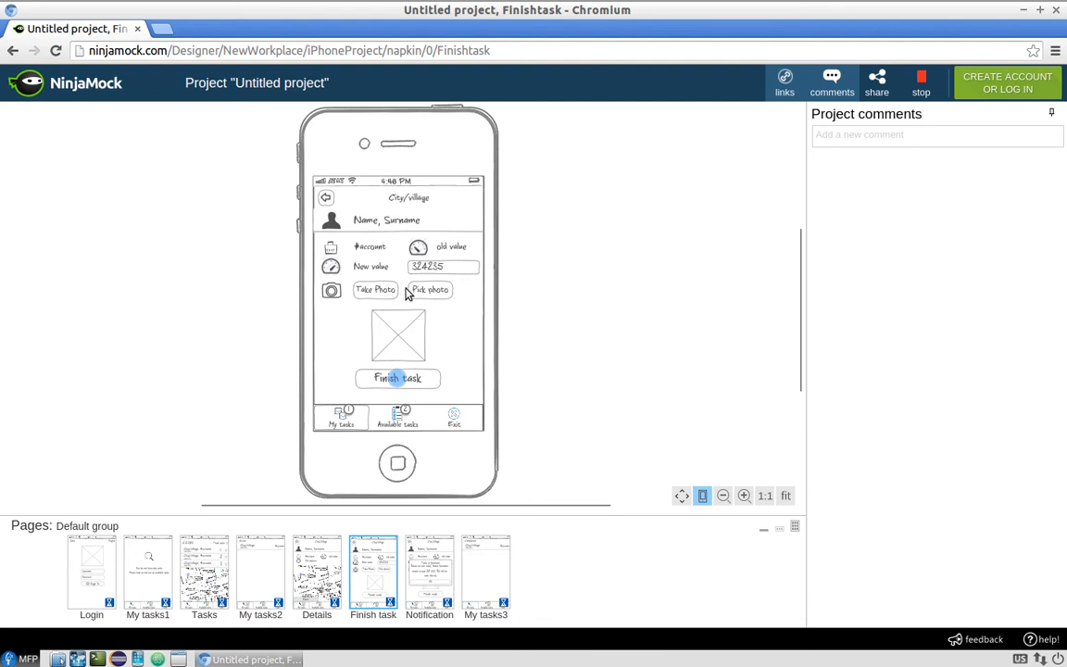
pyautogui.click(396, 380)
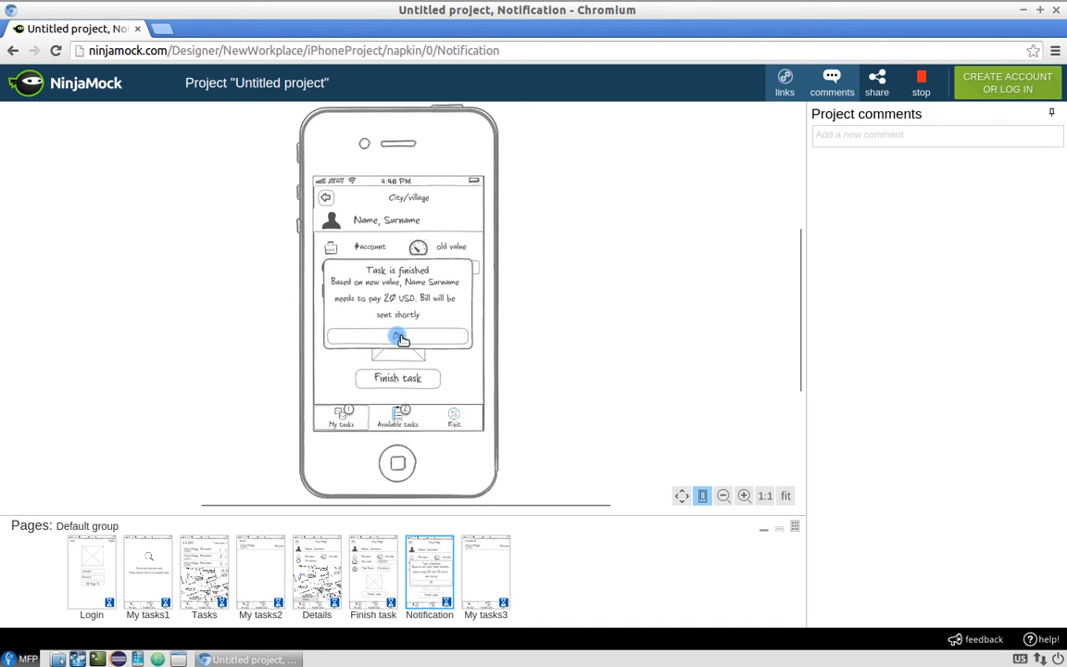
pyautogui.click(398, 338)
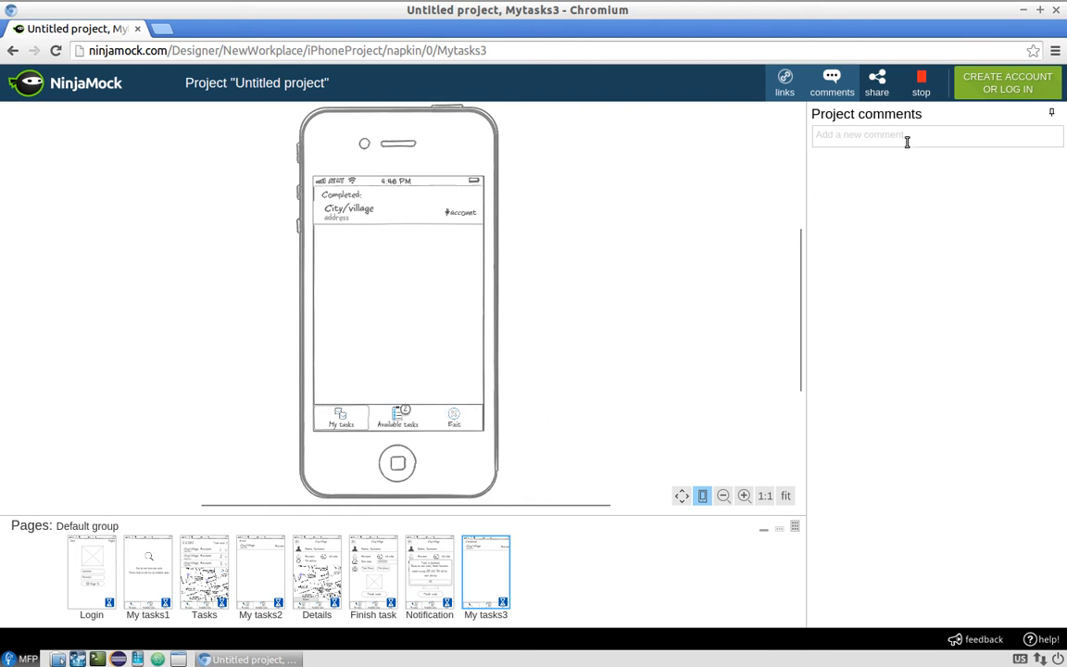
pyautogui.click(921, 84)
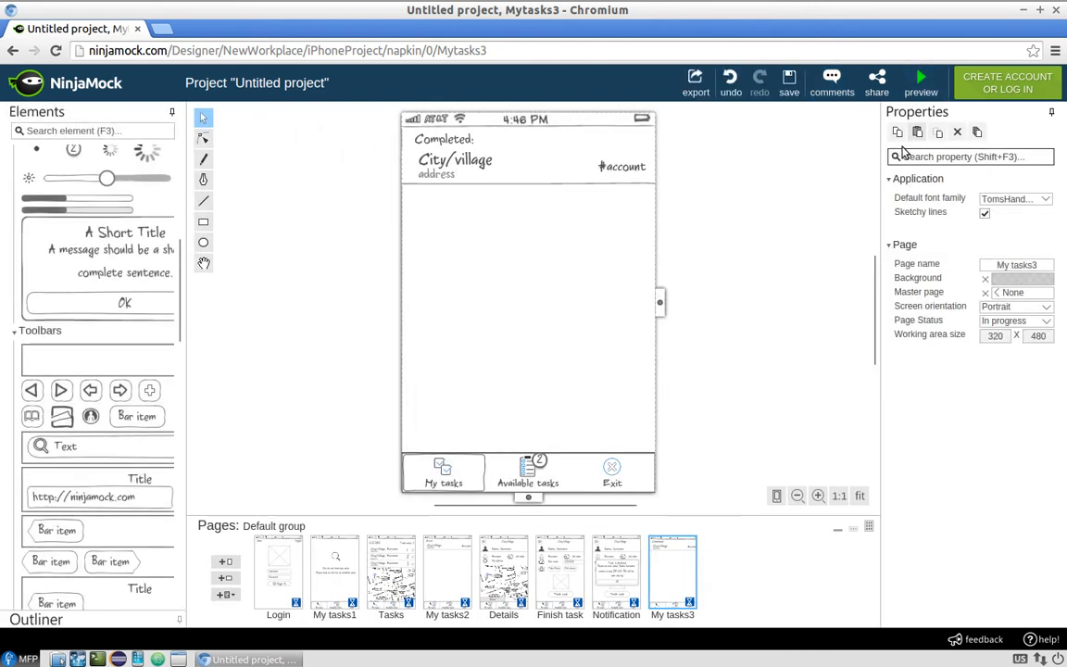
# - Look at the file formats offered for exporting the project and close the export dialog without exporting
pyautogui.click(701, 83)
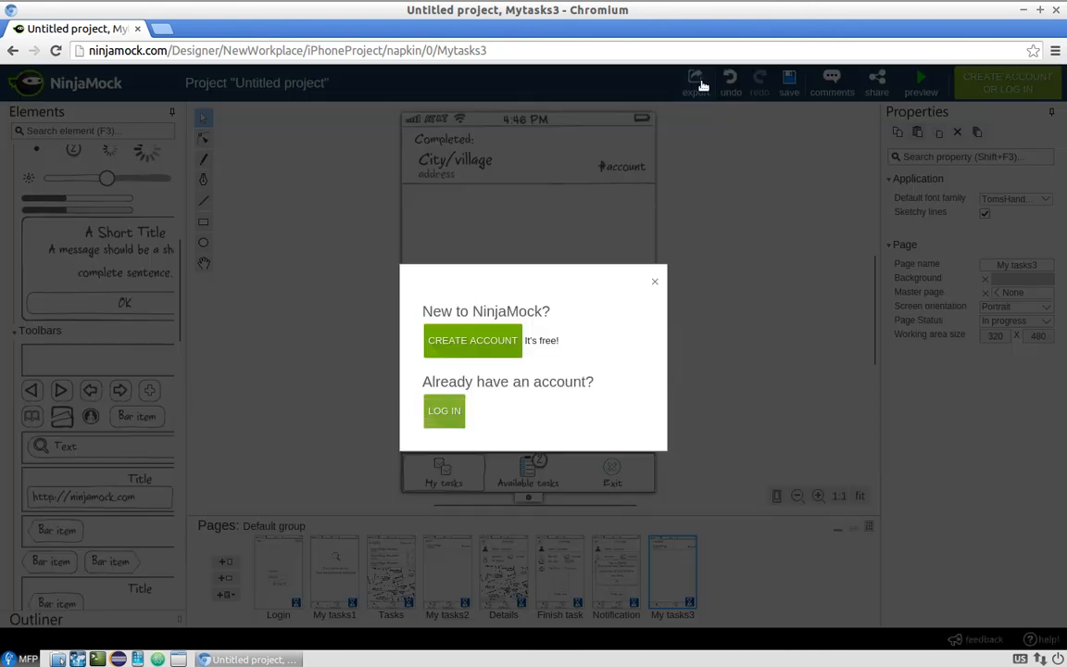
pyautogui.click(655, 282)
pyautogui.click(523, 334)
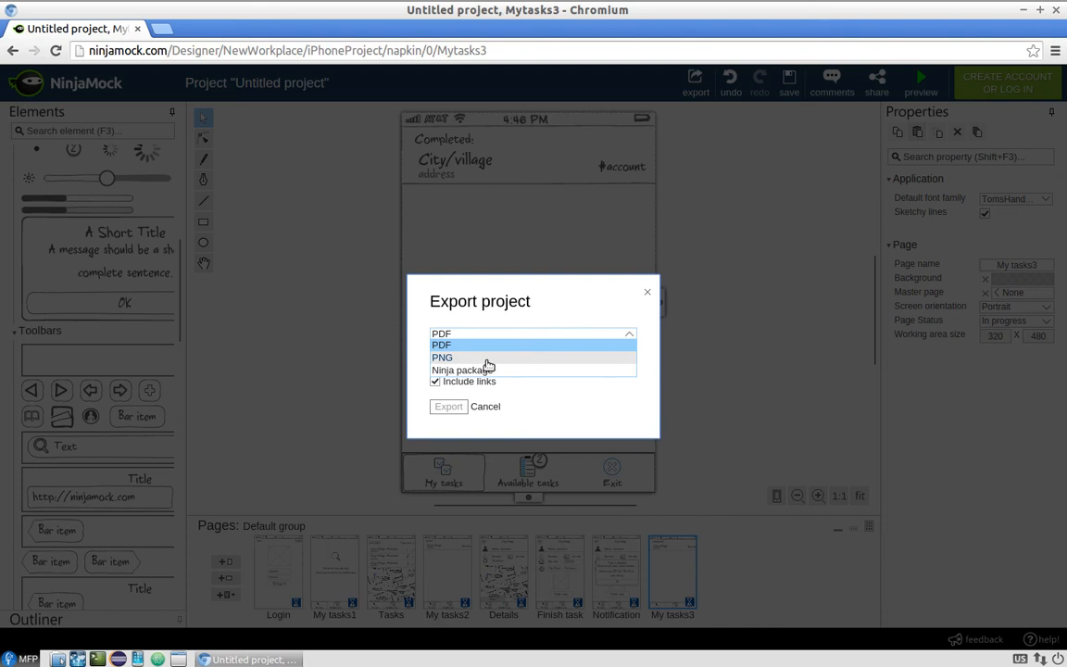
pyautogui.click(649, 294)
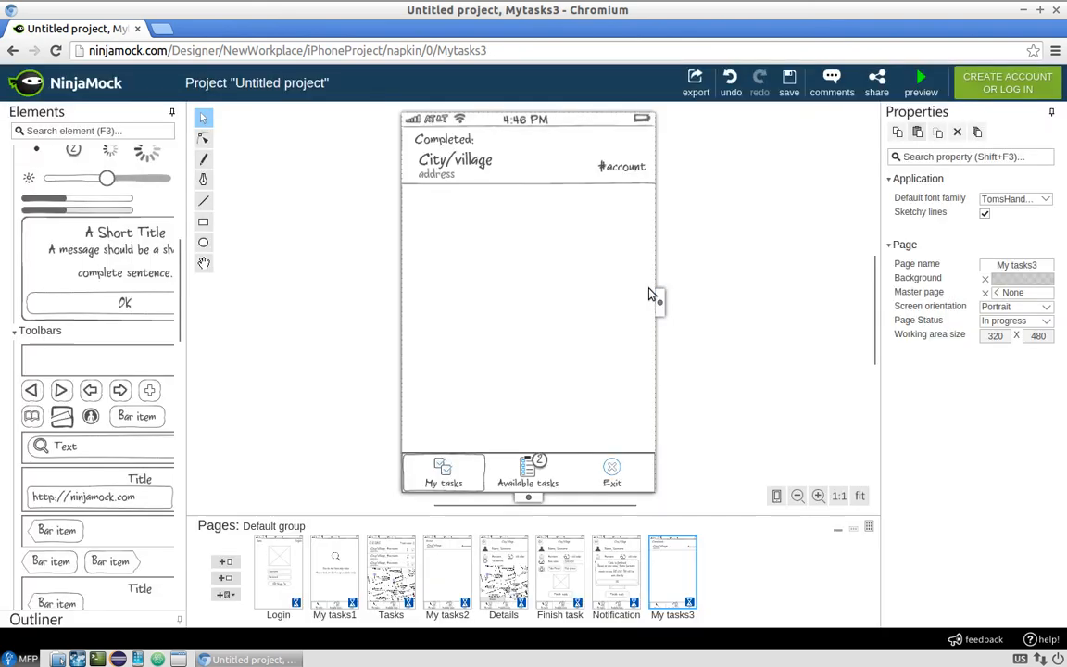